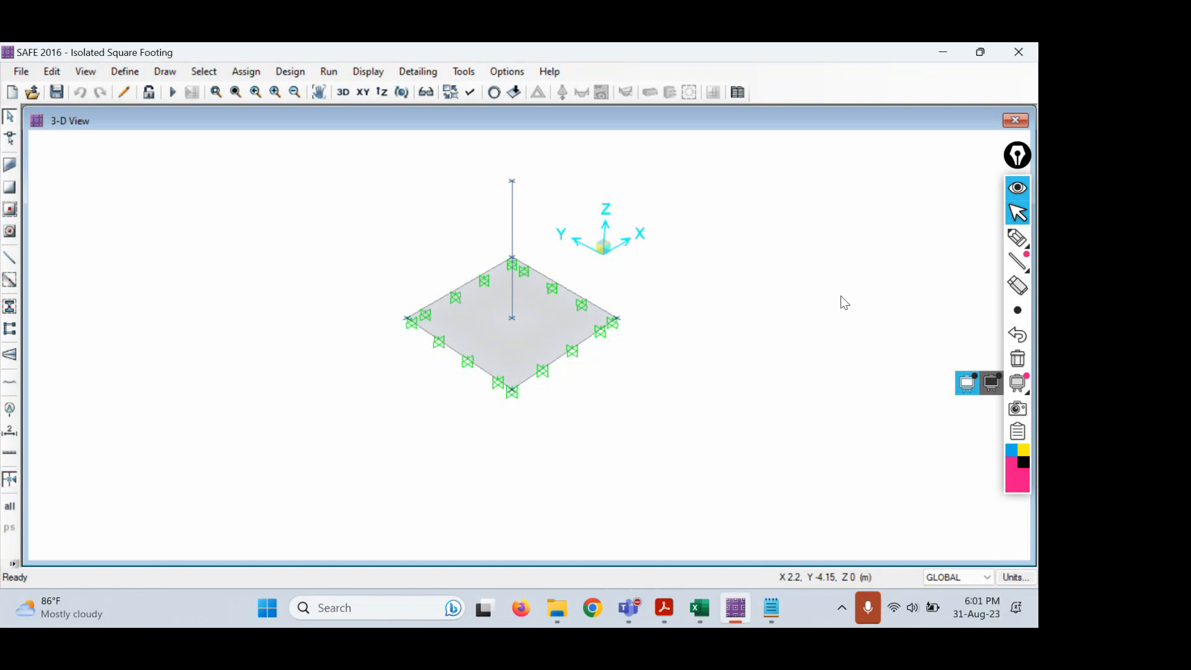
# Circle the Run Analysis & Design command and the Run heading with the freehand pen as on-screen annotations.
pyautogui.moveTo(713, 273); pyautogui.dragTo(661, 315, button='middle')
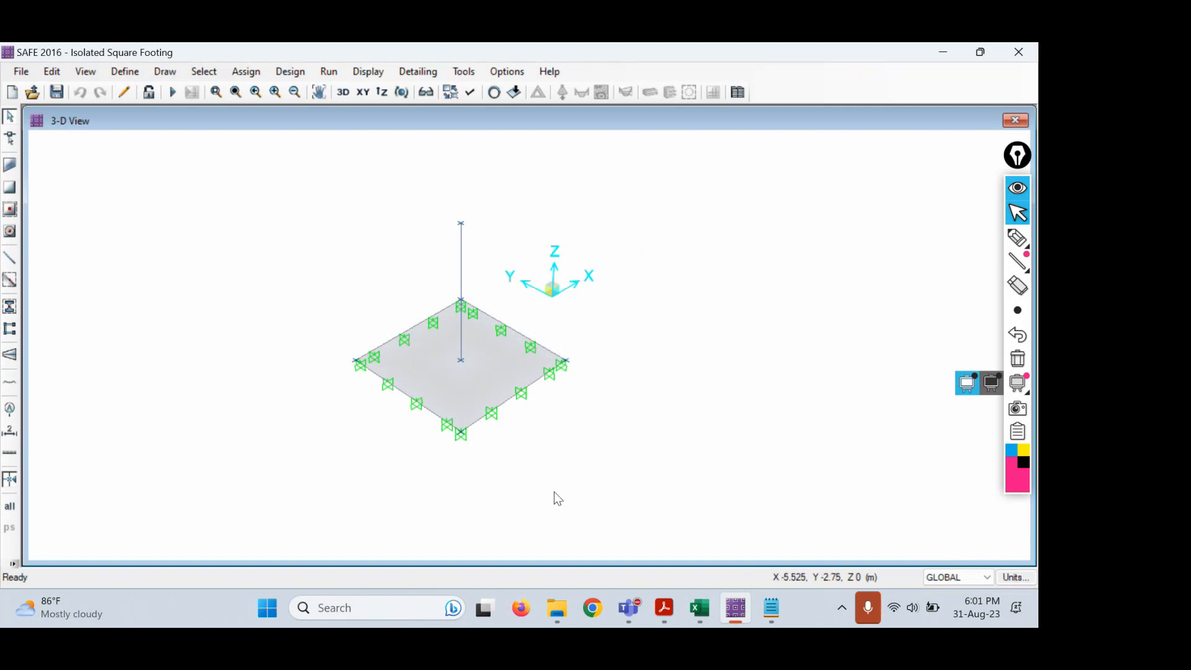
pyautogui.scroll(1, 460, 325)
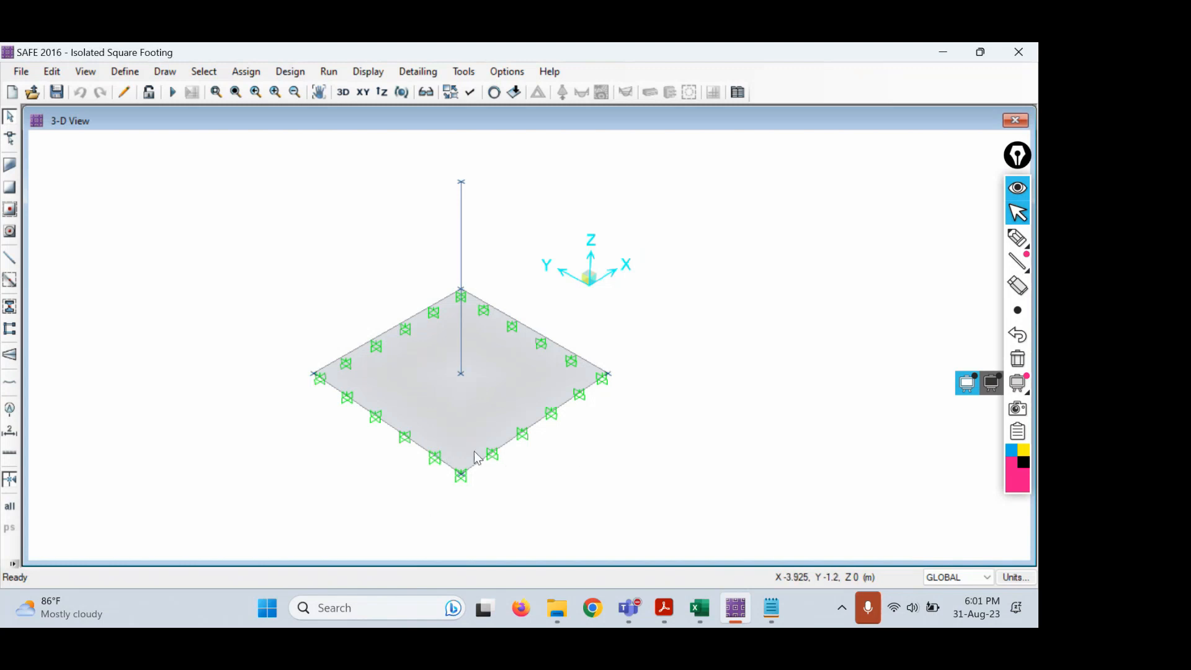
pyautogui.click(1017, 238)
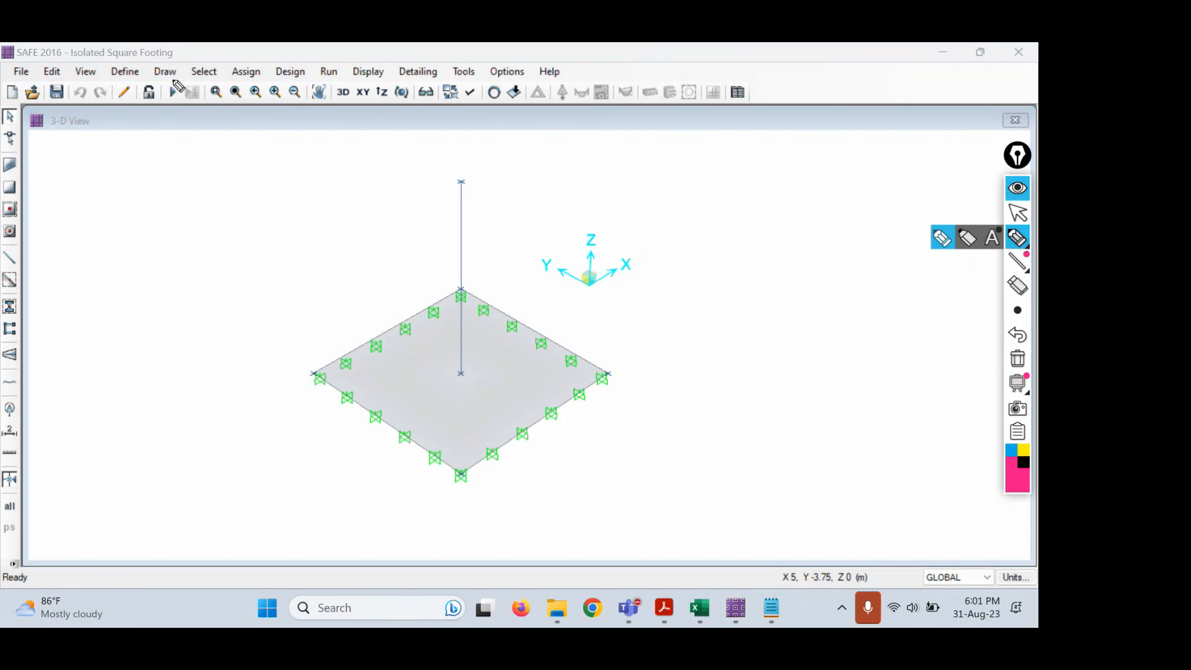
pyautogui.moveTo(176, 82)
pyautogui.mouseDown()
pyautogui.moveTo(169, 115)
pyautogui.moveTo(184, 103)
pyautogui.moveTo(178, 84)
pyautogui.mouseUp()
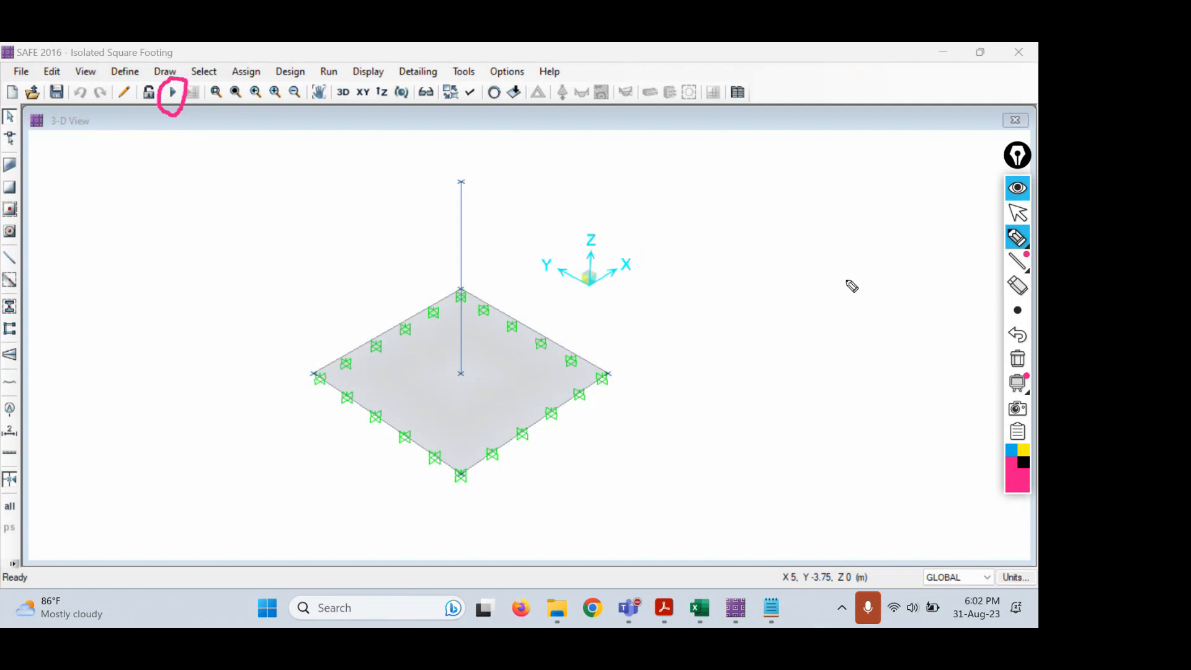
pyautogui.click(1017, 217)
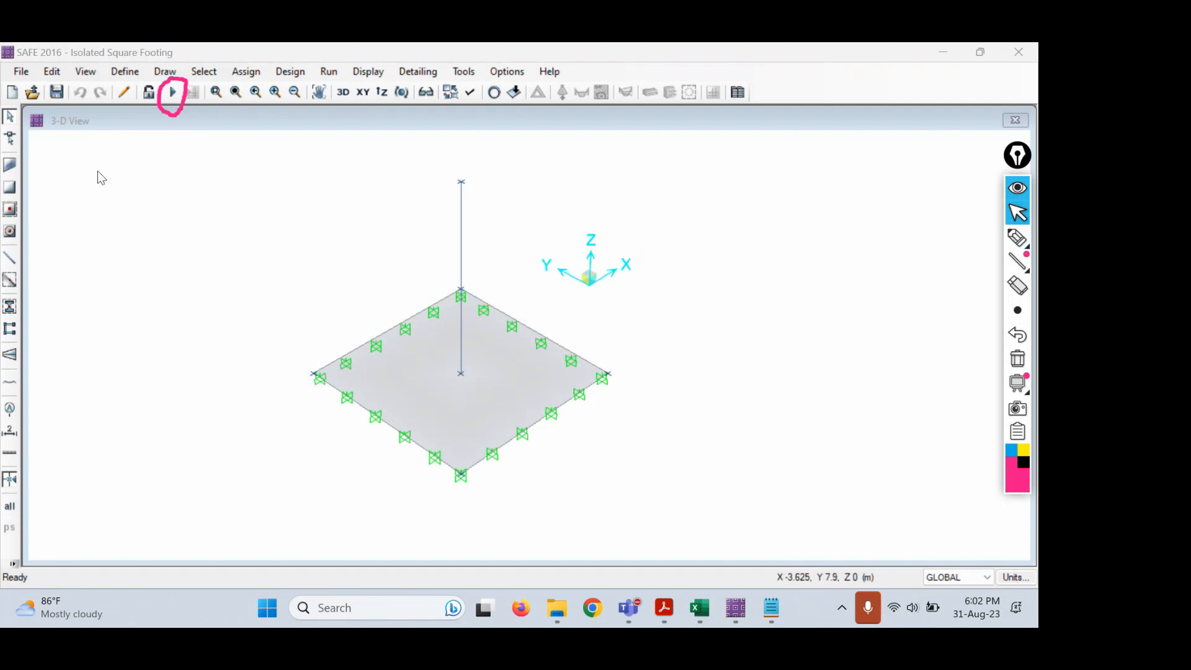
pyautogui.click(186, 178)
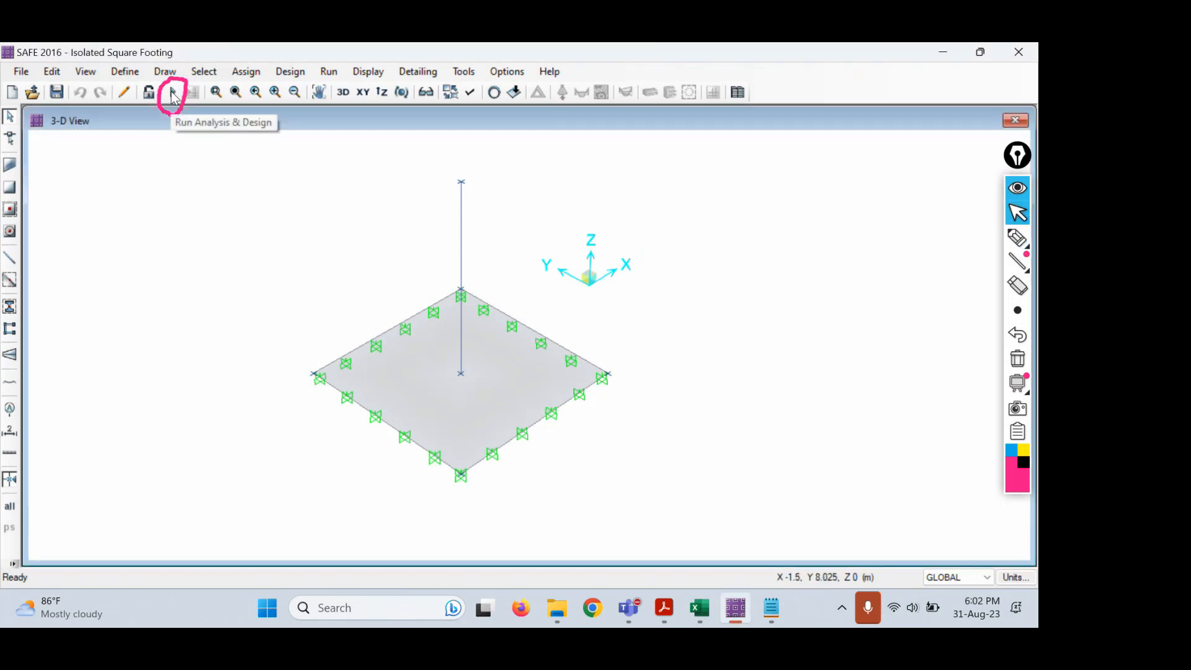
pyautogui.click(1023, 239)
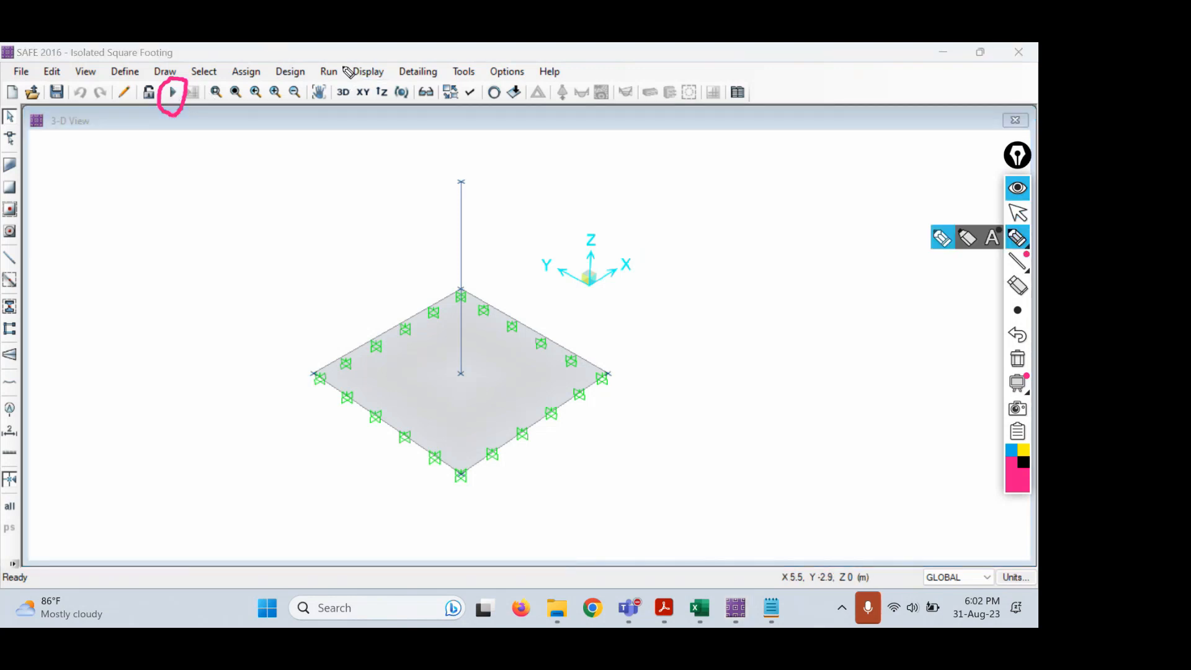
pyautogui.moveTo(338, 61)
pyautogui.mouseDown()
pyautogui.moveTo(309, 74)
pyautogui.moveTo(352, 79)
pyautogui.moveTo(331, 60)
pyautogui.mouseUp()
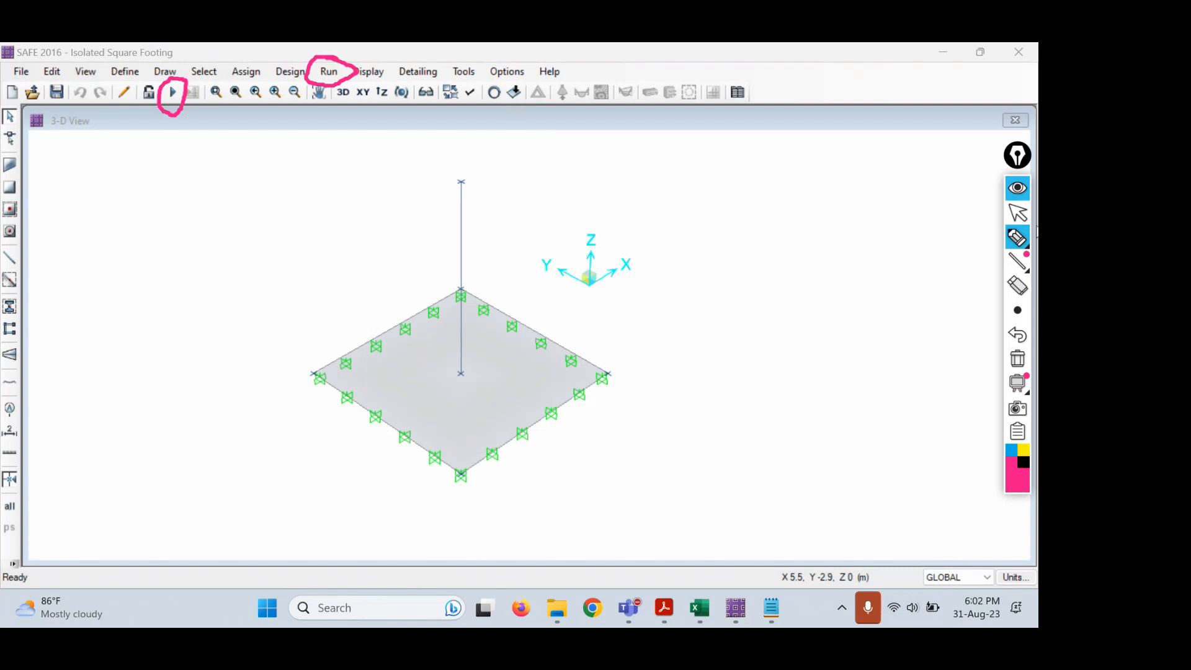
pyautogui.click(1017, 213)
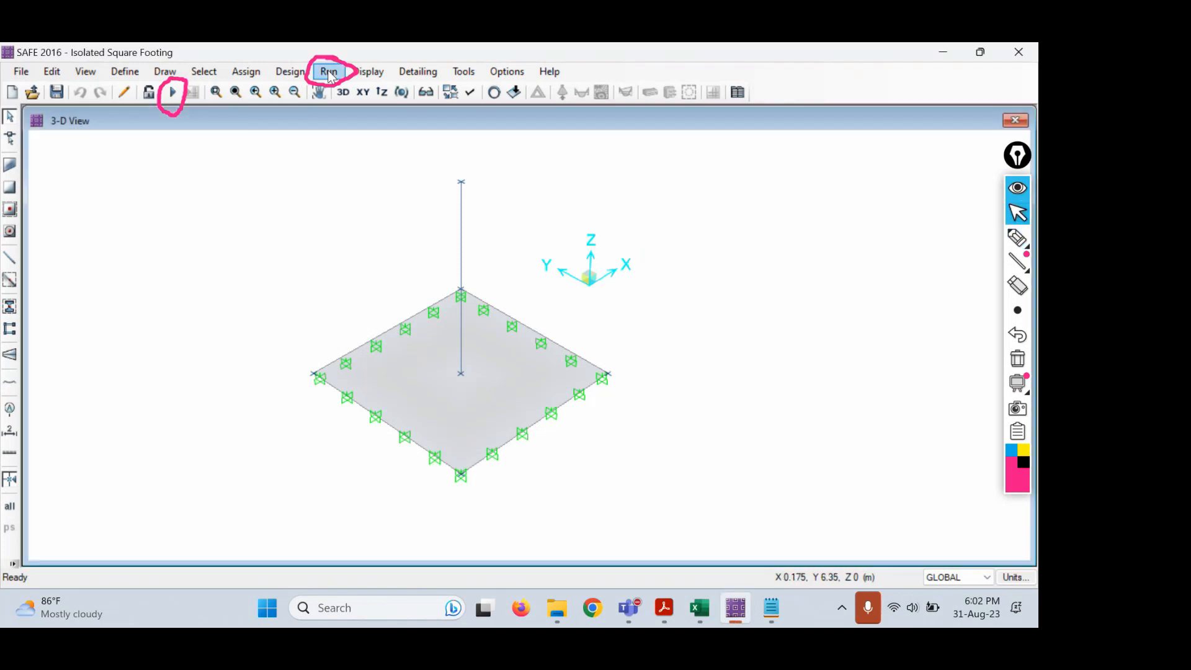
# Run the analysis and design of the square footing model and clear all pen markings from the screen.
pyautogui.click(328, 73)
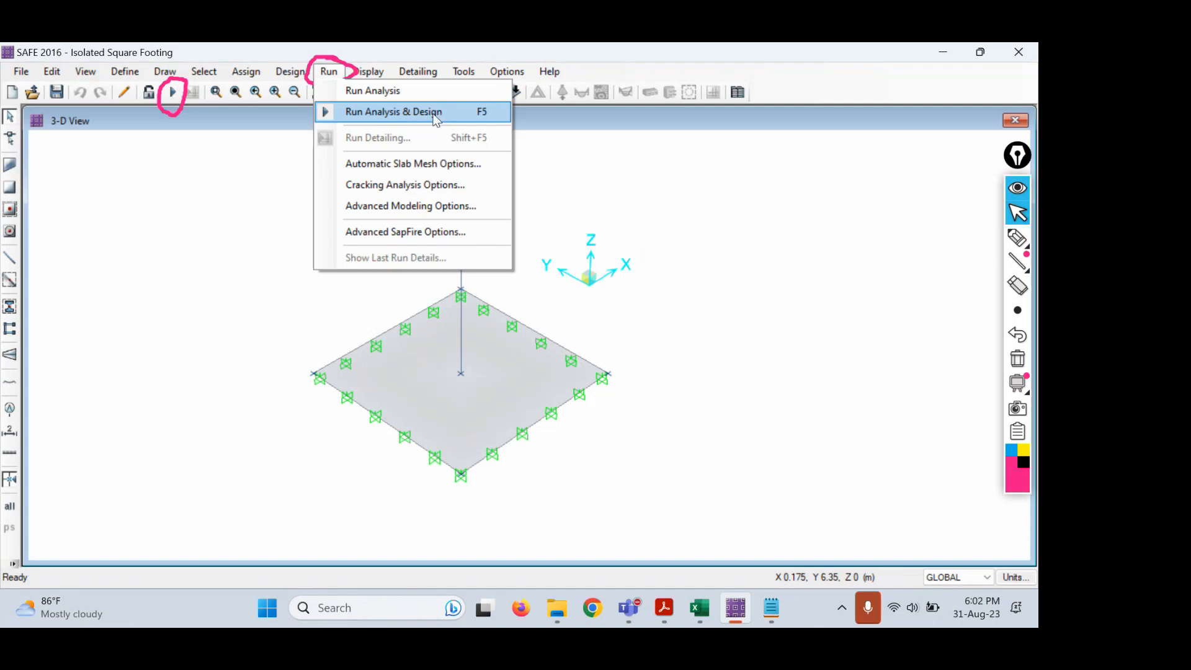
pyautogui.click(738, 234)
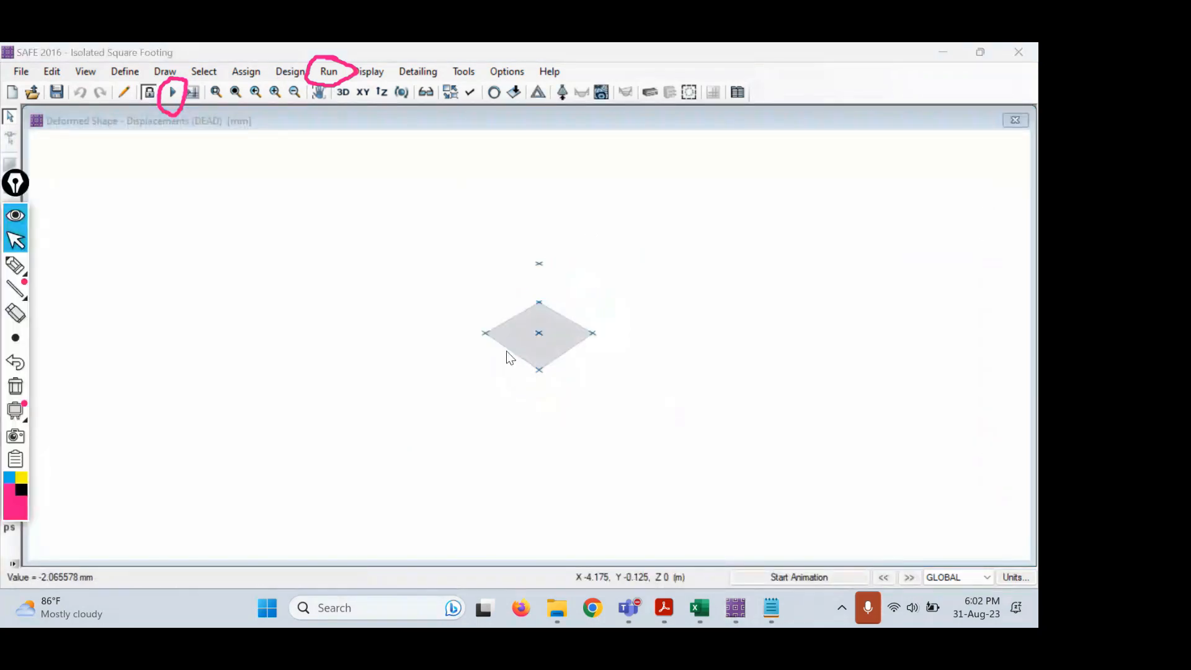
pyautogui.scroll(5, 508, 351)
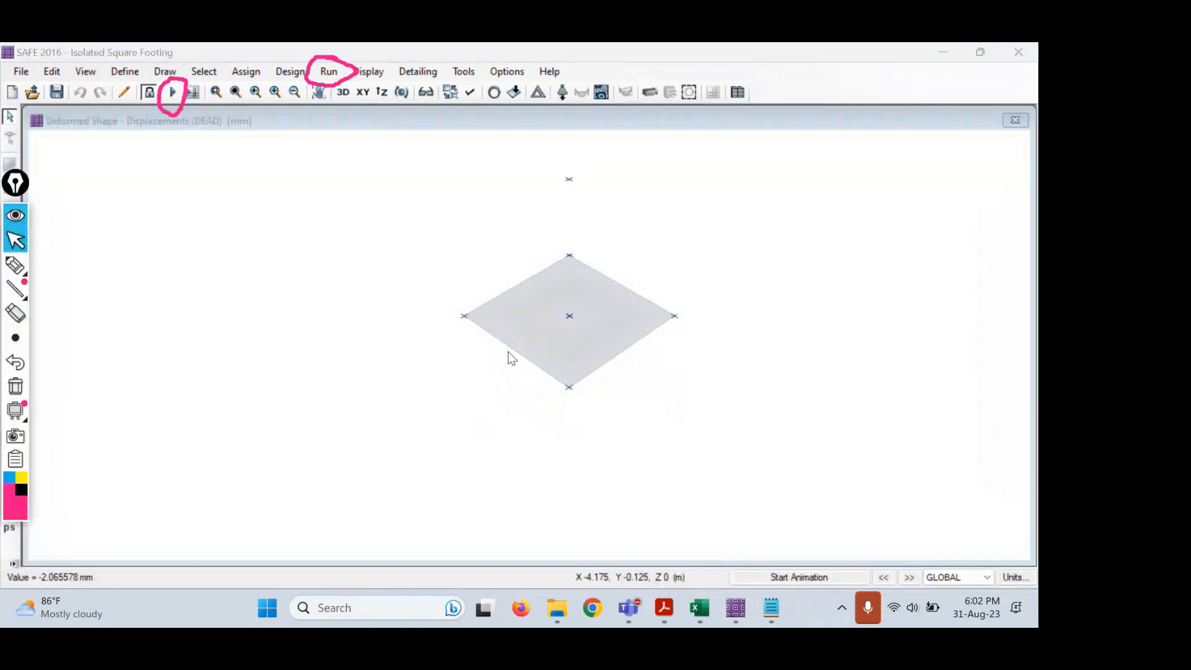
pyautogui.moveTo(647, 330)
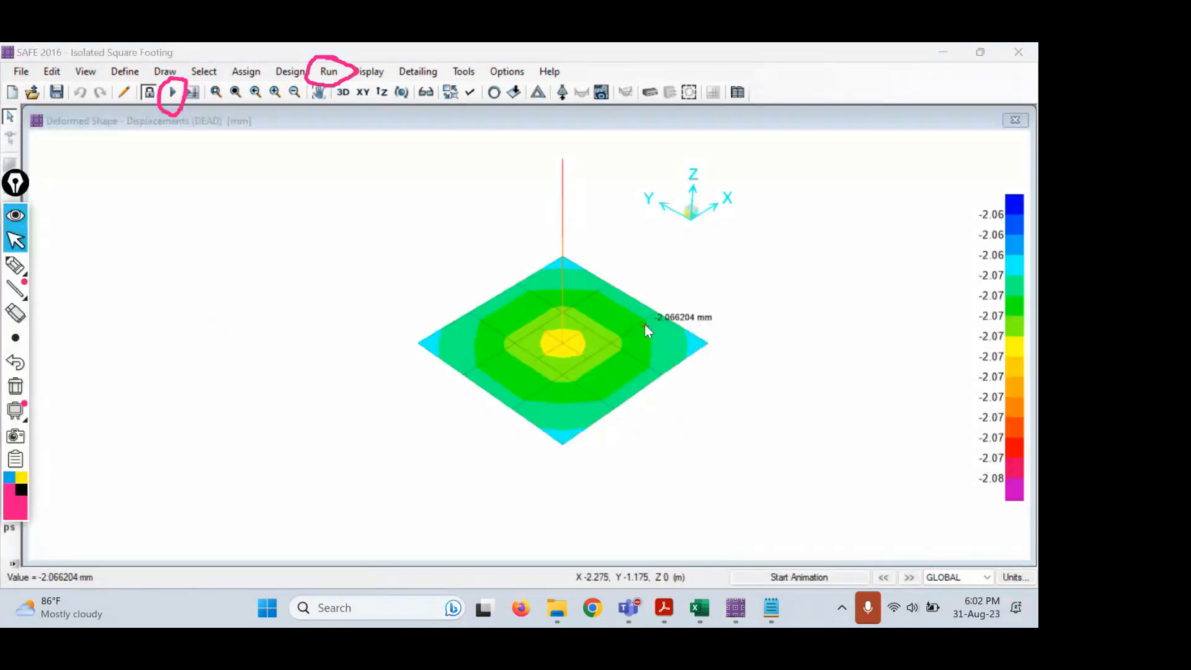
pyautogui.click(15, 387)
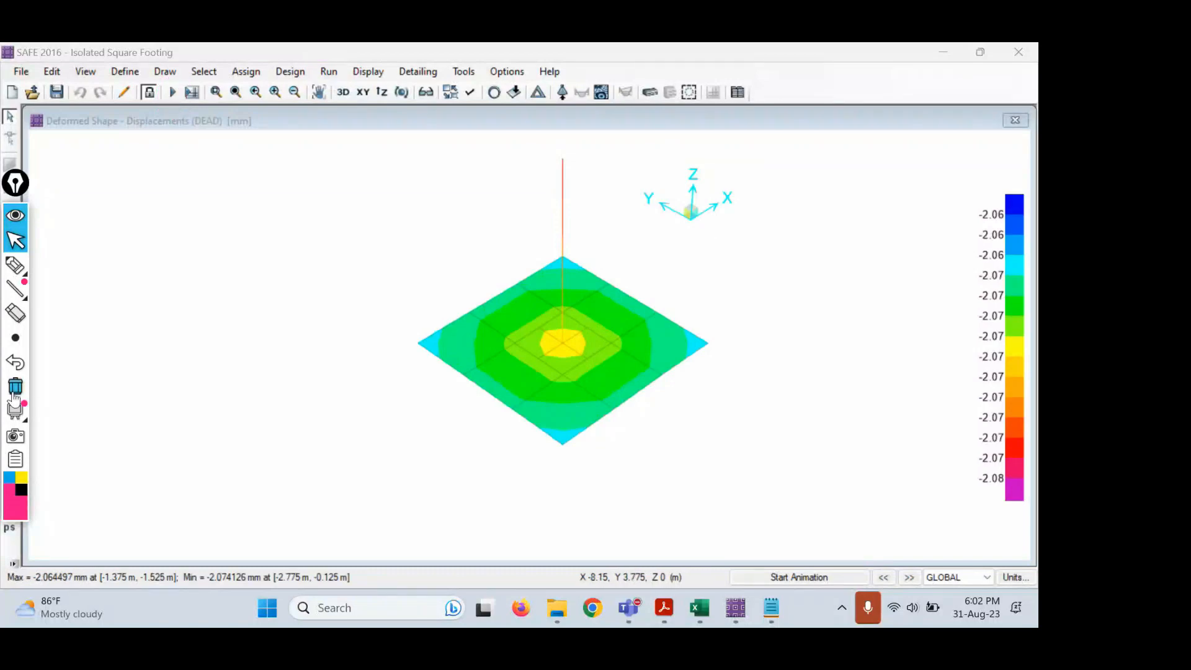
# Show the footing's DEAD displacement contours in plan view and examine them up close.
pyautogui.click(362, 92)
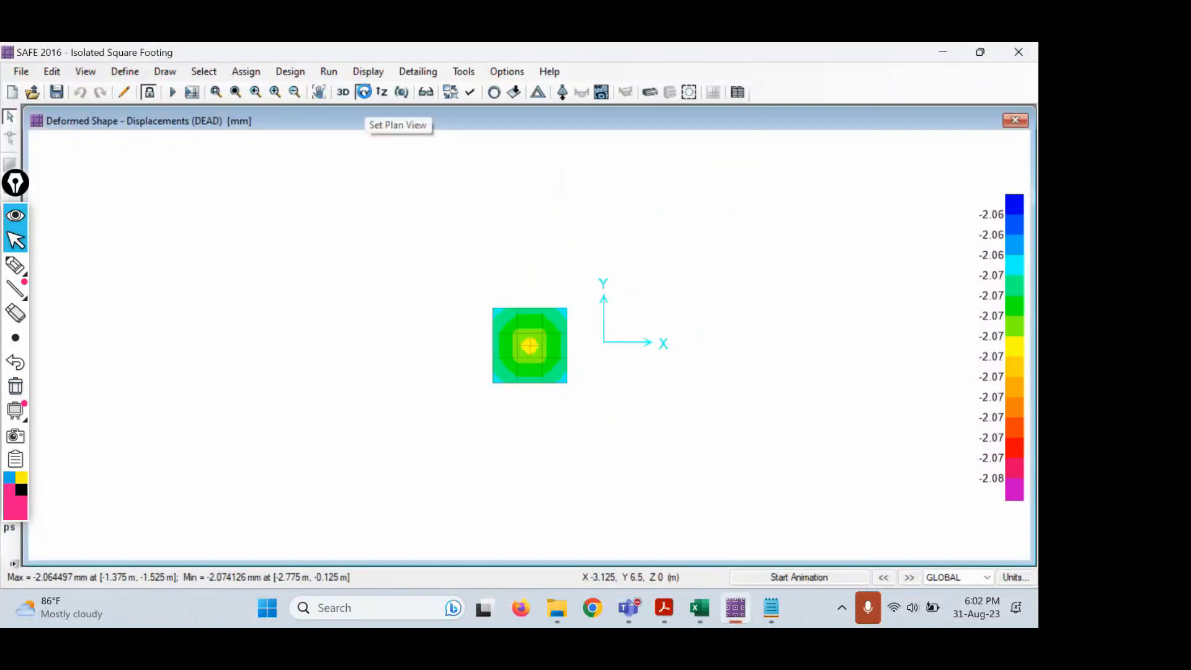
pyautogui.scroll(1, 512, 339)
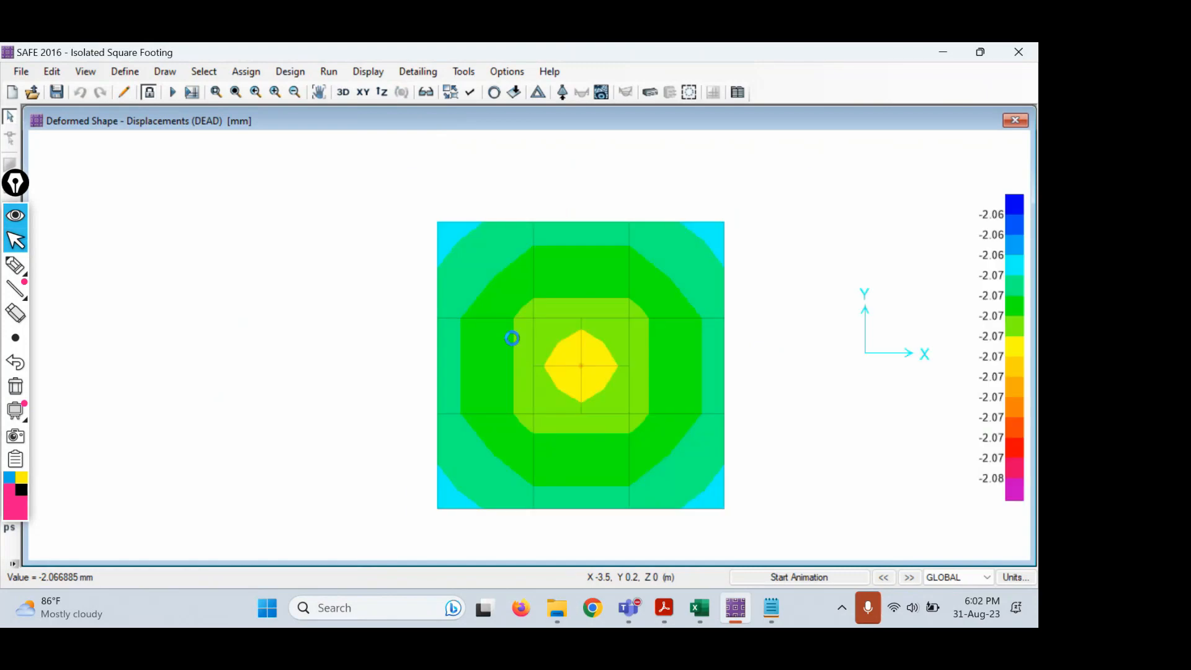
pyautogui.scroll(-1, 837, 301)
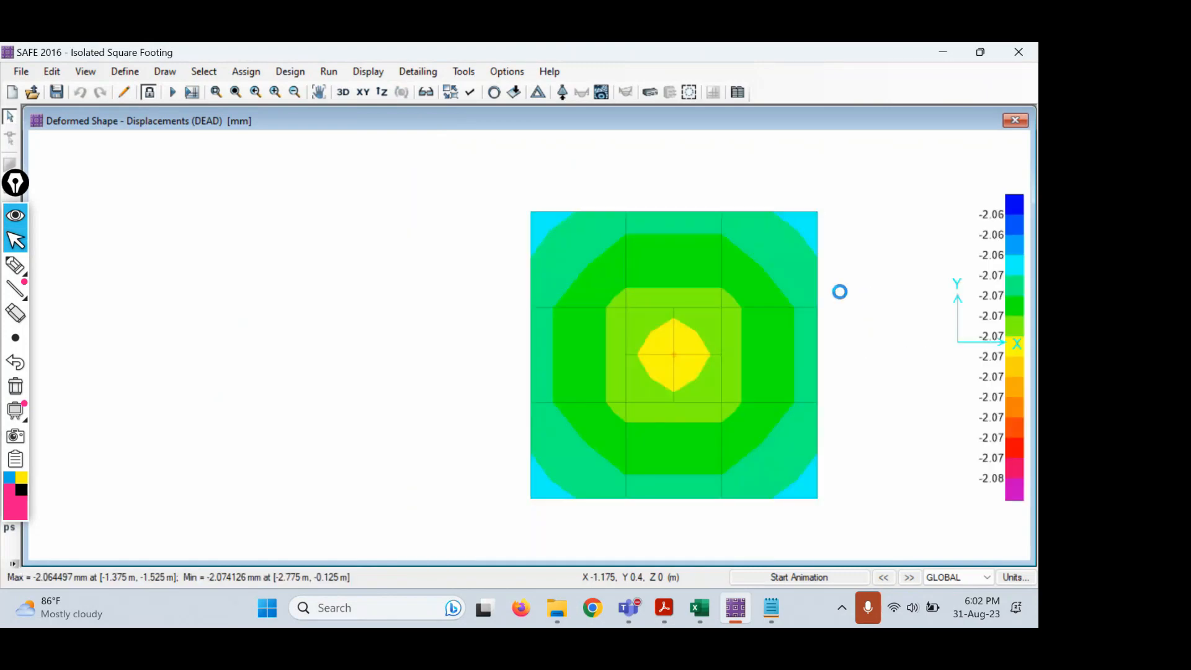
pyautogui.moveTo(837, 296); pyautogui.dragTo(469, 243, button='middle')
pyautogui.scroll(1, 322, 367)
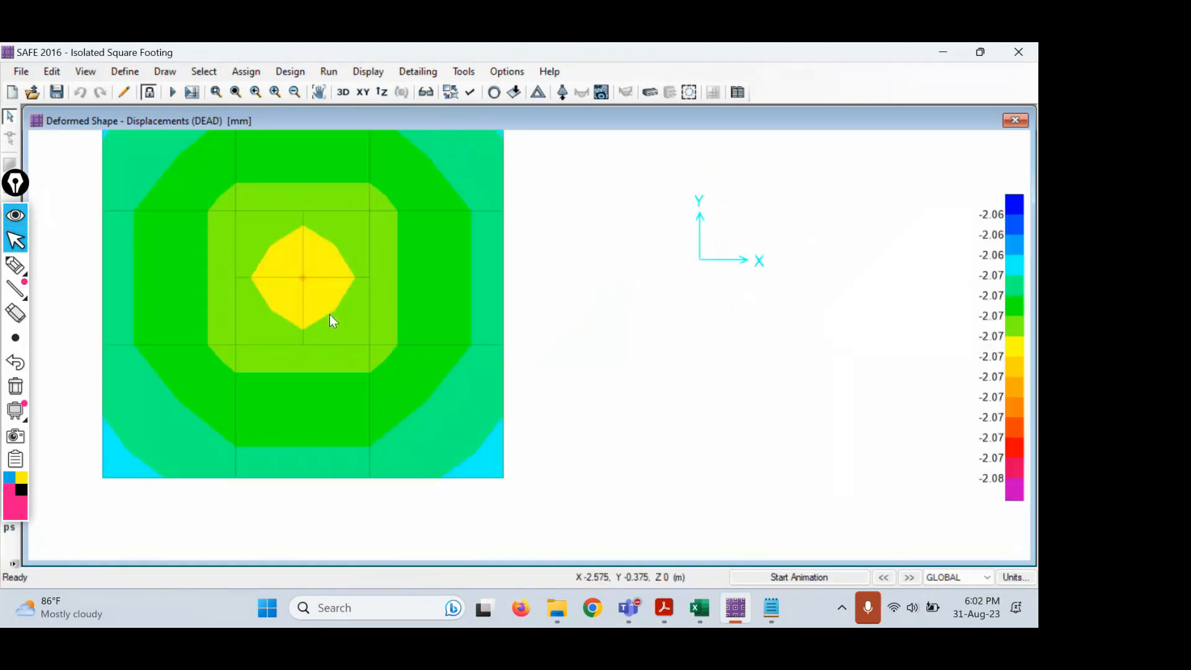
pyautogui.moveTo(329, 321); pyautogui.dragTo(344, 382, button='middle')
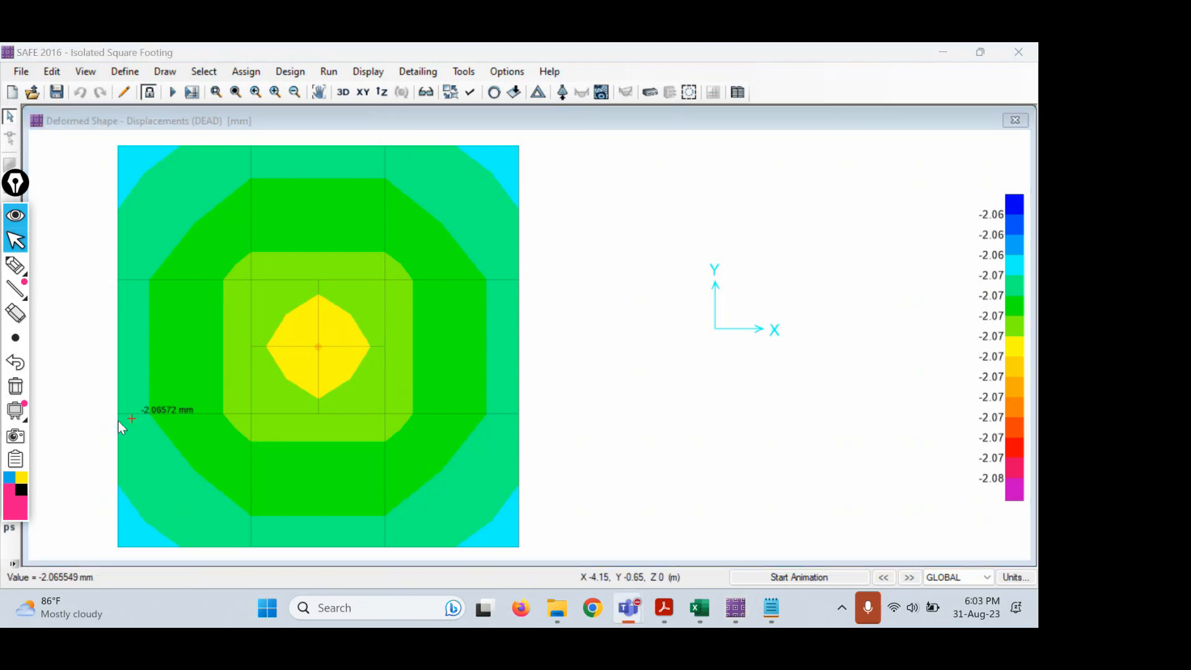
# Circle the displacement colour legend with the freehand pen and erase the marking.
pyautogui.click(13, 268)
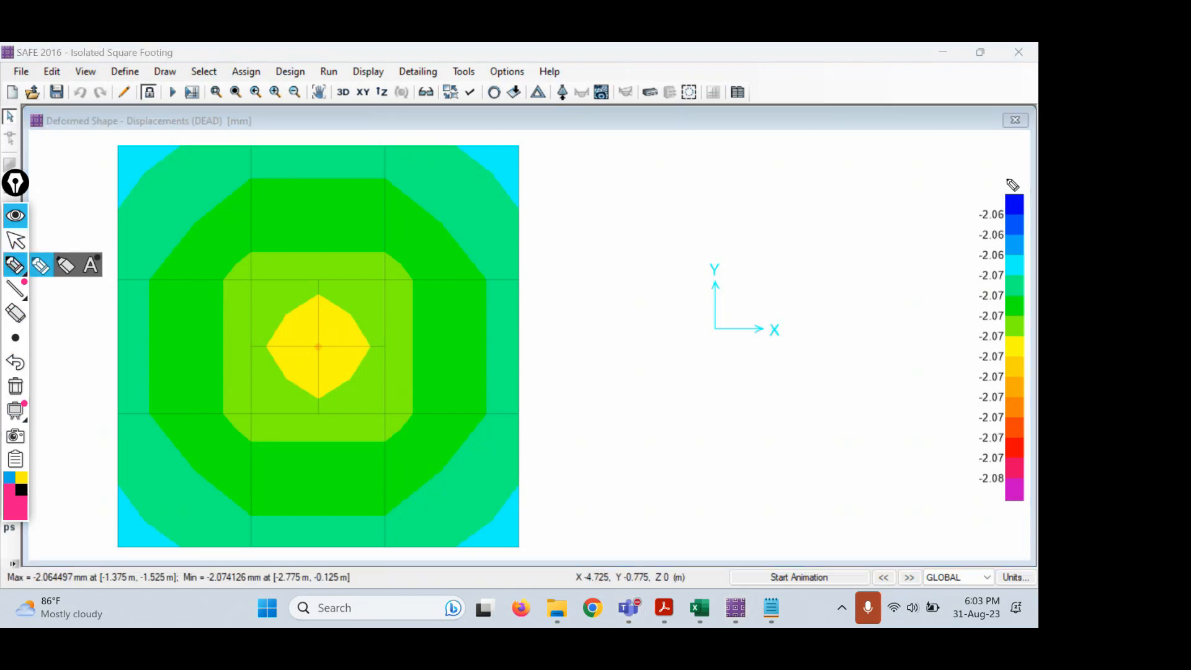
pyautogui.moveTo(1009, 177)
pyautogui.mouseDown()
pyautogui.moveTo(967, 244)
pyautogui.moveTo(951, 434)
pyautogui.moveTo(1010, 550)
pyautogui.moveTo(1034, 298)
pyautogui.moveTo(1031, 166)
pyautogui.moveTo(1009, 180)
pyautogui.mouseUp()
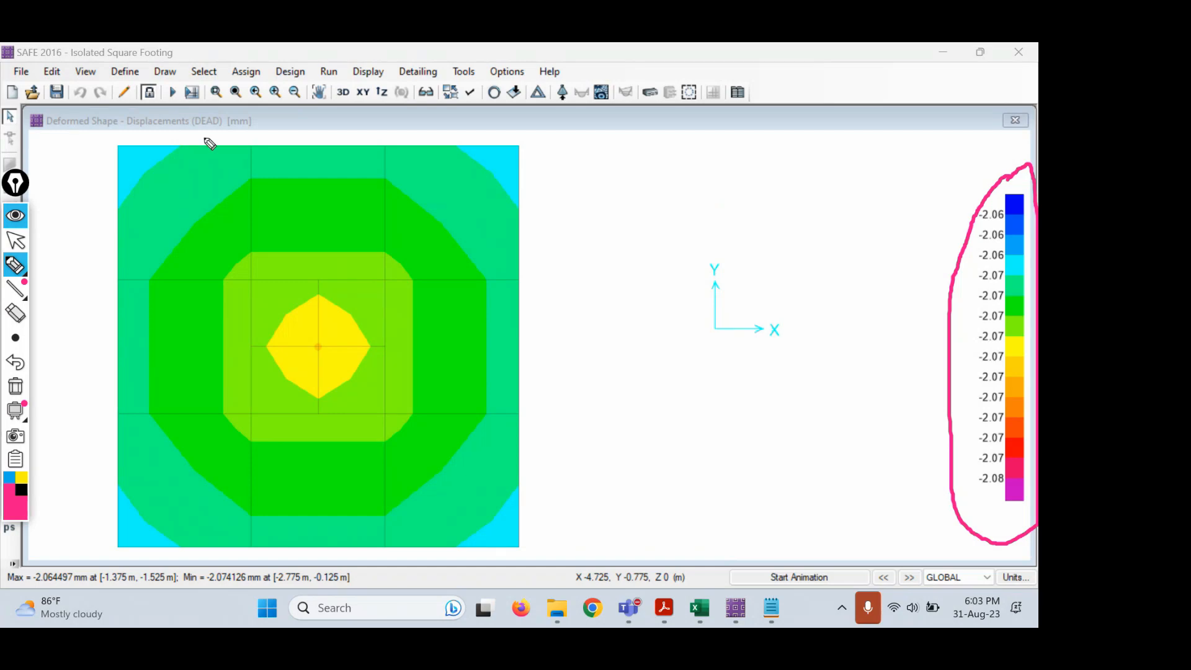
pyautogui.click(13, 387)
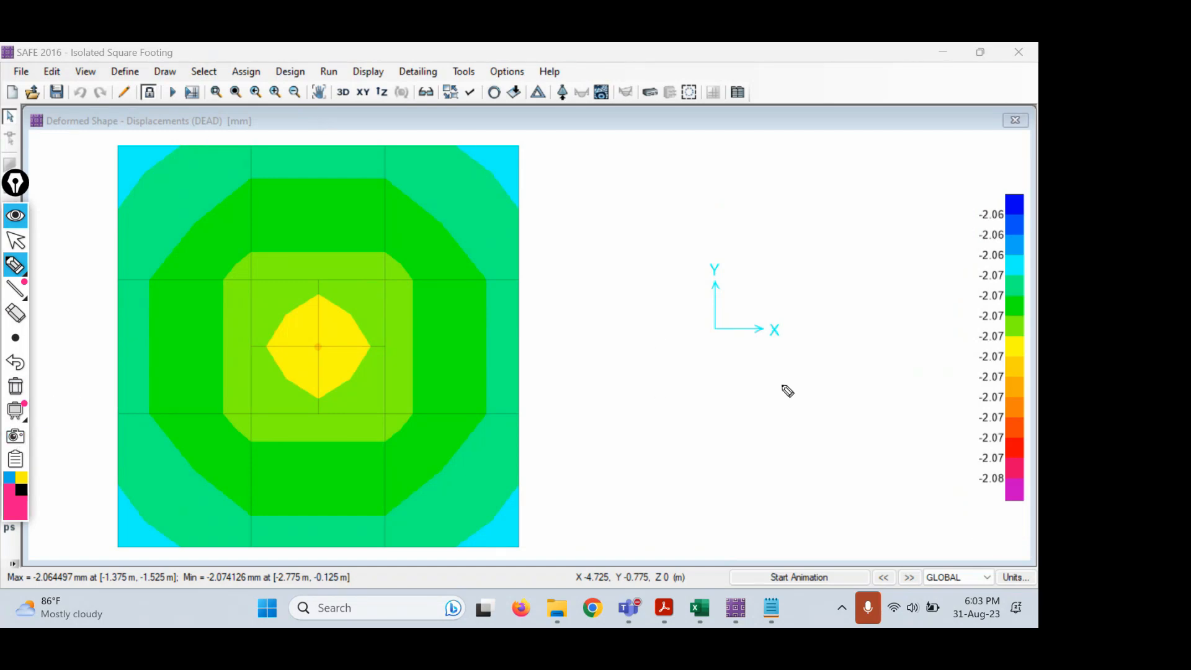
pyautogui.click(15, 241)
# Switch to Notepad and write the heading "for design of footings we will have the following steps:" with a line break after it.
pyautogui.moveTo(769, 612)
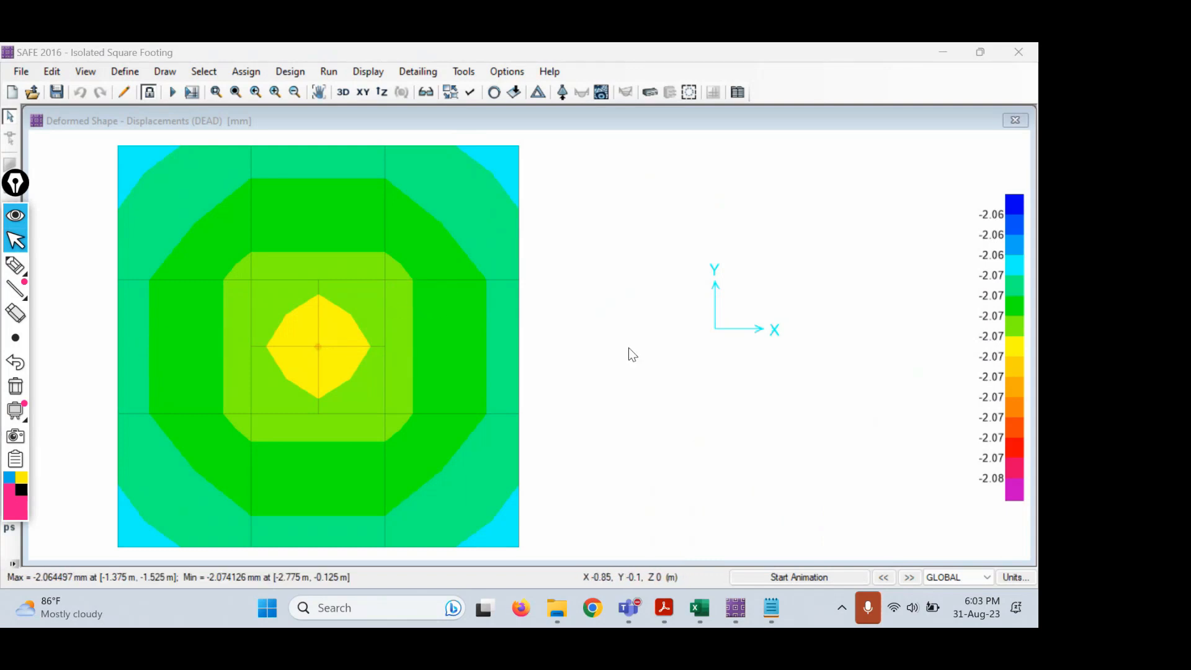
pyautogui.click(771, 608)
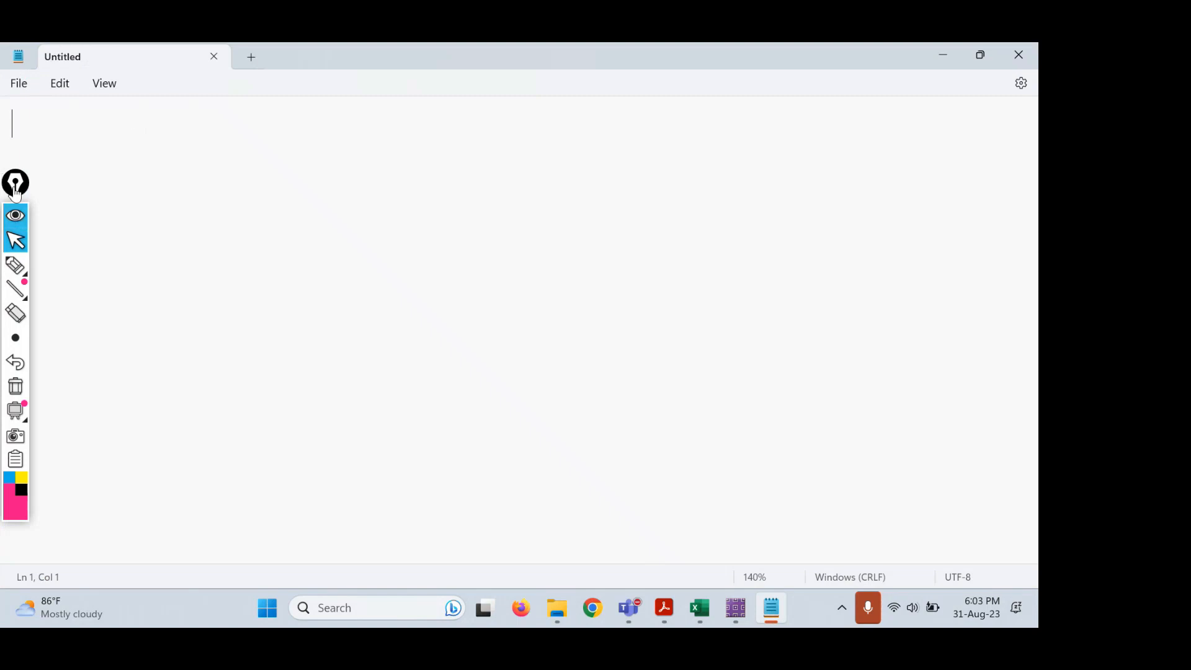
pyautogui.moveTo(15, 183); pyautogui.dragTo(1004, 173)
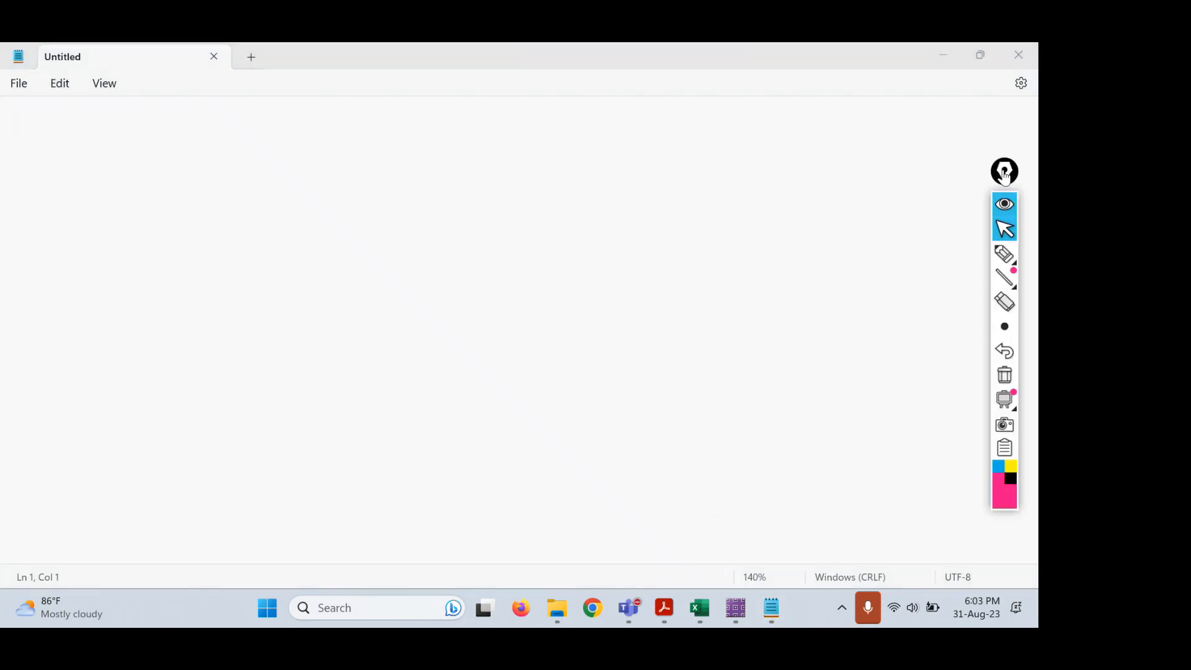
pyautogui.click(109, 132)
pyautogui.write('f')
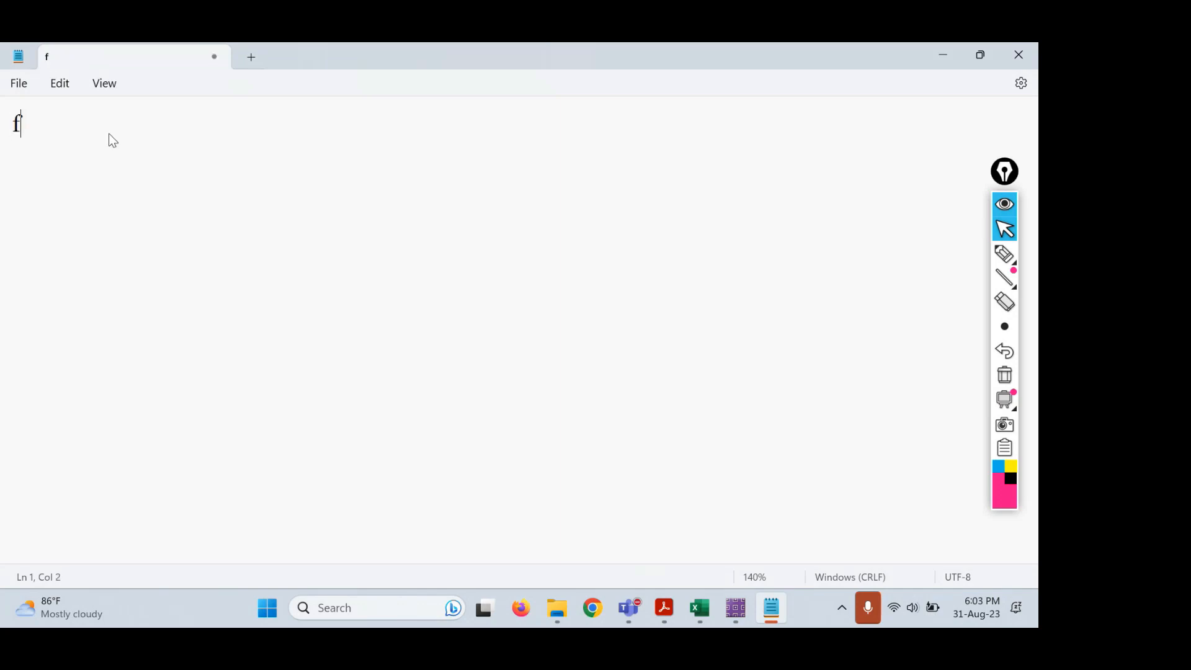
pyautogui.write('or design of ')
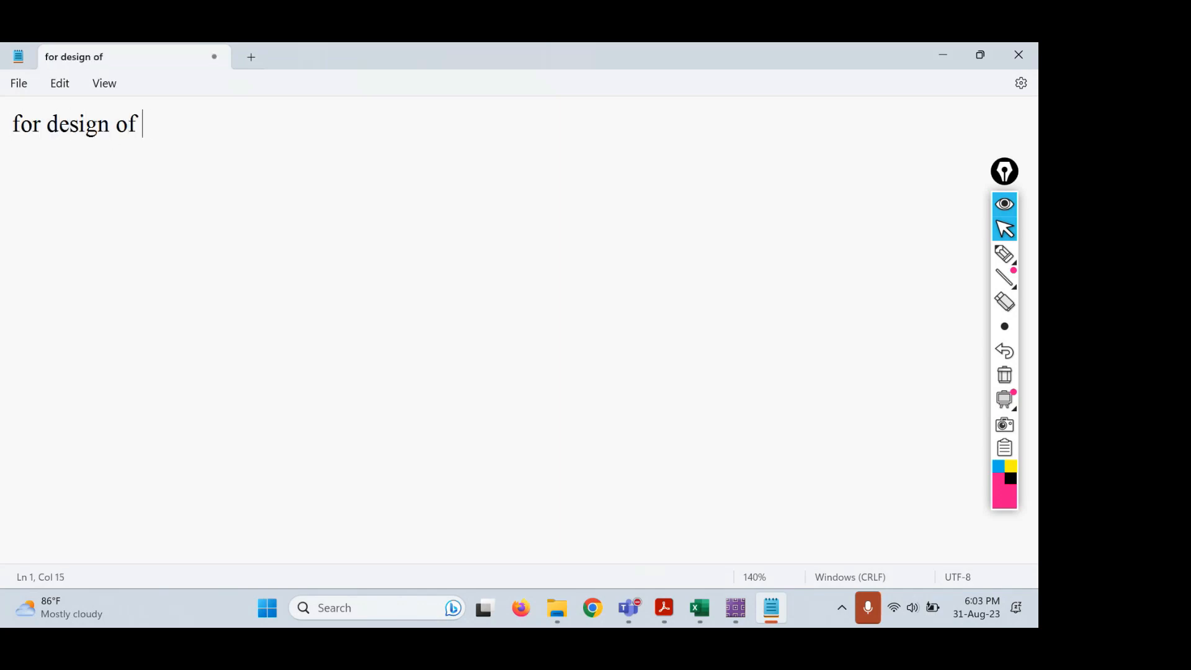
pyautogui.write('footings we ')
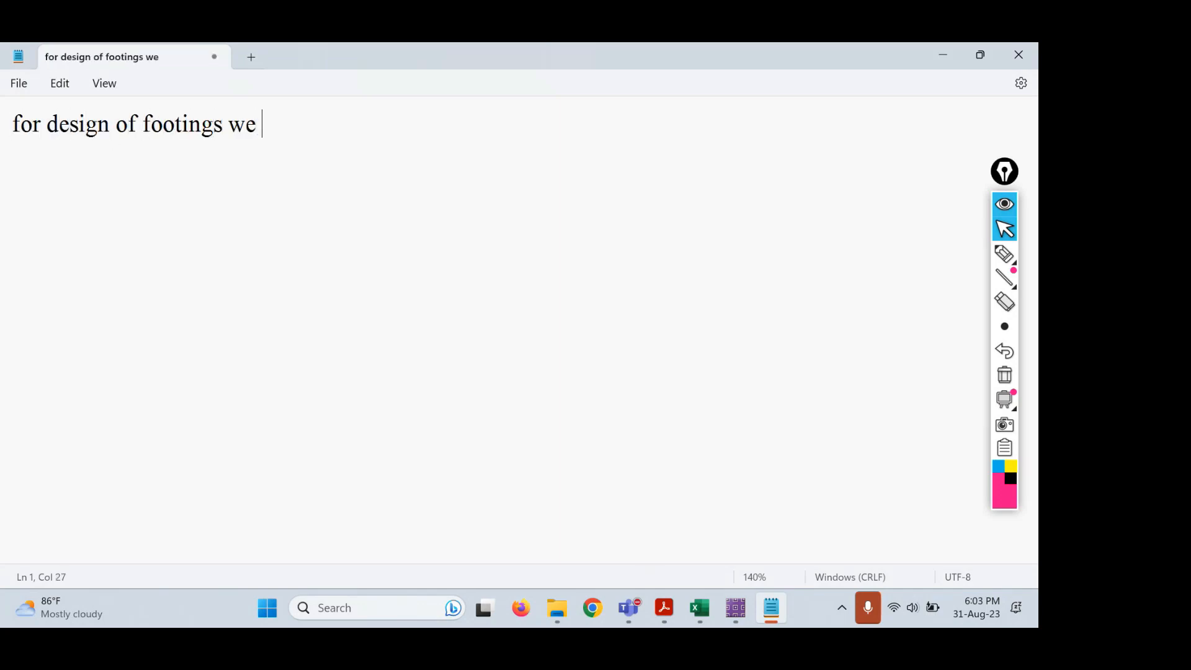
pyautogui.write('will have the ')
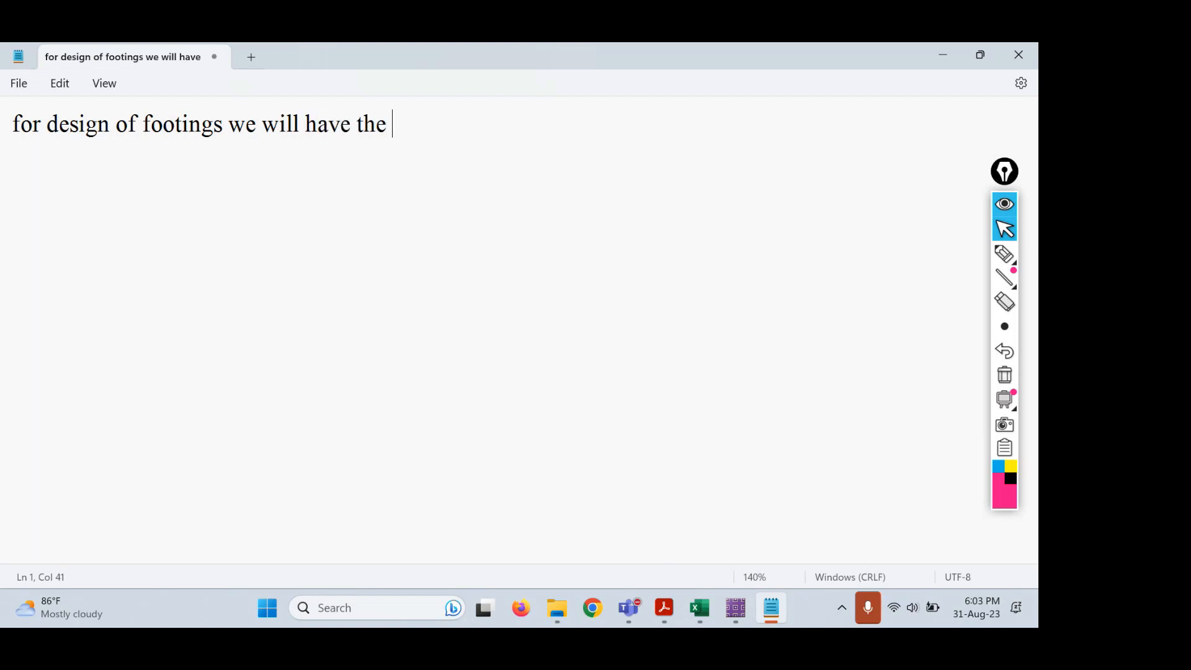
pyautogui.write('following ste')
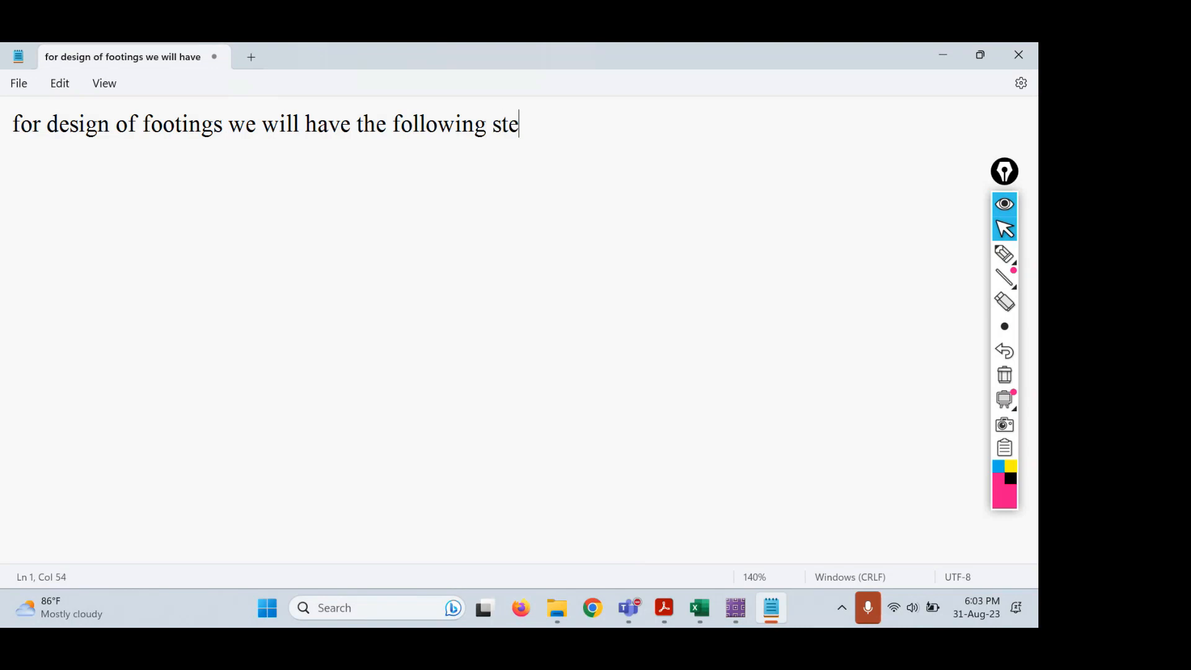
pyautogui.write('ps:')
pyautogui.press('Return')
# Write the first list item, "1. Finalizing the in-plan dimensions of footing", below the heading.
pyautogui.write('1. Fina')
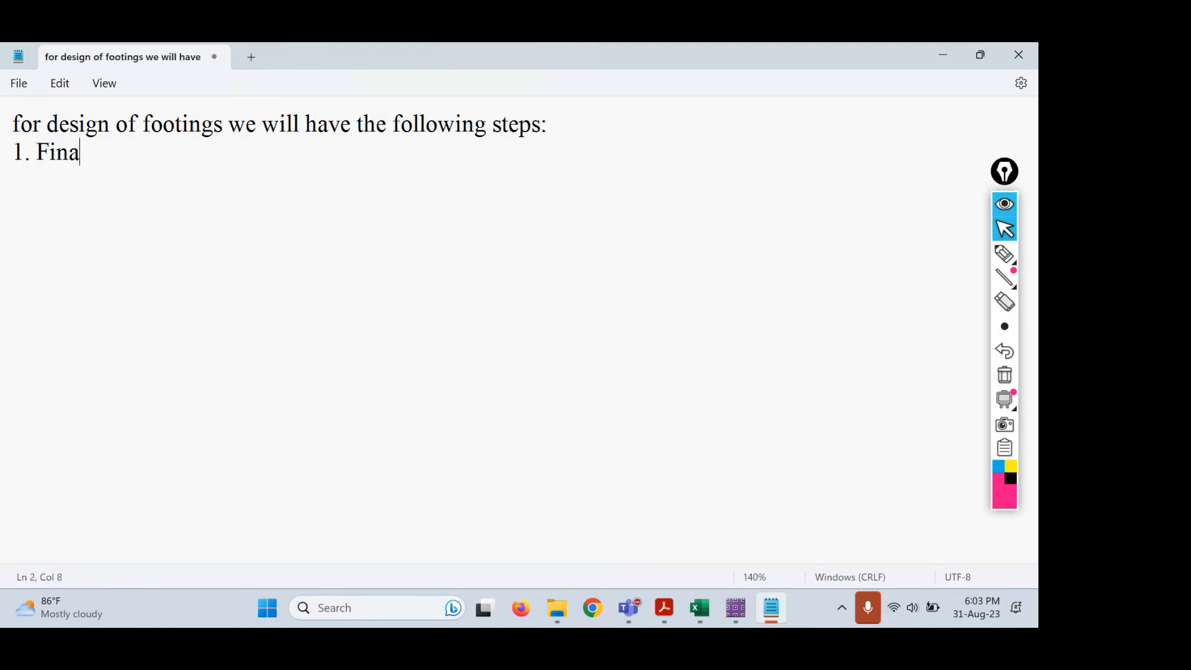
pyautogui.write('lizing hte')
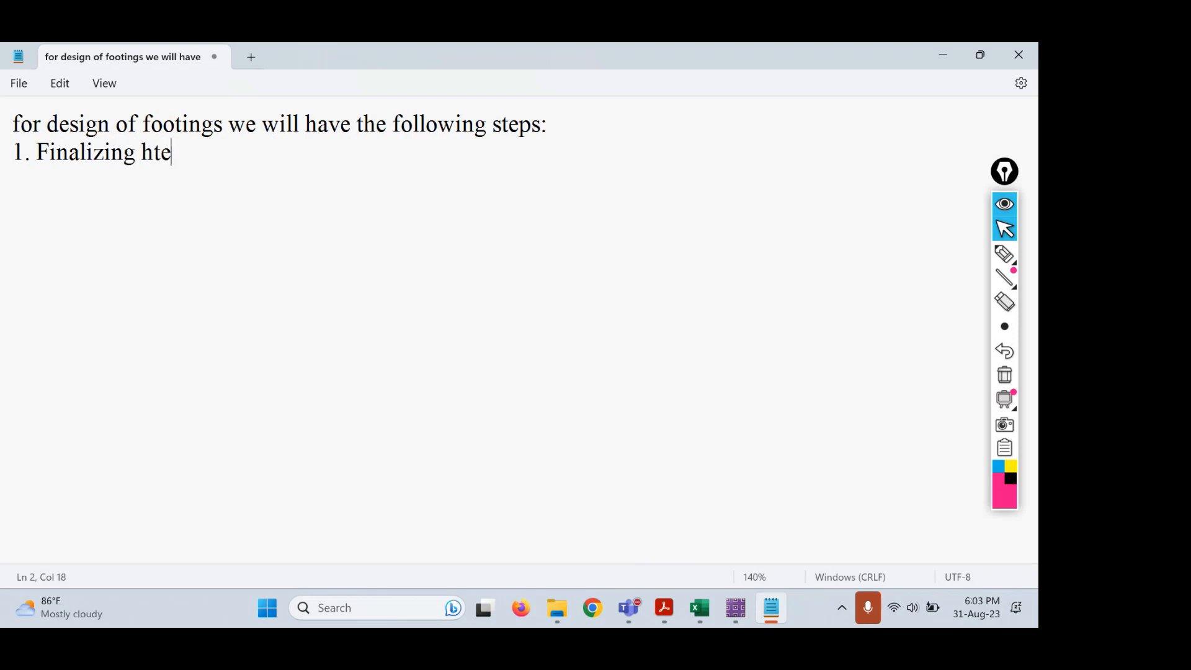
pyautogui.press('BackSpace')
pyautogui.press('BackSpace')
pyautogui.press('BackSpace')
pyautogui.write('the in-plan')
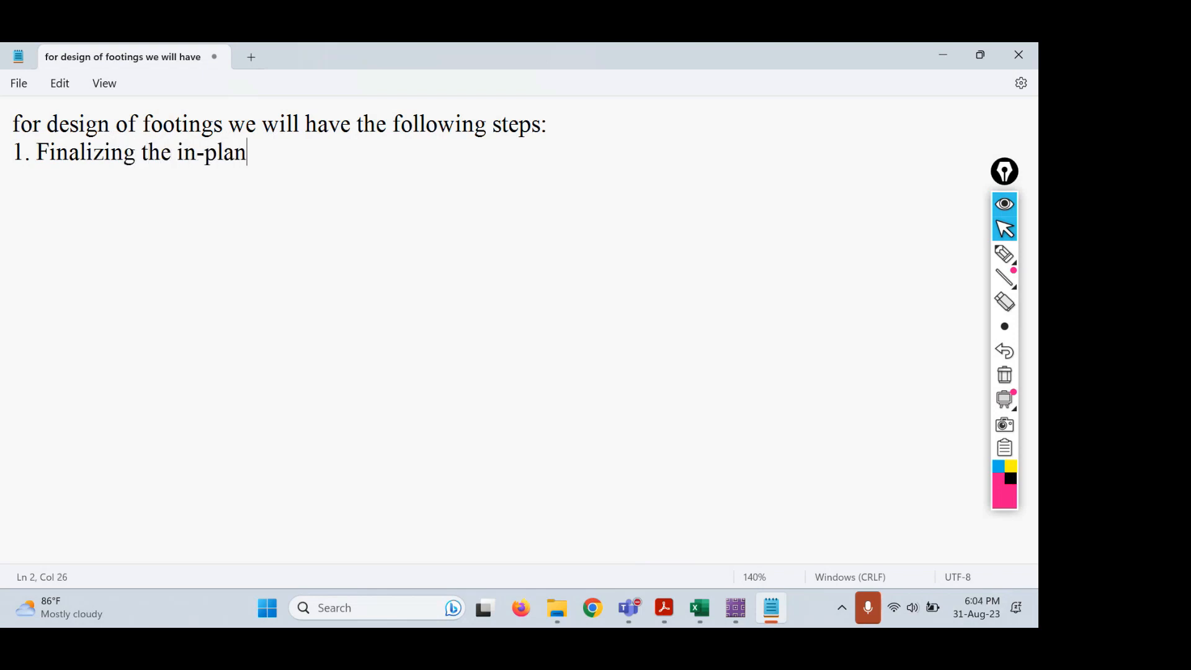
pyautogui.write(' dimension')
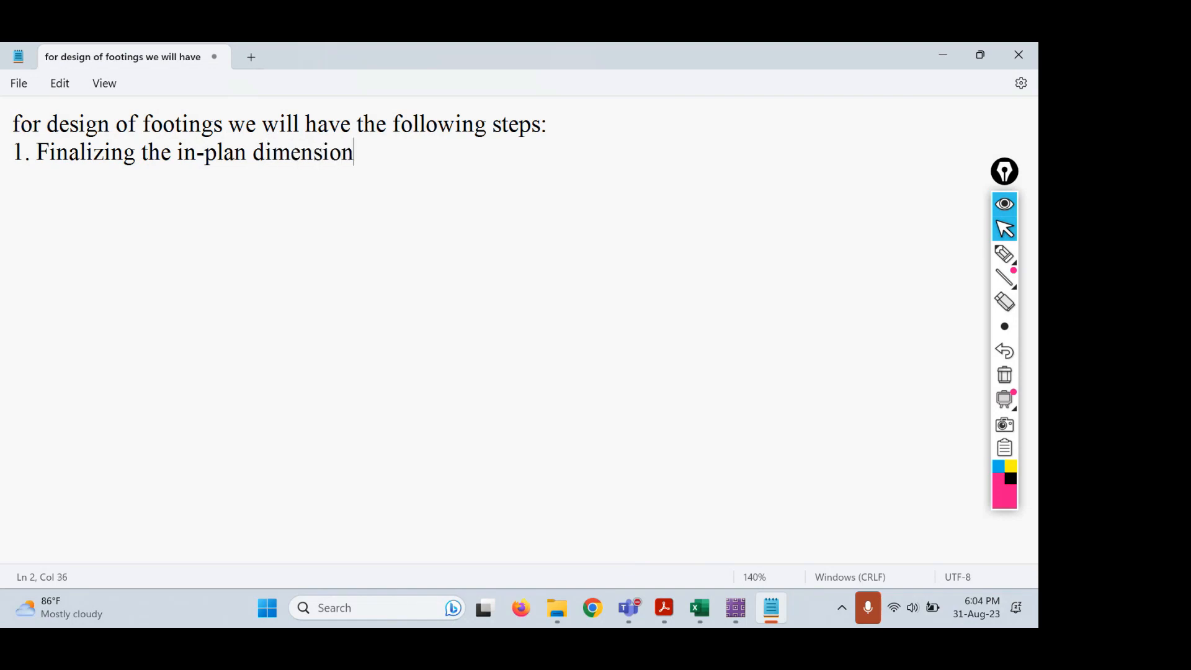
pyautogui.write('s of footing')
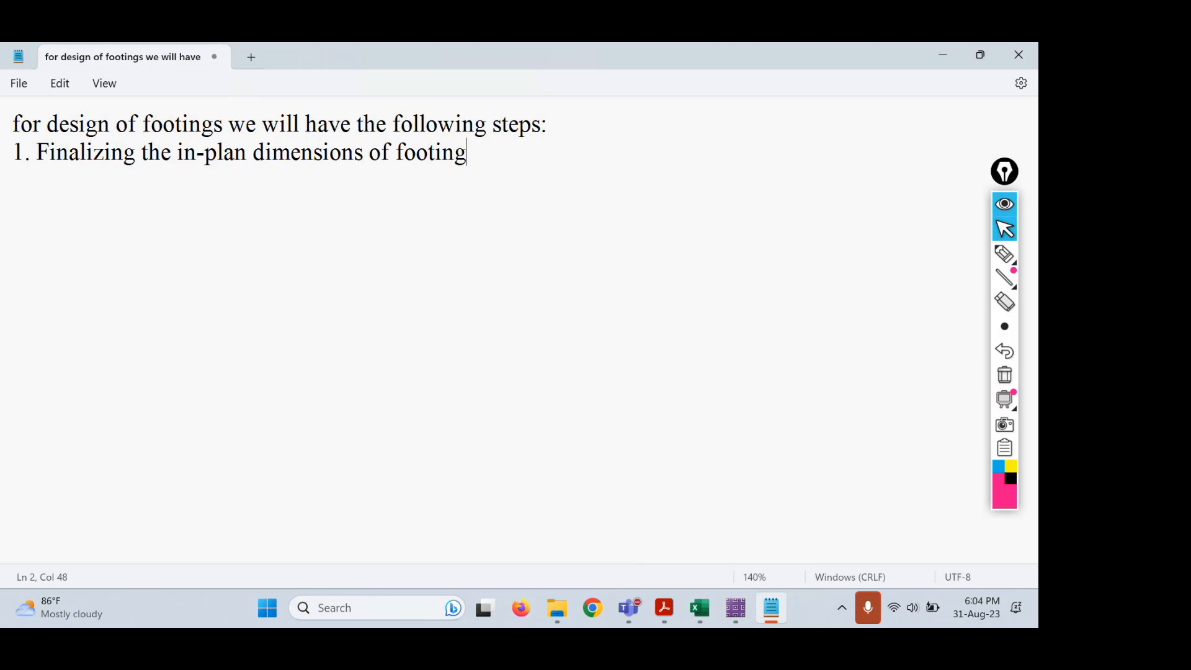
# Complete the first list item with "(Length & Width)" after the word "footing".
pyautogui.write(' (Length & Width of the')
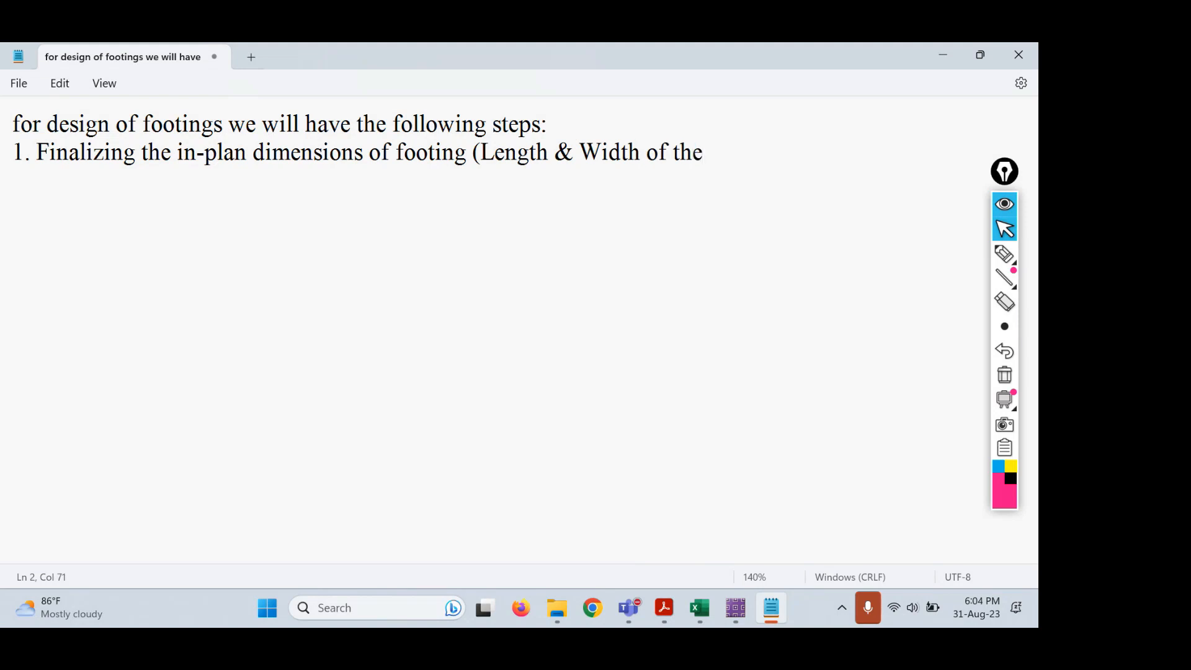
pyautogui.press('BackSpace')
pyautogui.press('BackSpace')
pyautogui.press('BackSpace')
pyautogui.press('BackSpace')
pyautogui.press('BackSpace')
pyautogui.press('BackSpace')
pyautogui.press('BackSpace')
pyautogui.write(')')
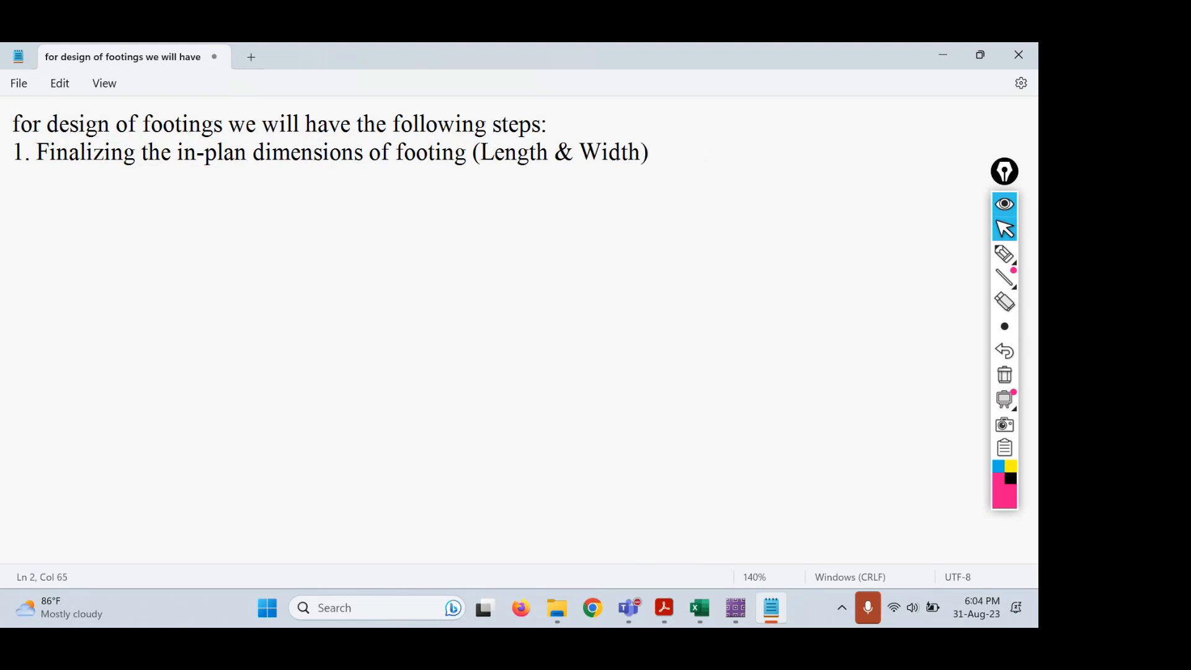
# Check the provided footing length and width in the design PDF and the Excel design sheet, and bring up the SAFE model.
pyautogui.click(668, 609)
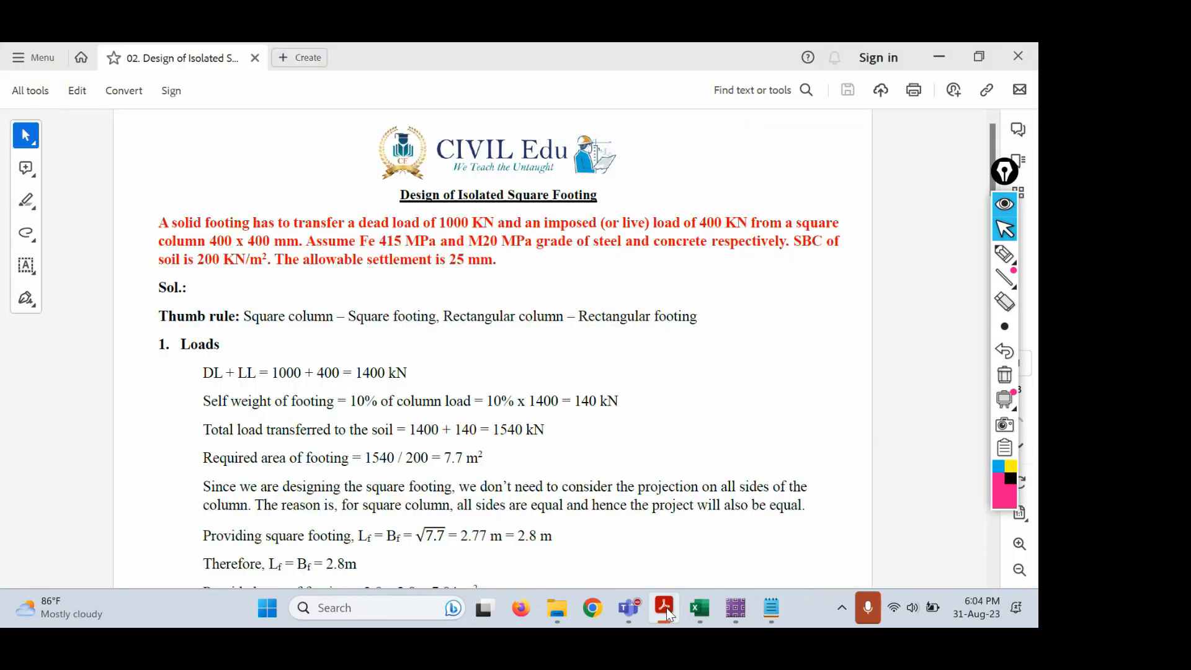
pyautogui.scroll(-3, 423, 355)
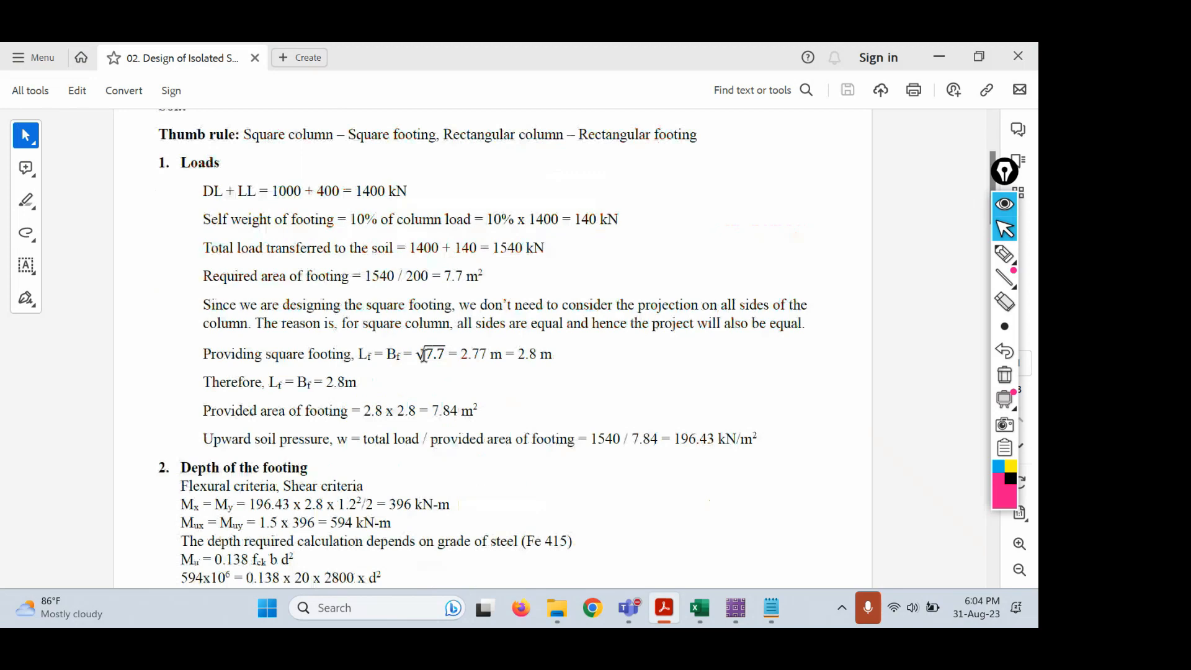
pyautogui.moveTo(268, 383); pyautogui.dragTo(334, 382)
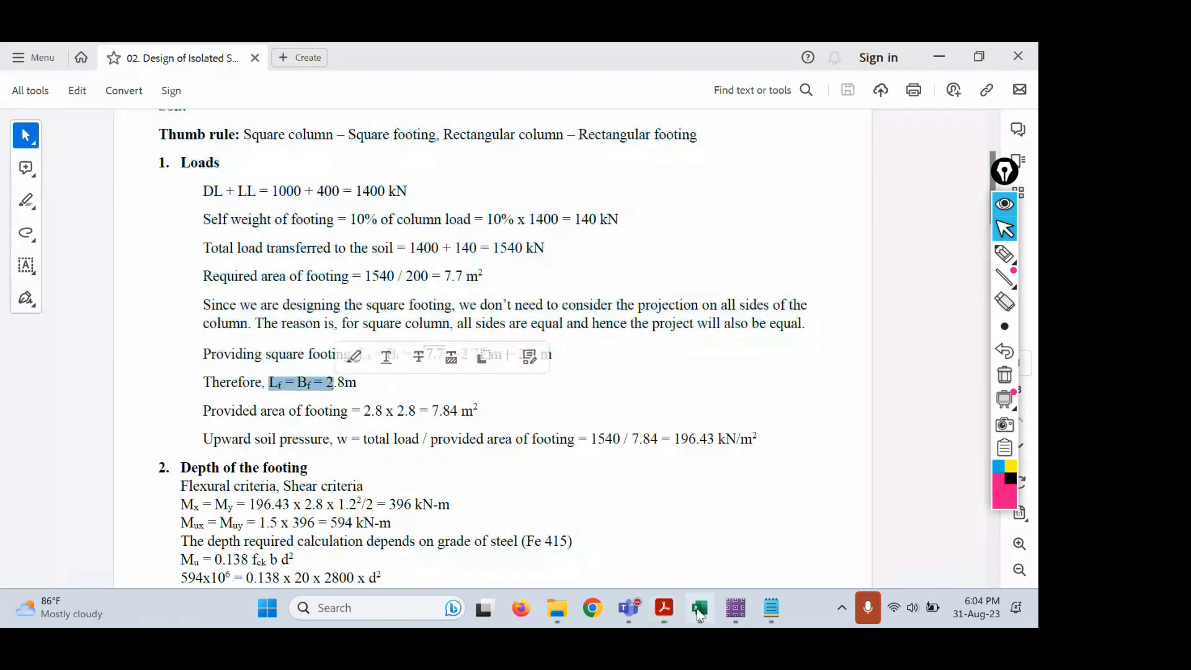
pyautogui.click(699, 609)
pyautogui.click(577, 532)
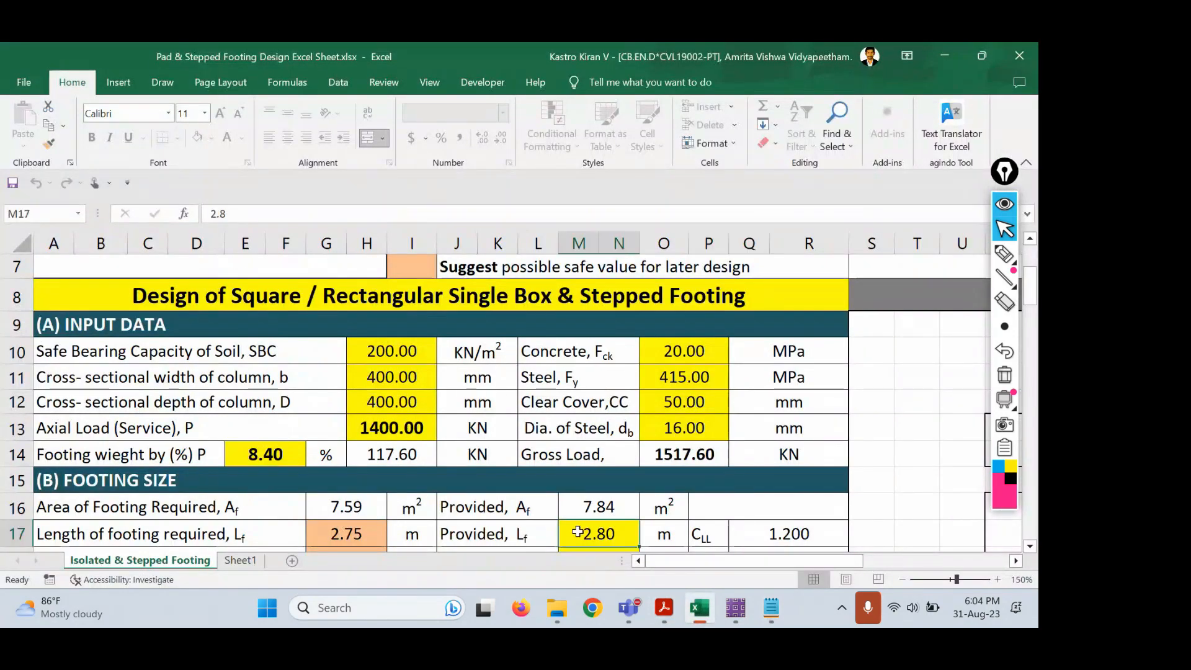
pyautogui.scroll(-1, 577, 532)
pyautogui.click(581, 481)
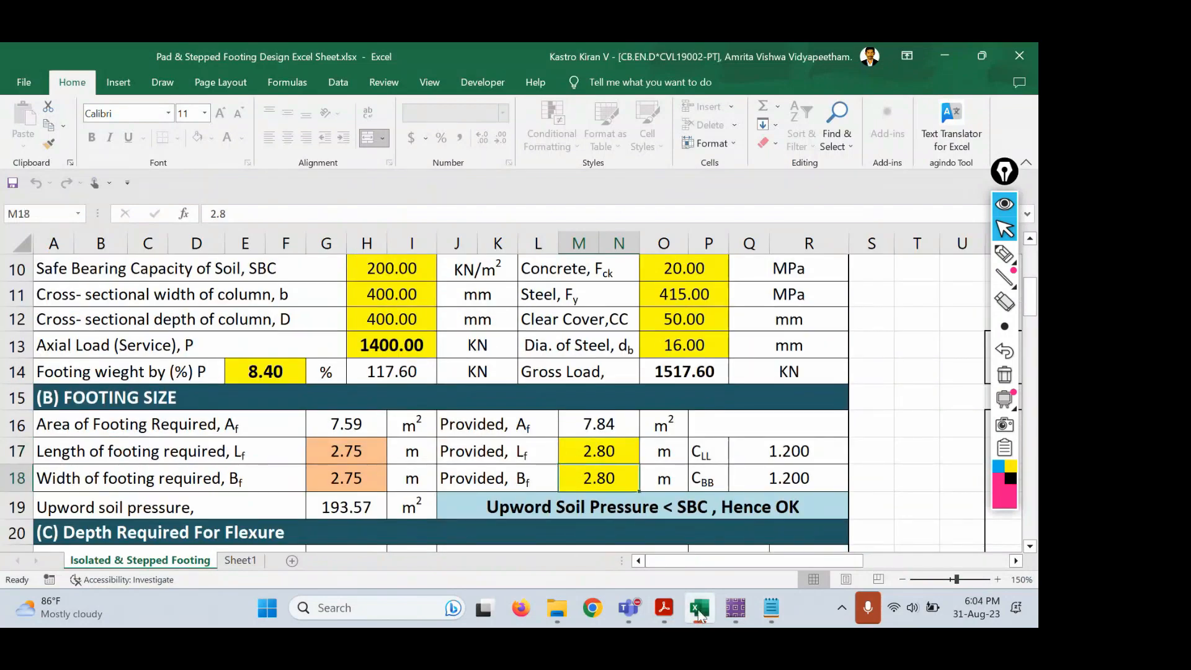
pyautogui.click(738, 608)
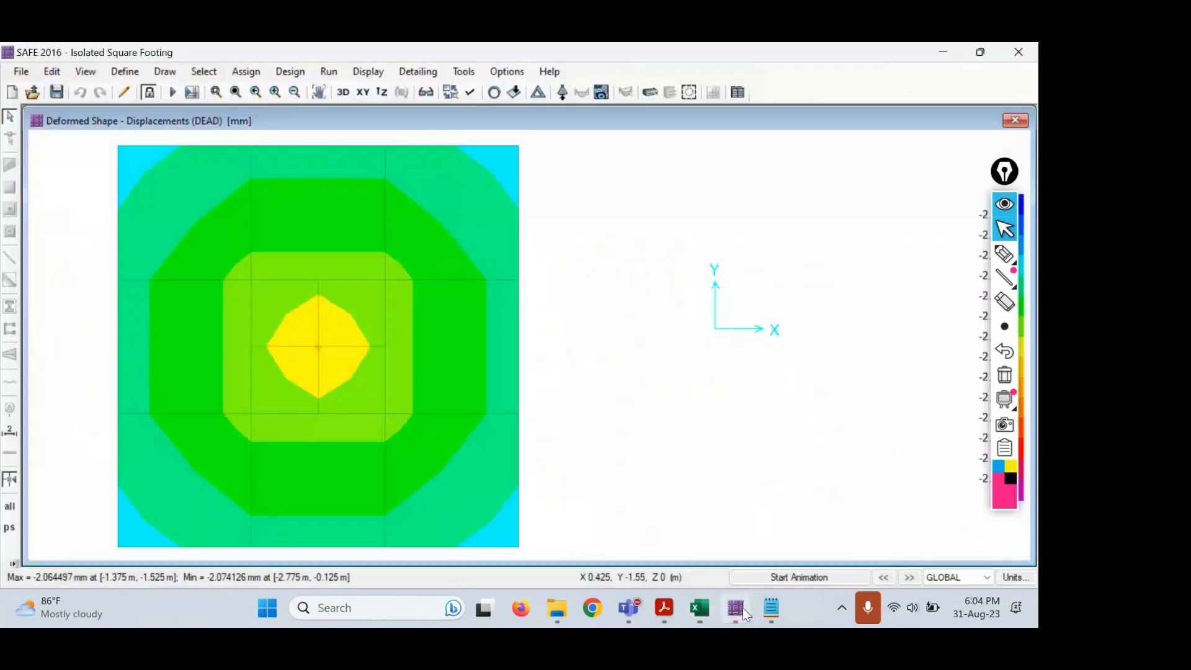
# Switch to Notepad and add the indented lines "Excel" and "Manual" below the first list item.
pyautogui.click(769, 609)
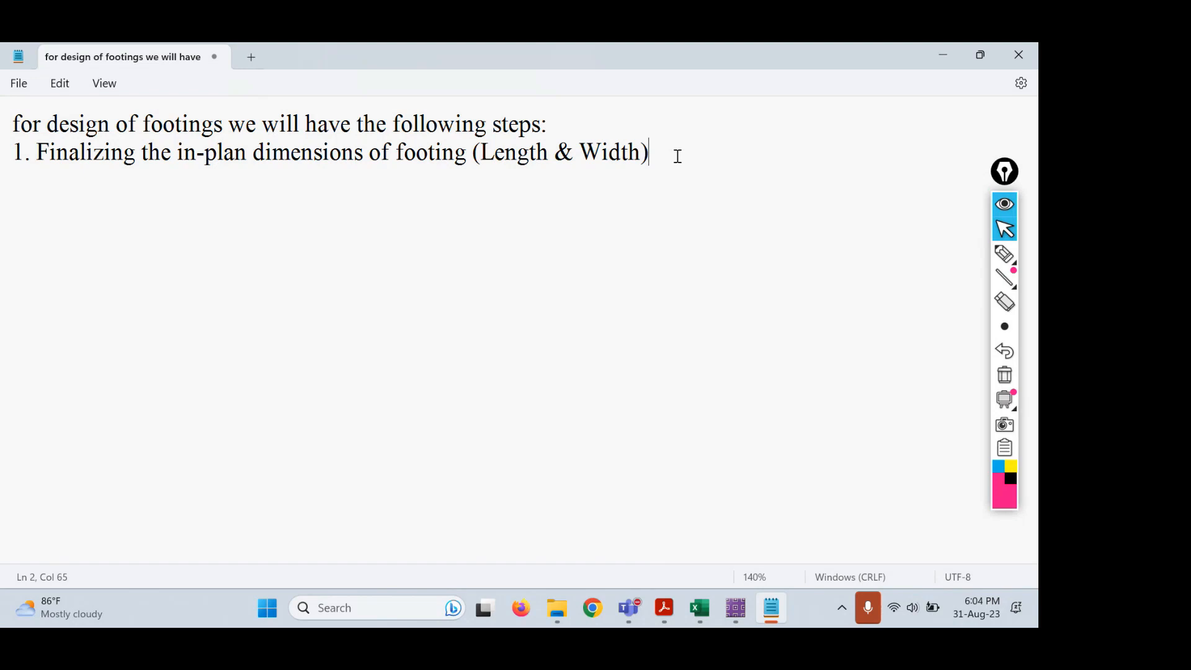
pyautogui.press('Return')
pyautogui.press('Tab')
pyautogui.write('Excel')
pyautogui.press('Return')
pyautogui.press('Tab')
pyautogui.write('Manual')
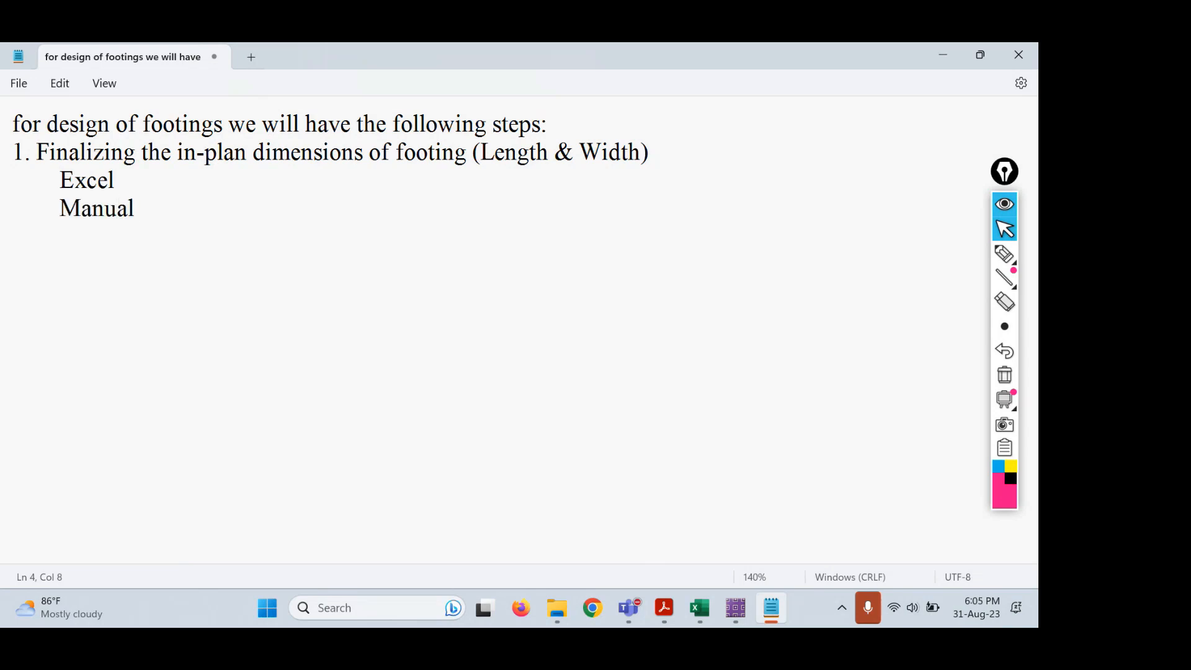
# Add "Validation of results" indented two levels below "Manual", and start the following line with "2.".
pyautogui.press('Return')
pyautogui.press('Tab')
pyautogui.press('Tab')
pyautogui.write('Validati')
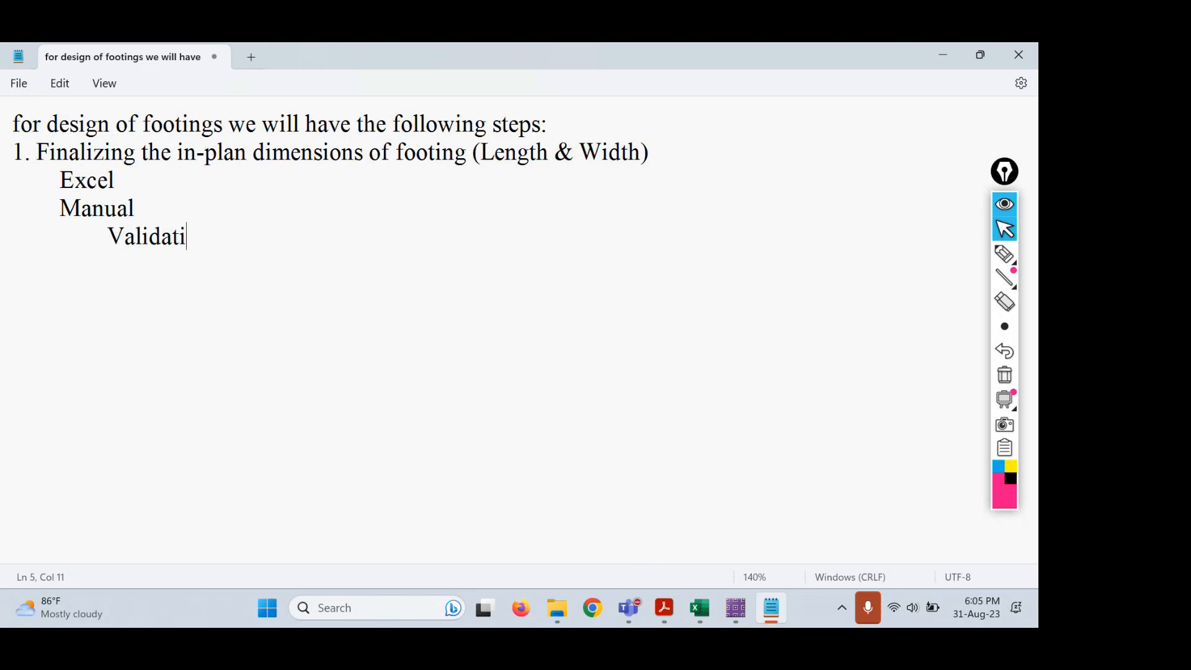
pyautogui.write('on of results')
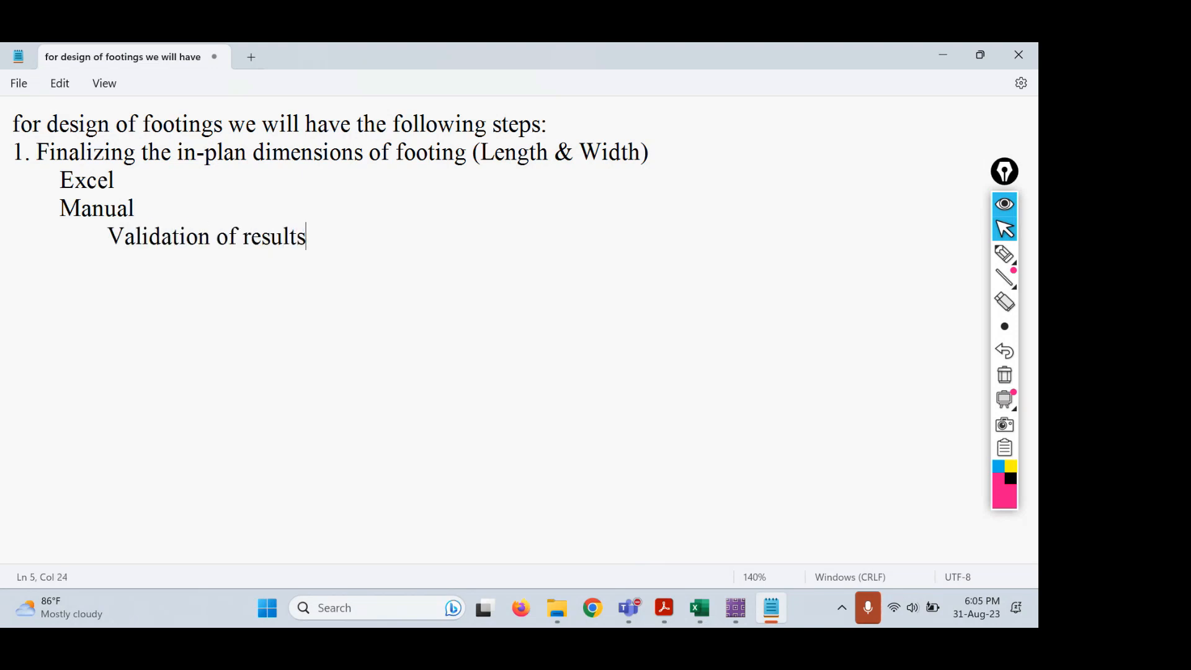
pyautogui.press('Return')
pyautogui.write('2.')
# Select the provided overall depth of the footing in the design PDF and bring up the Excel design sheet.
pyautogui.click(677, 615)
pyautogui.scroll(-3, 412, 374)
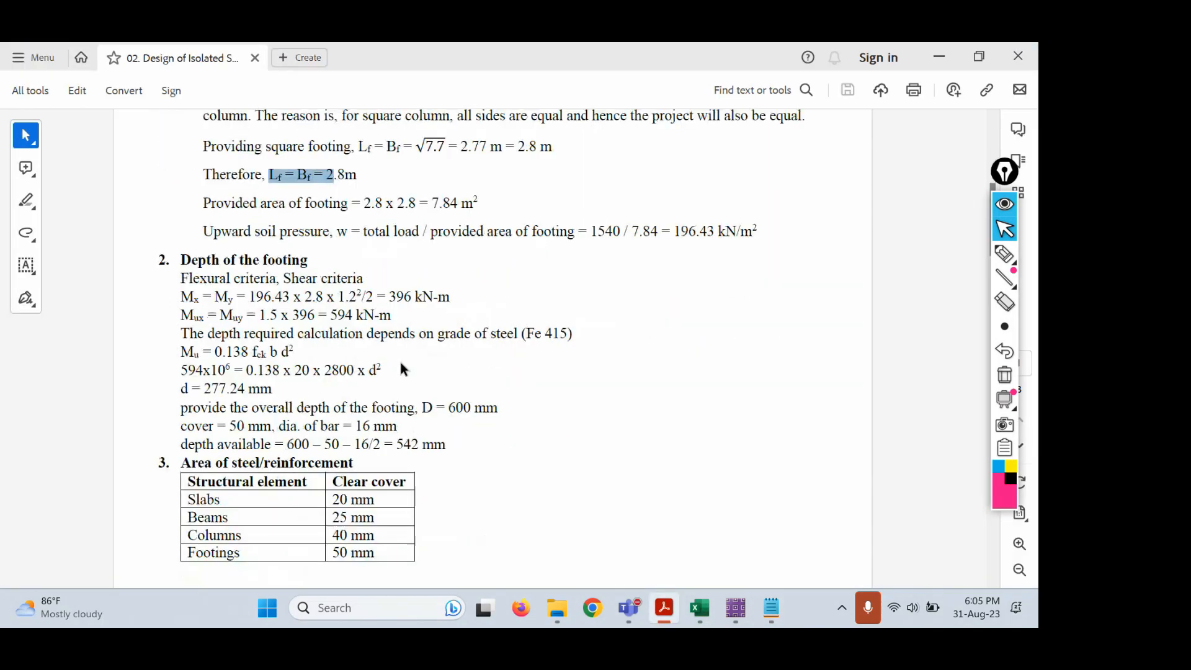
pyautogui.moveTo(422, 407); pyautogui.dragTo(499, 407)
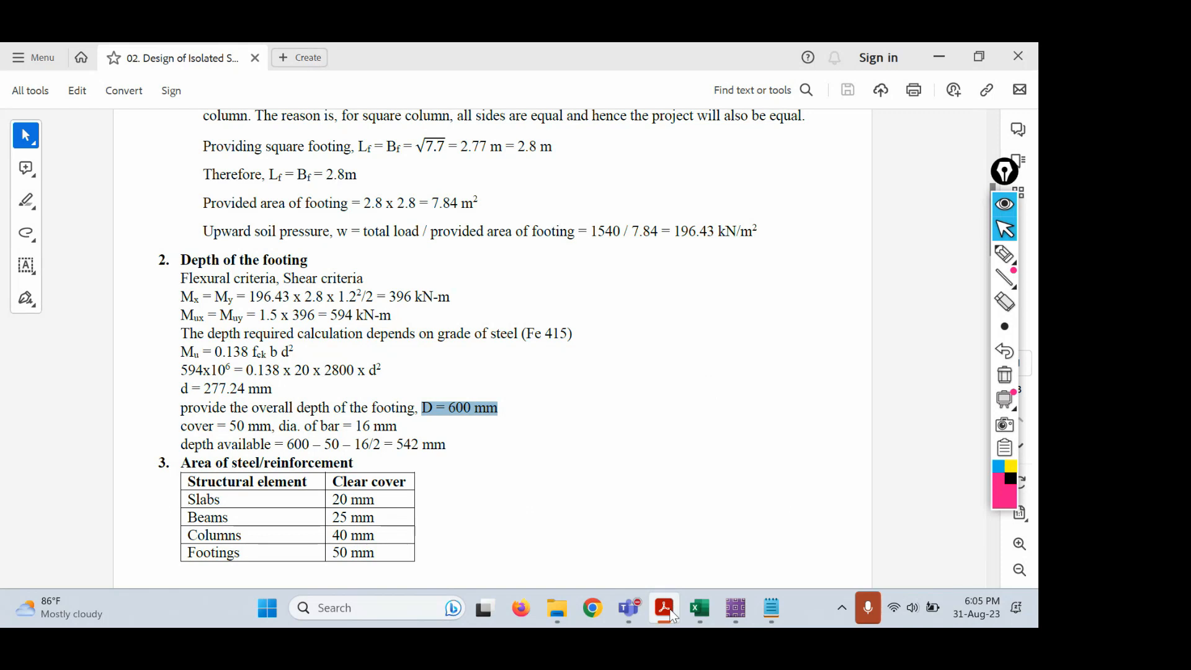
pyautogui.moveTo(679, 609)
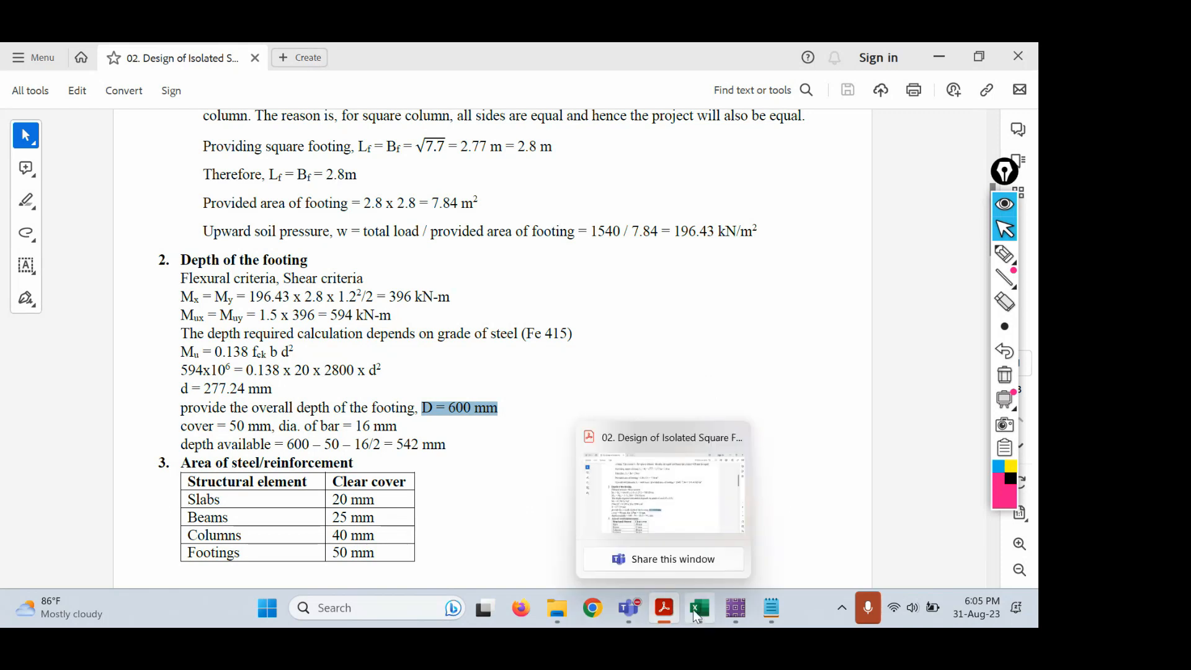
pyautogui.click(695, 611)
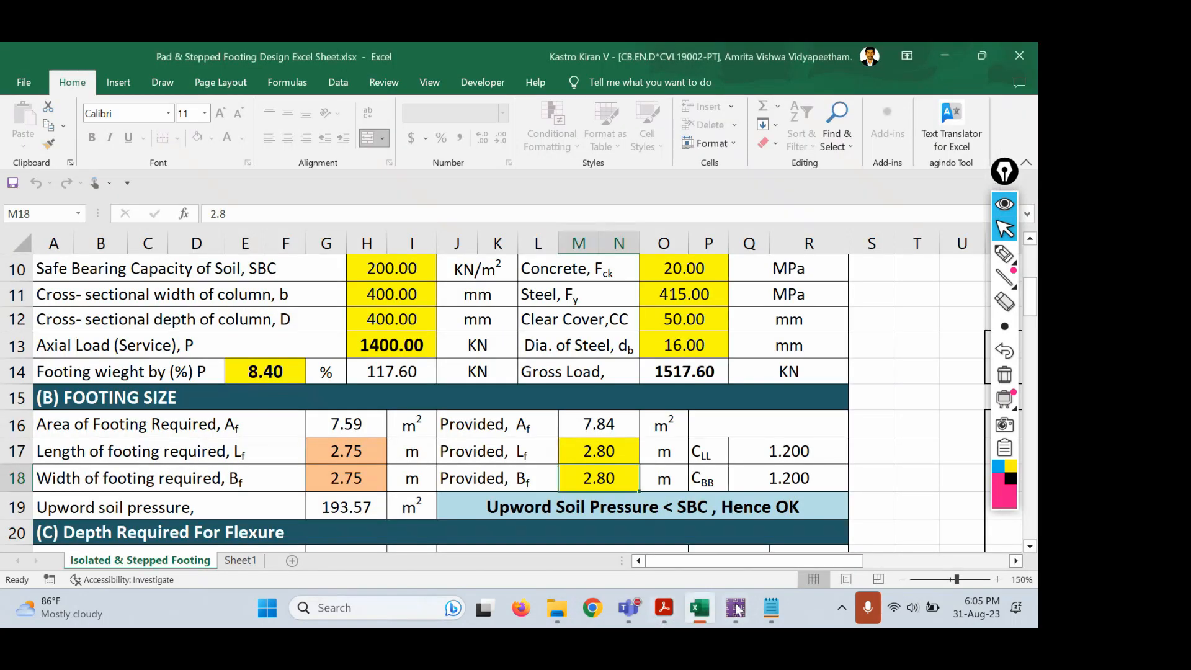
# Switch to Notepad and write "Whether the depth of the footing is safe or not?" after "2.".
pyautogui.click(771, 607)
pyautogui.write('W')
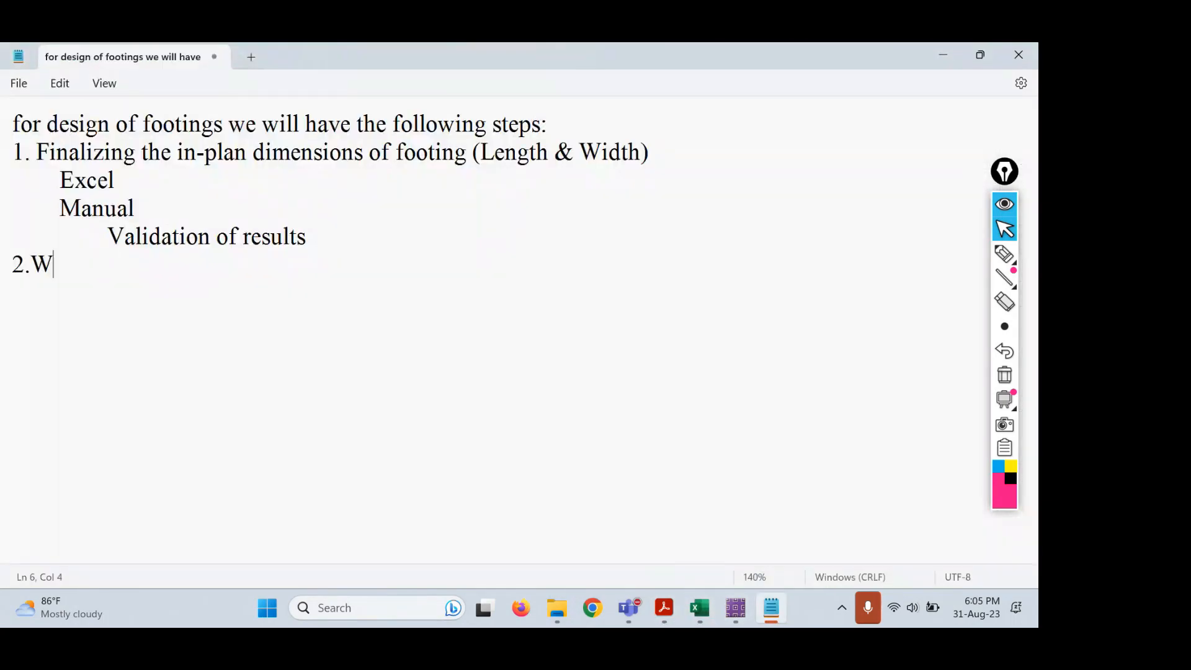
pyautogui.write('hether')
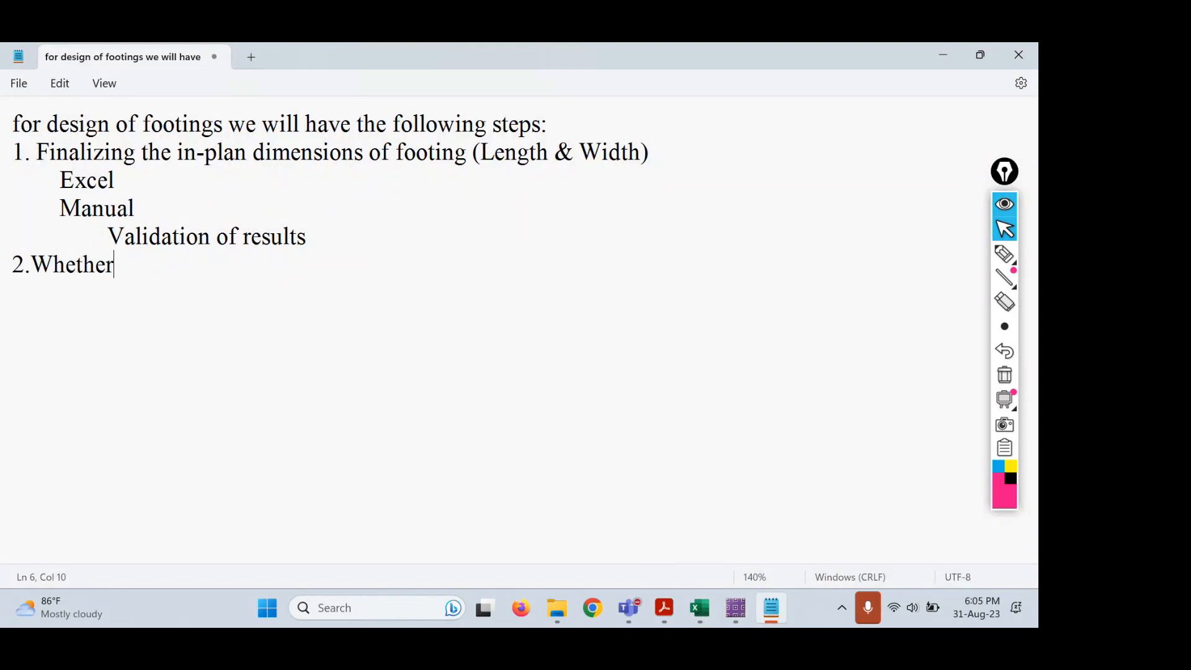
pyautogui.write(' the depth of the footing ')
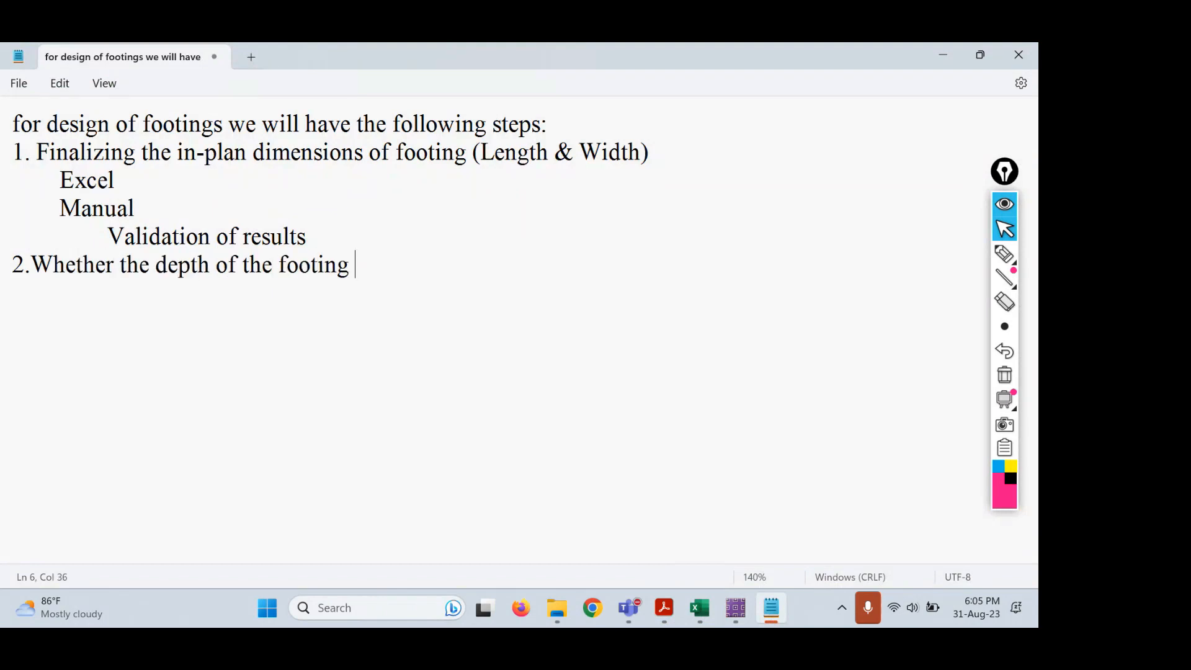
pyautogui.write('is safe or not')
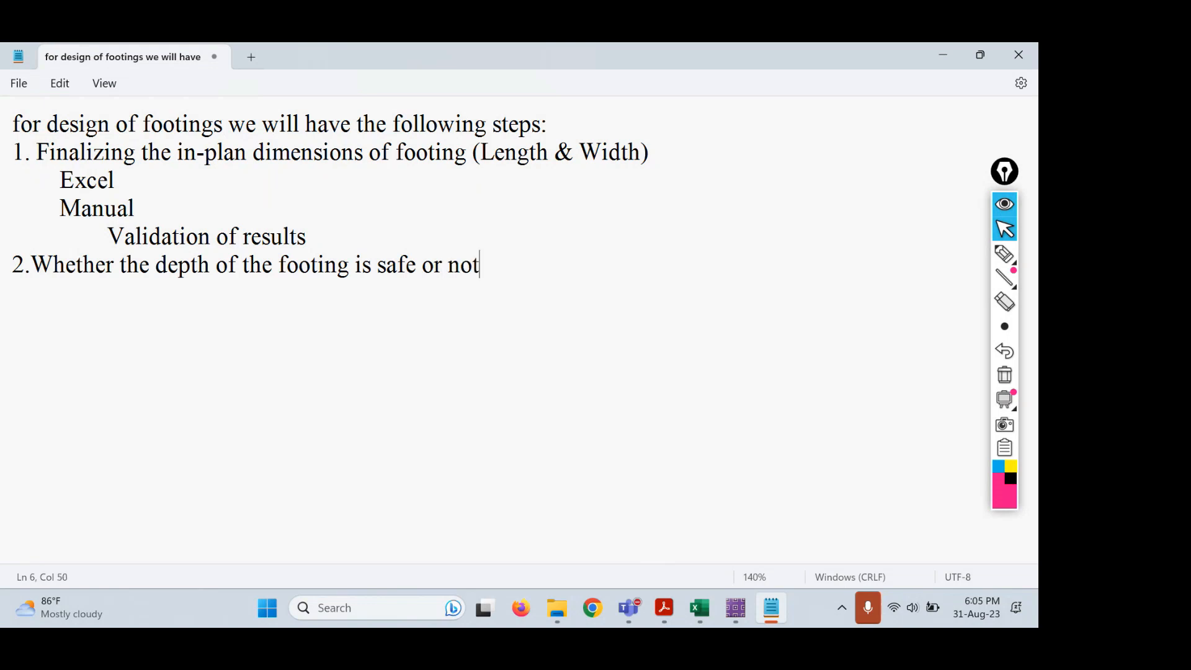
pyautogui.write('?')
# Copy "Validation of results" from the first item to a new line below item 2, indented two levels.
pyautogui.press('Return')
pyautogui.press('Tab')
pyautogui.press('Up')
pyautogui.press('Up')
pyautogui.press('Right')
pyautogui.hotkey('shift', 'End')
pyautogui.hotkey('ctrl', 'c')
pyautogui.press('Down')
pyautogui.press('Down')
pyautogui.hotkey('ctrl', 'v')
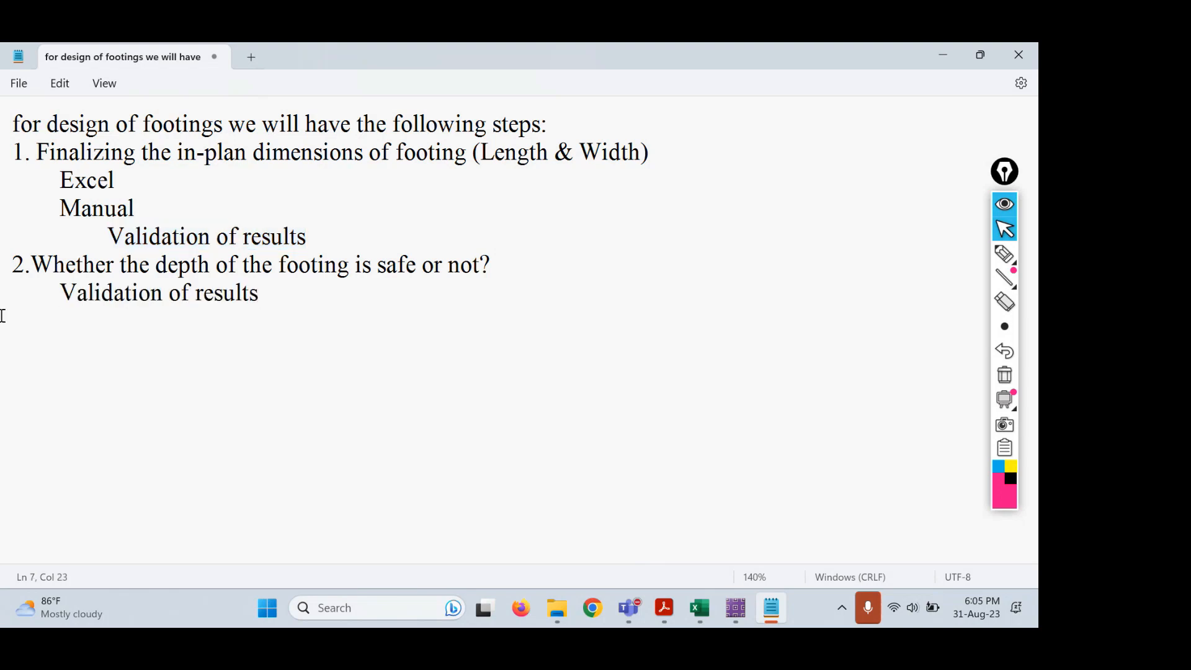
pyautogui.press('Tab')
pyautogui.click(332, 303)
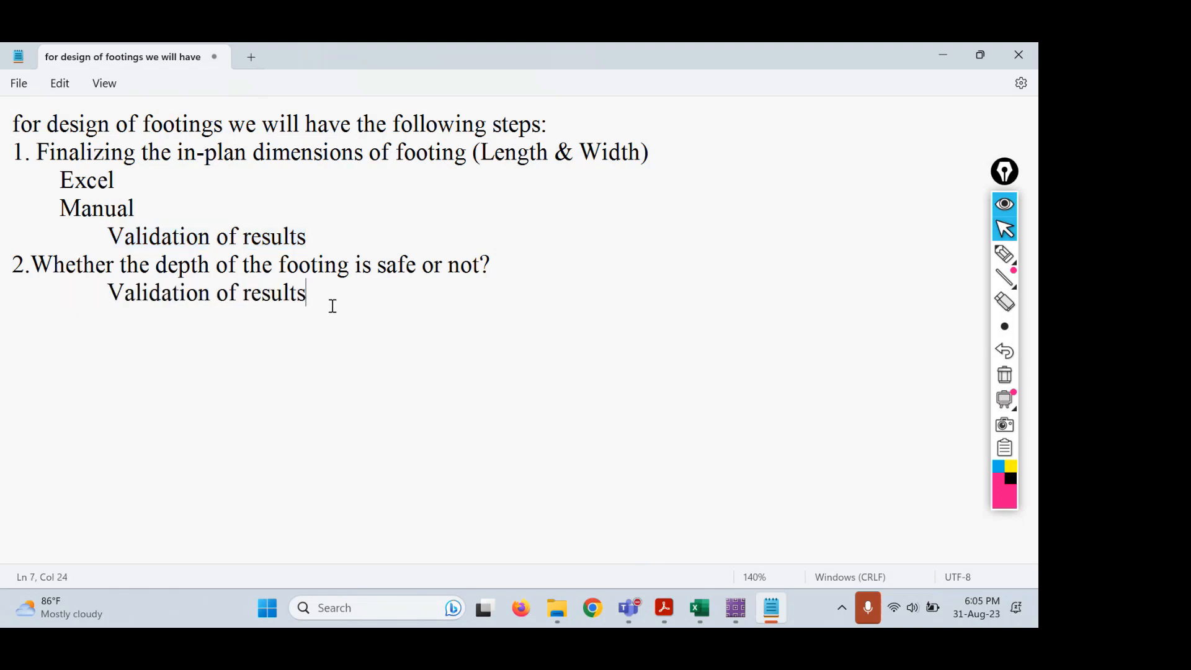
# Write the third list item, "3.Reinforcement design", on a new line.
pyautogui.press('Return')
pyautogui.write('3.Reinf')
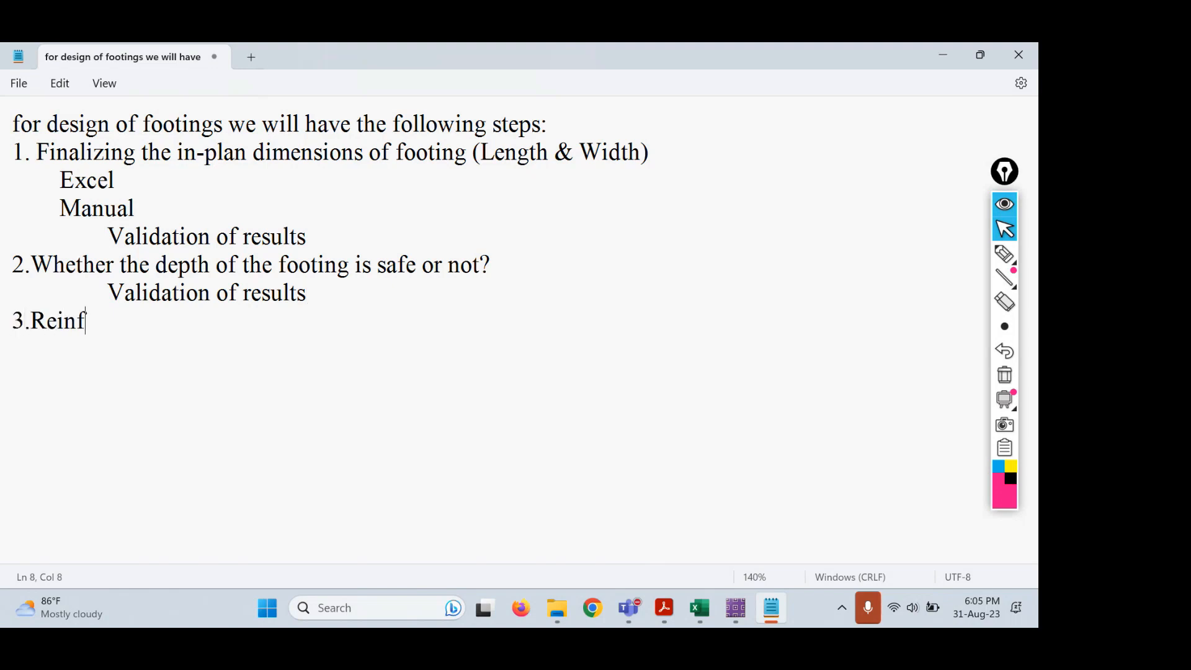
pyautogui.write('orcement ')
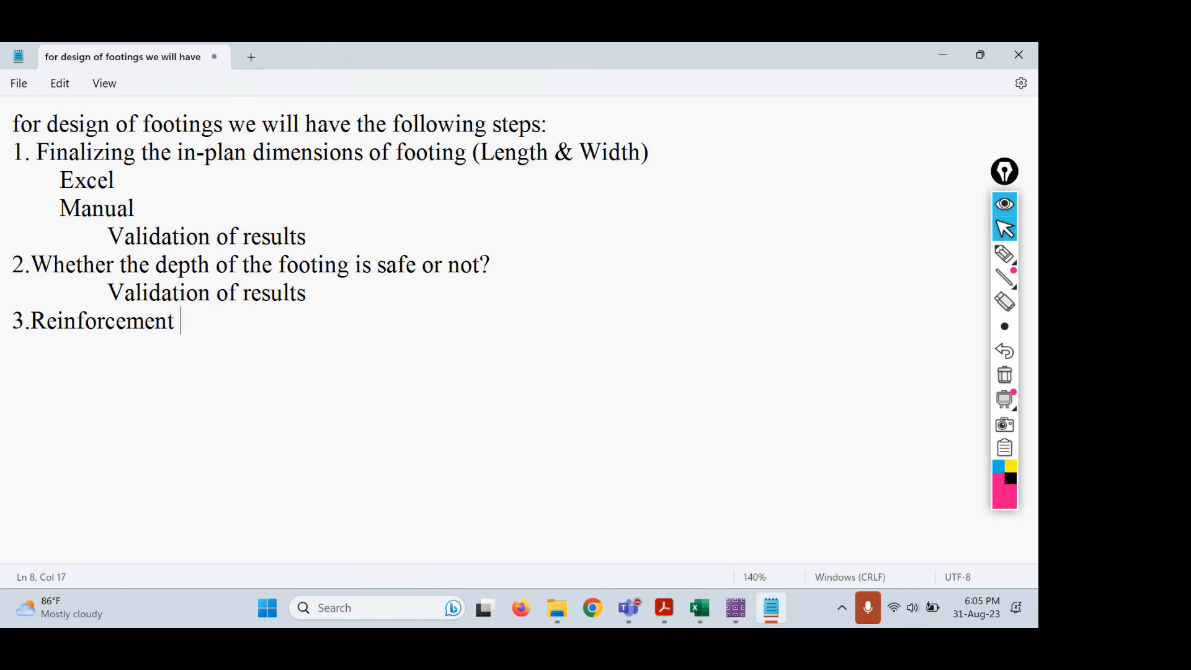
pyautogui.write('design')
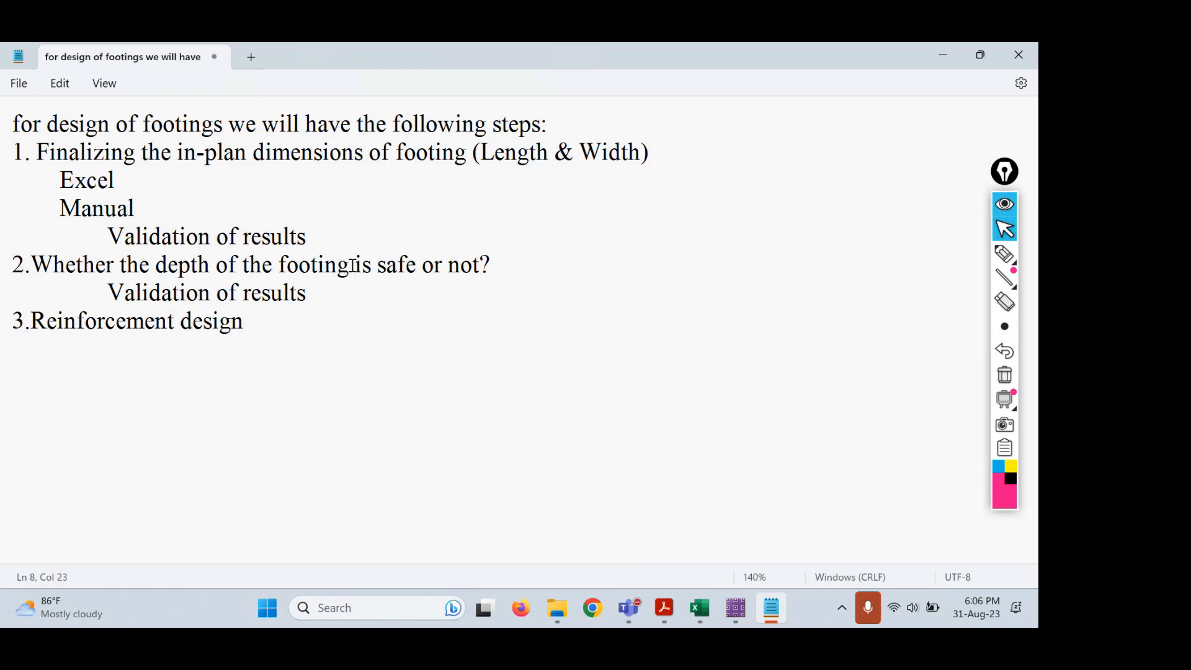
# Write the fourth list item, "4. Settlements are within the limits or not (max 25 mm)", on a new line.
pyautogui.press('Return')
pyautogui.write('4. Settleme')
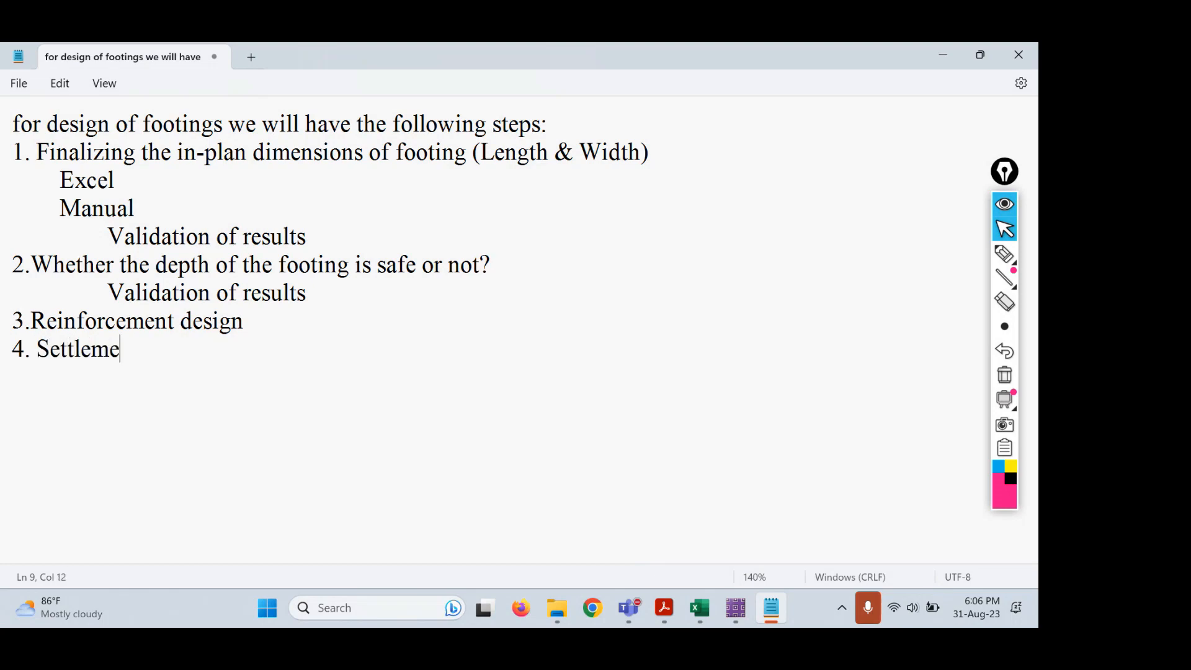
pyautogui.write('nts are with')
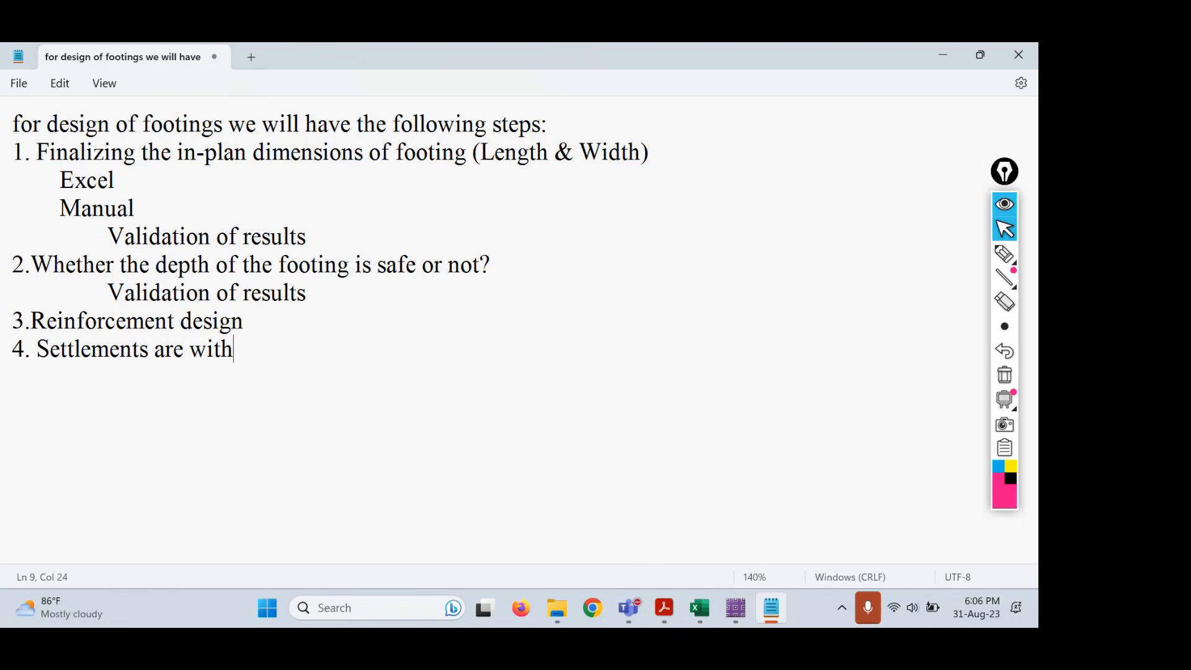
pyautogui.write('in the limits')
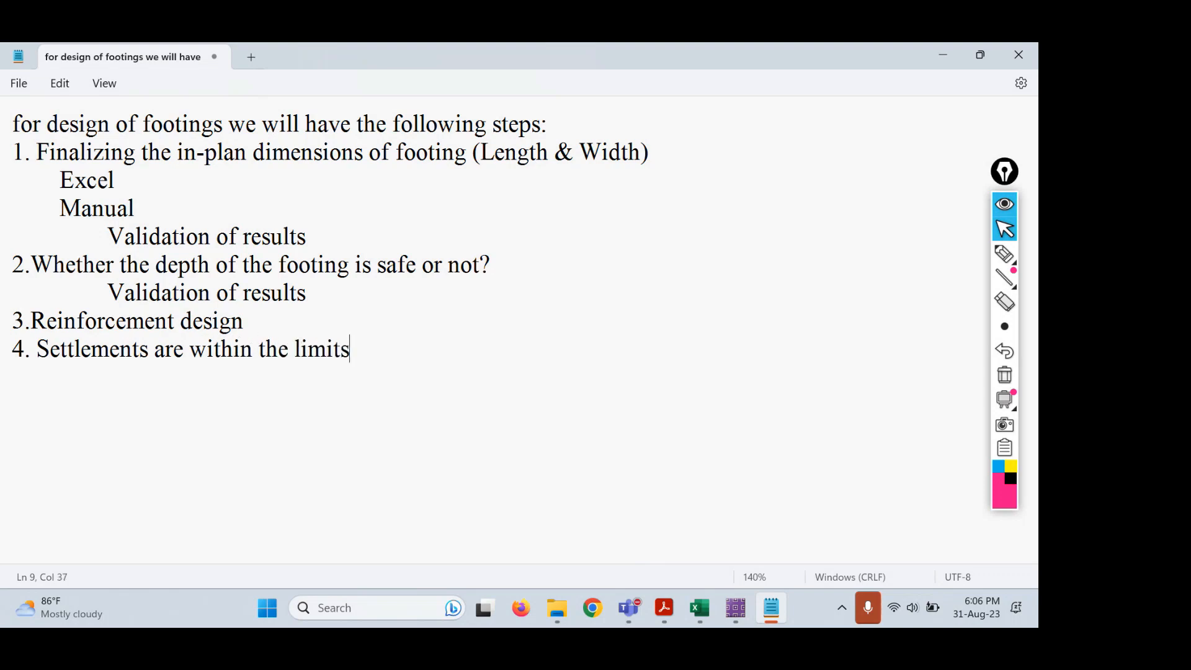
pyautogui.write(' or not (max 25 ')
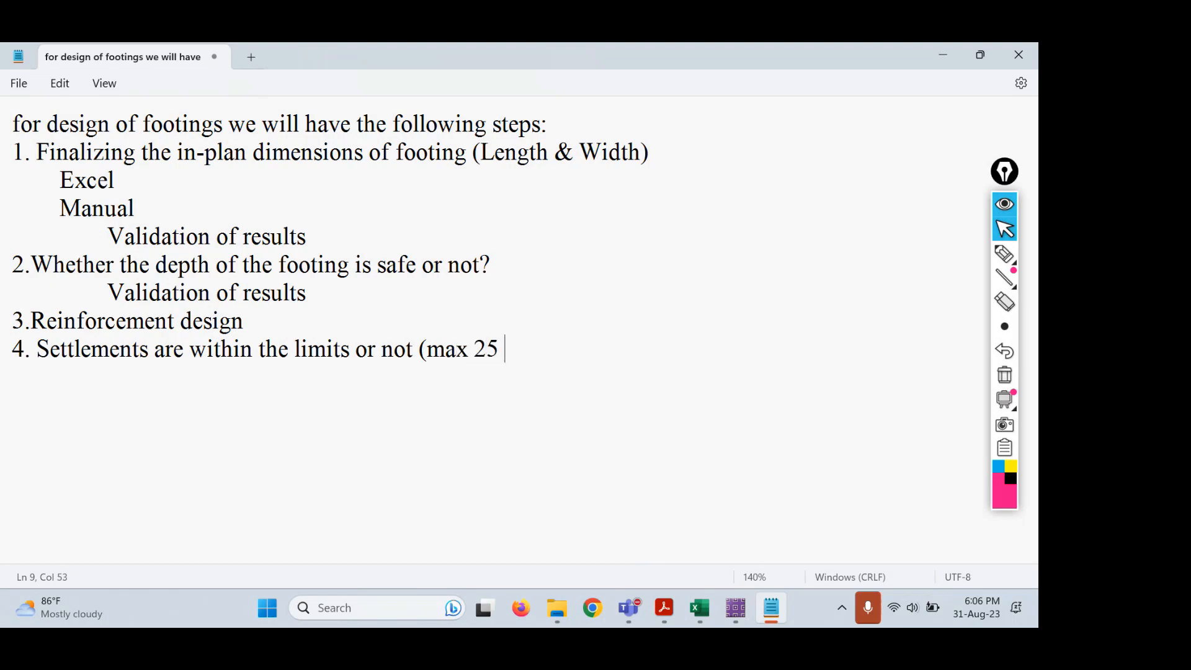
pyautogui.write('mm)')
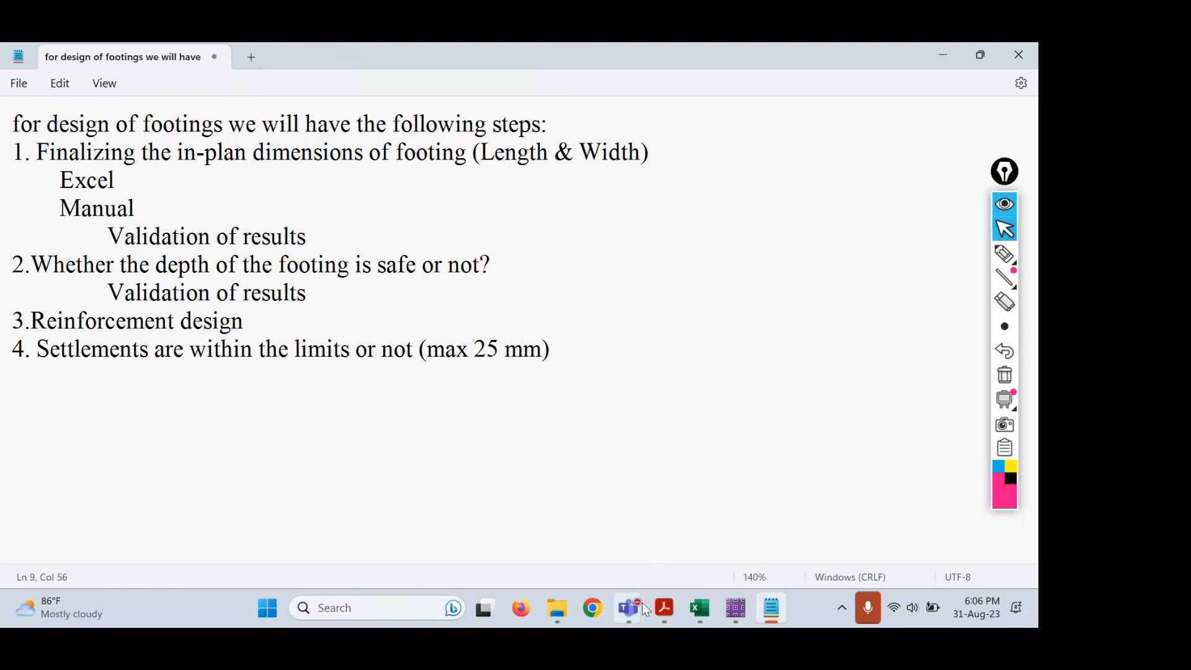
# Inspect the DEAD displacement contours in SAFE, and select the text of the first list item in Notepad.
pyautogui.click(733, 614)
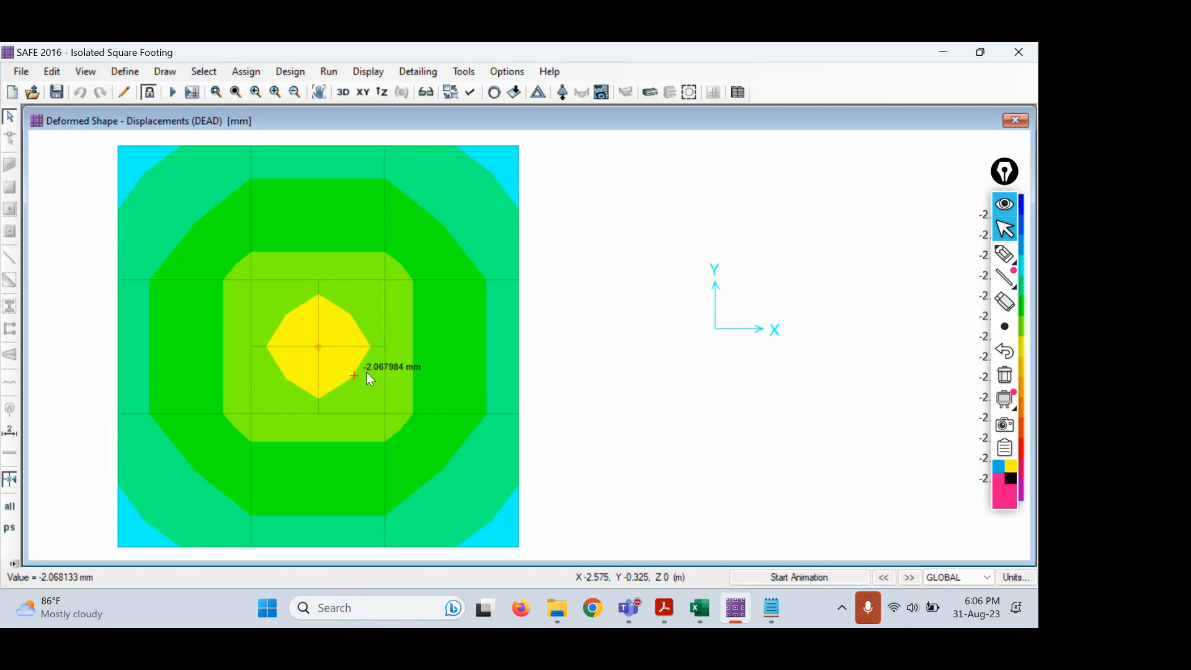
pyautogui.click(769, 614)
pyautogui.moveTo(37, 152); pyautogui.dragTo(639, 153)
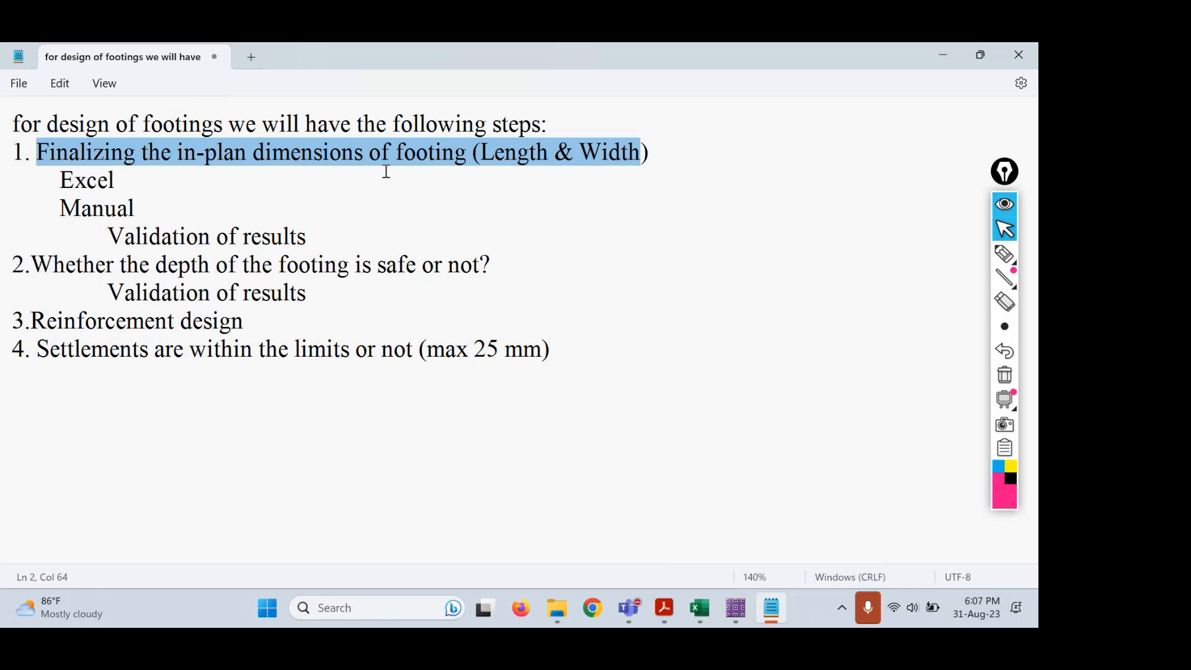
# Switch to SAFE, circle the up-and-down arrow results command with the freehand pen, and return to the normal pointer.
pyautogui.click(730, 621)
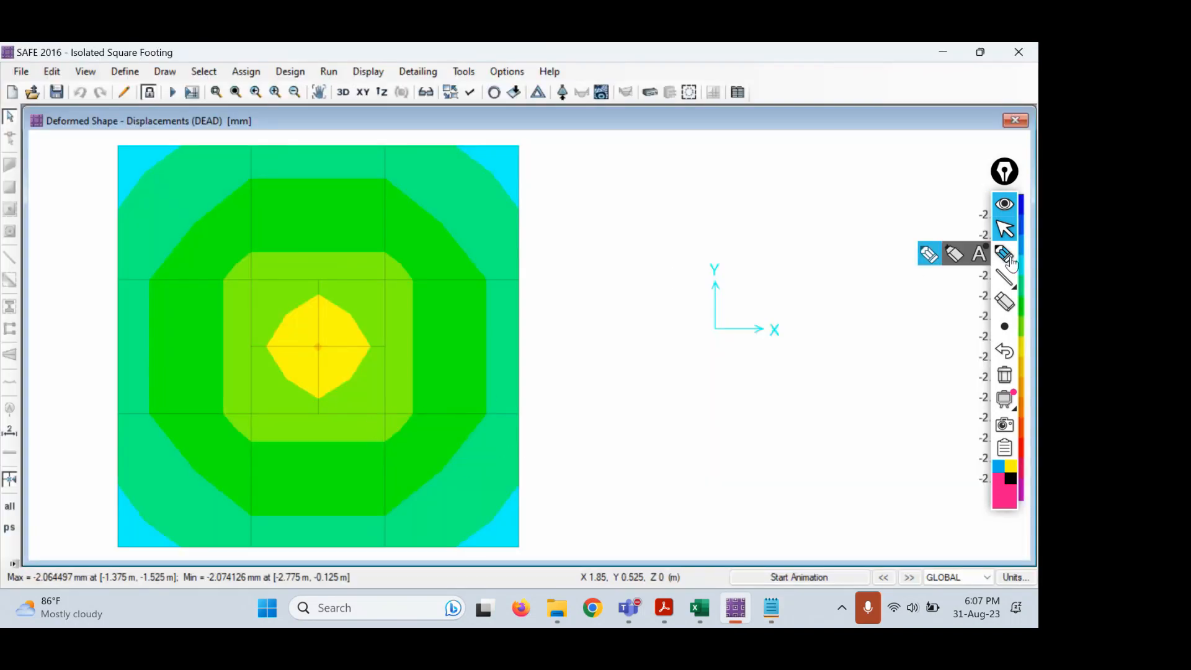
pyautogui.click(1011, 262)
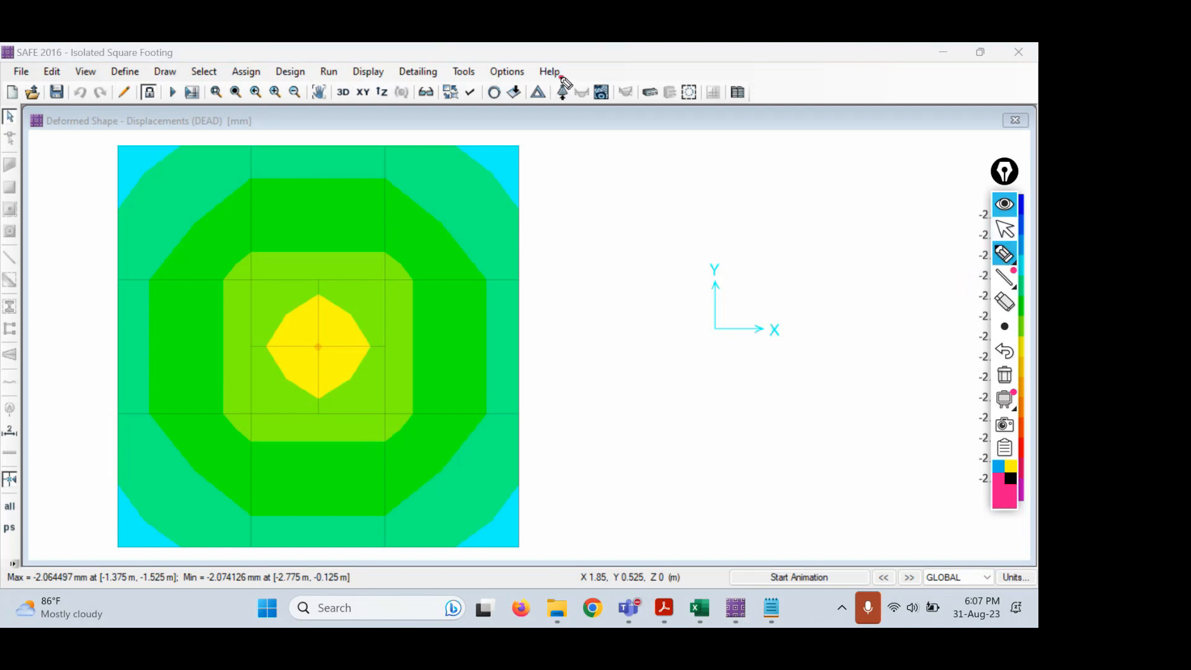
pyautogui.moveTo(562, 77)
pyautogui.mouseDown()
pyautogui.moveTo(546, 103)
pyautogui.moveTo(560, 126)
pyautogui.moveTo(571, 104)
pyautogui.mouseUp()
pyautogui.moveTo(1014, 264)
pyautogui.click(1006, 230)
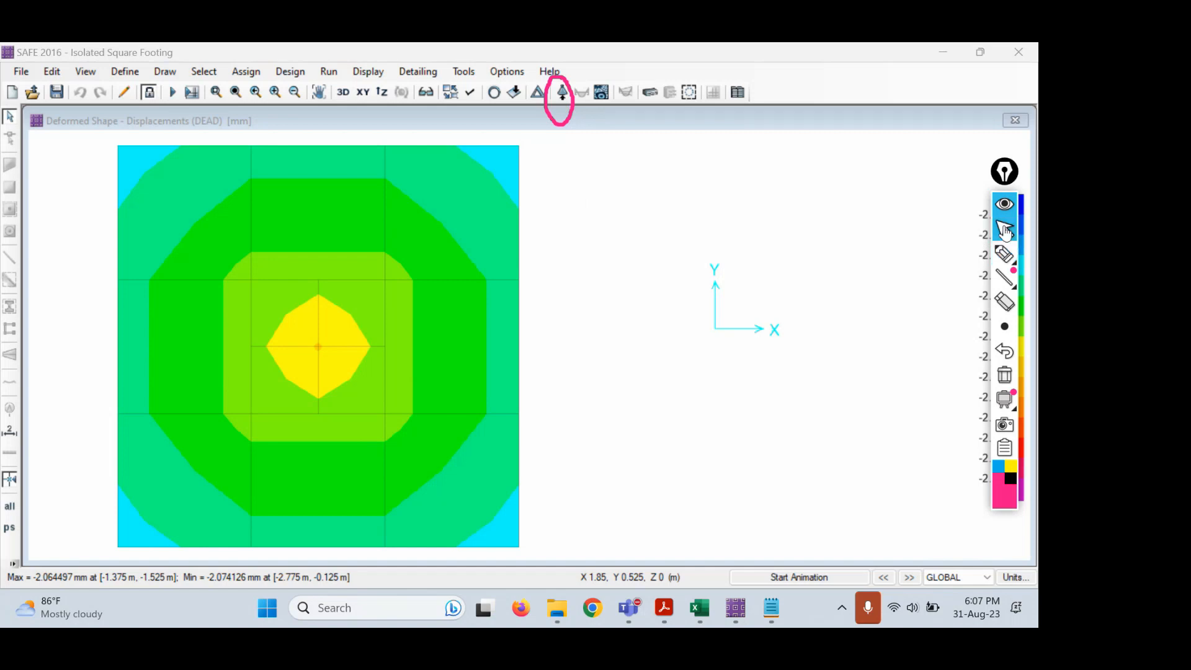
# Open the Reactions display settings, move the dialog aside and check the load case choices.
pyautogui.click(562, 94)
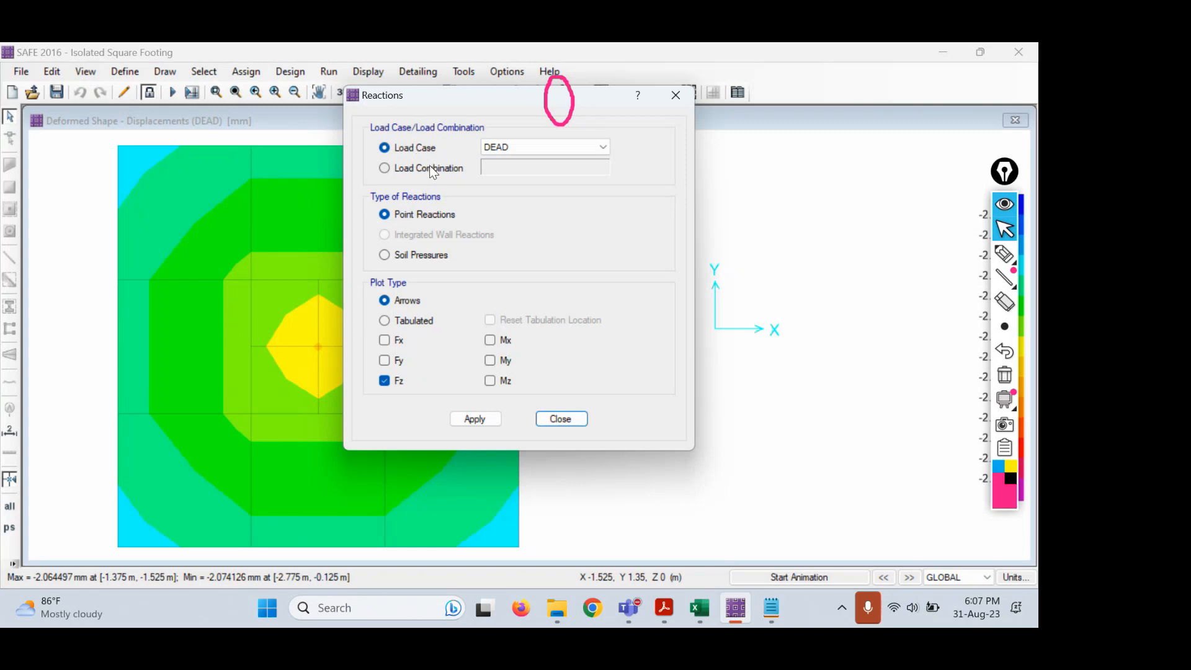
pyautogui.moveTo(478, 103); pyautogui.dragTo(357, 173)
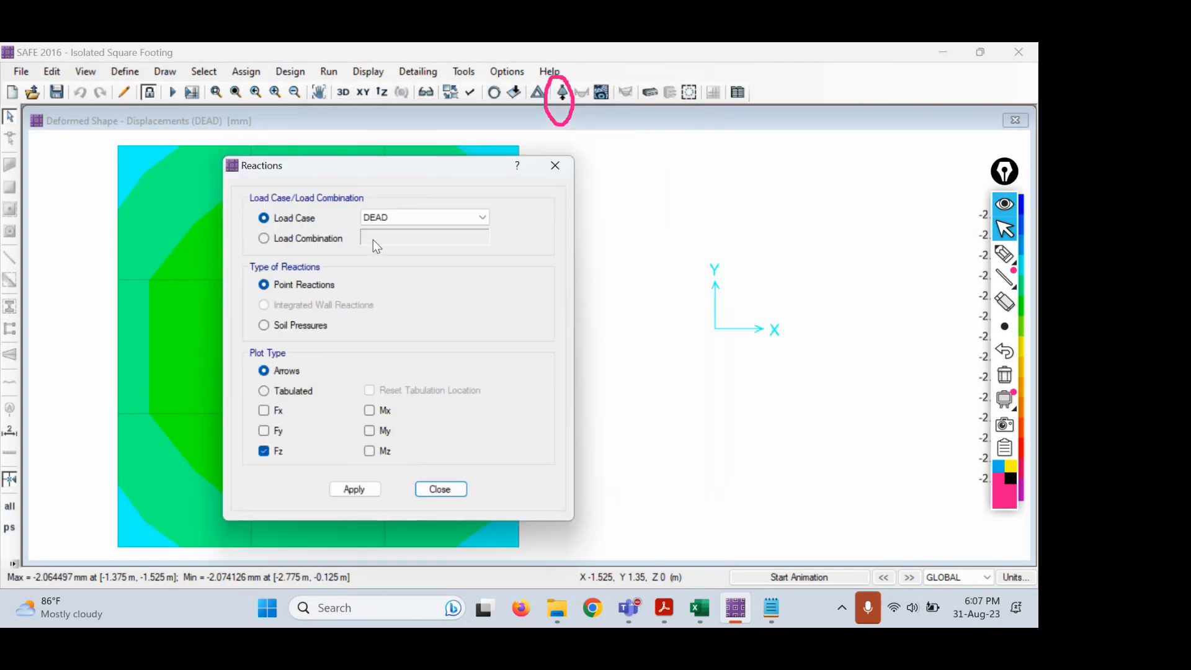
pyautogui.click(433, 218)
pyautogui.click(430, 215)
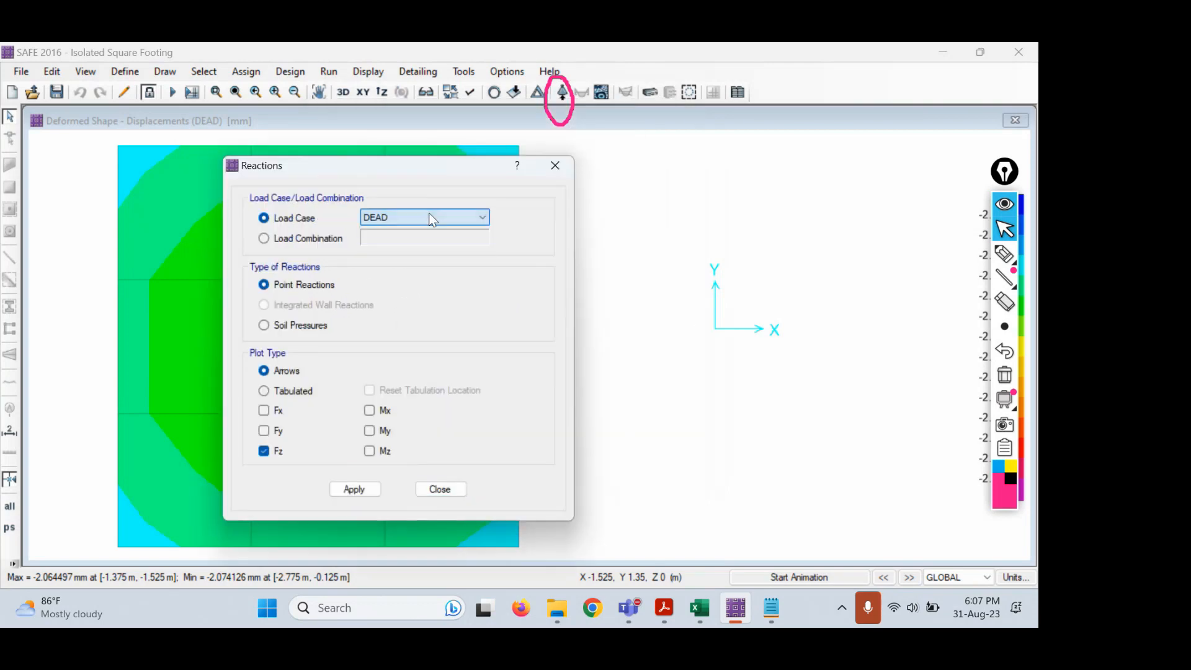
pyautogui.click(430, 216)
pyautogui.click(524, 225)
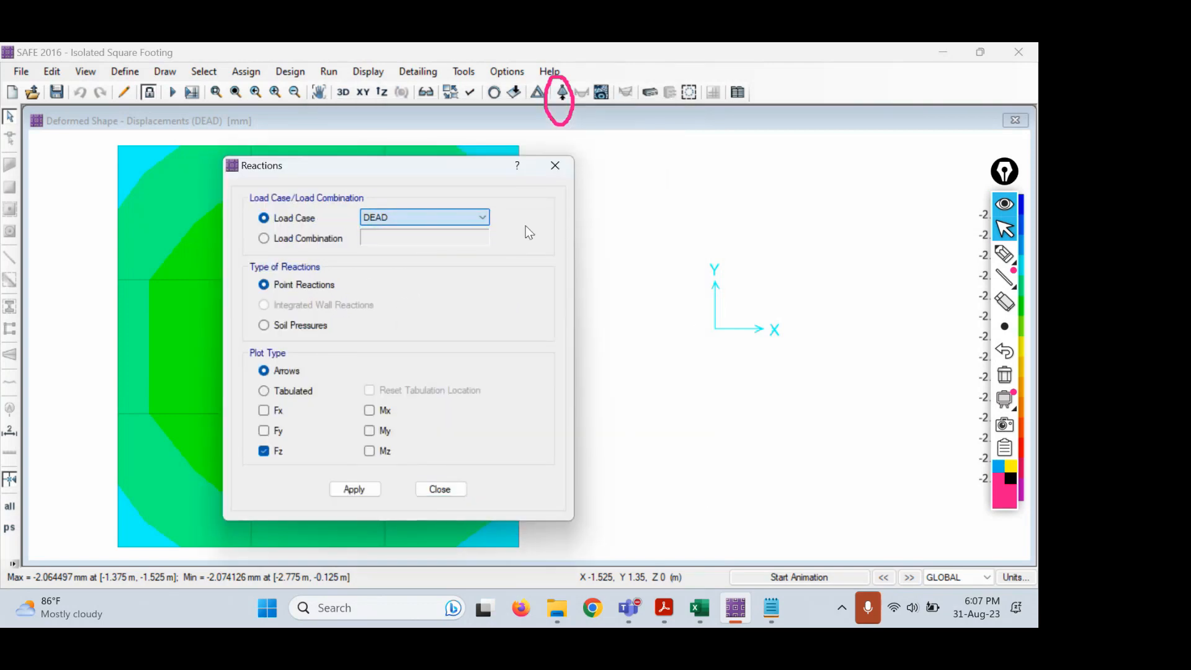
# Display the soil pressure contours on the deformed shape for the DL+LL load combination.
pyautogui.click(325, 240)
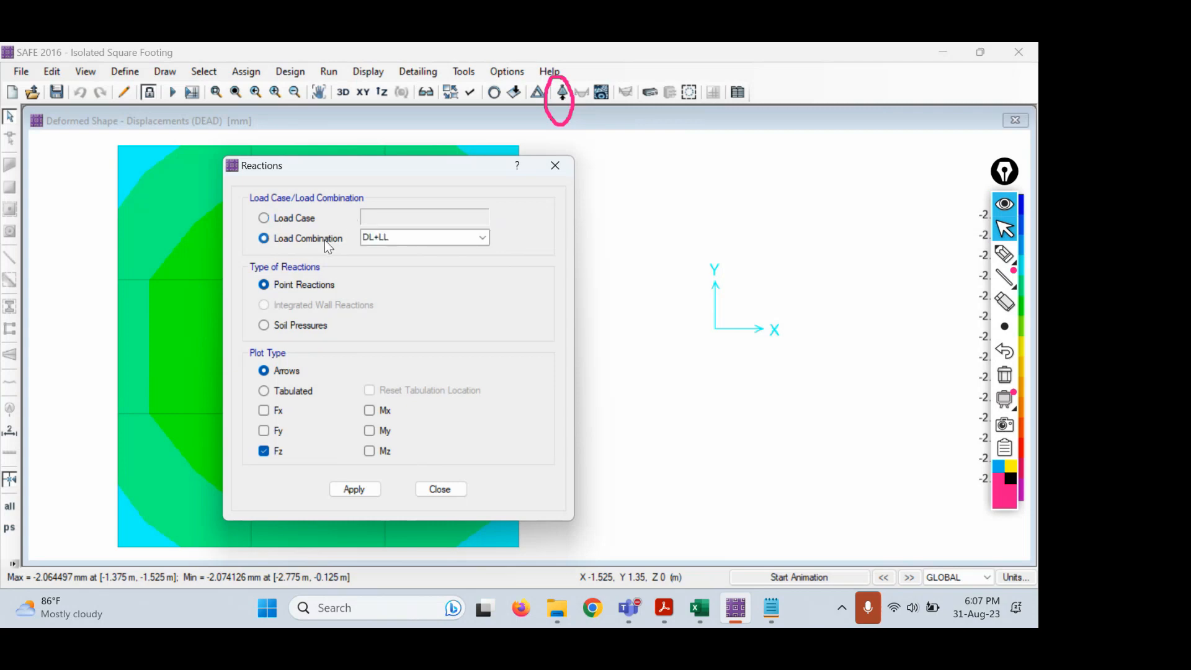
pyautogui.click(423, 244)
pyautogui.click(423, 244)
pyautogui.click(483, 240)
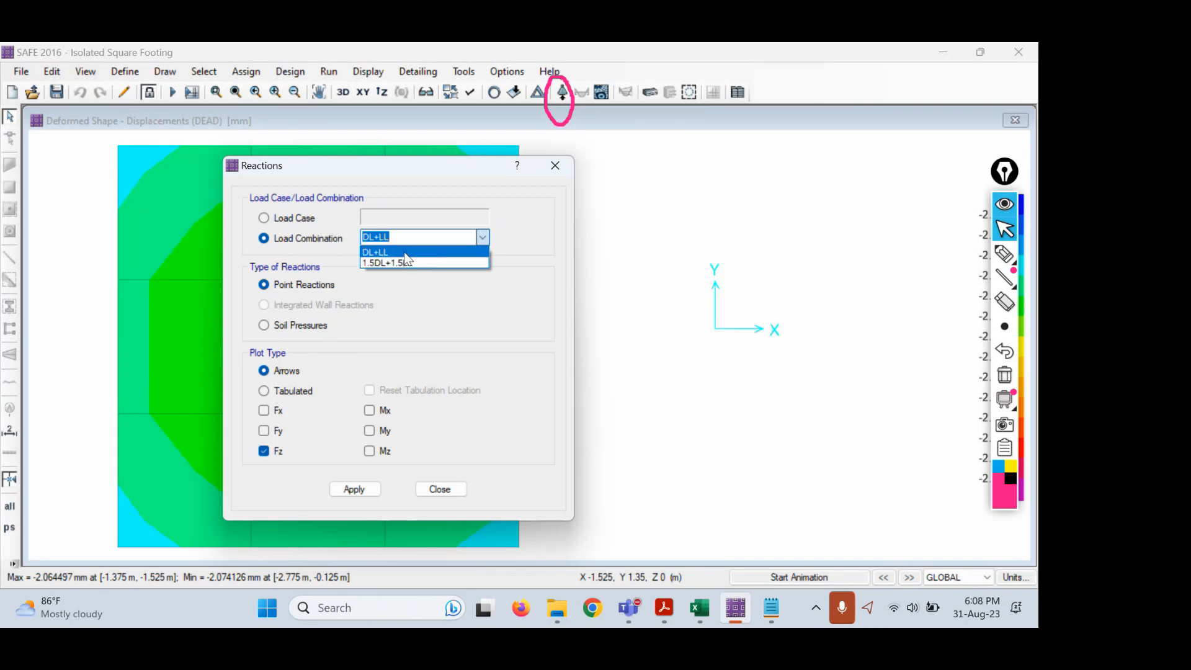
pyautogui.click(514, 244)
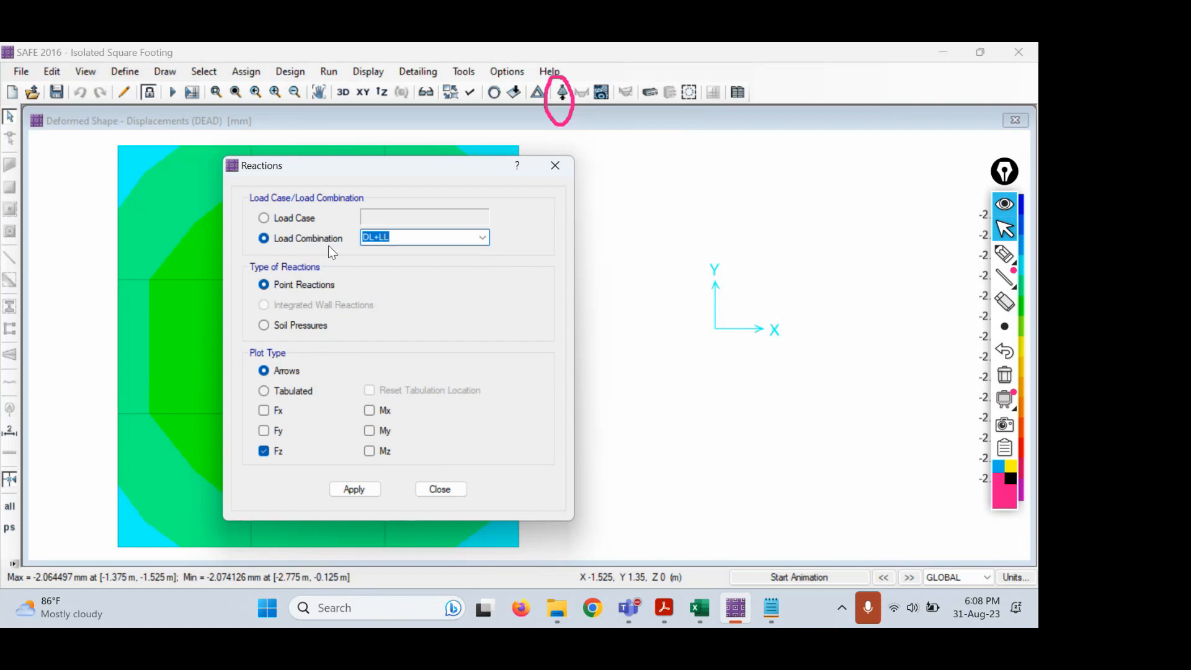
pyautogui.click(484, 237)
pyautogui.click(485, 236)
pyautogui.click(284, 326)
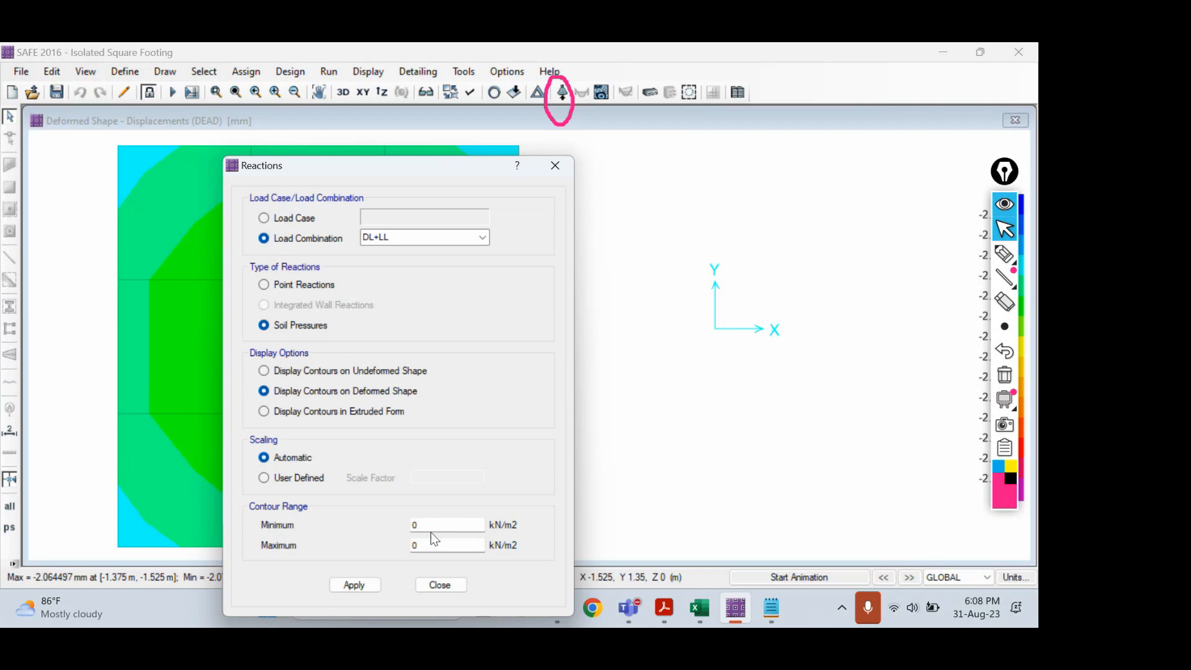
pyautogui.click(360, 584)
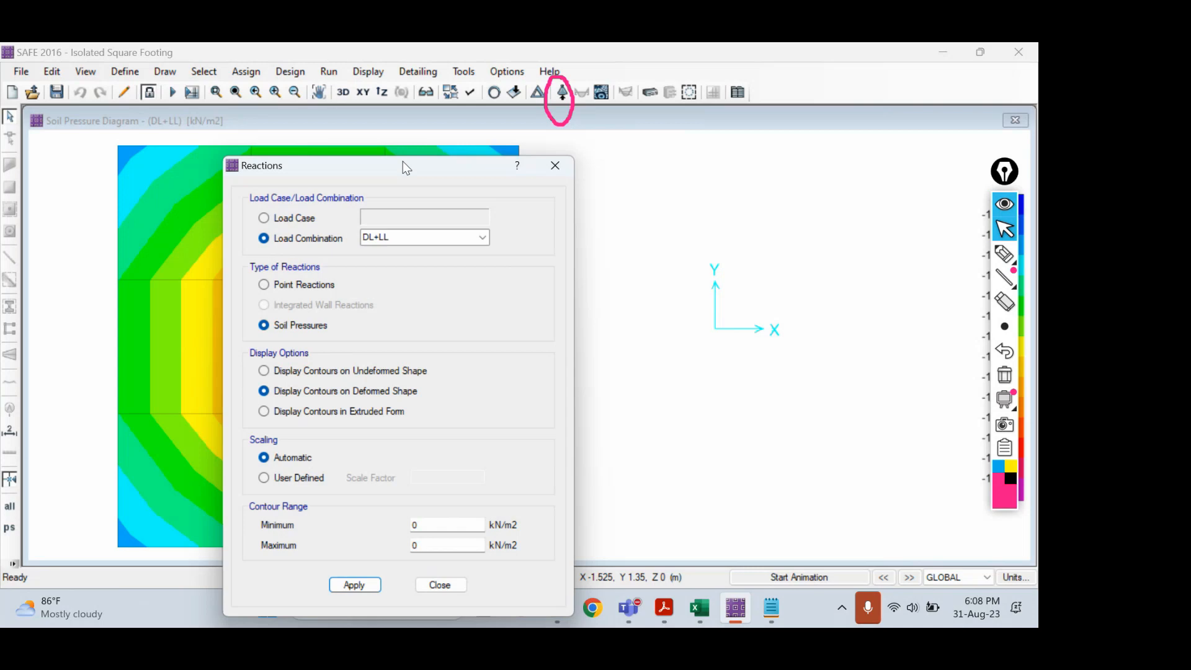
# Uncover the contour plot and read the soil pressures near the footing's corner and edge and at its centre.
pyautogui.moveTo(403, 162); pyautogui.dragTo(767, 143)
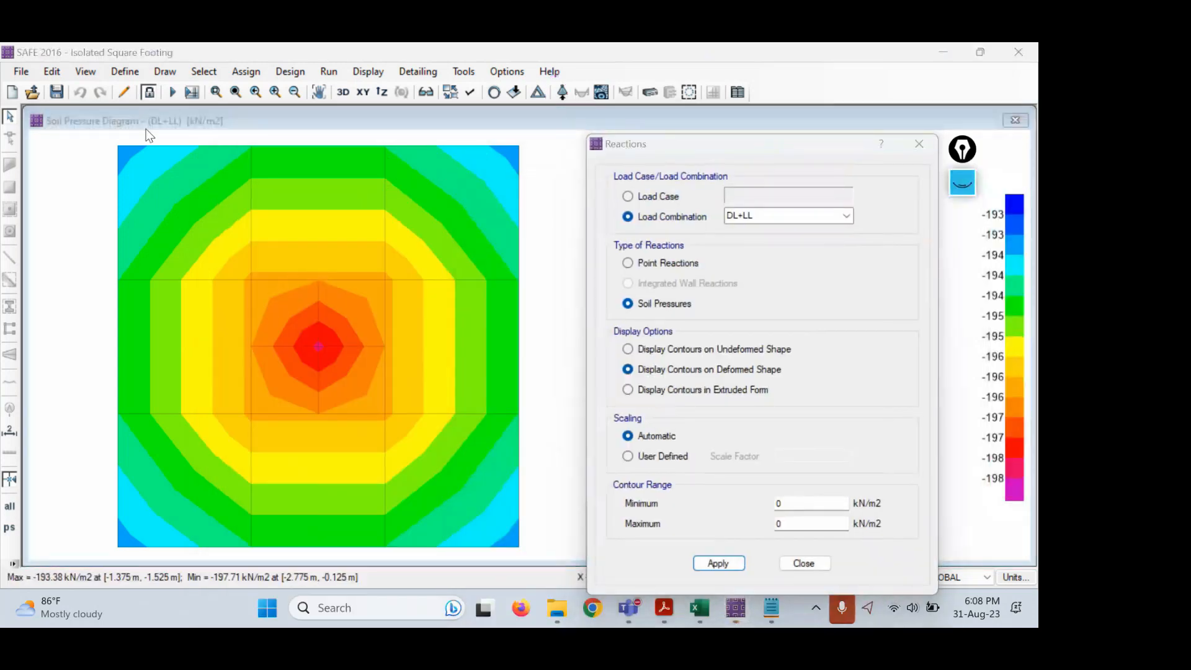
pyautogui.moveTo(427, 192)
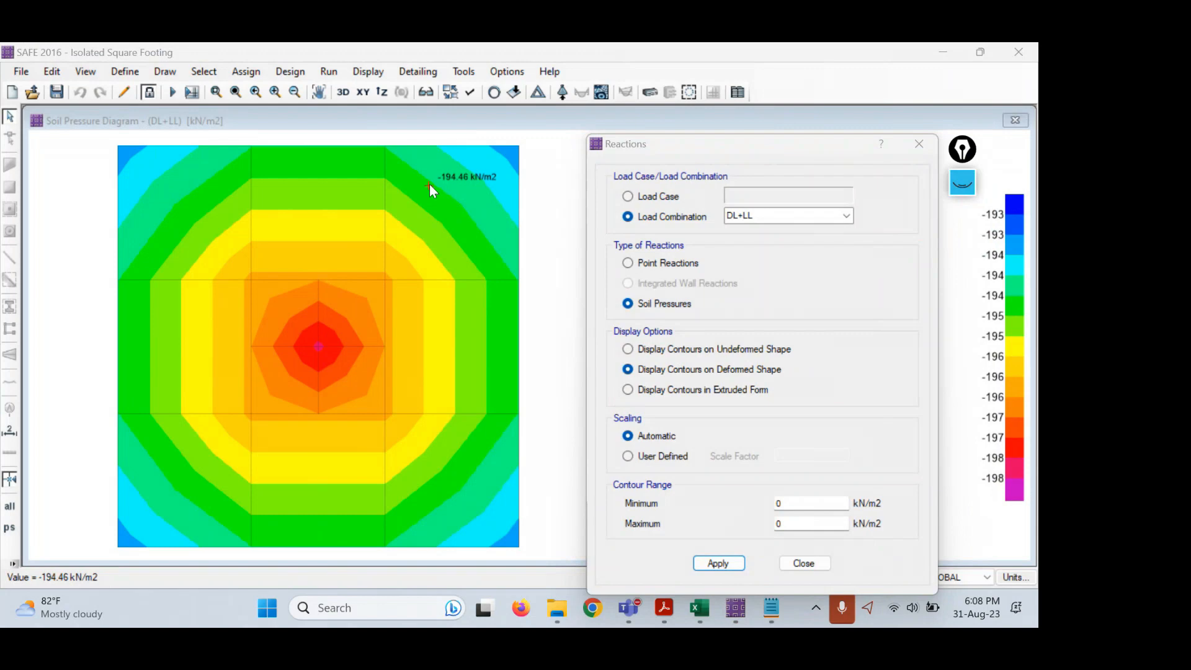
pyautogui.moveTo(489, 162)
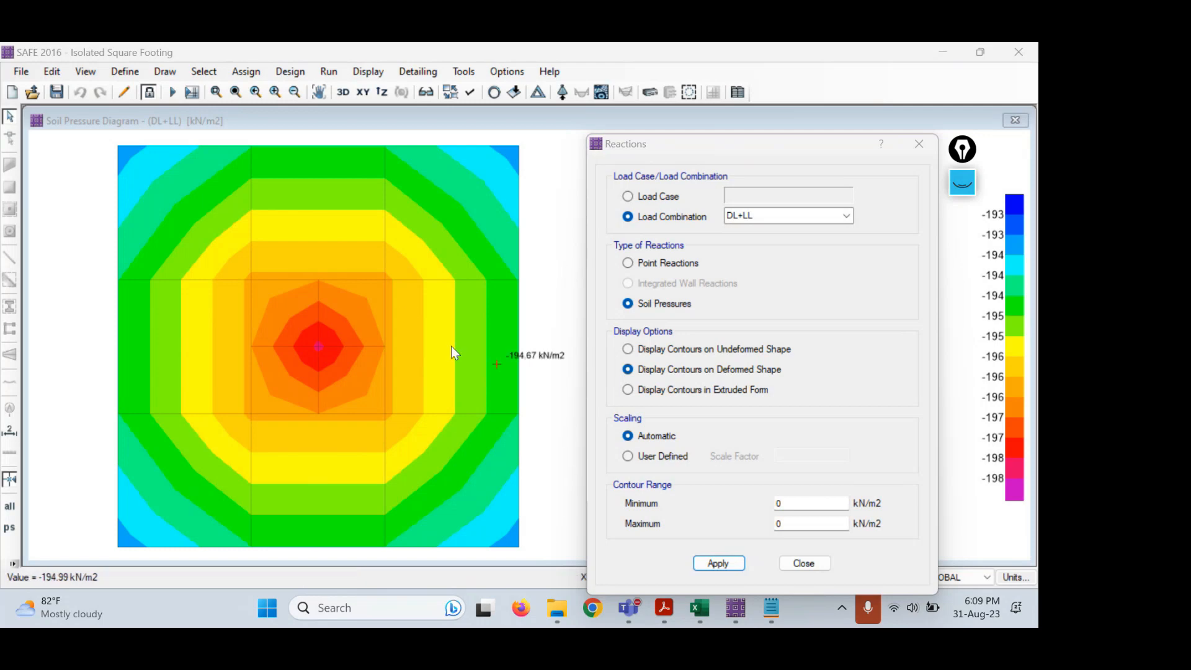
pyautogui.moveTo(321, 338)
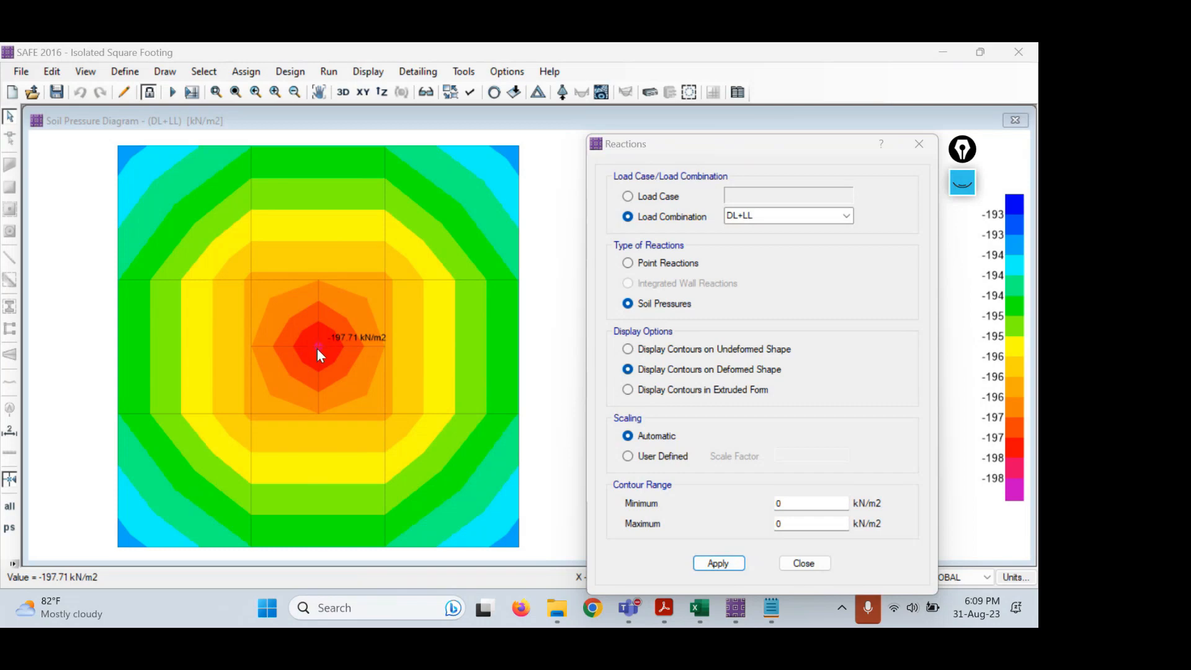
# Select the upward soil pressure line in the PDF design notes and compare it with the value in the Excel footing sheet.
pyautogui.click(673, 625)
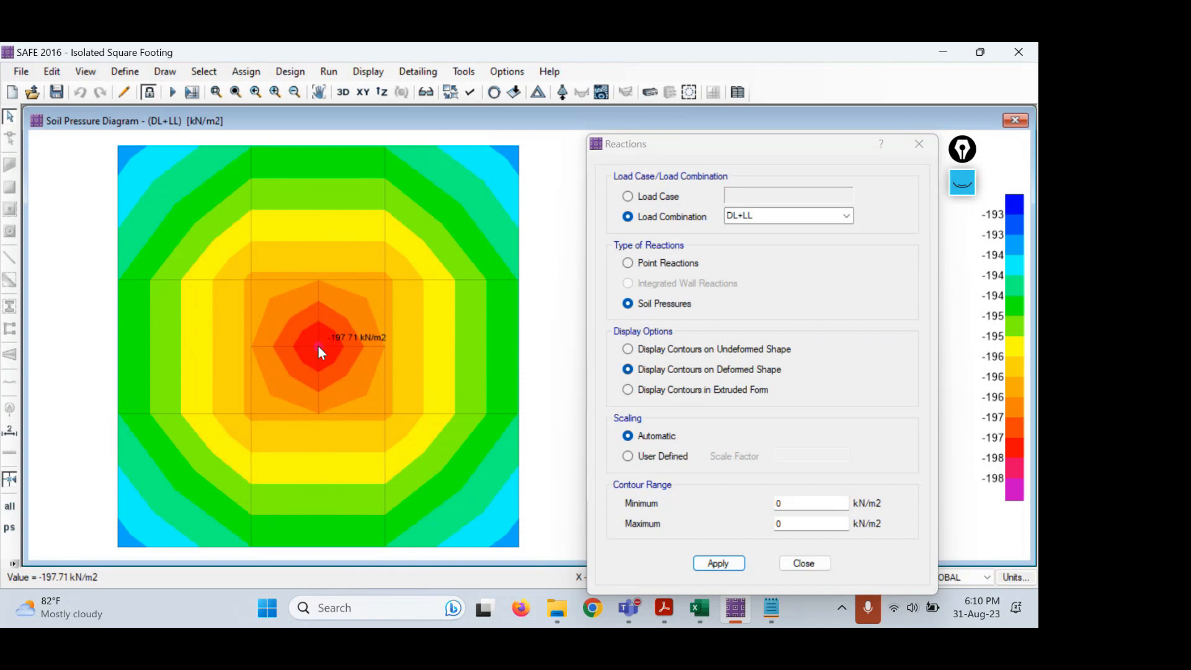
pyautogui.click(663, 609)
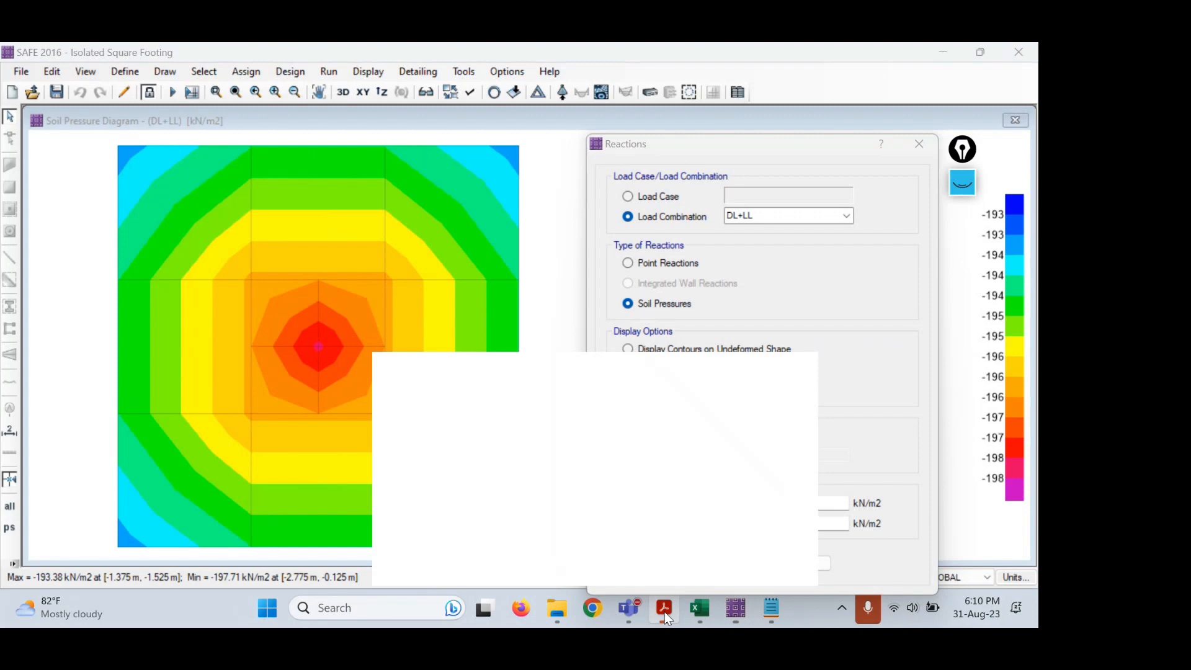
pyautogui.moveTo(203, 231); pyautogui.dragTo(739, 232)
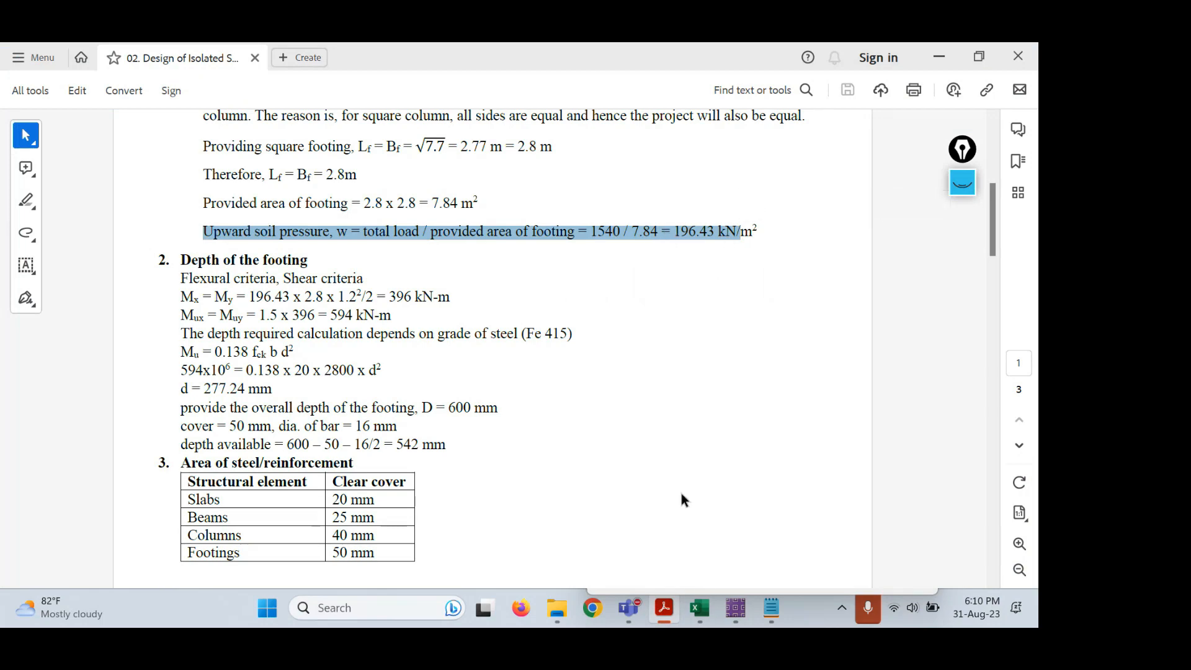
pyautogui.click(690, 612)
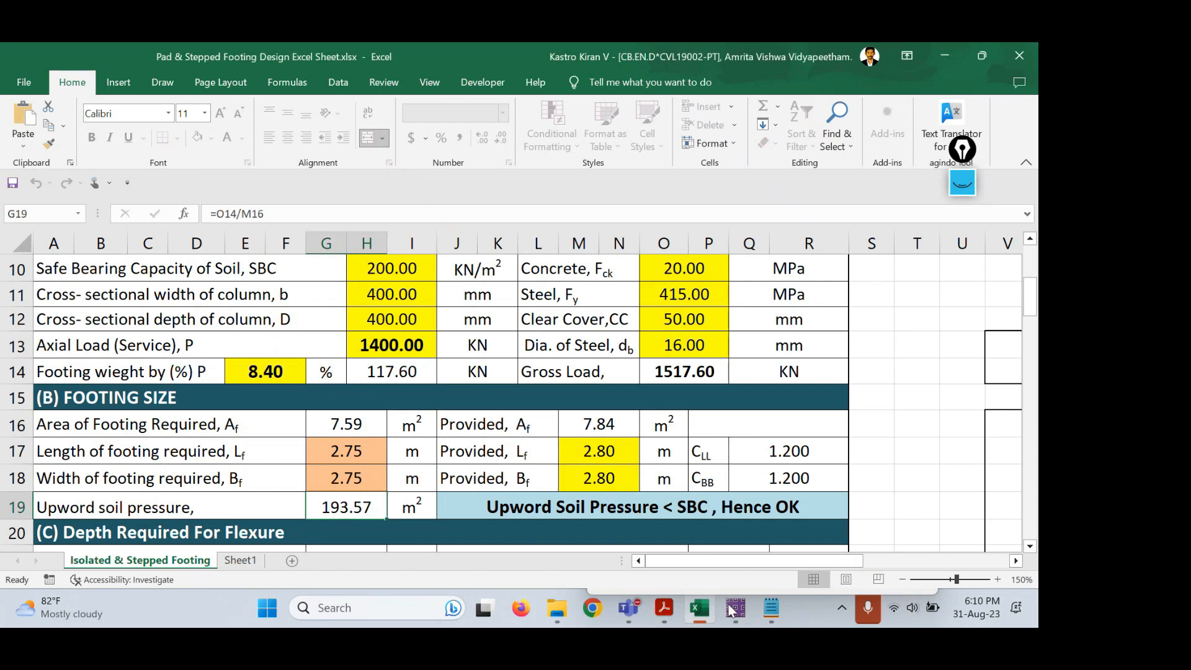
pyautogui.click(663, 609)
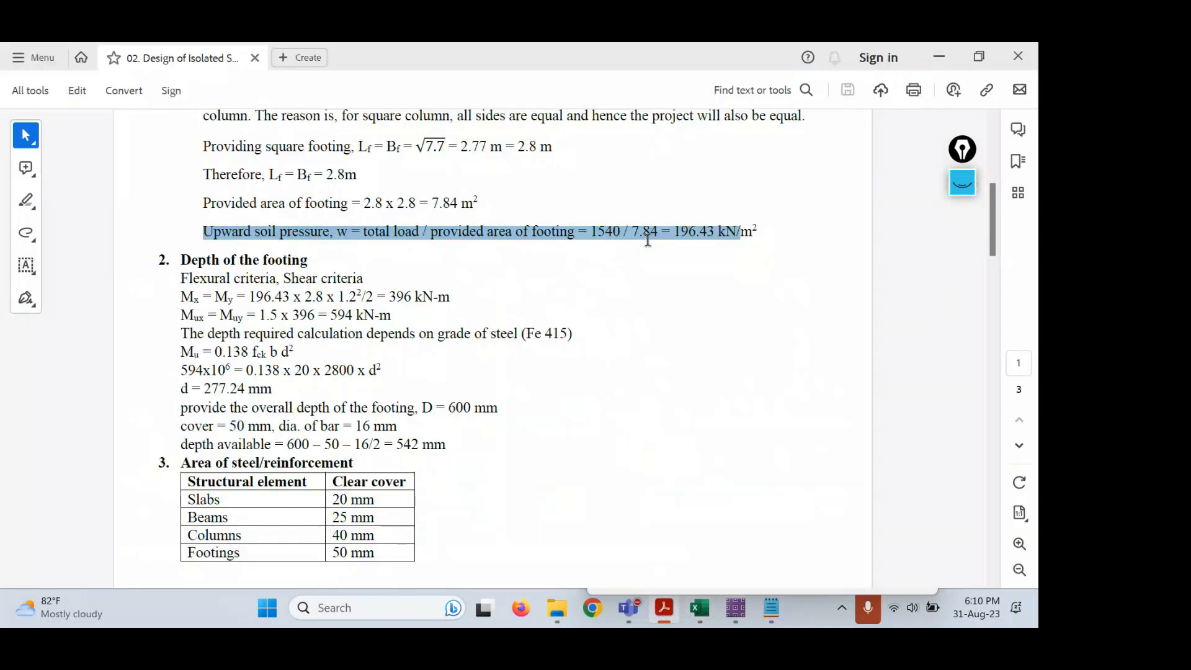
# Handwrite the manual soil pressure 196.43 with the freehand pen beside the PDF calculation, underline it and return to the pointer.
pyautogui.click(960, 184)
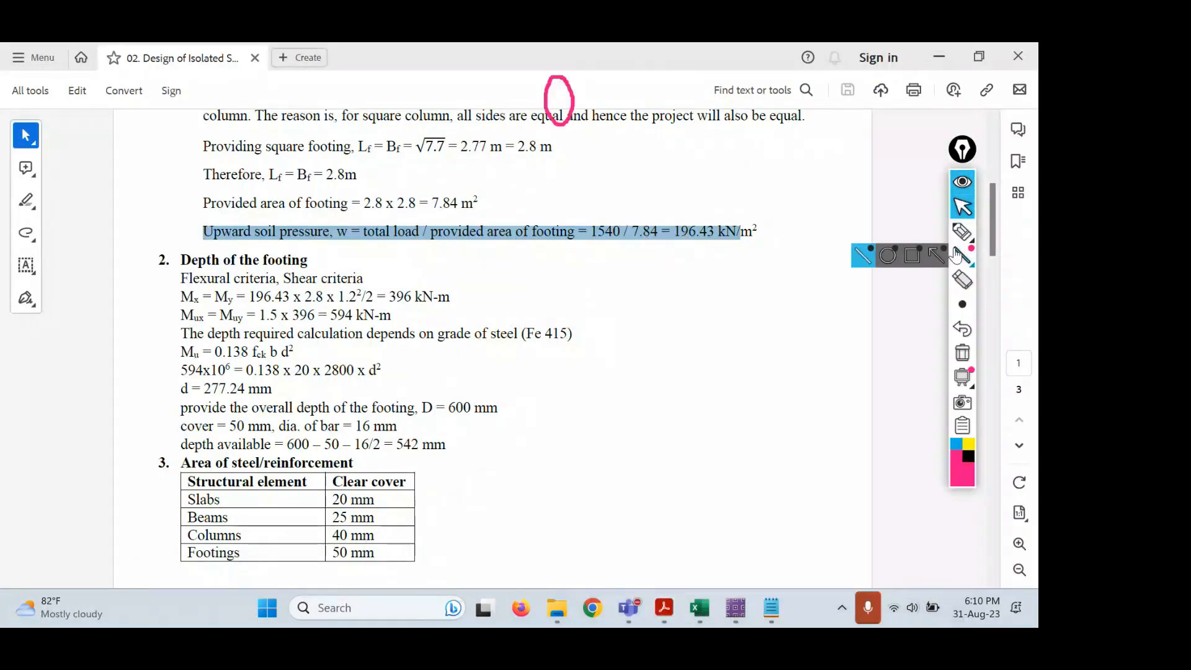
pyautogui.click(960, 231)
pyautogui.moveTo(687, 348)
pyautogui.mouseDown()
pyautogui.moveTo(687, 373)
pyautogui.moveTo(724, 376)
pyautogui.moveTo(729, 355)
pyautogui.moveTo(796, 349)
pyautogui.mouseUp()
pyautogui.click(747, 351)
pyautogui.moveTo(789, 337)
pyautogui.mouseDown()
pyautogui.moveTo(790, 361)
pyautogui.moveTo(829, 342)
pyautogui.moveTo(812, 351)
pyautogui.mouseUp()
pyautogui.moveTo(667, 402); pyautogui.dragTo(841, 369)
pyautogui.click(962, 206)
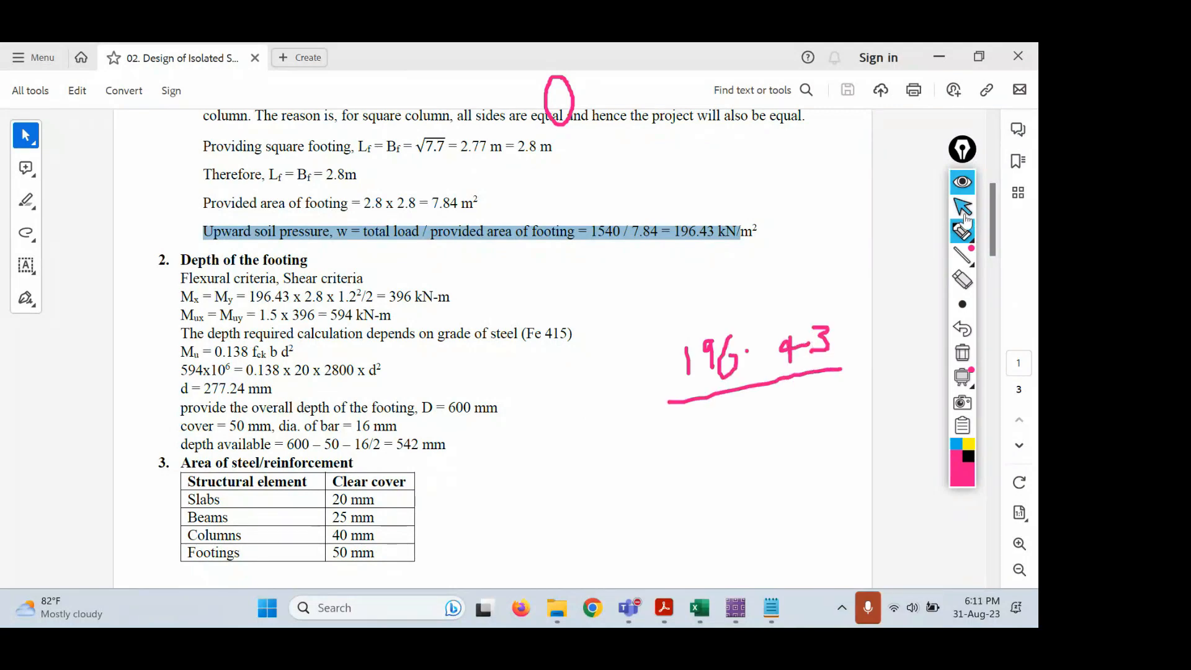
# Recheck the Excel soil pressure, handwrite 193.57 below 196.43, underline it and return to the pointer.
pyautogui.click(700, 608)
pyautogui.click(700, 609)
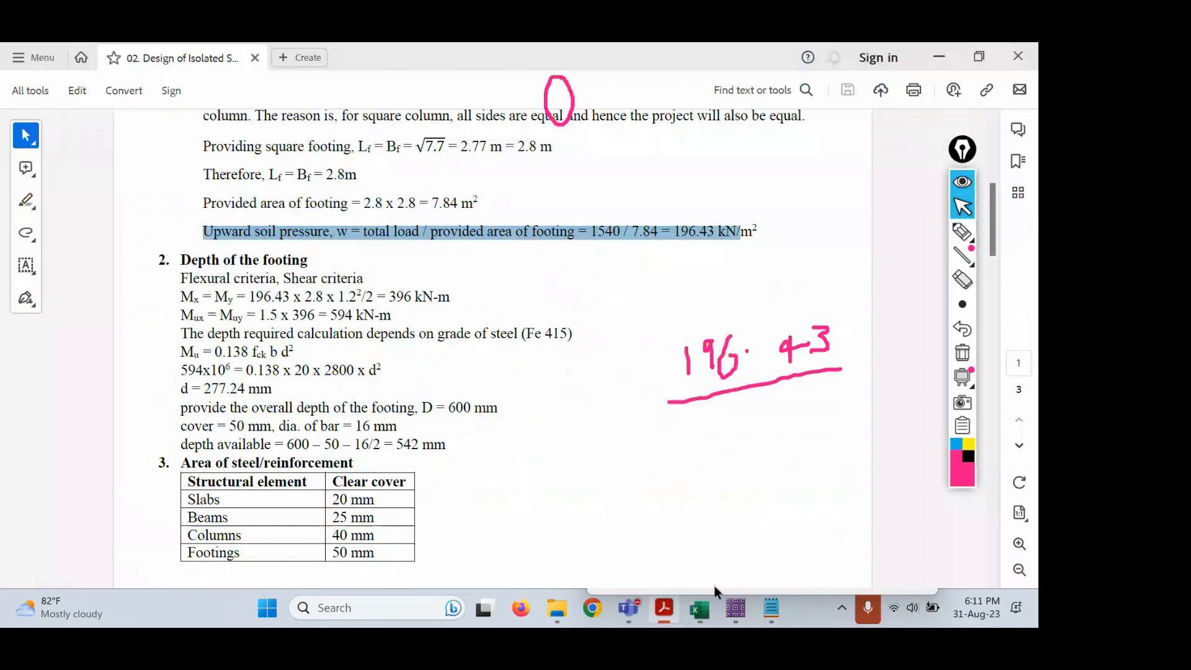
pyautogui.click(962, 232)
pyautogui.moveTo(687, 404); pyautogui.dragTo(691, 438)
pyautogui.moveTo(702, 412)
pyautogui.mouseDown()
pyautogui.moveTo(705, 441)
pyautogui.moveTo(742, 419)
pyautogui.moveTo(730, 447)
pyautogui.moveTo(793, 434)
pyautogui.mouseUp()
pyautogui.click(755, 436)
pyautogui.moveTo(681, 464); pyautogui.dragTo(825, 442)
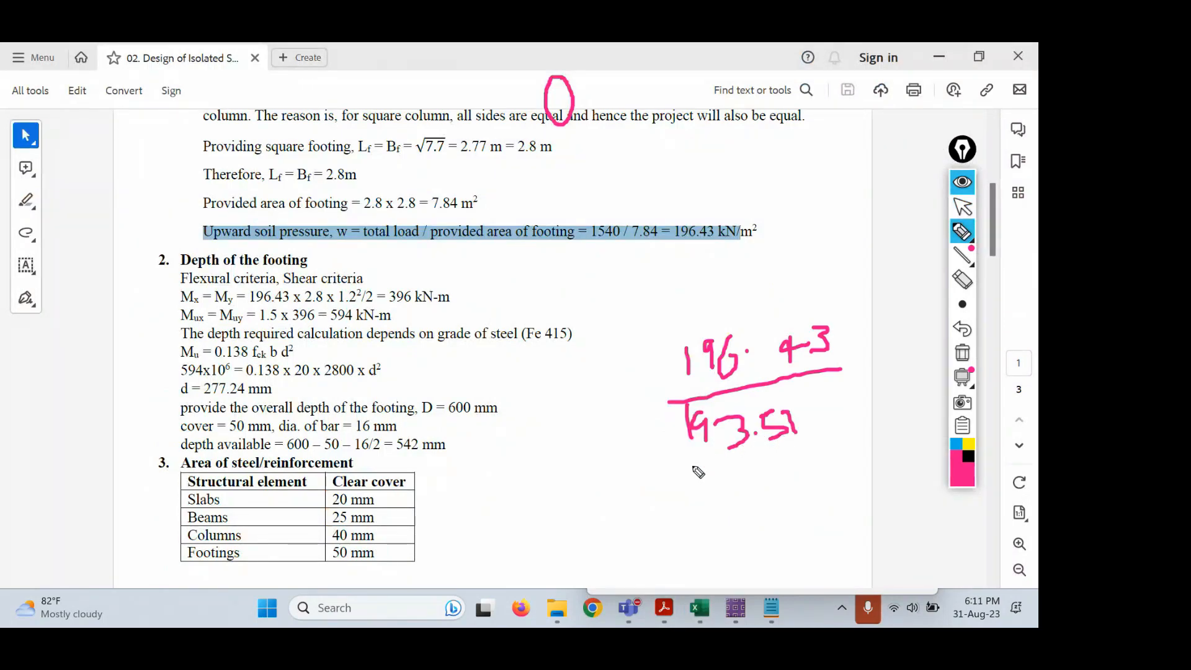
pyautogui.click(962, 207)
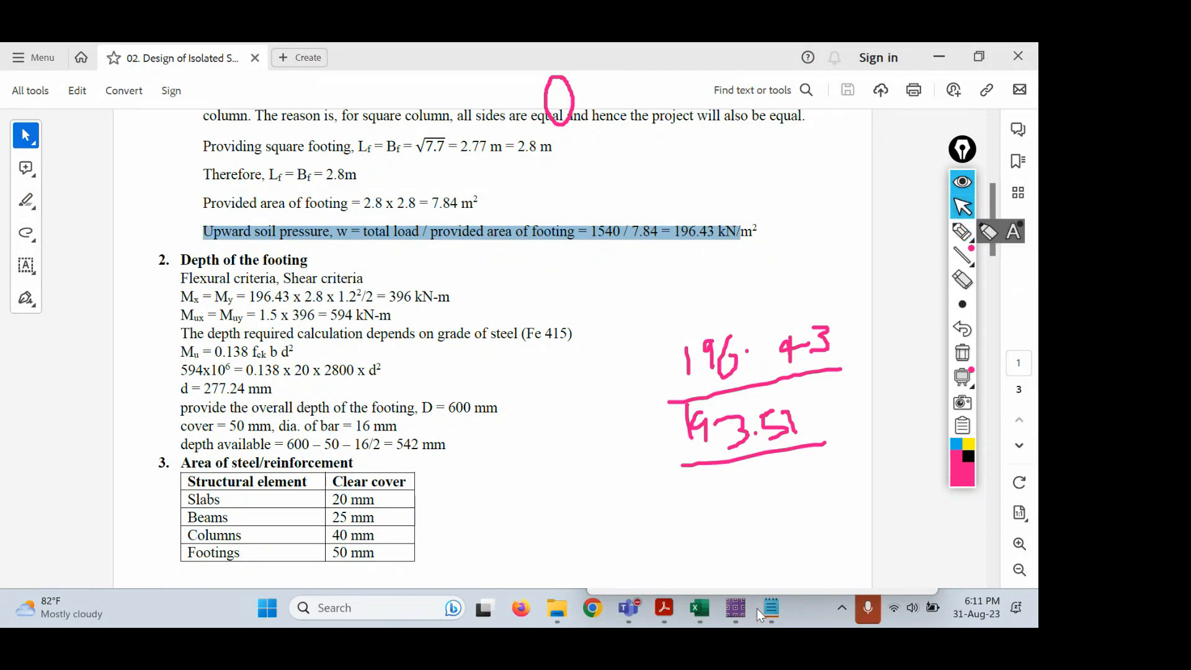
# Switch to SAFE, handwrite its soil pressure 197.71 below the other two values and return to the pointer.
pyautogui.click(737, 609)
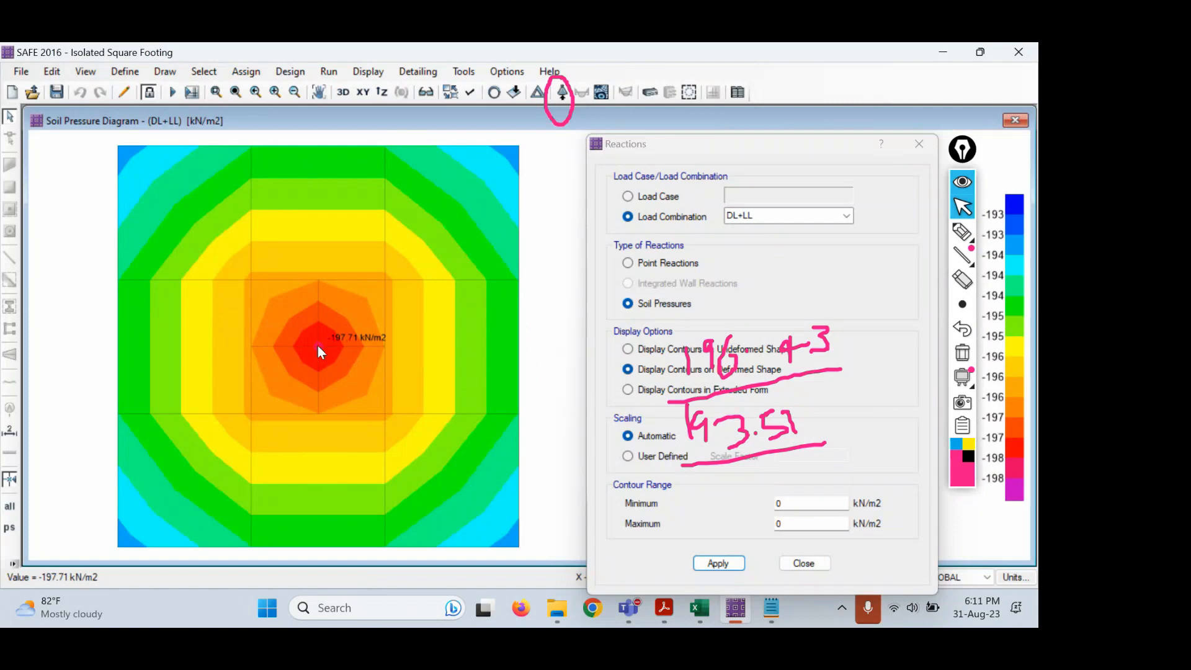
pyautogui.click(962, 231)
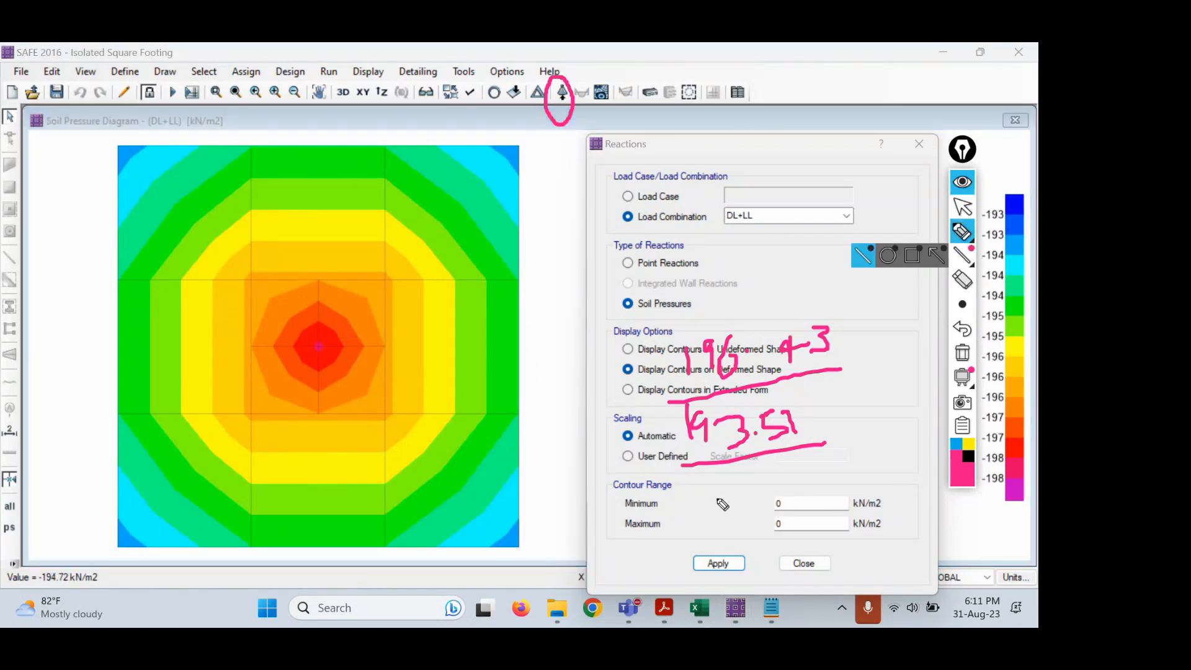
pyautogui.moveTo(713, 477); pyautogui.dragTo(713, 501)
pyautogui.moveTo(726, 476); pyautogui.dragTo(741, 490)
pyautogui.moveTo(738, 474)
pyautogui.mouseDown()
pyautogui.moveTo(742, 500)
pyautogui.moveTo(818, 475)
pyautogui.moveTo(807, 508)
pyautogui.moveTo(824, 492)
pyautogui.mouseUp()
pyautogui.click(775, 496)
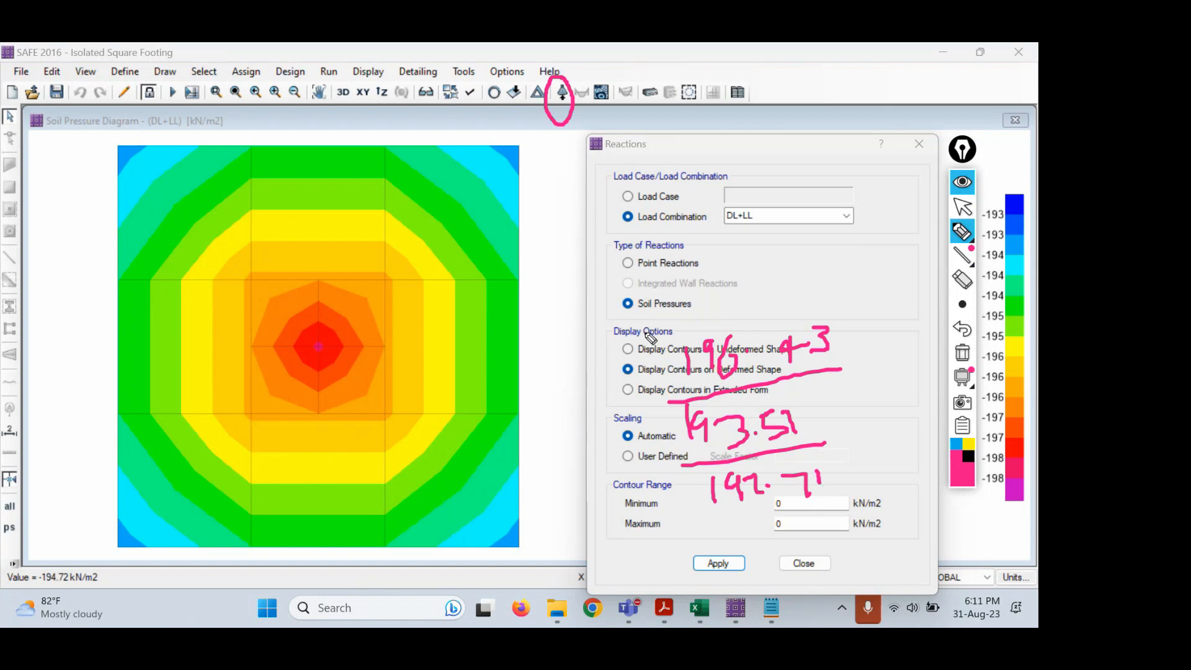
pyautogui.click(963, 208)
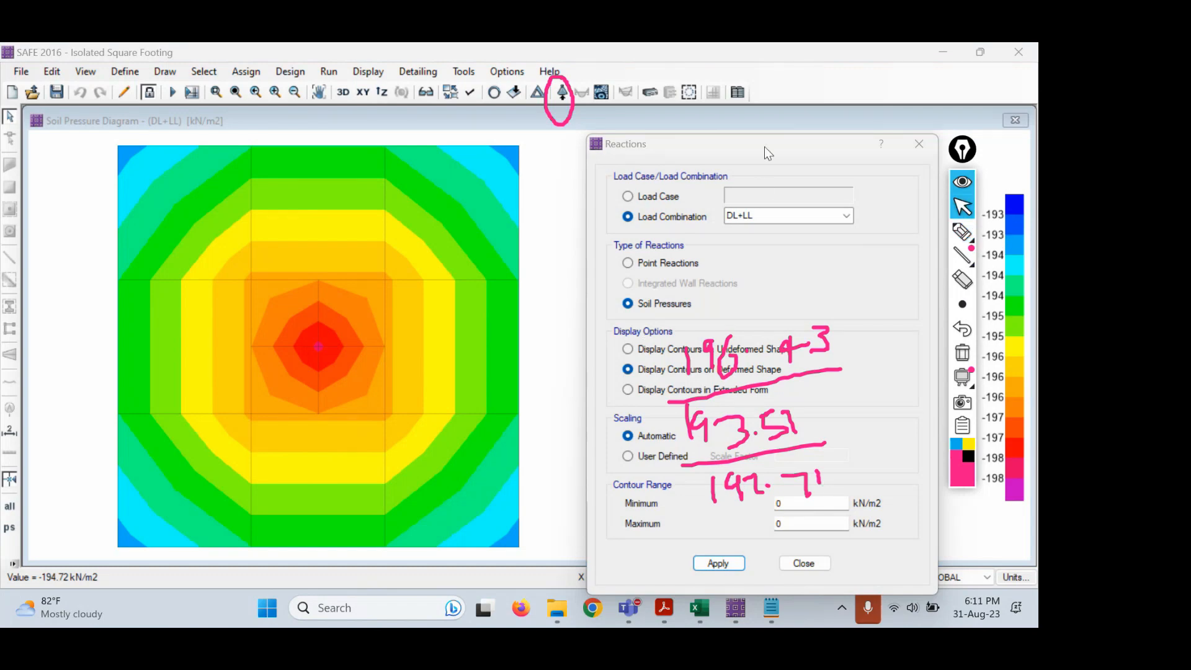
# Move the Reactions dialog away from the handwritten values to compare them, and clear all pen annotations.
pyautogui.moveTo(764, 147); pyautogui.dragTo(396, 171)
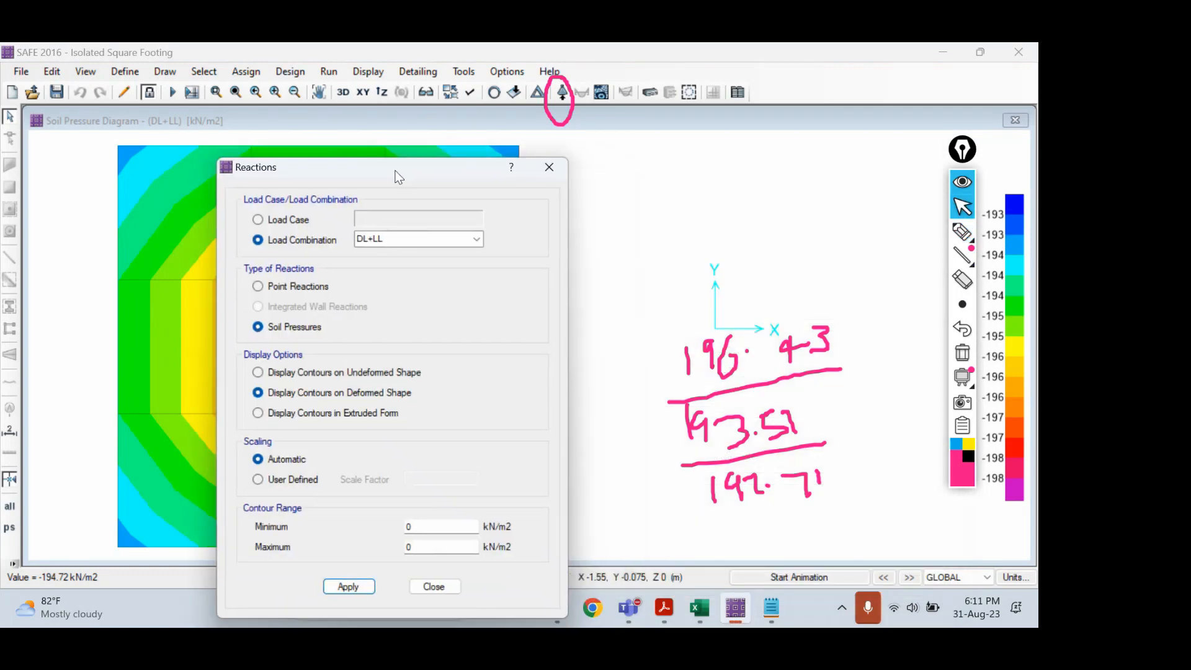
pyautogui.click(707, 426)
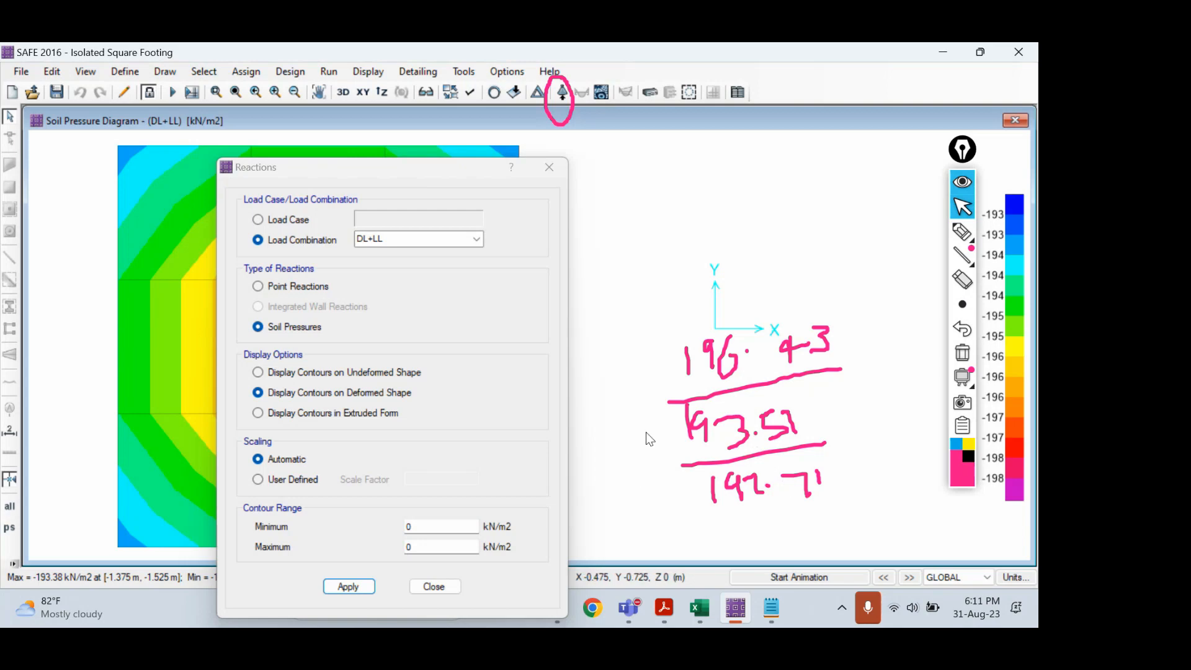
pyautogui.click(961, 353)
# Switch to Notepad and add 16 blank lines below the settlements item.
pyautogui.click(775, 619)
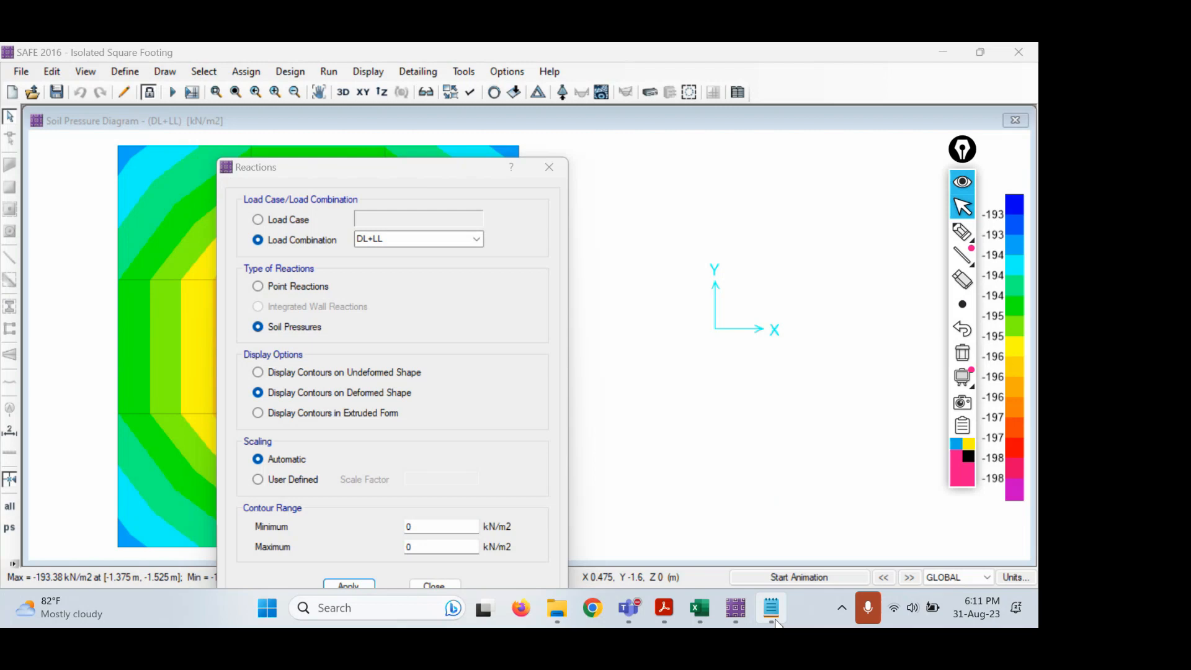
pyautogui.click(776, 622)
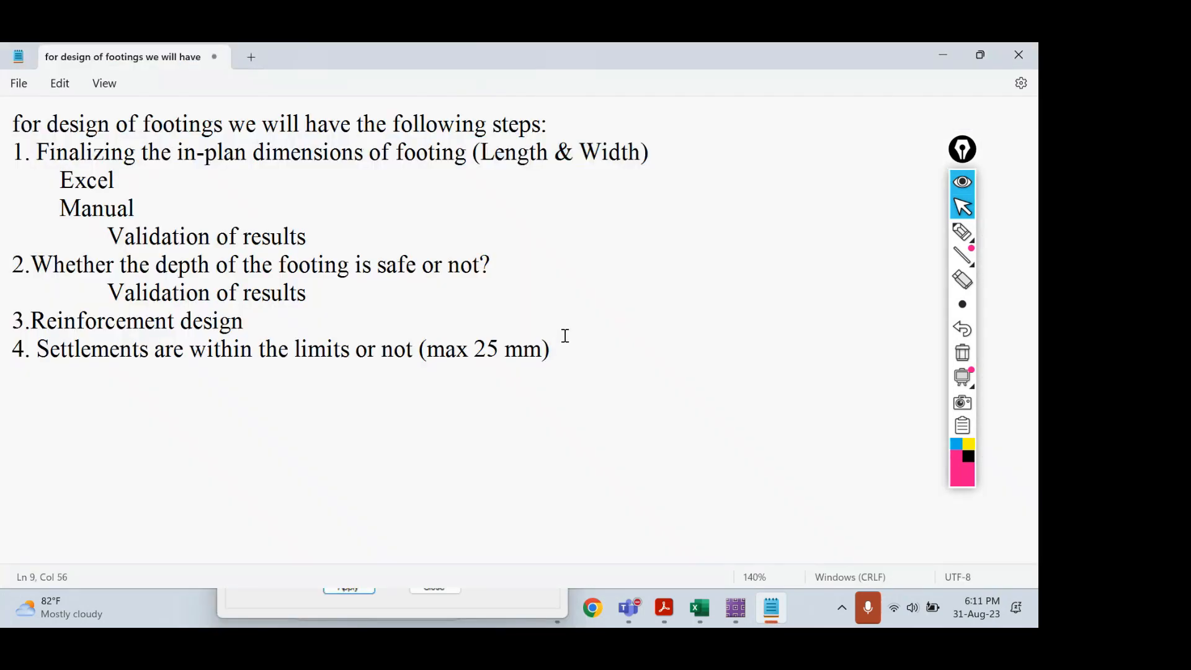
pyautogui.press('Return')
pyautogui.press('Return')
pyautogui.press('Return')
pyautogui.press('Return')
pyautogui.press('Return')
pyautogui.press('Return')
pyautogui.press('Return')
pyautogui.press('Return')
pyautogui.press('Return')
pyautogui.press('Return')
pyautogui.press('Return')
pyautogui.press('Return')
pyautogui.press('Return')
pyautogui.press('Return')
pyautogui.press('Return')
pyautogui.press('Return')
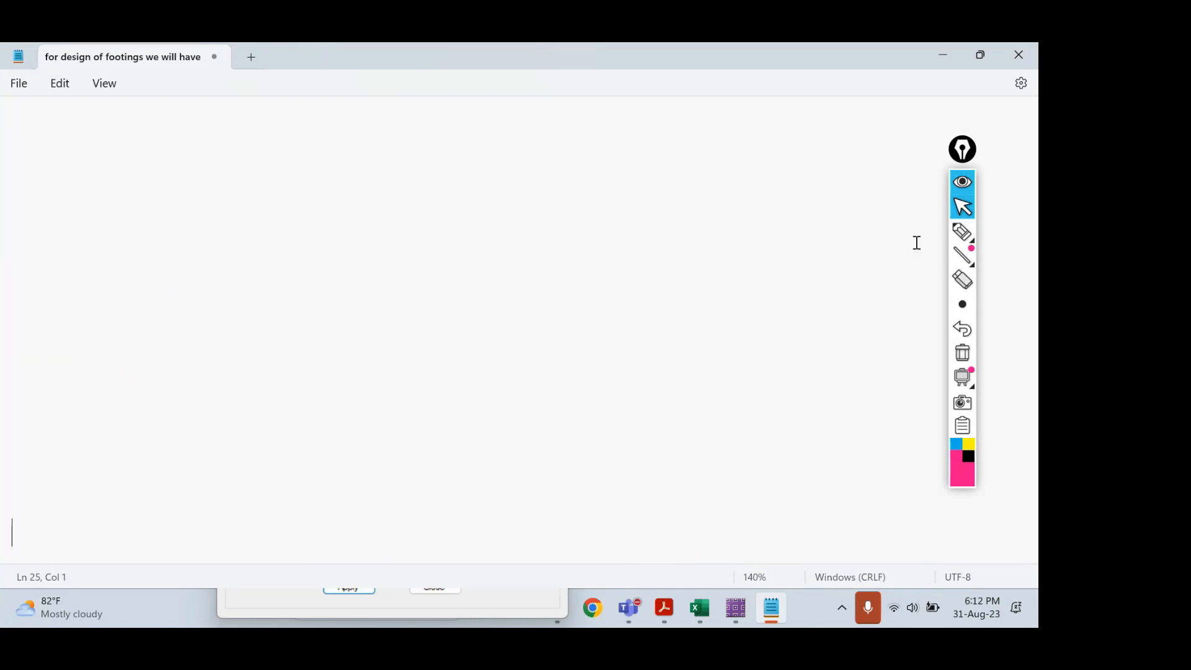
# Write "Self weight of column =" in the notes and look up the column size in the footing design PDF.
pyautogui.moveTo(962, 238)
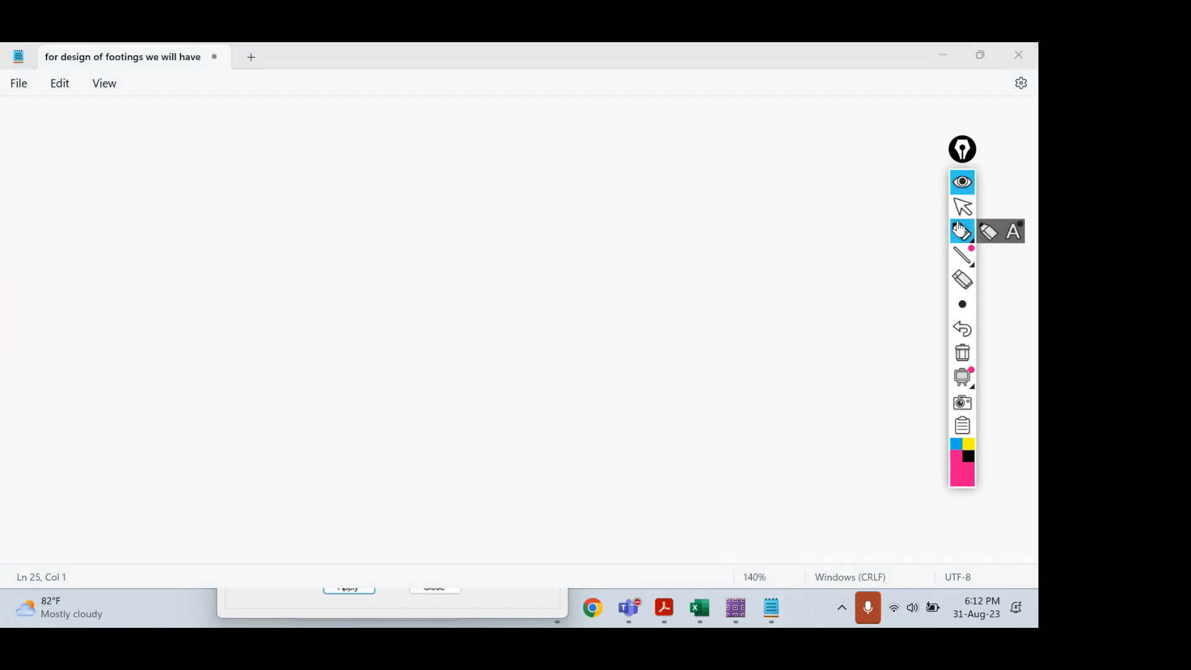
pyautogui.click(35, 145)
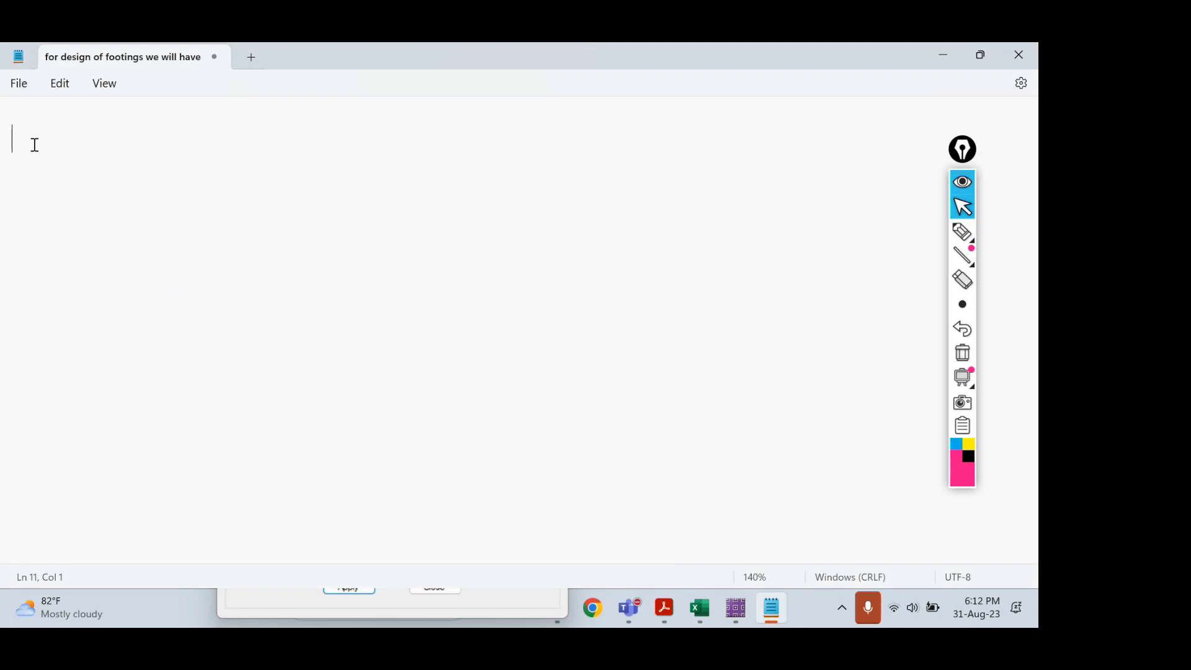
pyautogui.write('Self weight of column')
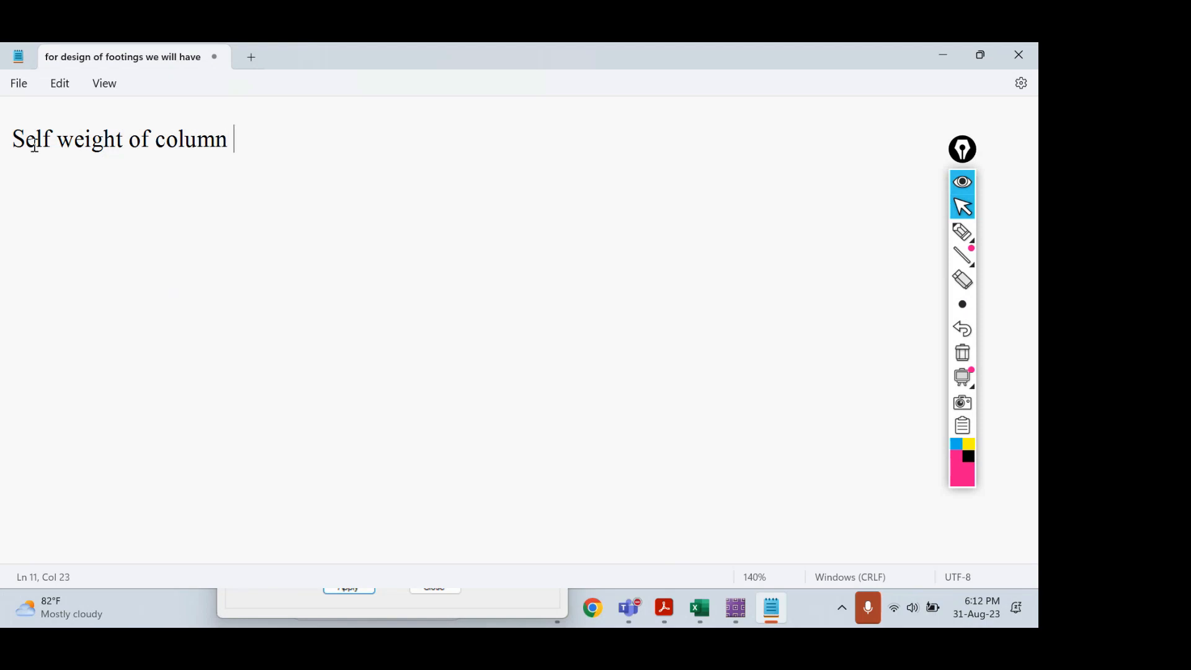
pyautogui.write(' =')
pyautogui.click(672, 620)
pyautogui.scroll(3, 556, 382)
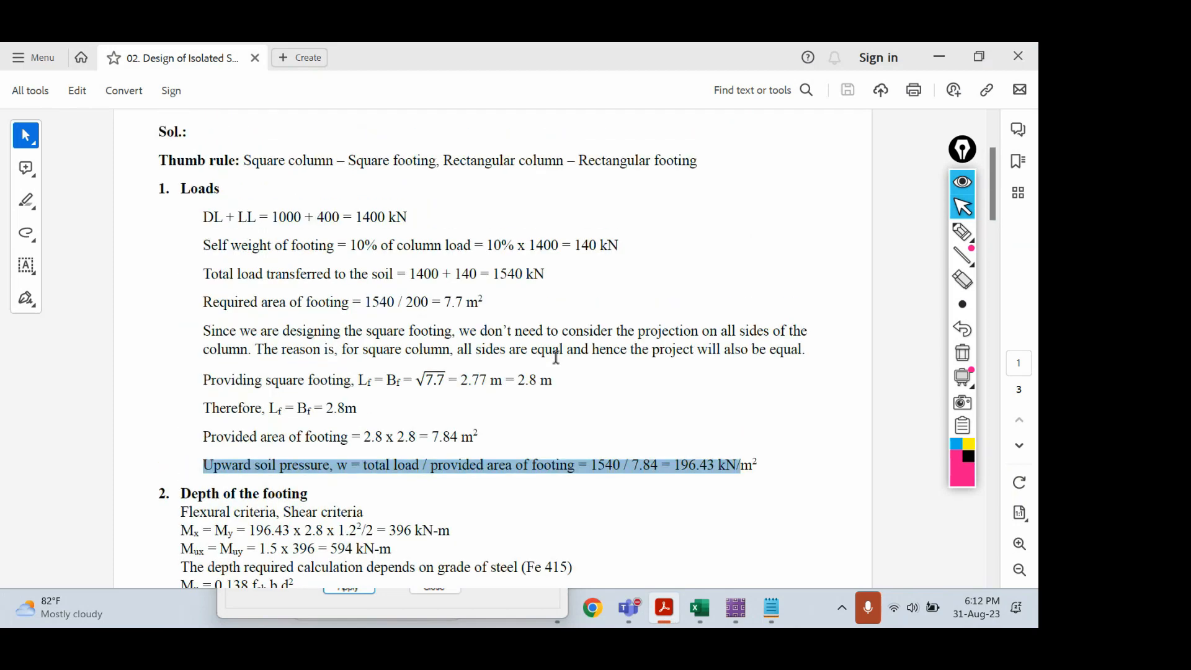
pyautogui.scroll(2, 556, 357)
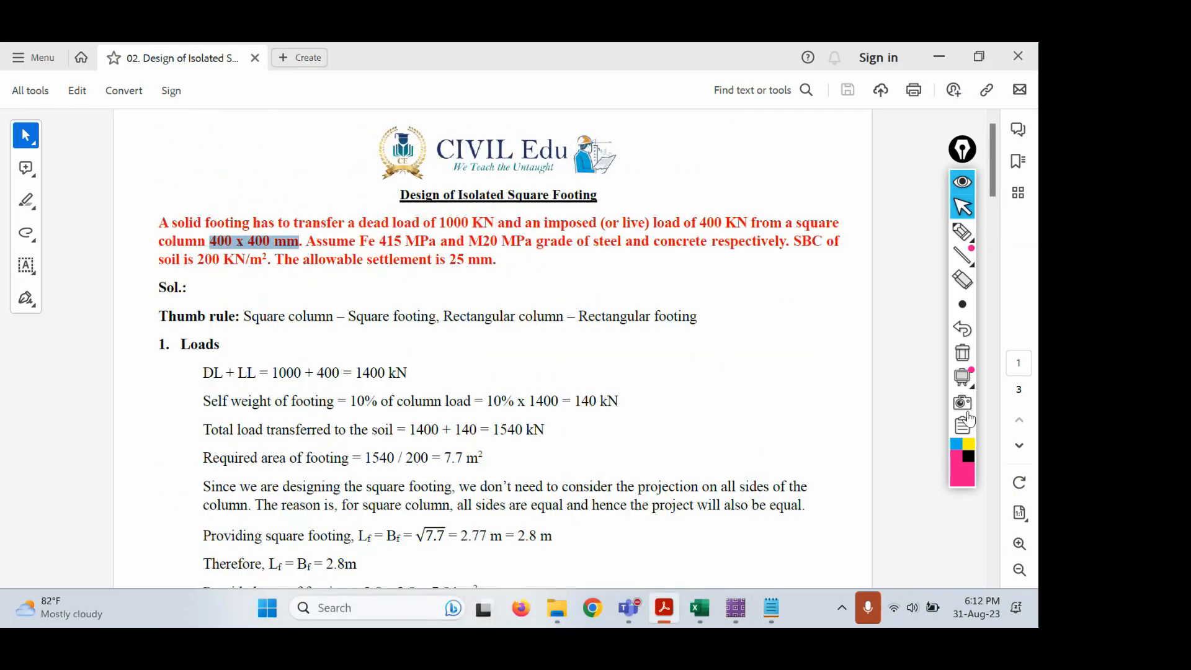
# Return to Notepad, complete the column self weight line with "0.4 x 0.4 x 3 x 25 = 12kN" and highlight the multiplication.
pyautogui.click(665, 614)
pyautogui.press('BackSpace')
pyautogui.write('4 x 0.4')
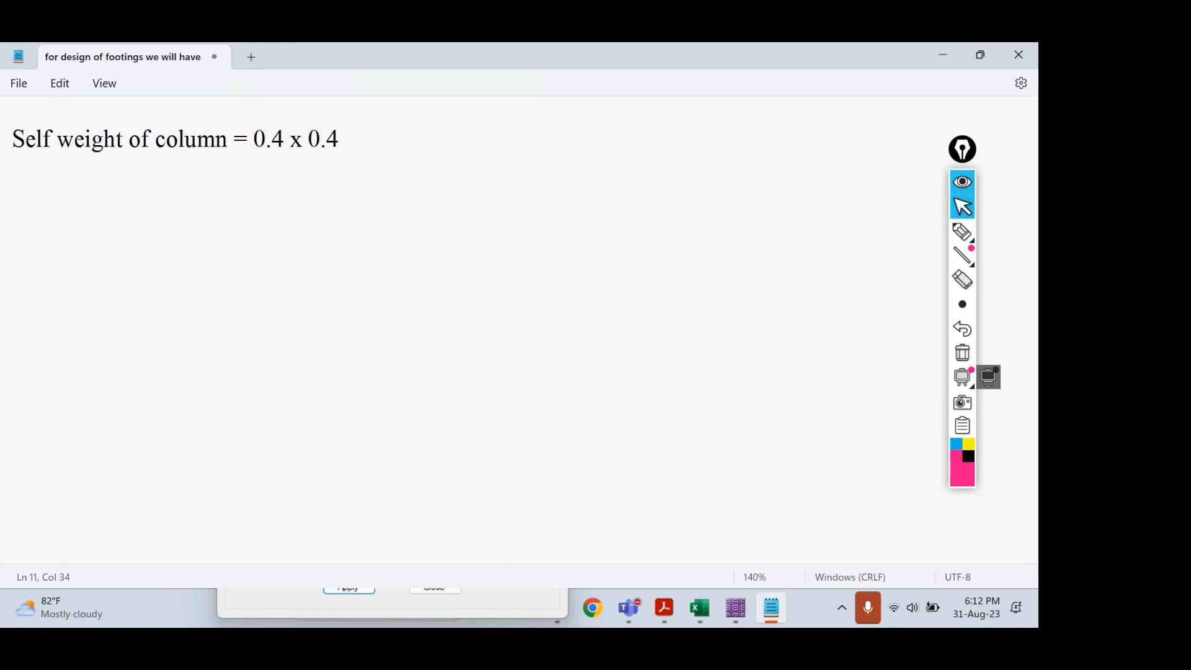
pyautogui.write(' x 3 x 25 = 12kN')
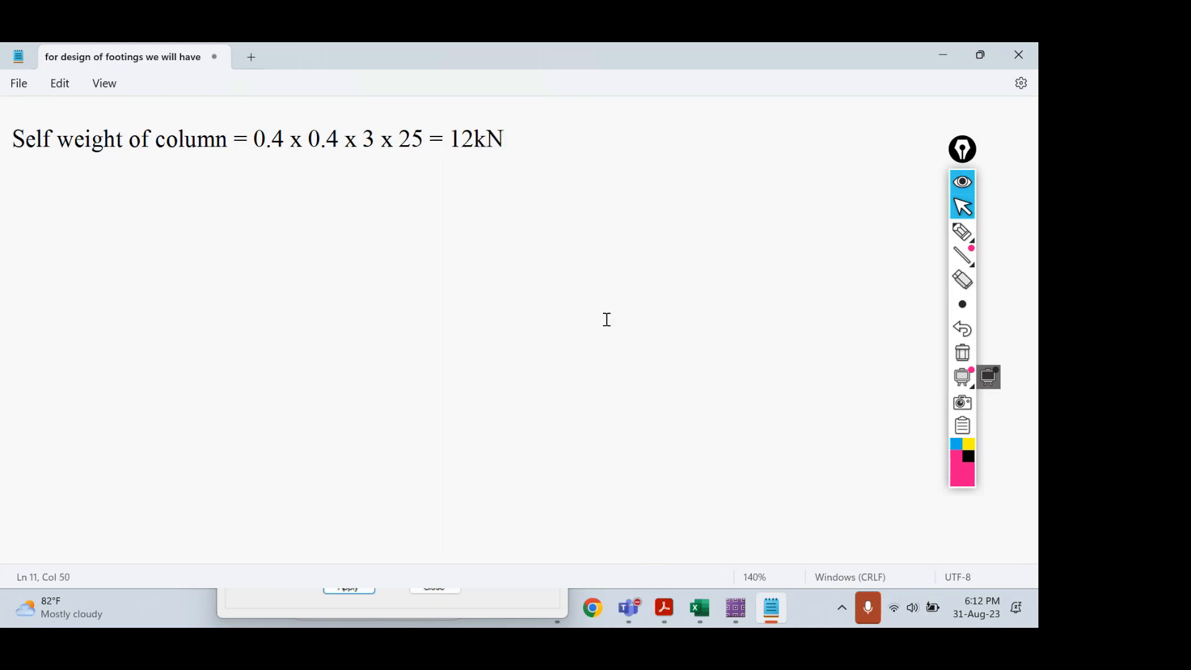
pyautogui.click(260, 138)
pyautogui.moveTo(259, 138); pyautogui.dragTo(425, 139)
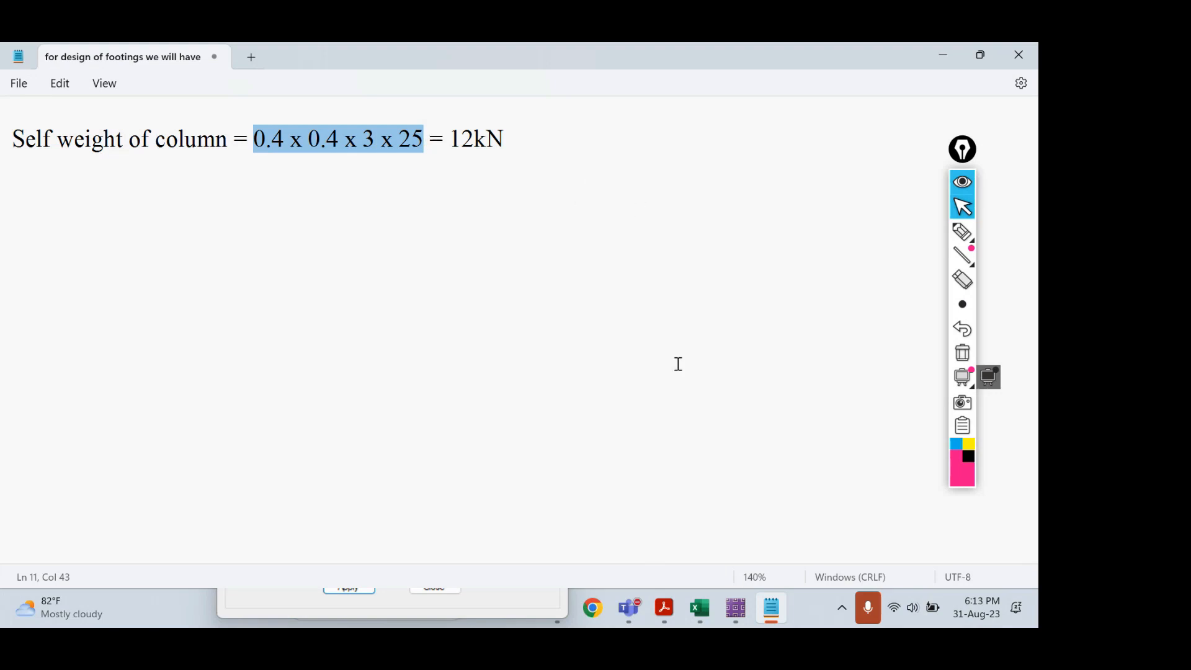
# Switch to Excel, circle the gross load value with the pen and return to the pointer.
pyautogui.click(697, 610)
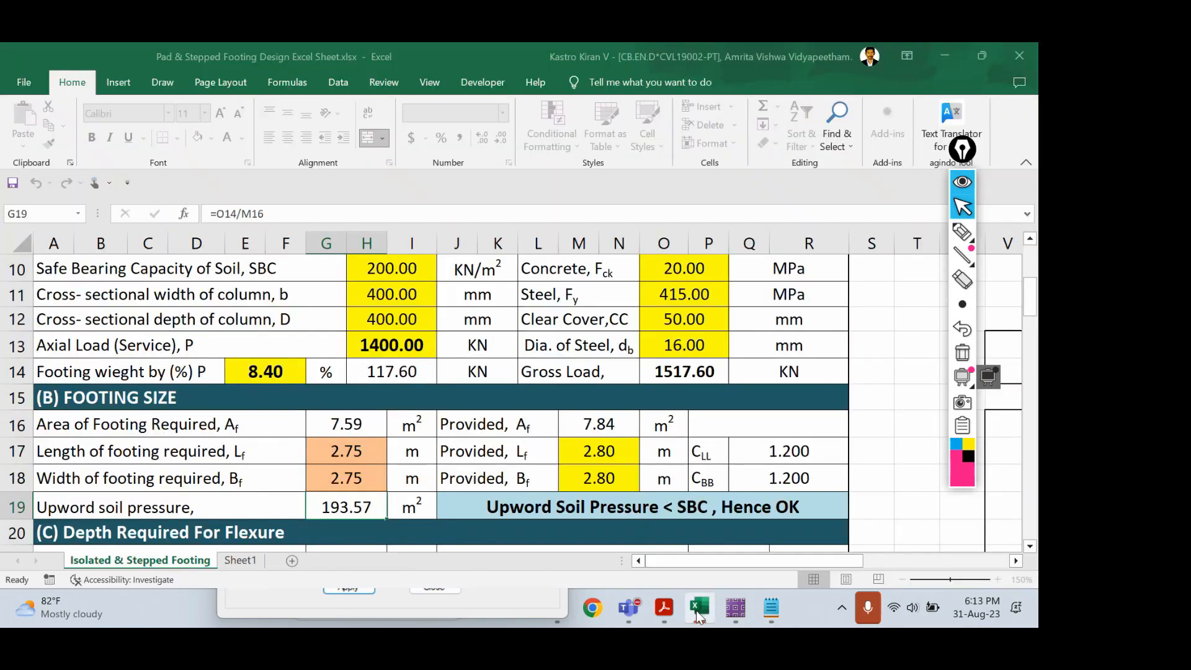
pyautogui.click(607, 372)
pyautogui.click(961, 232)
pyautogui.moveTo(743, 353)
pyautogui.mouseDown()
pyautogui.moveTo(639, 377)
pyautogui.moveTo(714, 358)
pyautogui.mouseUp()
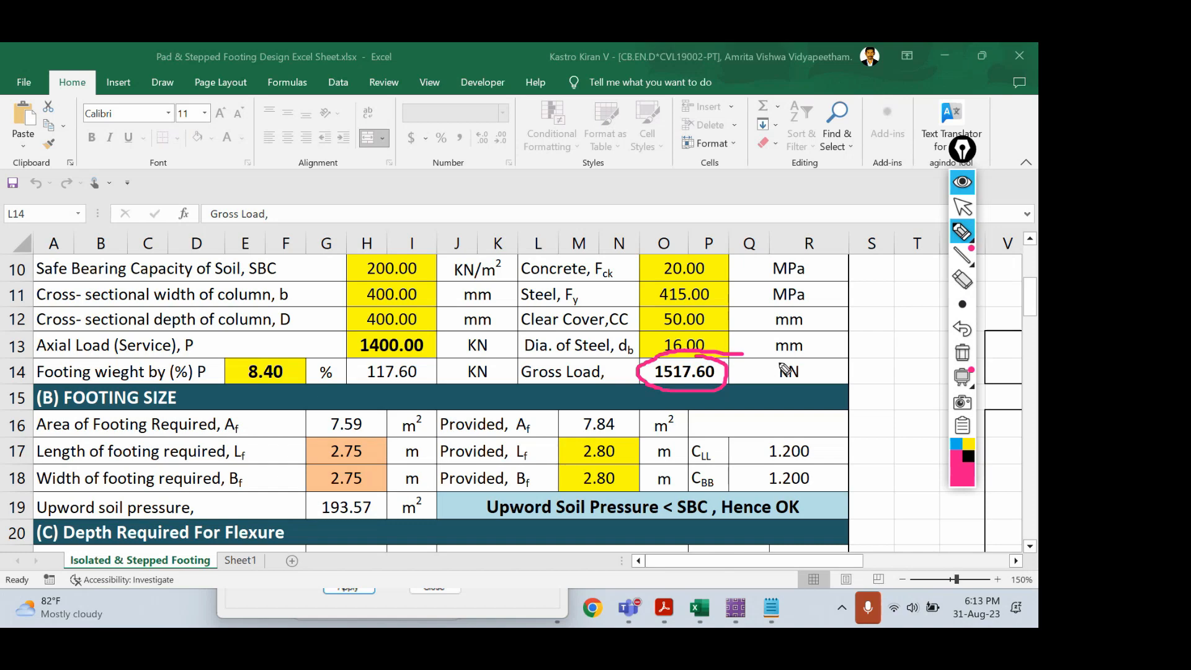
pyautogui.click(962, 206)
# Minimise the meeting window and compare the gross load and column self weight in the Notepad notes by highlighting them.
pyautogui.click(953, 67)
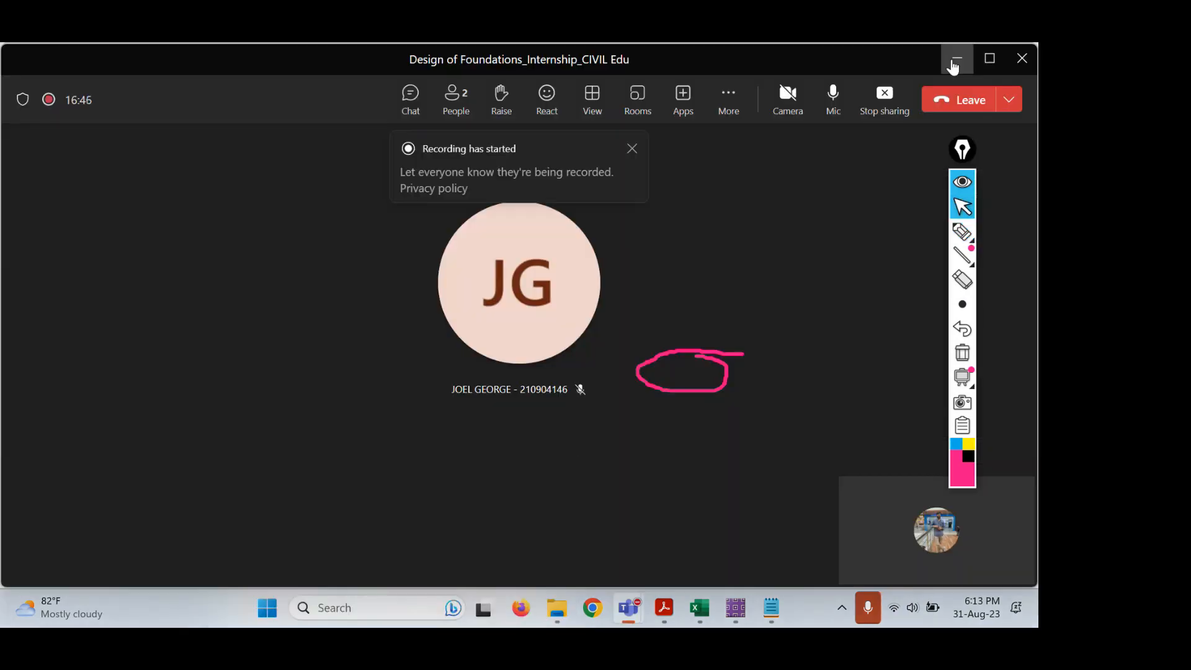
pyautogui.click(953, 67)
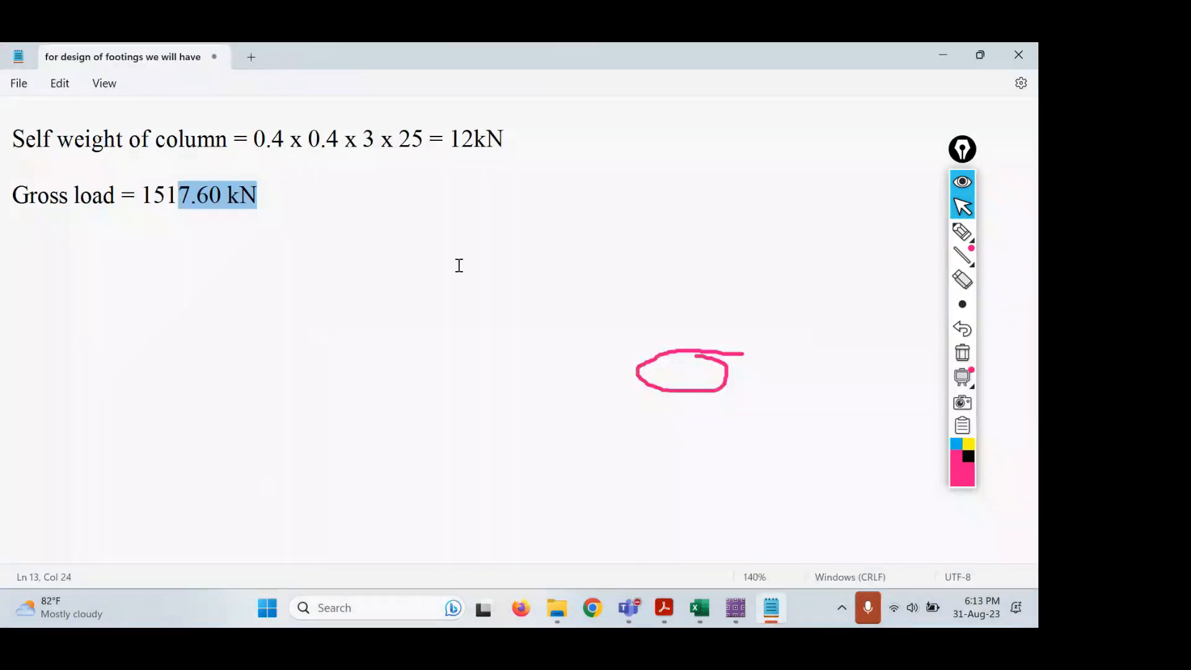
pyautogui.moveTo(260, 198); pyautogui.dragTo(144, 195)
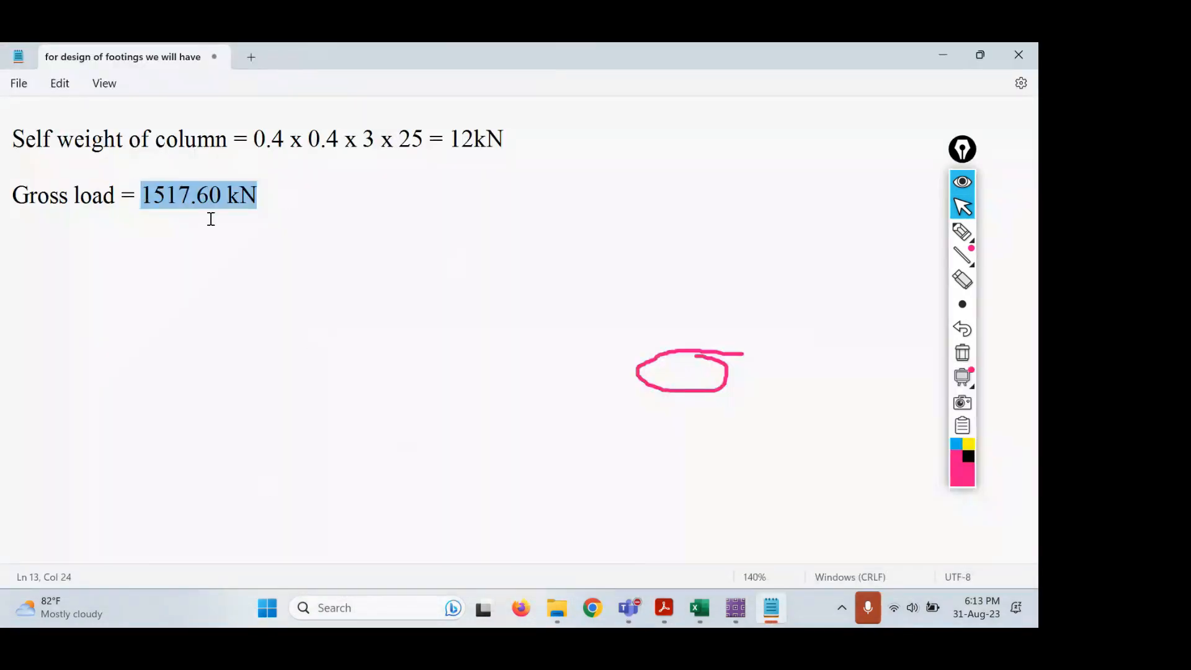
pyautogui.moveTo(504, 140); pyautogui.dragTo(444, 140)
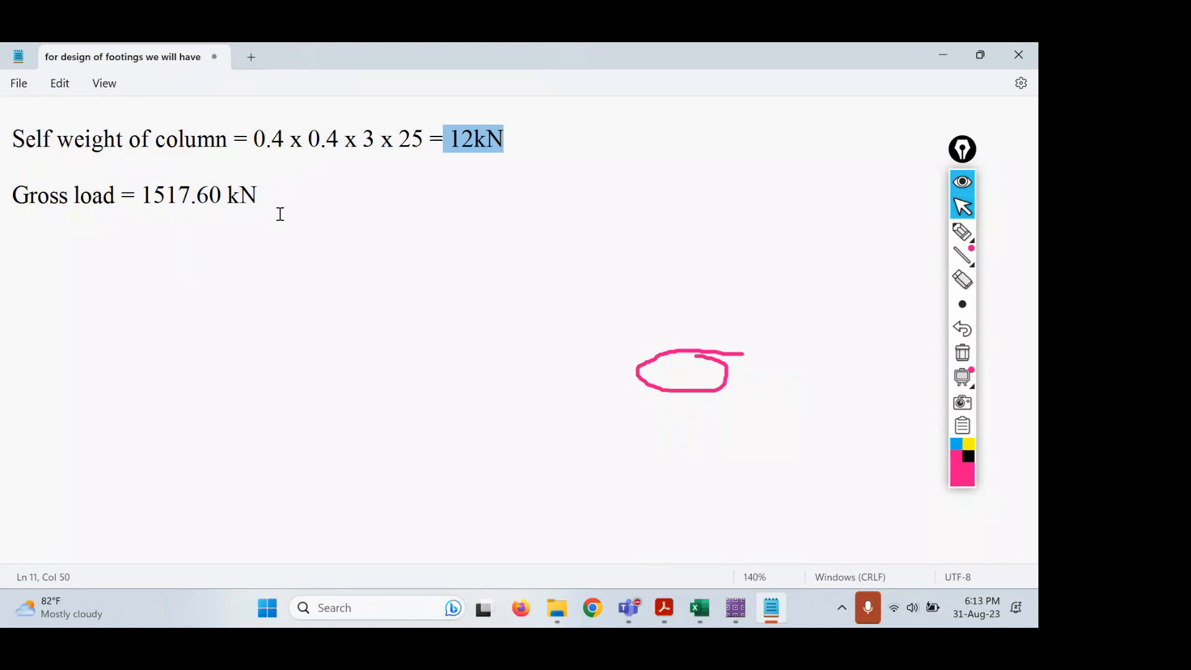
pyautogui.moveTo(261, 196); pyautogui.dragTo(146, 192)
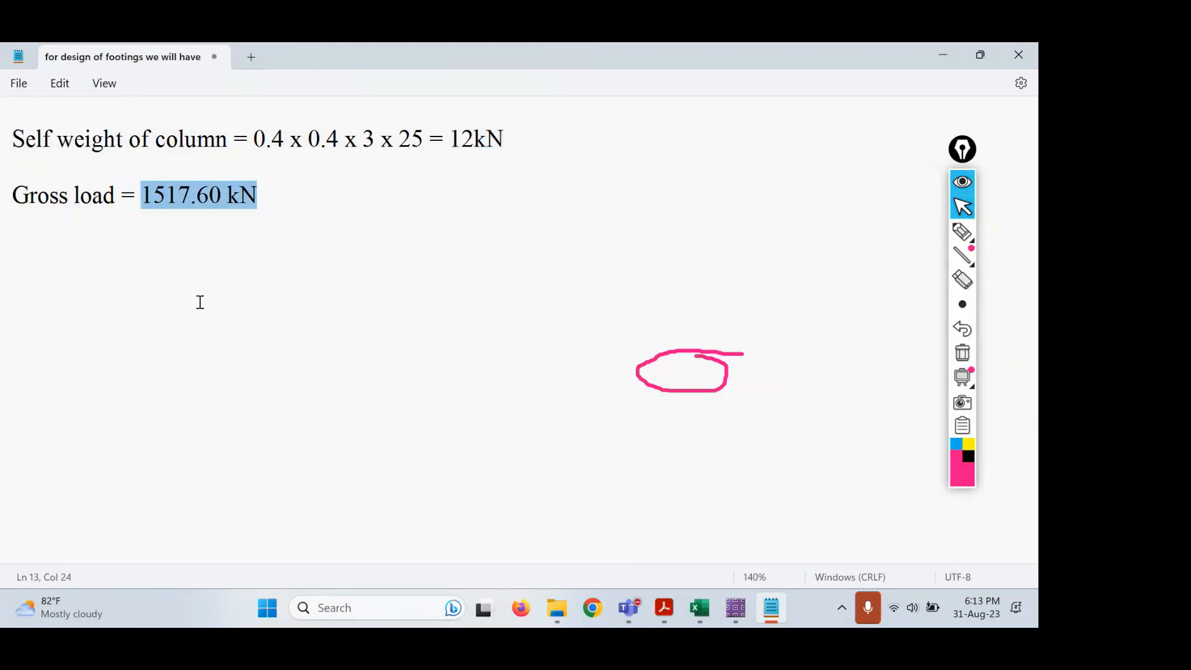
pyautogui.moveTo(511, 139); pyautogui.dragTo(2, 135)
pyautogui.click(328, 202)
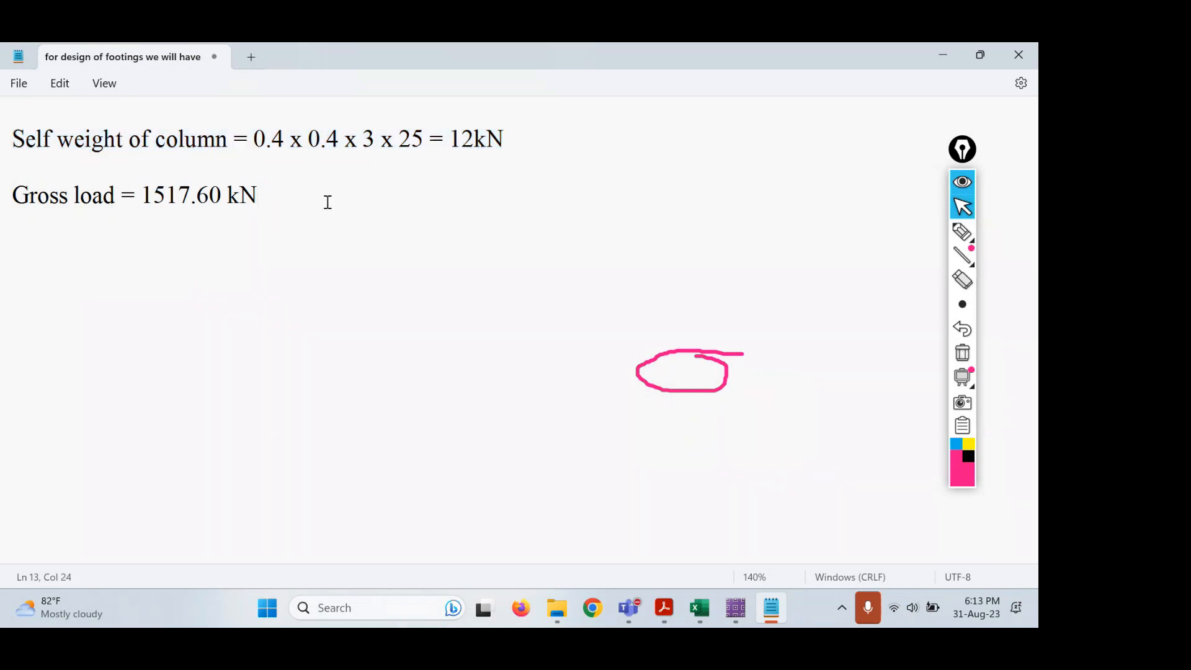
# Add the line "1517.60 + 12 = 1229.60 kN" below the gross load.
pyautogui.press('Return')
pyautogui.press('Return')
pyautogui.moveTo(509, 148); pyautogui.dragTo(2, 98)
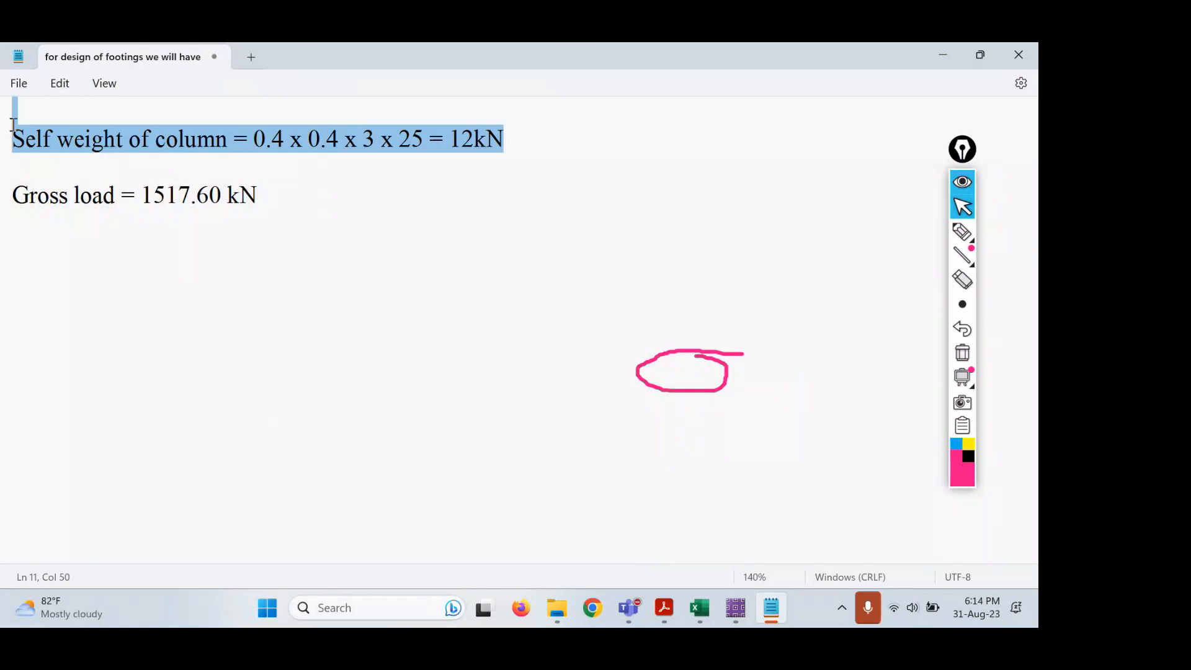
pyautogui.moveTo(12, 124); pyautogui.dragTo(14, 138)
pyautogui.click(488, 279)
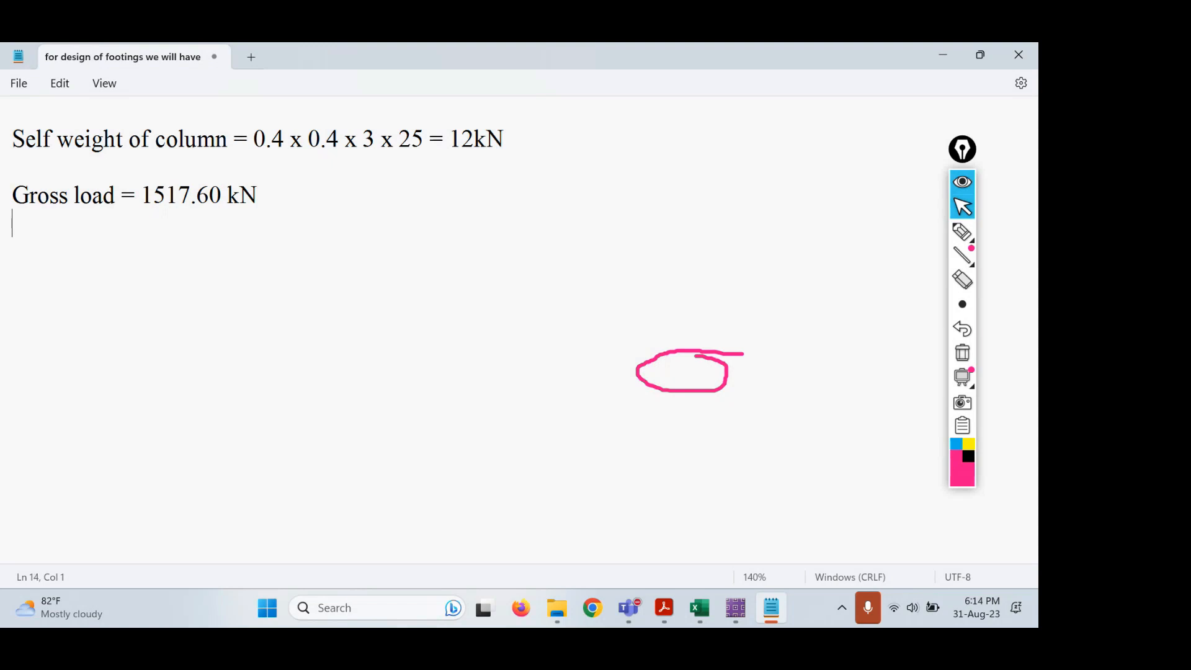
pyautogui.write('1517.60')
pyautogui.press('Home')
pyautogui.press('Return')
pyautogui.press('End')
pyautogui.write('+')
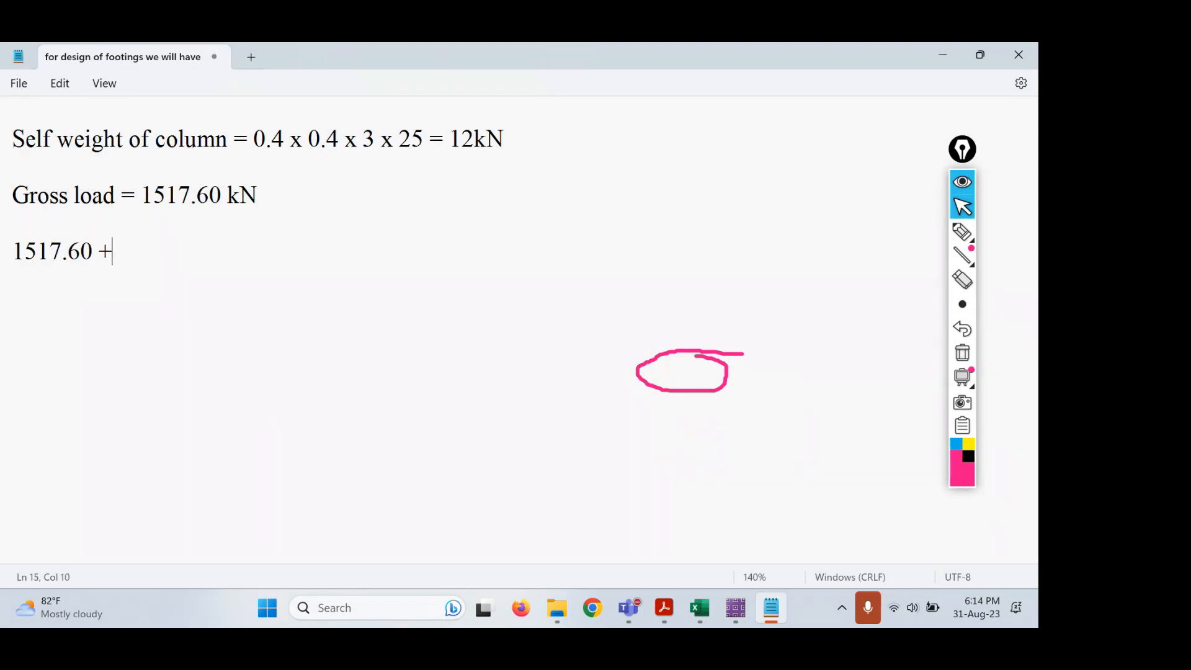
pyautogui.write(' 12 = 1229')
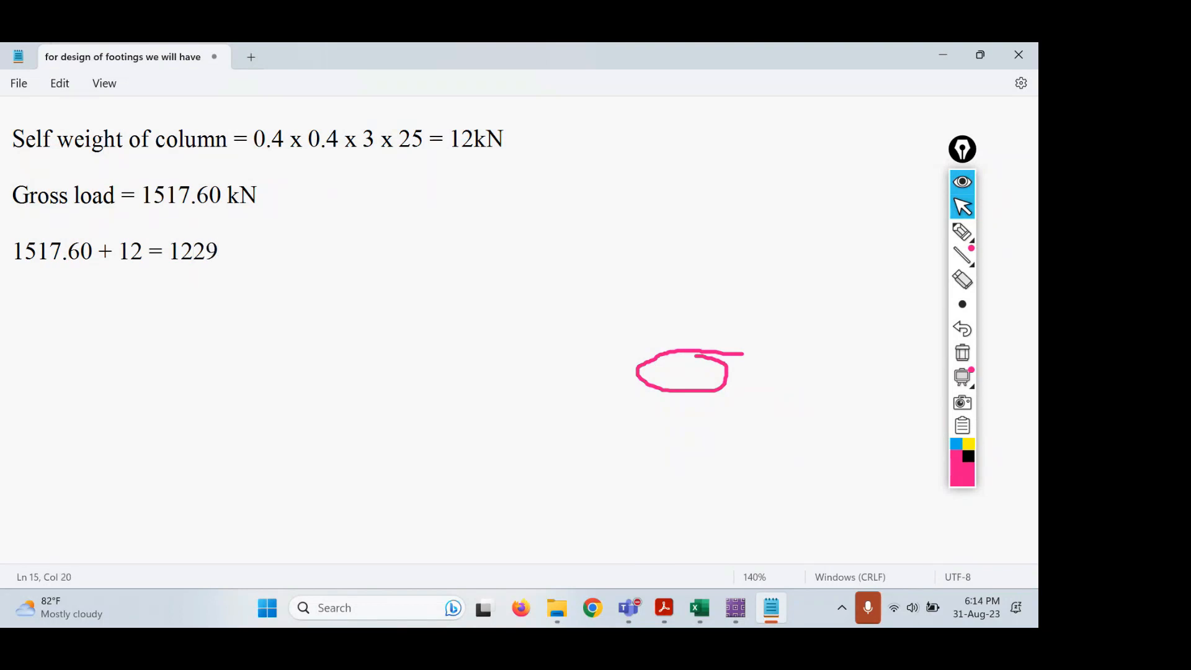
pyautogui.write('.60 kN')
# Start a new line reading "upward soil pressure =" below the load sum, leaving a blank line between.
pyautogui.press('Return')
pyautogui.press('Return')
pyautogui.write('upward so')
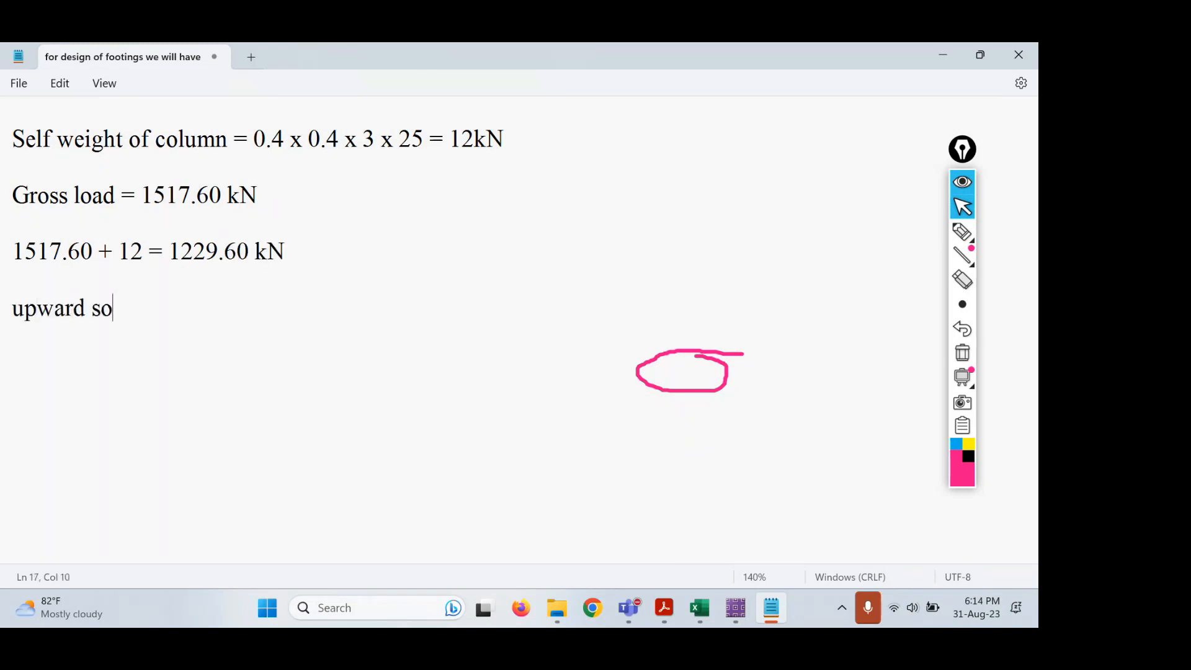
pyautogui.write('il pressure =')
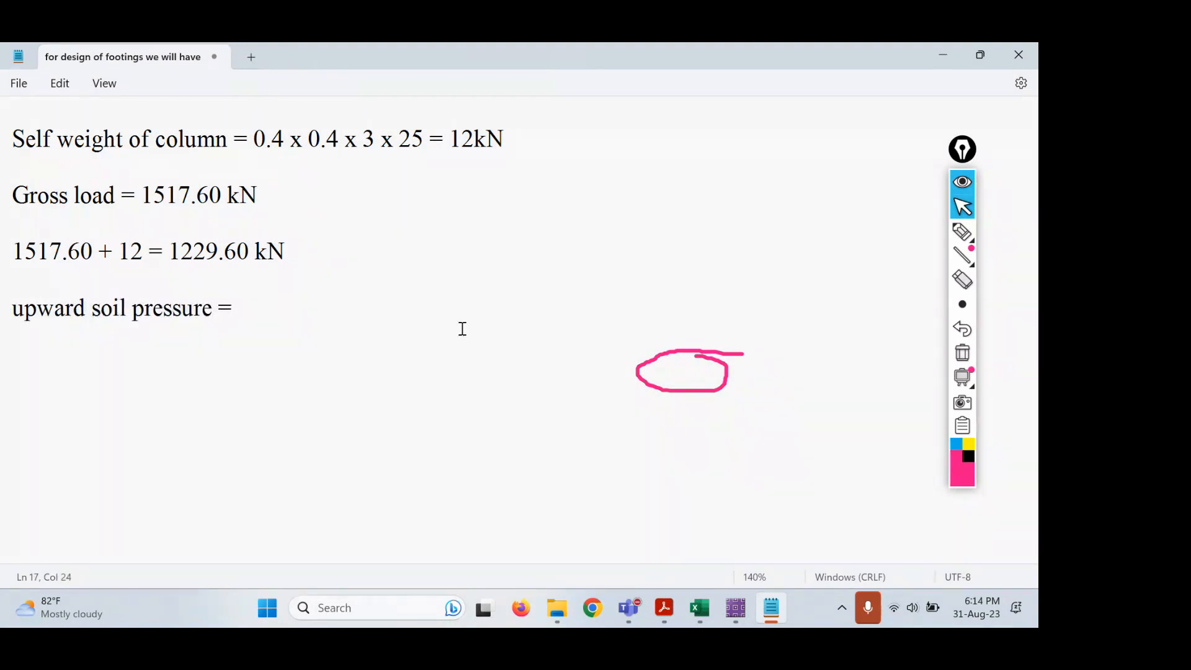
# Correct the load sum to 1529.60 kN and continue the upward soil pressure line with "1529.6 /".
pyautogui.click(191, 255)
pyautogui.press('BackSpace')
pyautogui.write('5')
pyautogui.click(253, 316)
pyautogui.write('1529./')
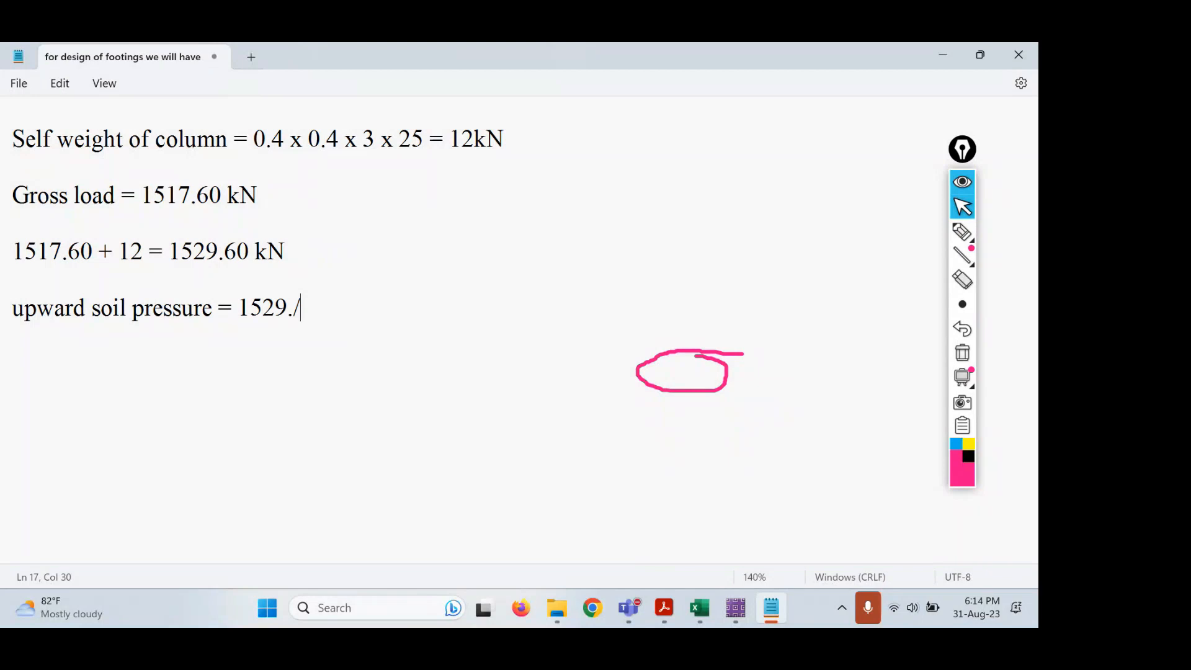
pyautogui.press('BackSpace')
pyautogui.write('6 /')
pyautogui.click(304, 294)
pyautogui.click(377, 356)
# Check the provided footing dimensions in the design PDF and complete the soil pressure expression in Notepad with "2.8 x 2.8".
pyautogui.click(668, 605)
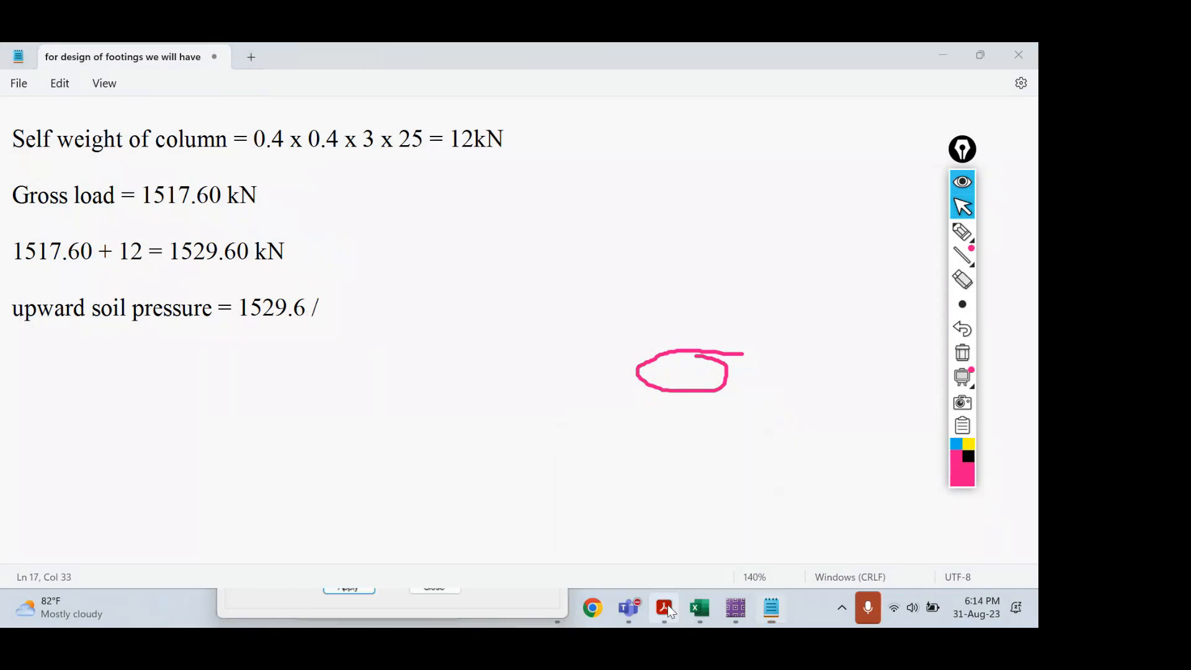
pyautogui.click(665, 608)
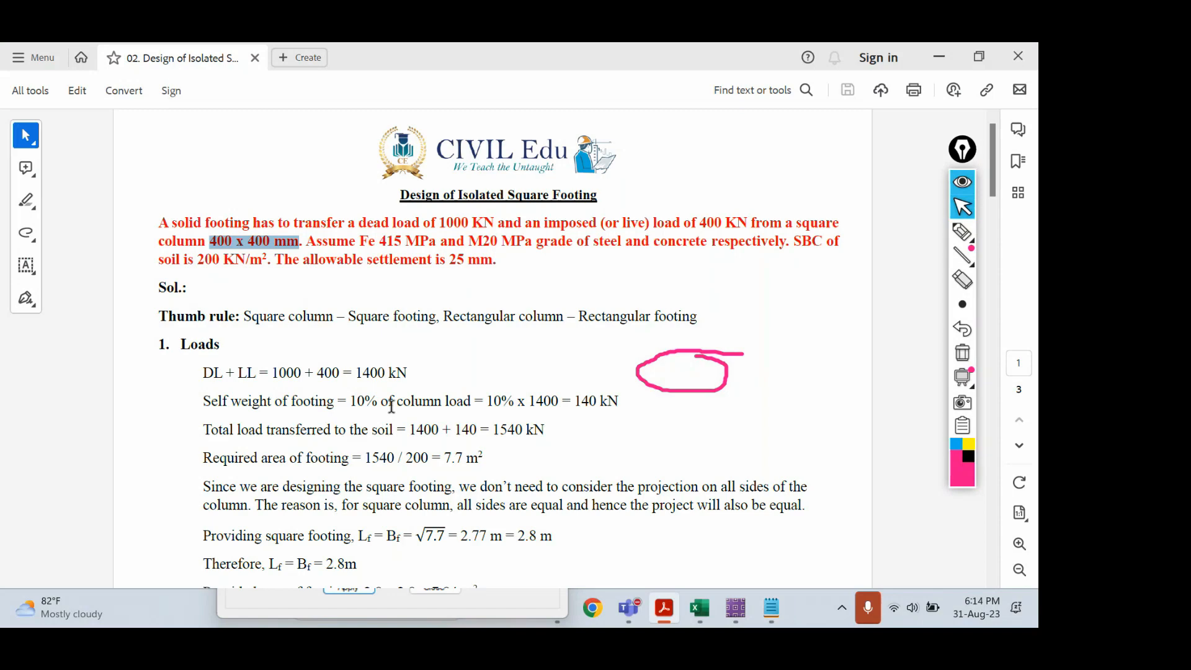
pyautogui.scroll(-1, 390, 406)
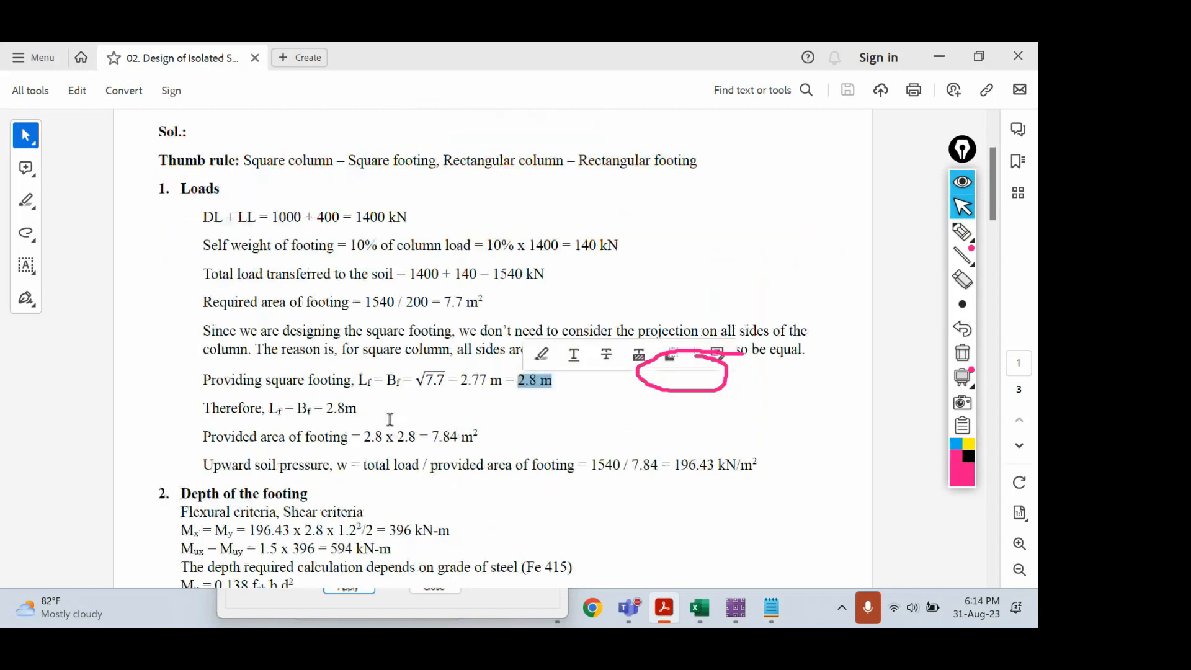
pyautogui.moveTo(268, 409); pyautogui.dragTo(374, 415)
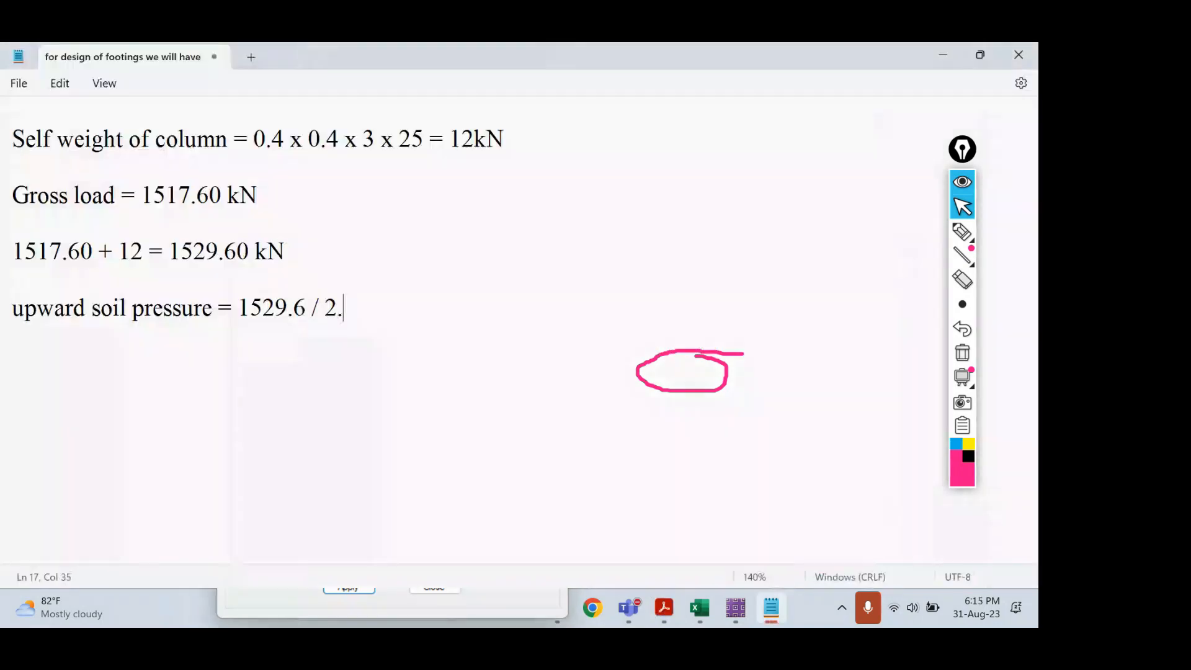
pyautogui.write('8 x 2.8')
# Switch to SAFE, open Calculator and bring it up over the Notepad notes.
pyautogui.click(542, 608)
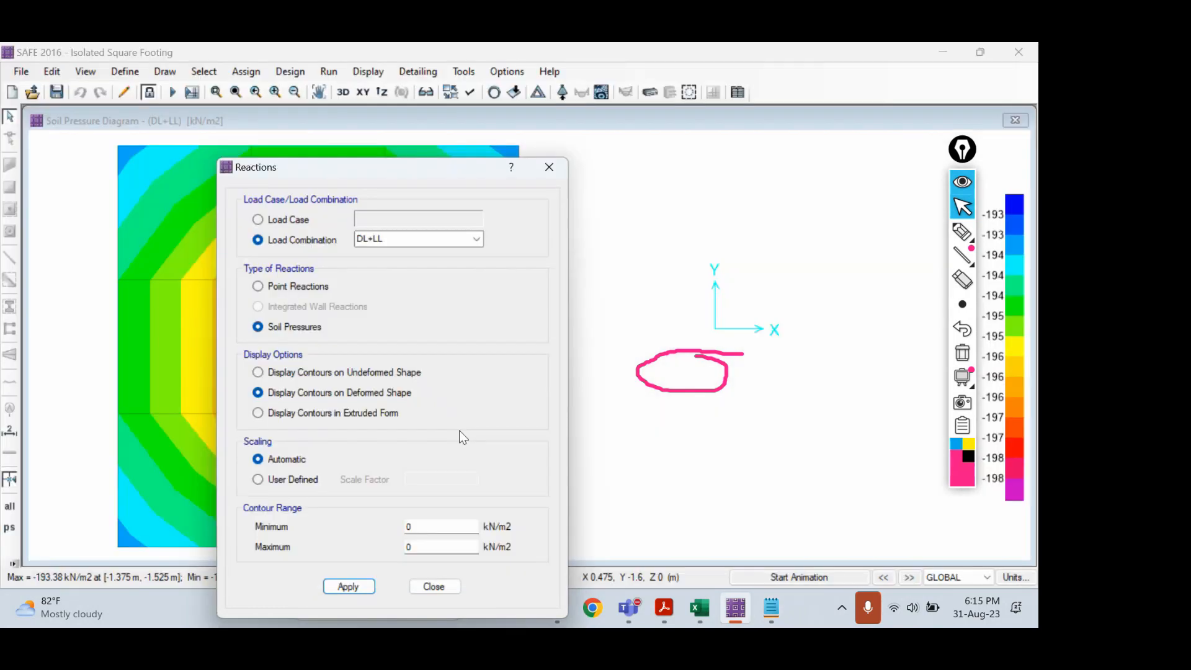
pyautogui.click(399, 609)
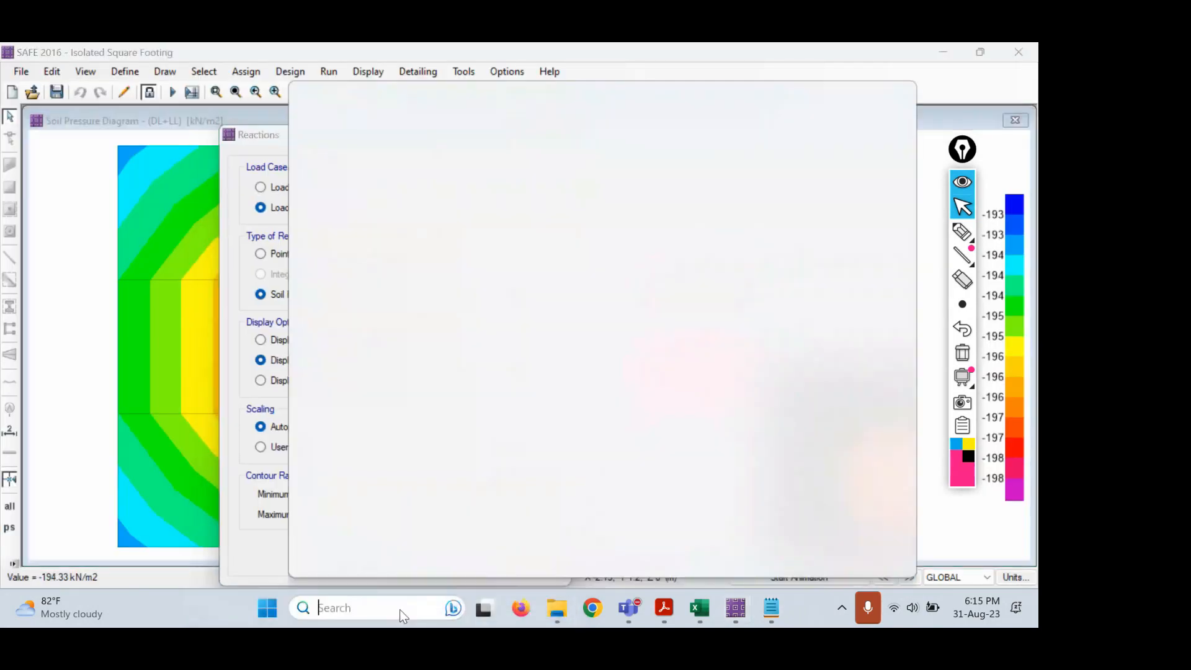
pyautogui.write('cal')
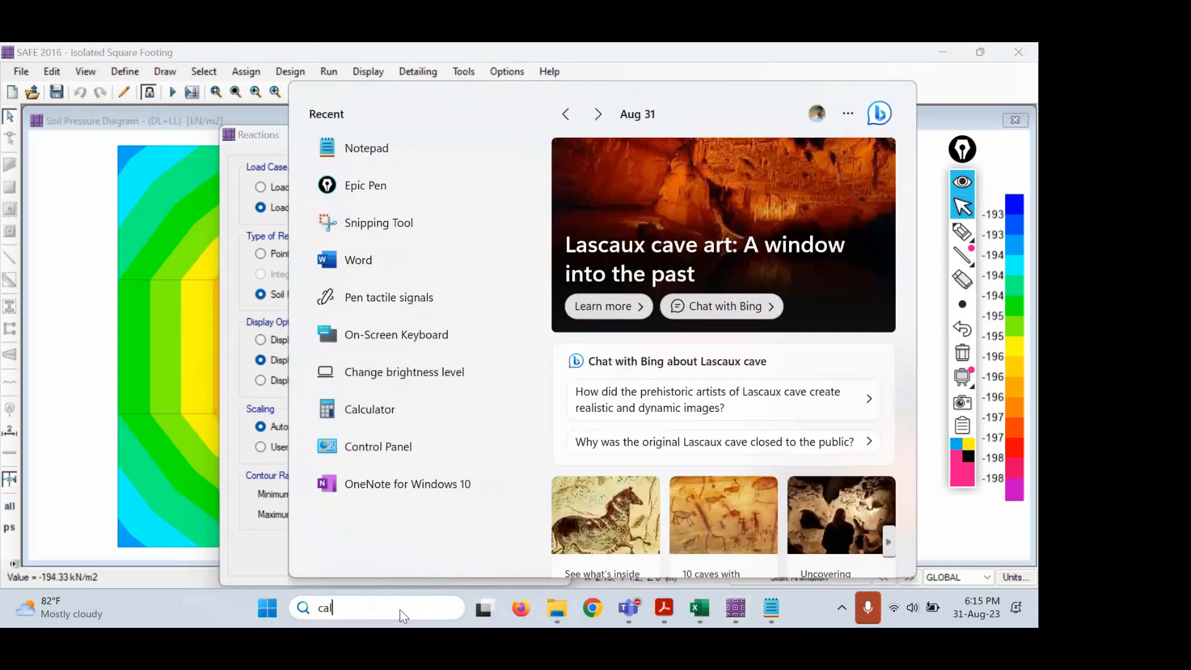
pyautogui.press('Return')
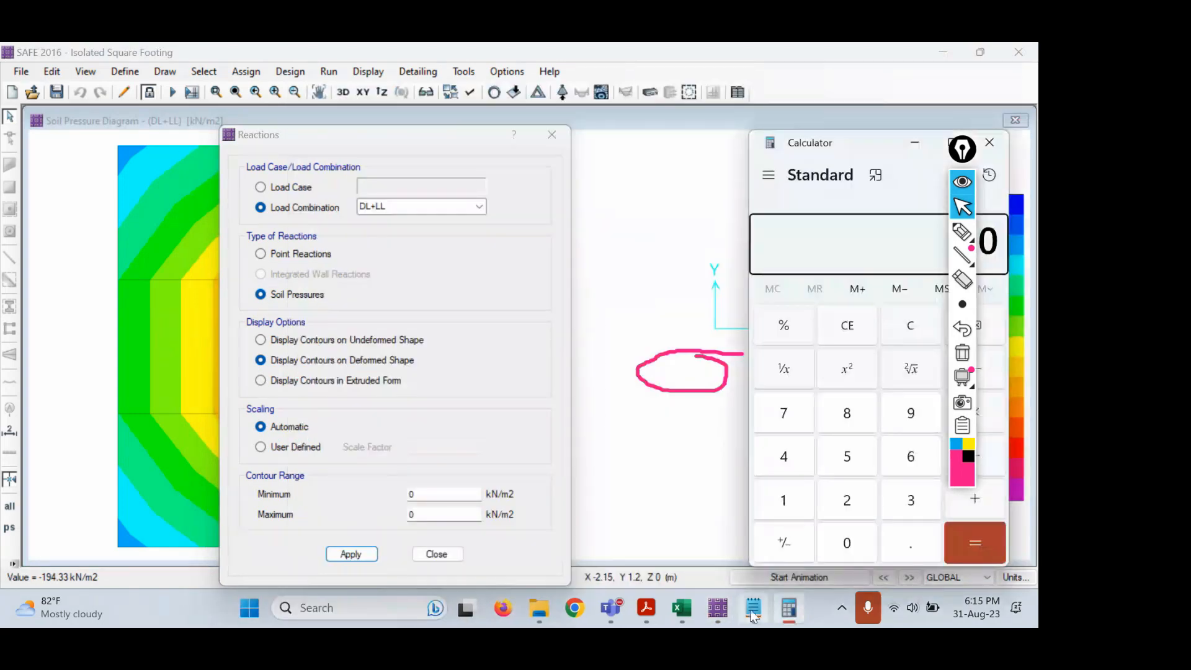
pyautogui.click(752, 610)
pyautogui.click(618, 462)
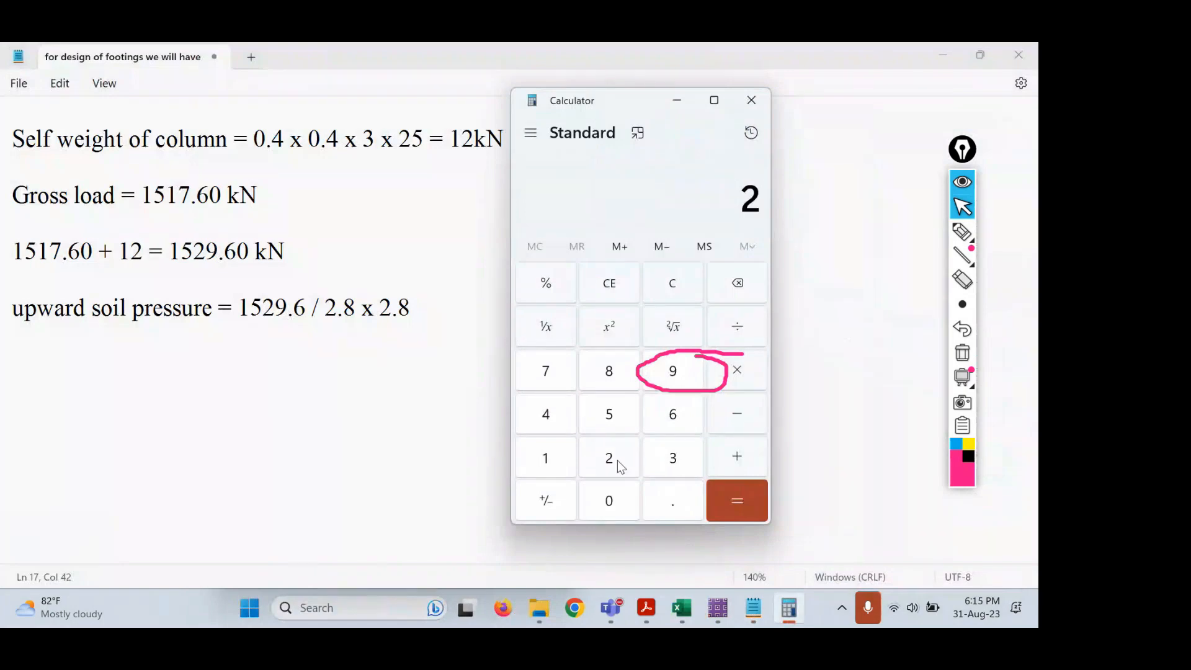
pyautogui.click(664, 496)
pyautogui.click(610, 374)
pyautogui.press('Return')
pyautogui.click(667, 289)
# Calculate 1529.6 ÷ 7.84 in Calculator.
pyautogui.write('1529')
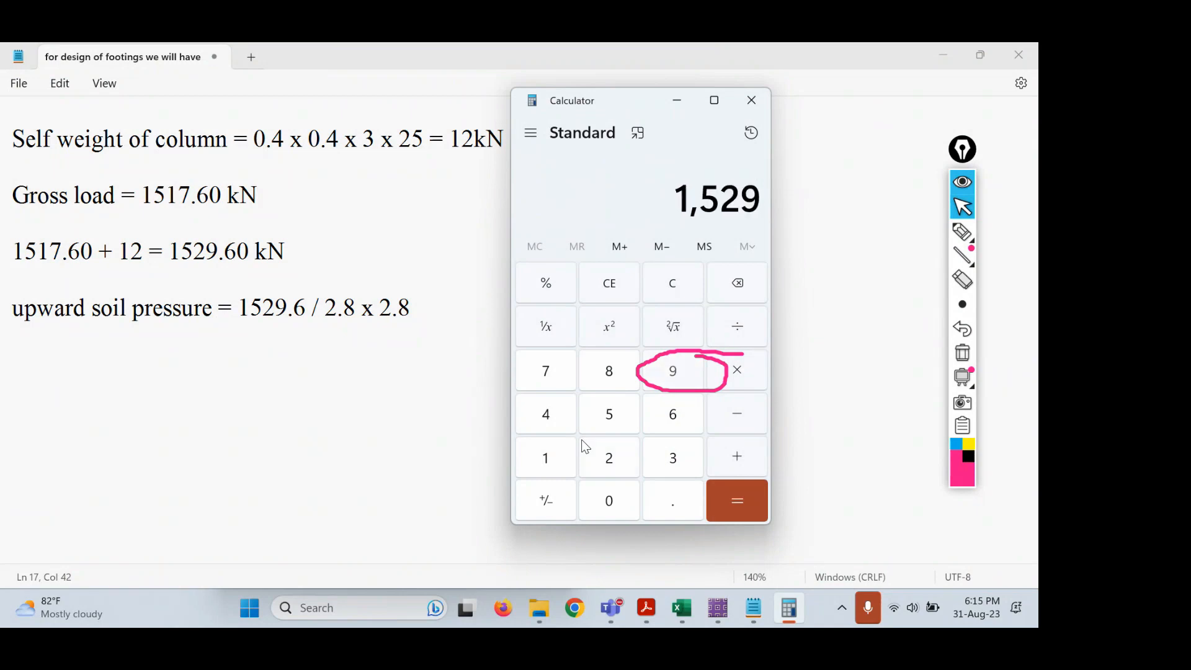
pyautogui.write('.6/7')
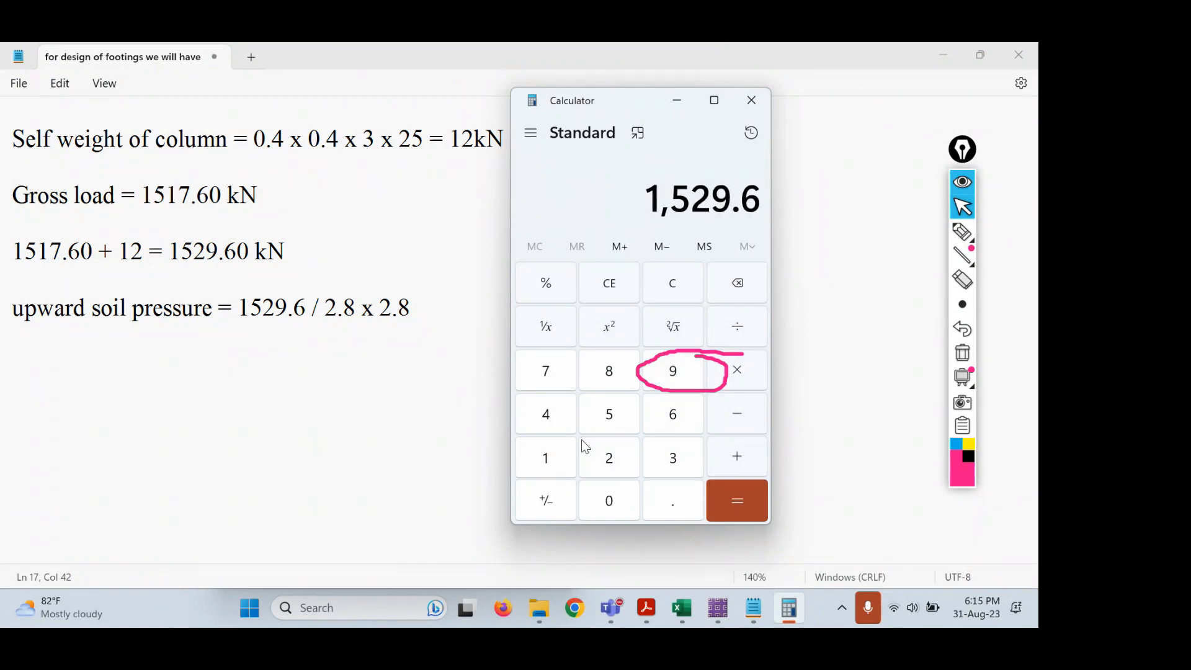
pyautogui.press('BackSpace')
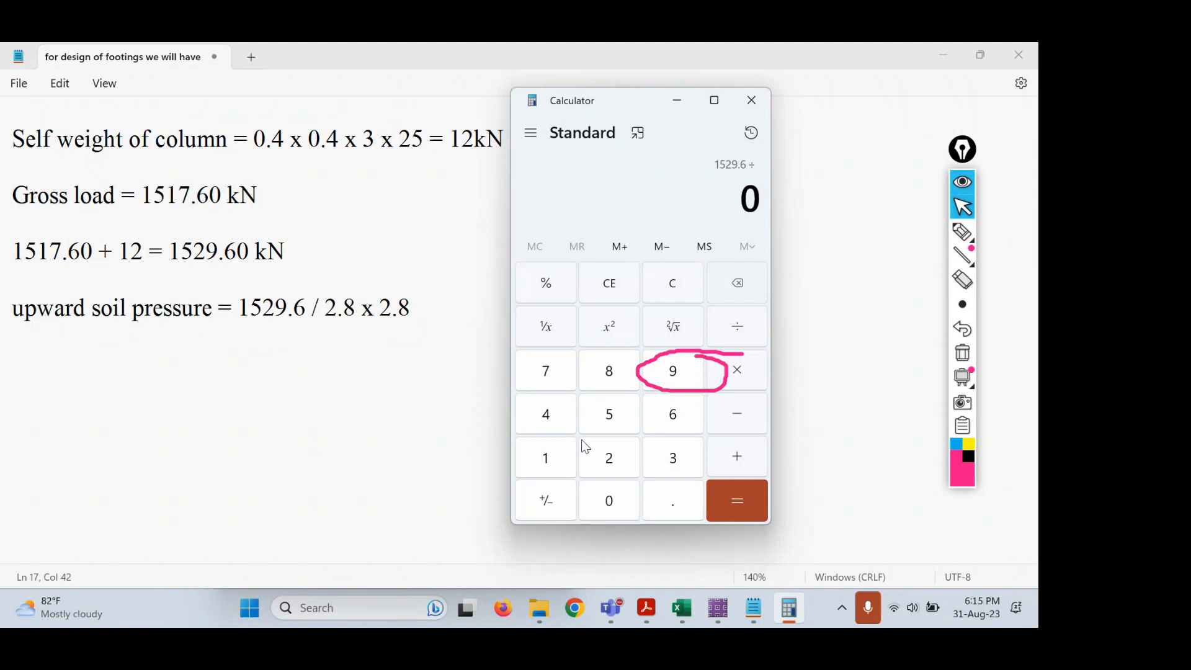
pyautogui.write('7.84')
pyautogui.press('Return')
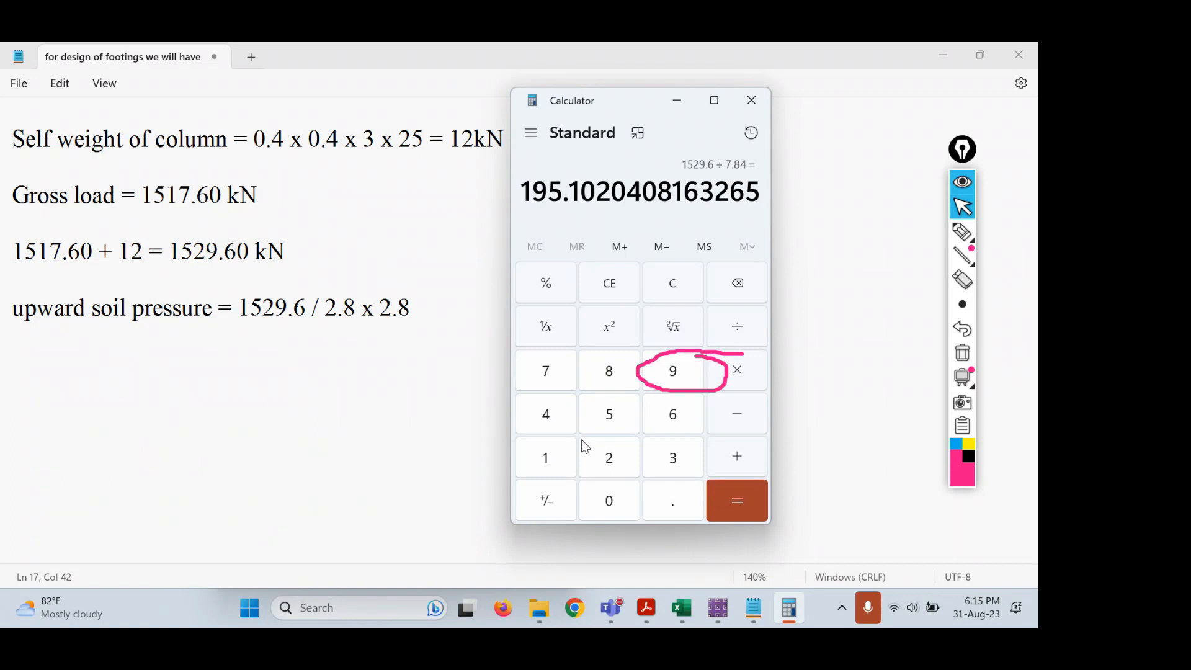
# Complete the upward soil pressure line in the Notepad notes with "= 195.10 kN/m2".
pyautogui.click(893, 308)
pyautogui.write('=')
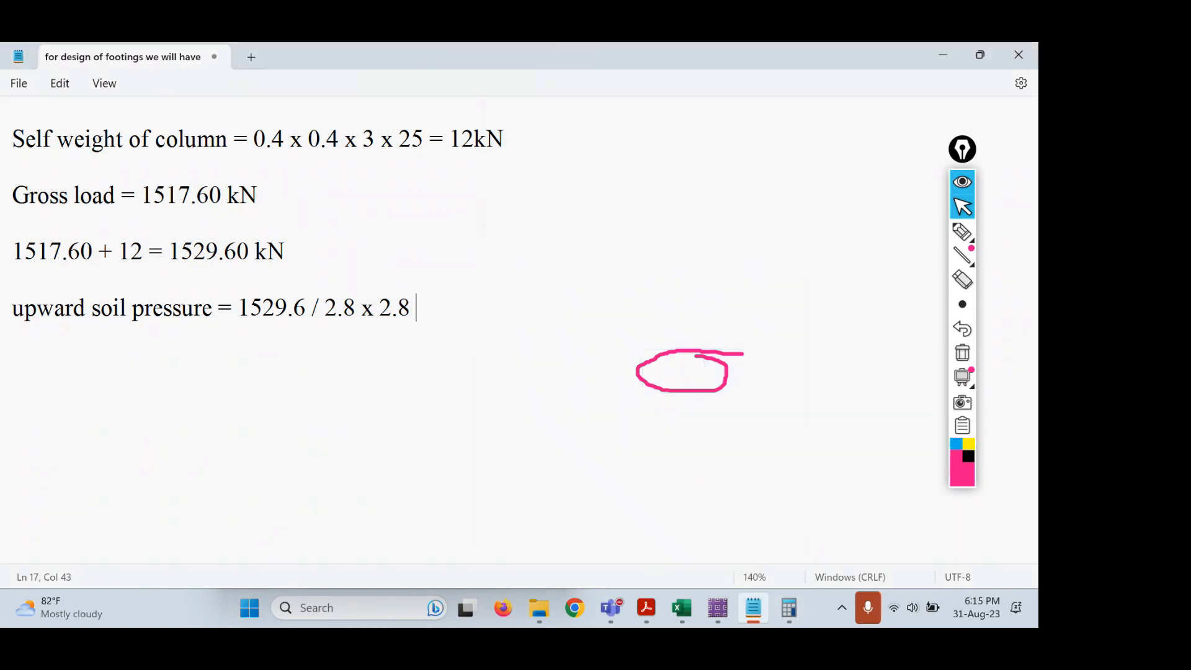
pyautogui.write(' 195.10 kN')
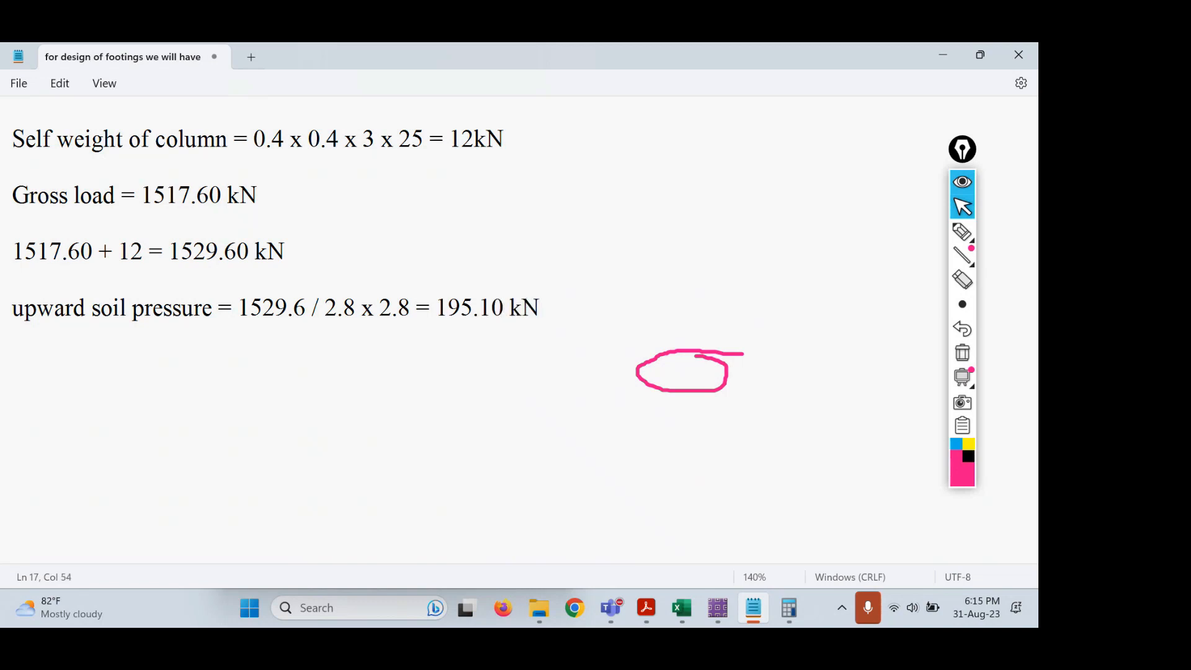
pyautogui.write('/,2')
pyautogui.press('BackSpace')
pyautogui.press('BackSpace')
pyautogui.write('m2')
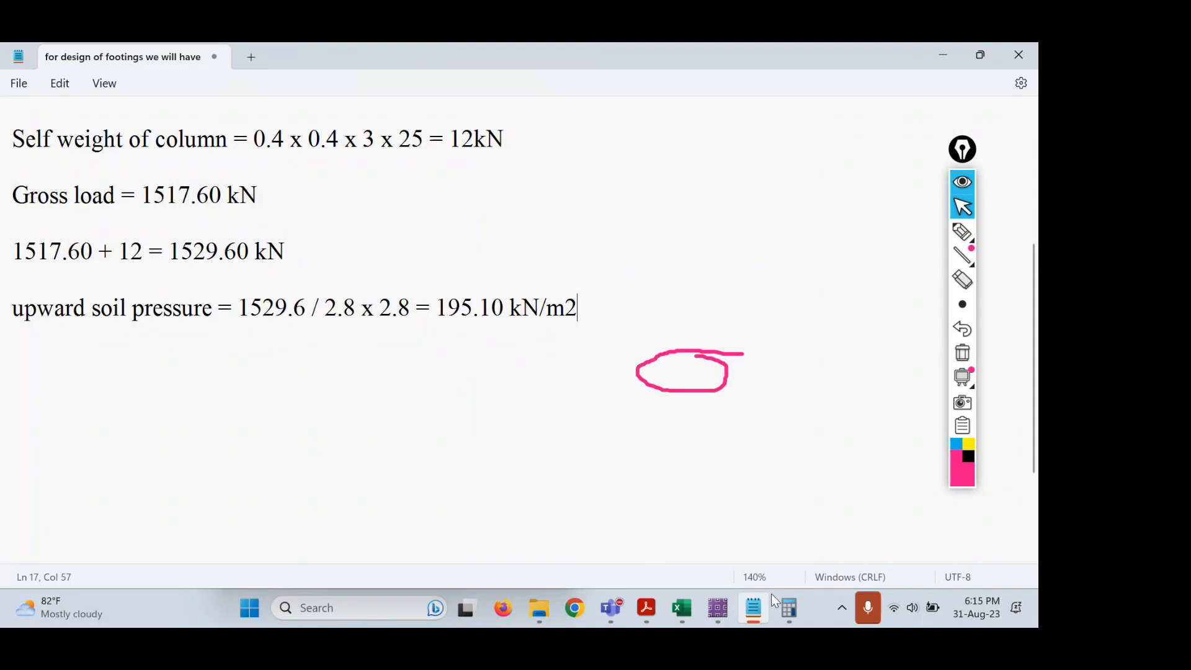
# Switch to SAFE and move the Reactions dialog off the soil pressure diagram to inspect the pressure values.
pyautogui.click(717, 608)
pyautogui.moveTo(418, 134); pyautogui.dragTo(691, 142)
pyautogui.click(316, 350)
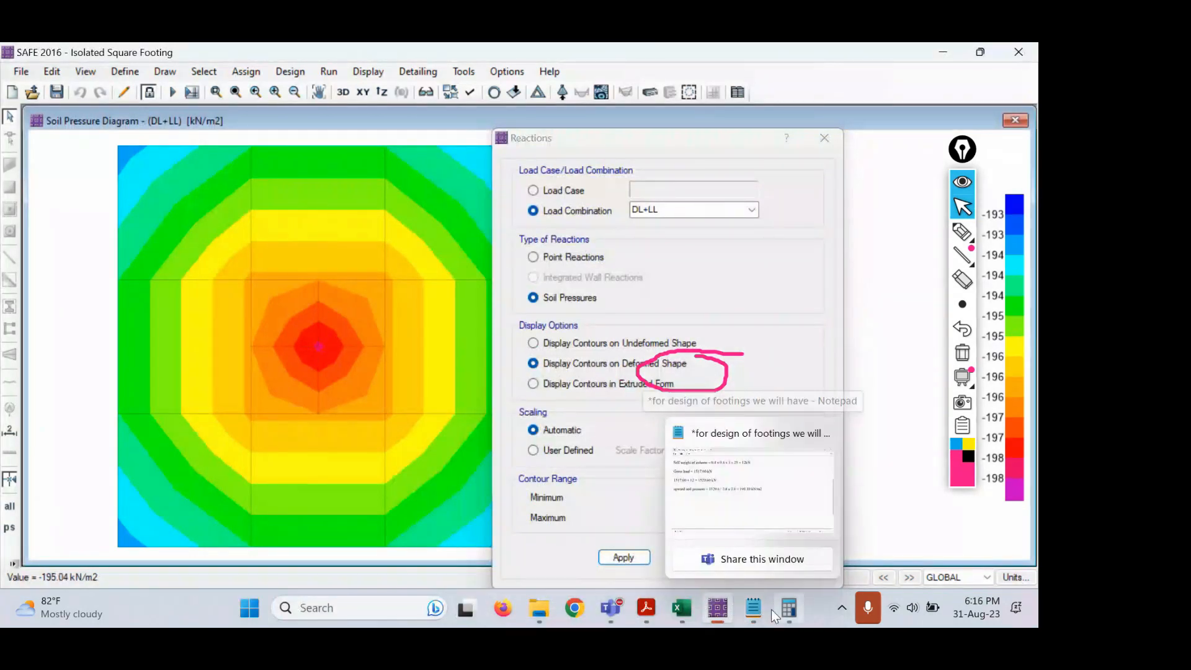
# Bring up the Notepad notes as a smaller window over the SAFE diagram and clear the pen markings from the screen.
pyautogui.click(747, 609)
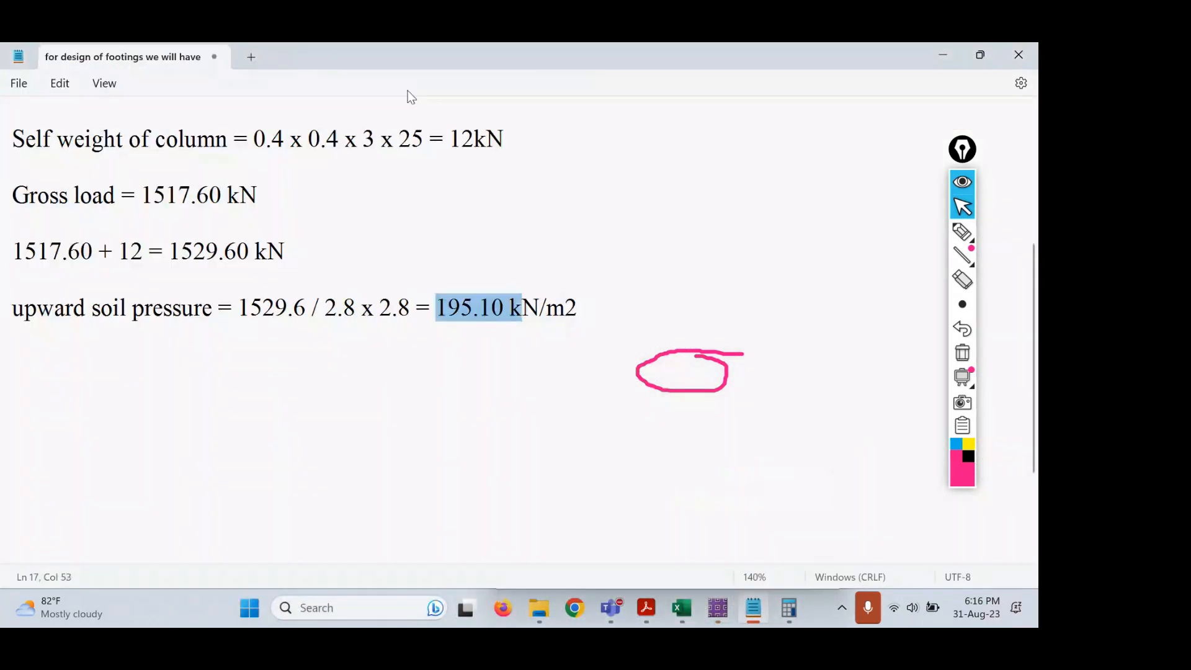
pyautogui.doubleClick(395, 61)
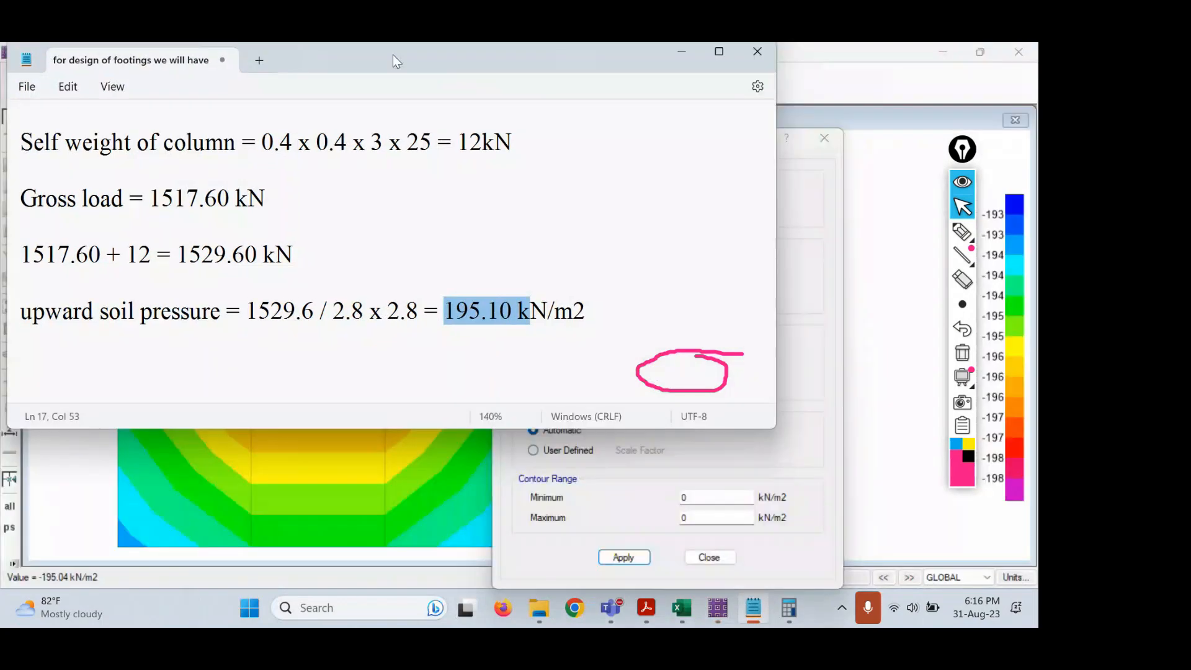
pyautogui.moveTo(392, 55); pyautogui.dragTo(694, 78)
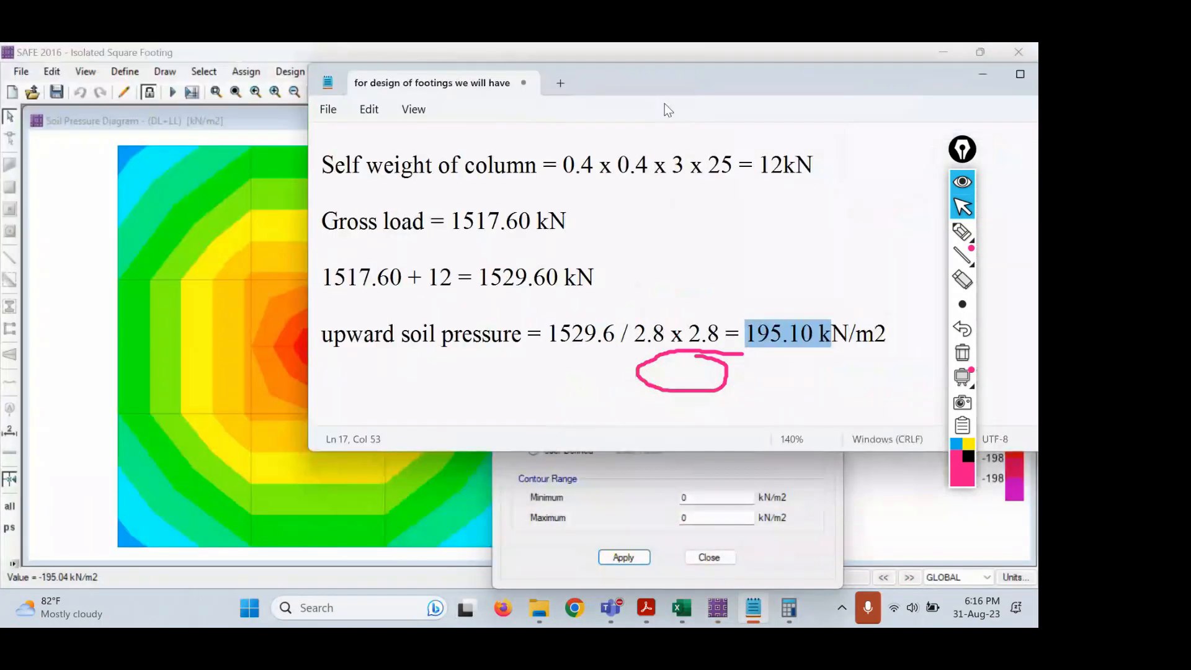
pyautogui.click(962, 352)
# Try to place the Notepad notes side by side with the SAFE soil pressure diagram.
pyautogui.moveTo(583, 76)
pyautogui.mouseDown()
pyautogui.moveTo(649, 55)
pyautogui.moveTo(604, 83)
pyautogui.moveTo(511, 98)
pyautogui.mouseUp()
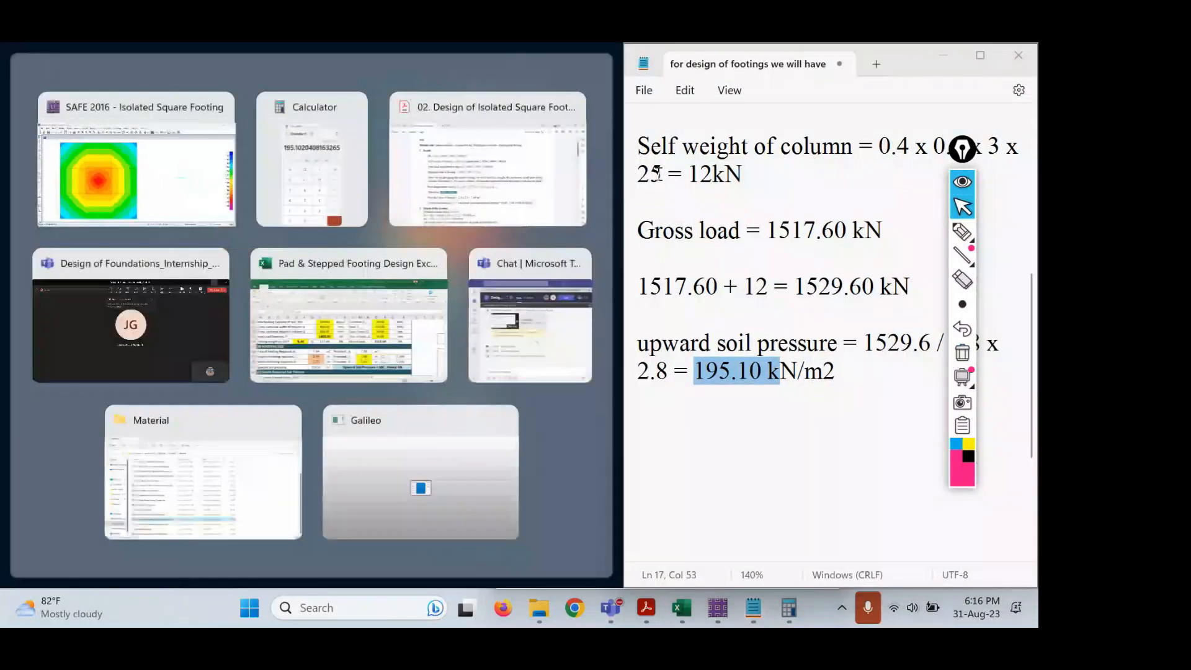
pyautogui.click(195, 173)
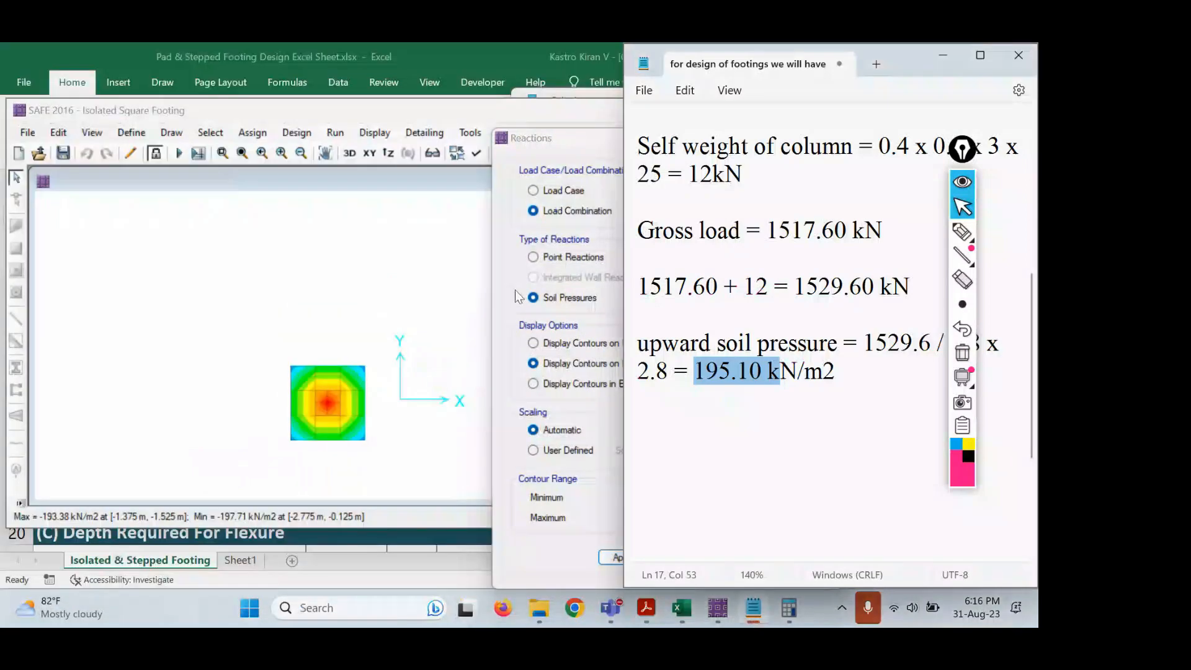
pyautogui.click(367, 101)
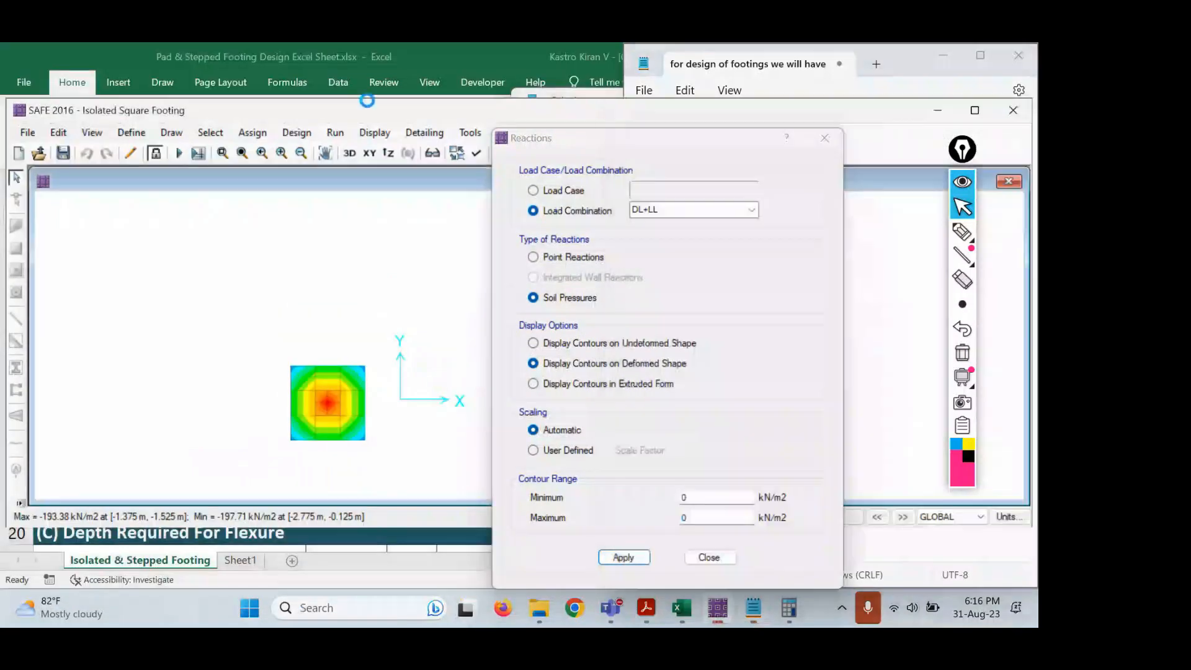
pyautogui.click(979, 118)
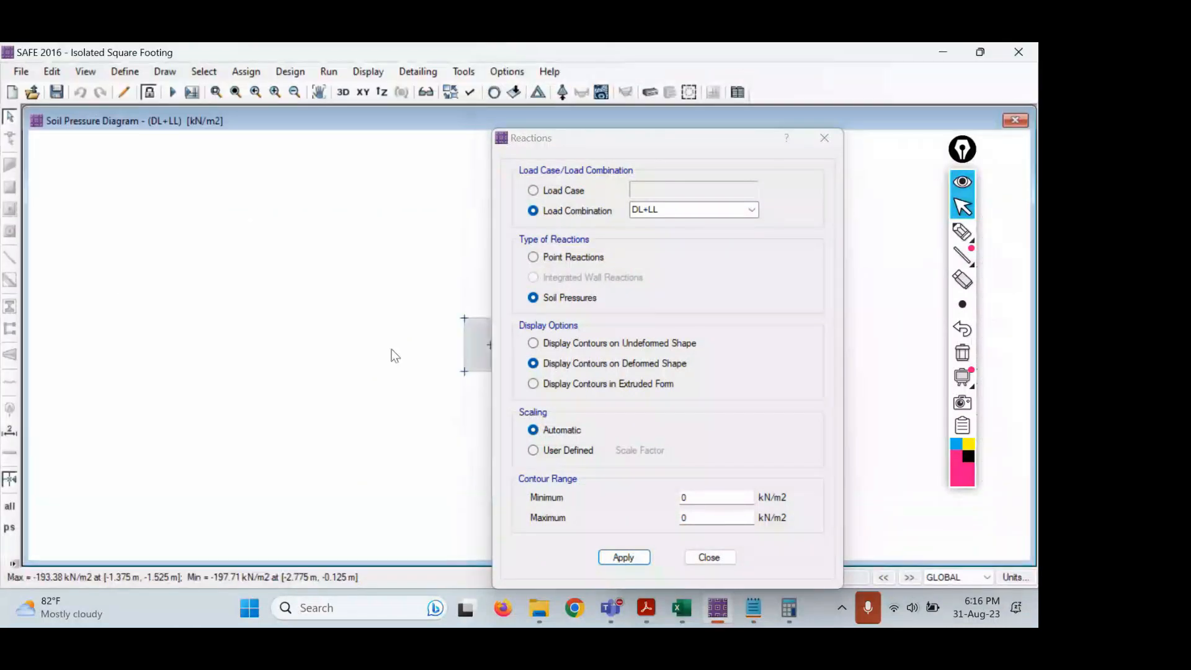
# Examine the enlarged soil pressure diagram in SAFE and review the column self weight line in the maximized Notepad notes.
pyautogui.scroll(3, 446, 348)
pyautogui.moveTo(446, 348); pyautogui.dragTo(187, 358, button='middle')
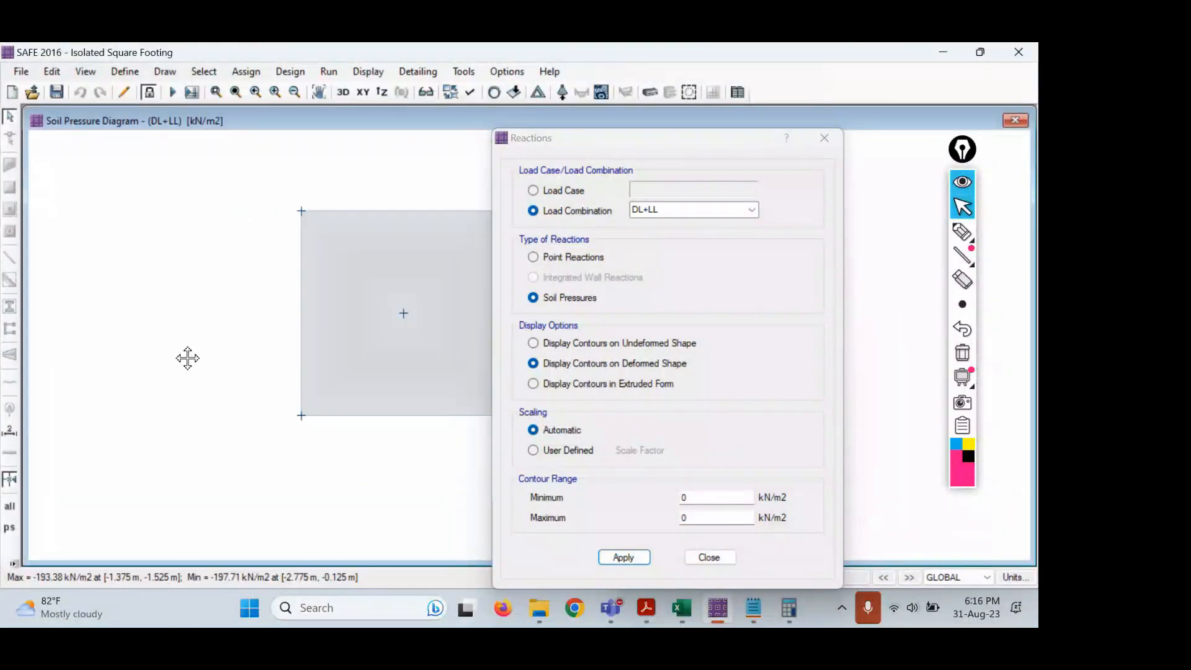
pyautogui.click(755, 611)
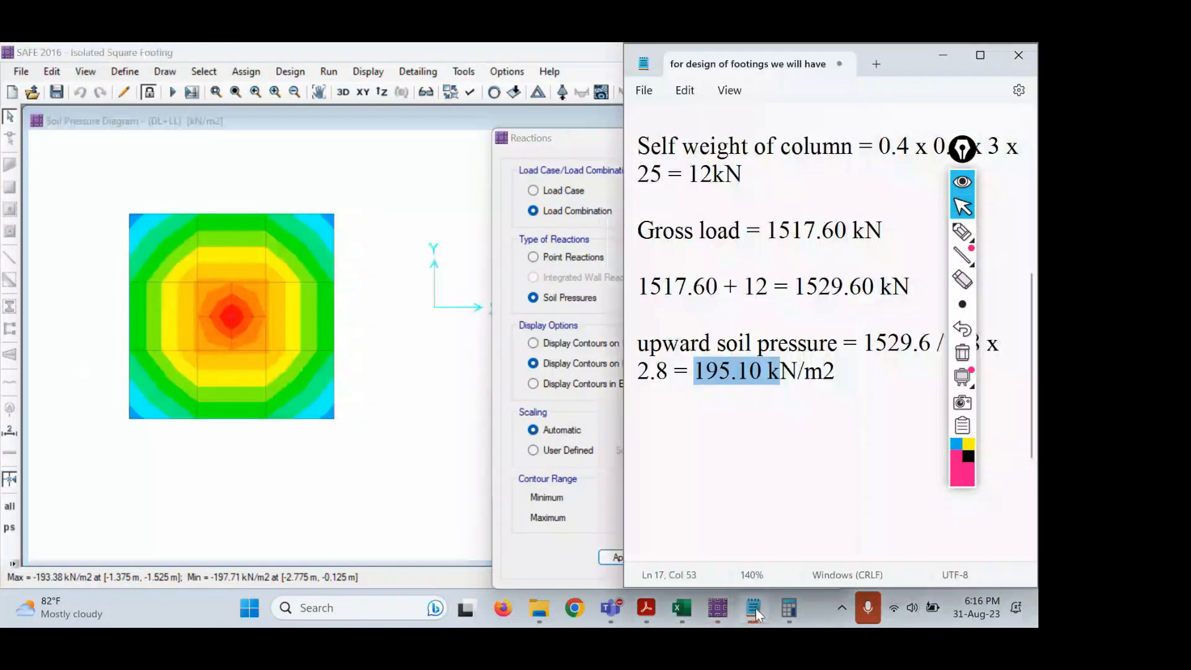
pyautogui.click(980, 55)
pyautogui.moveTo(13, 141); pyautogui.dragTo(509, 141)
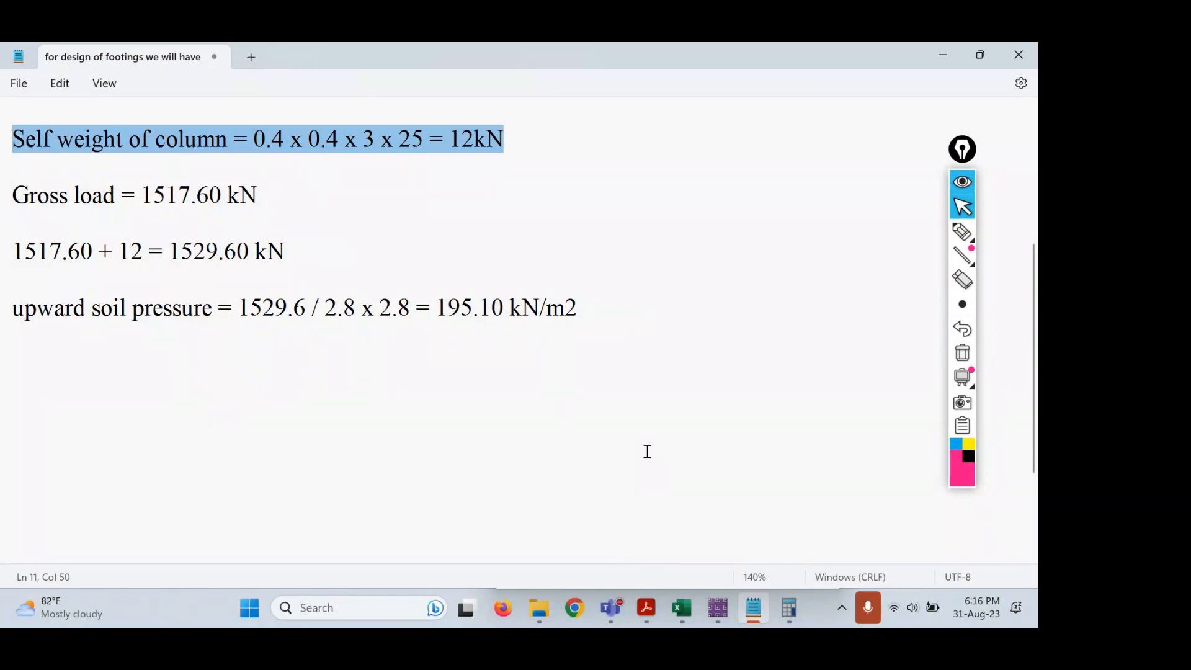
# Switch to SAFE, collapse the annotation tools and move the Reactions dialog clear to read the soil pressure at the footing's centre.
pyautogui.click(701, 611)
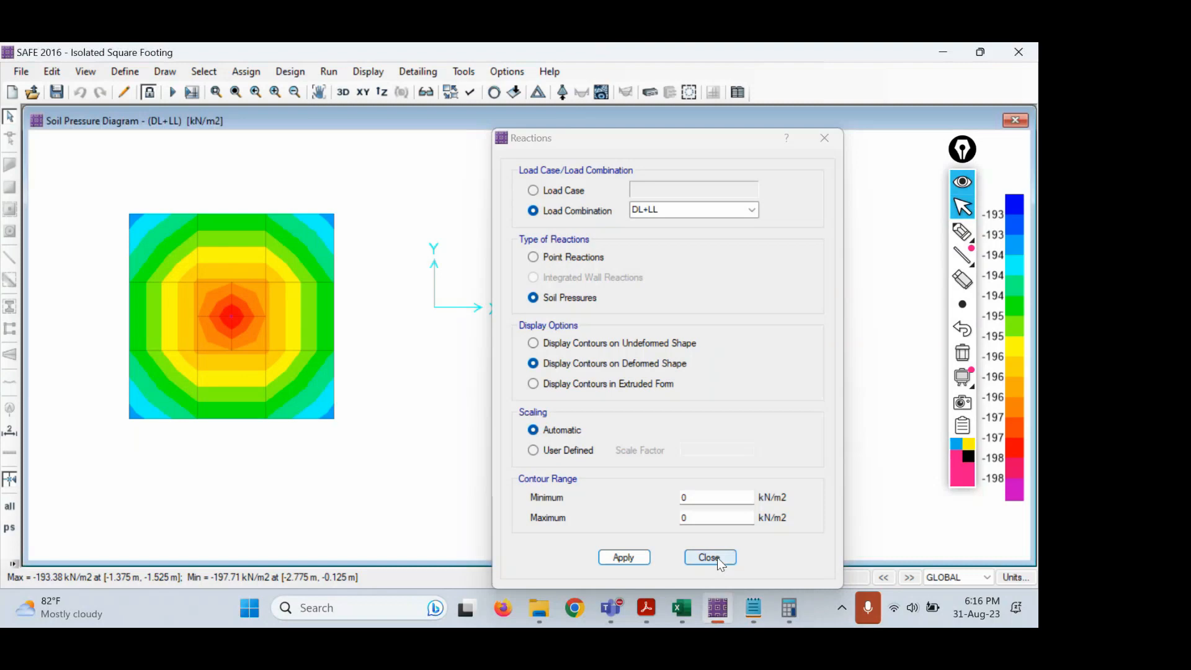
pyautogui.click(962, 181)
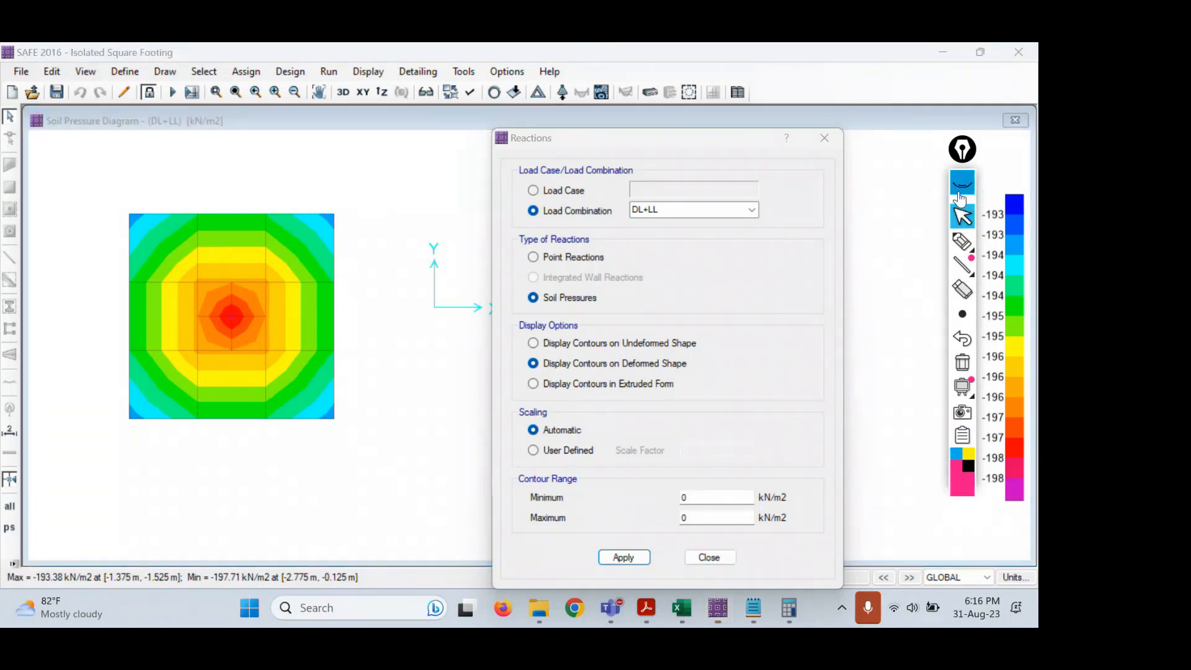
pyautogui.click(260, 310)
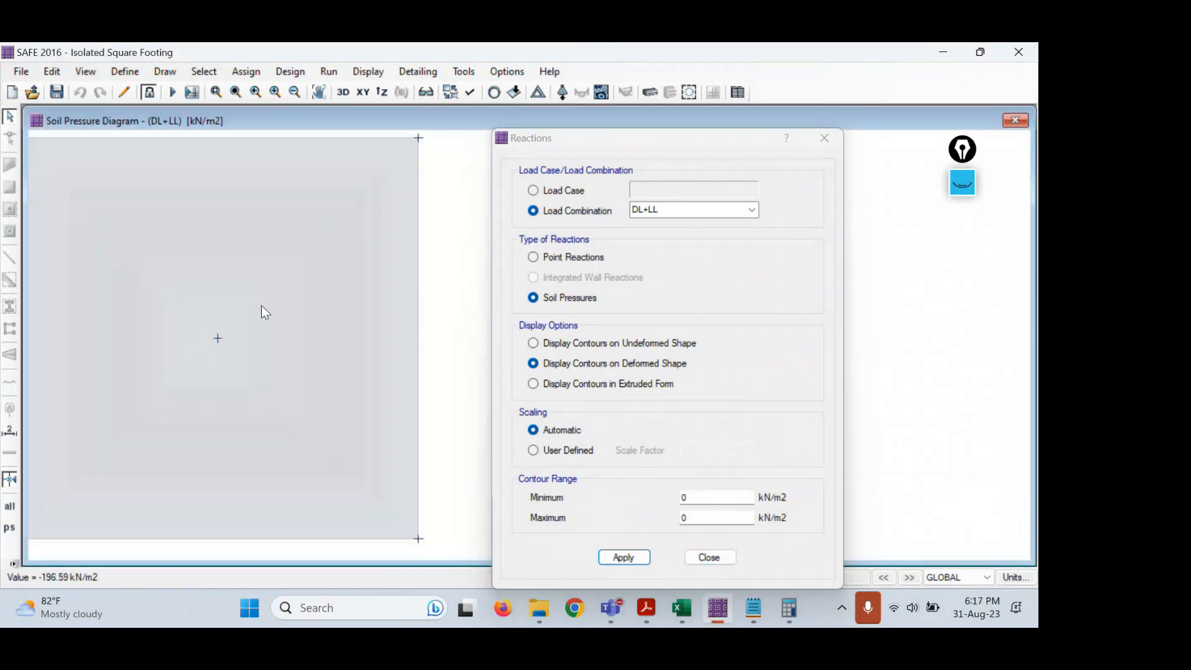
pyautogui.moveTo(680, 144); pyautogui.dragTo(779, 146)
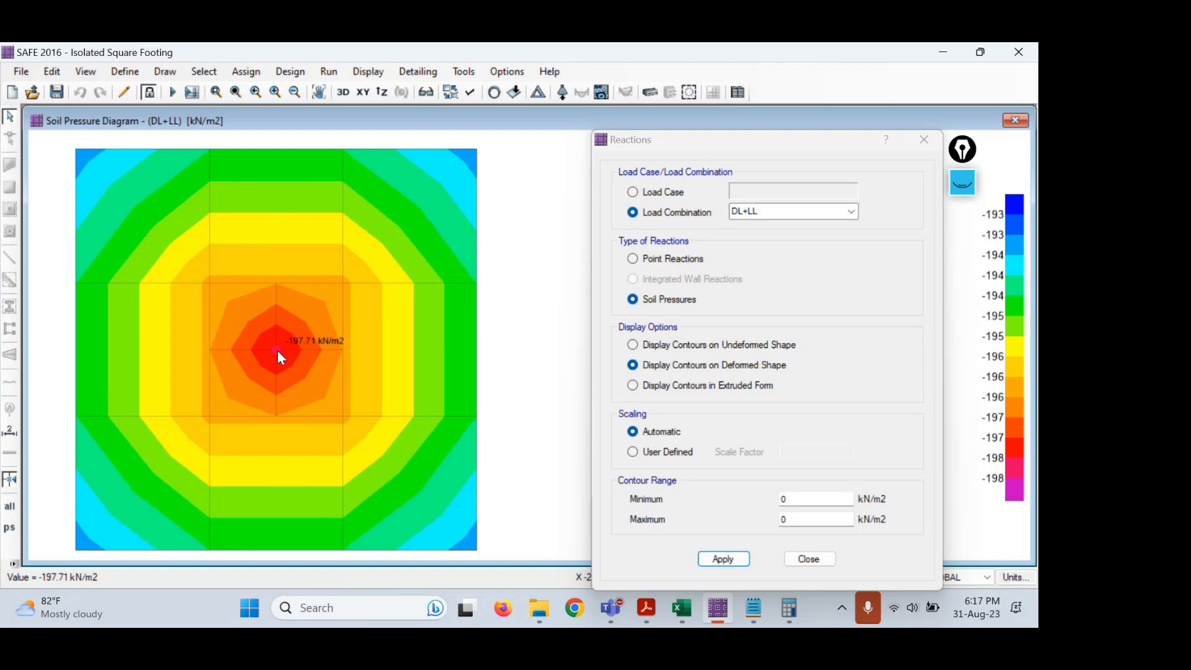
# Switch to Notepad and add the line "upward soil pressure < SBC of soil" at the end, leaving a blank line before it.
pyautogui.click(764, 619)
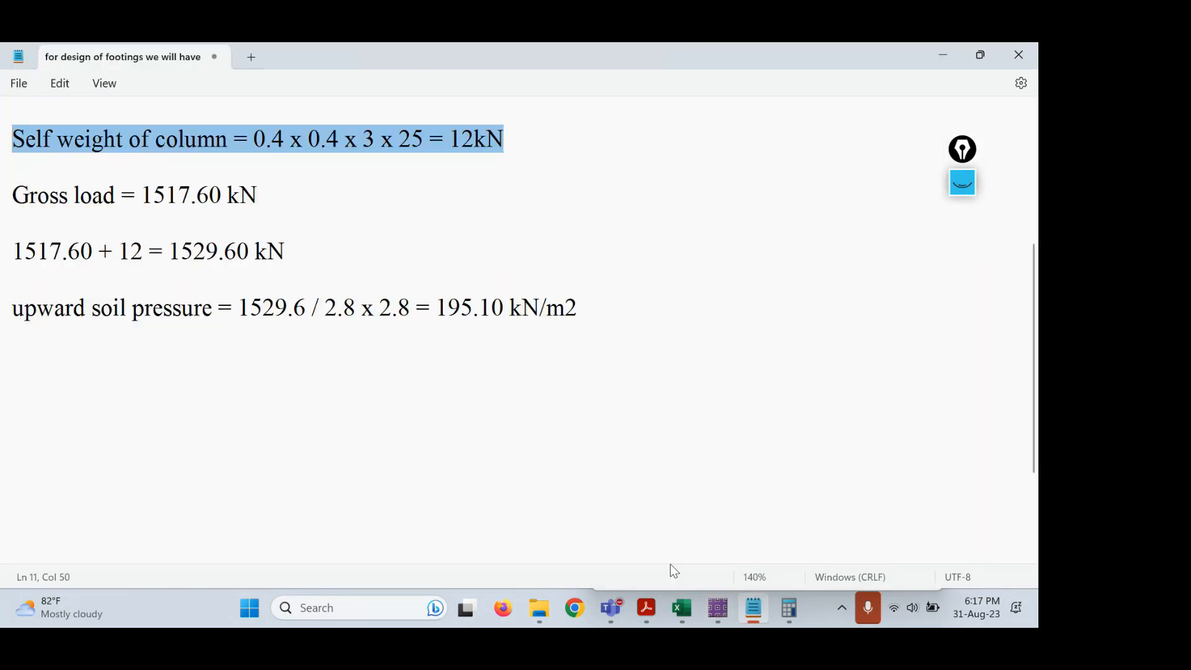
pyautogui.click(669, 310)
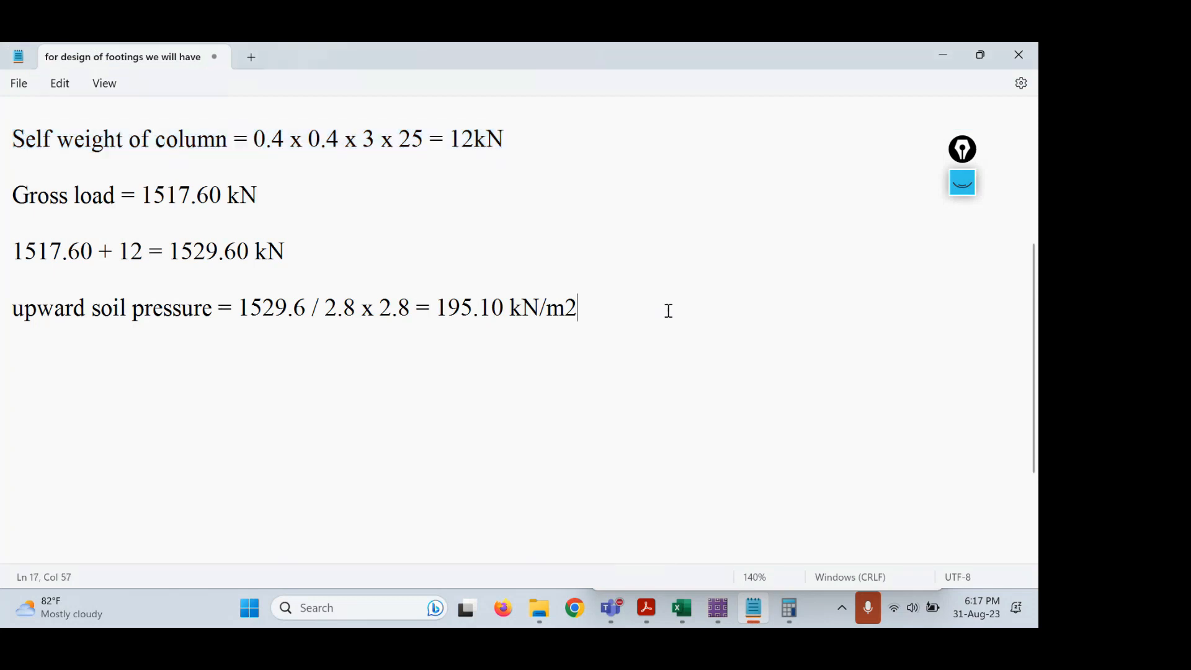
pyautogui.press('Return')
pyautogui.press('Return')
pyautogui.write('upward soil pressure < S')
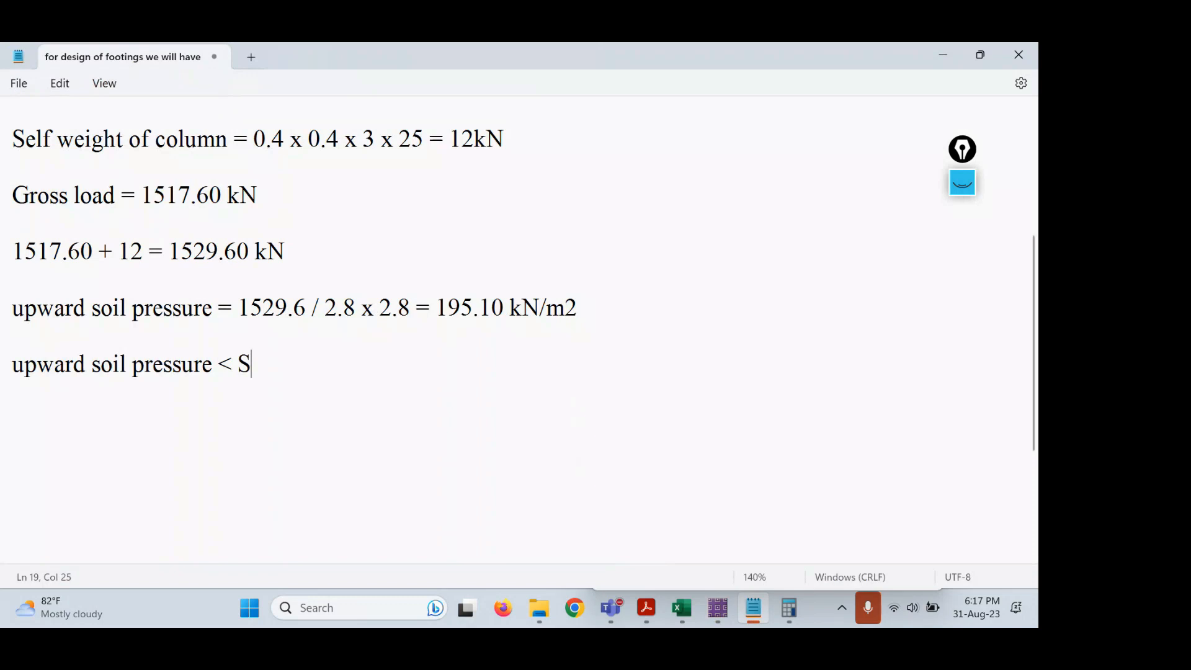
pyautogui.write('BC of so')
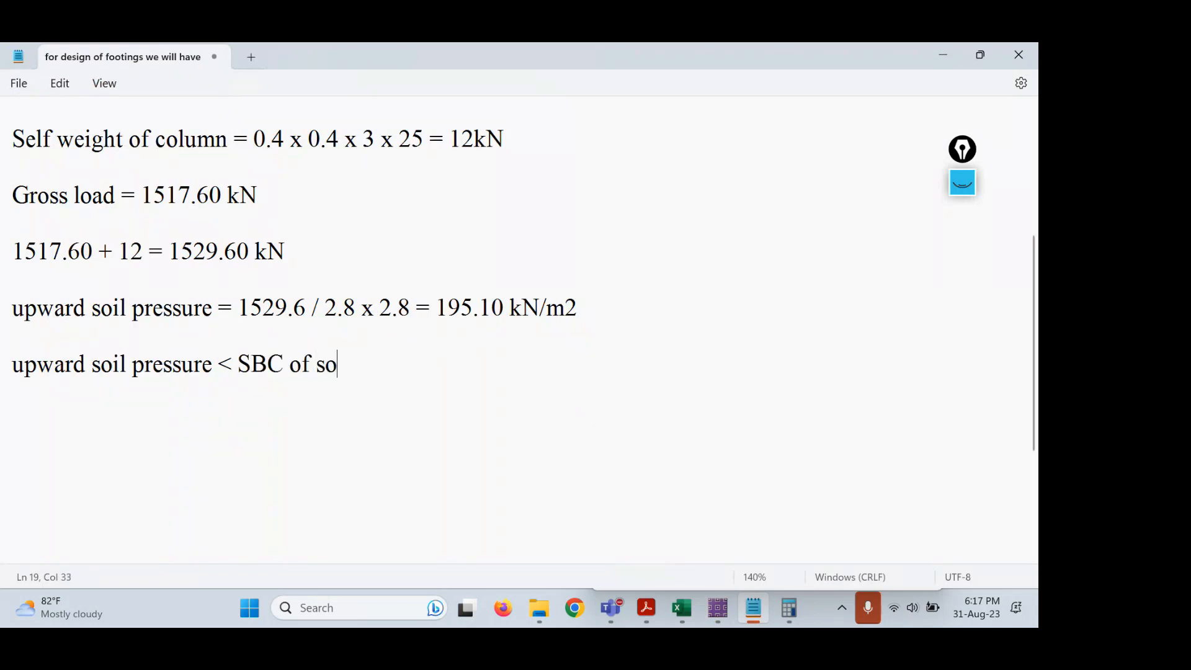
pyautogui.write('il')
# Write the check "197.71 < 200" on a new line beneath, looking up the soil's bearing capacity in the design PDF.
pyautogui.press('Return')
pyautogui.write('197')
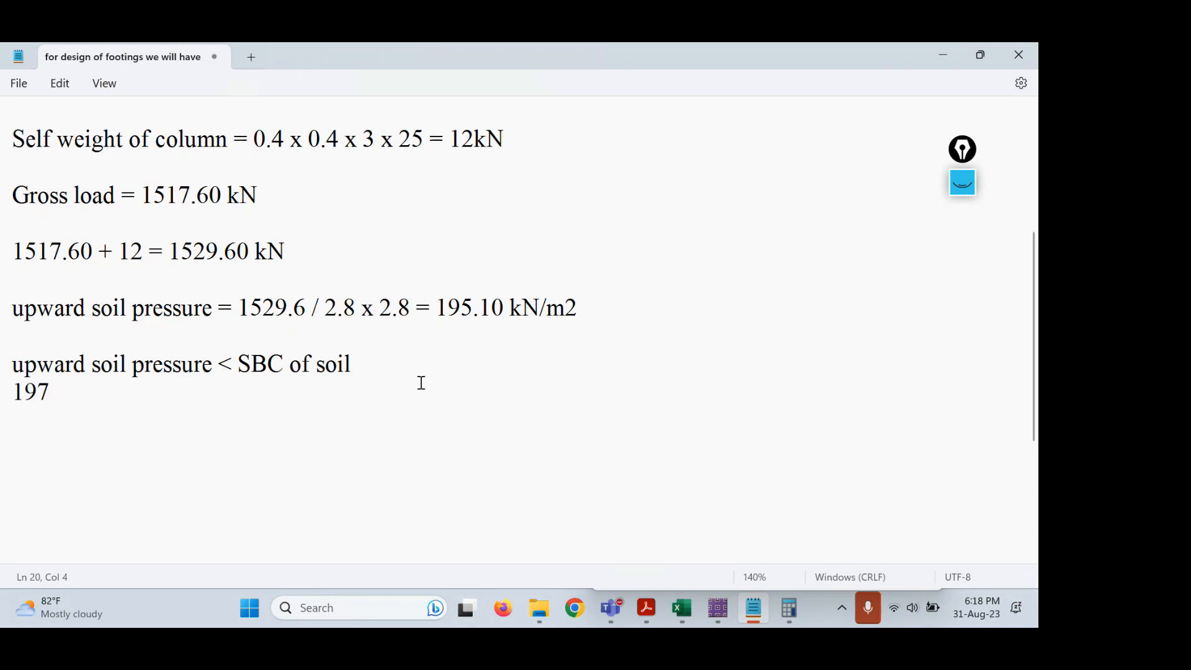
pyautogui.write('.71 <')
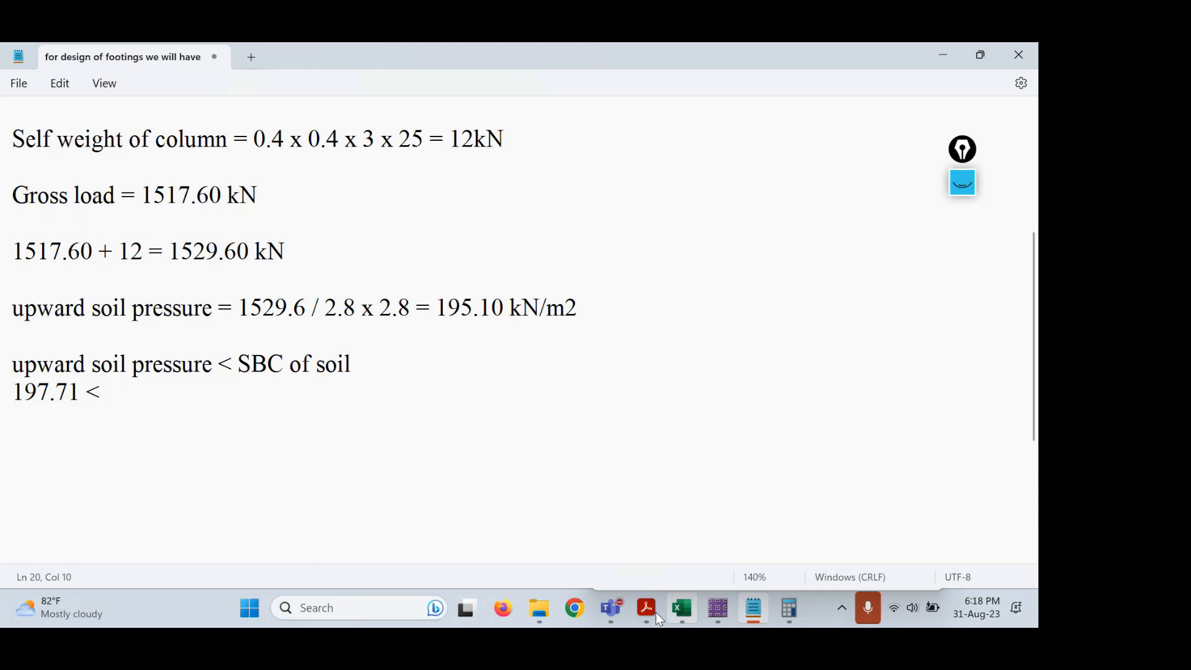
pyautogui.click(644, 619)
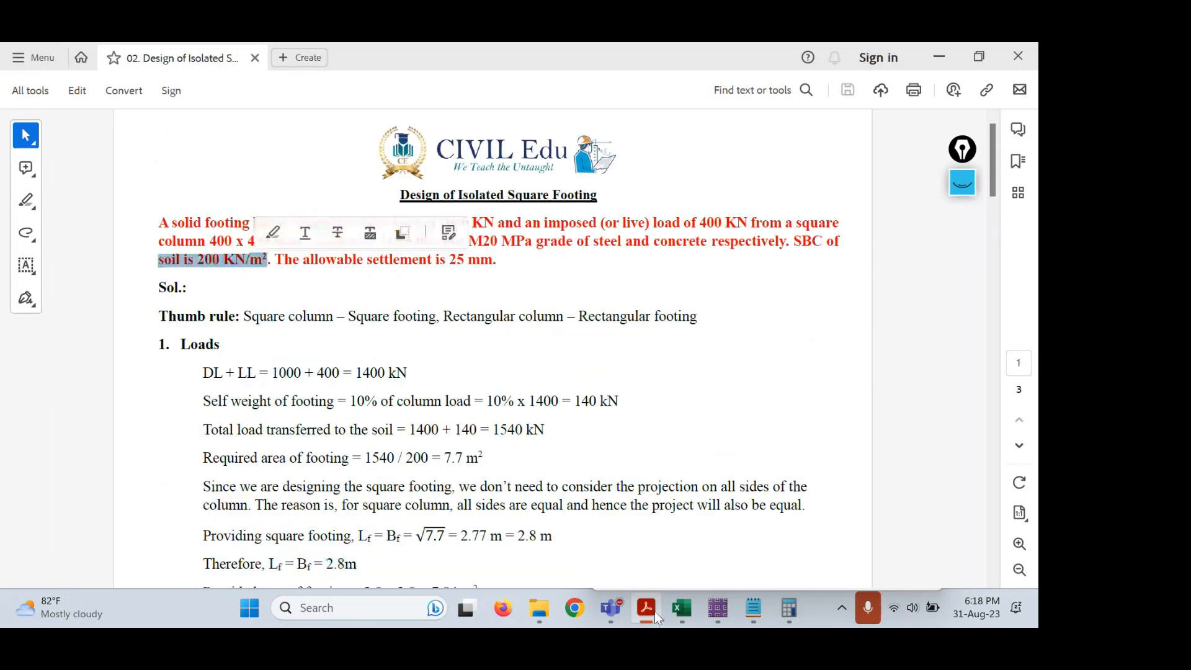
pyautogui.click(654, 611)
pyautogui.moveTo(23, 390); pyautogui.dragTo(144, 392)
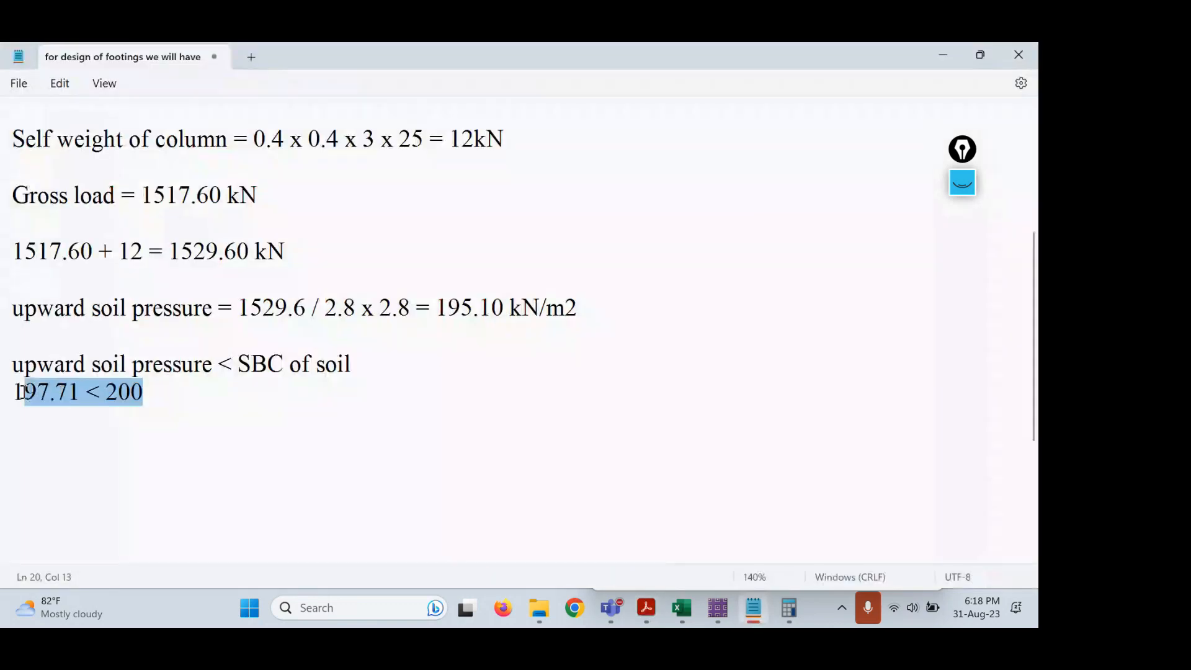
# Check the soil pressures in SAFE, then expand the annotation tools and move the Reactions dialog over the diagram to free drawing space.
pyautogui.click(715, 623)
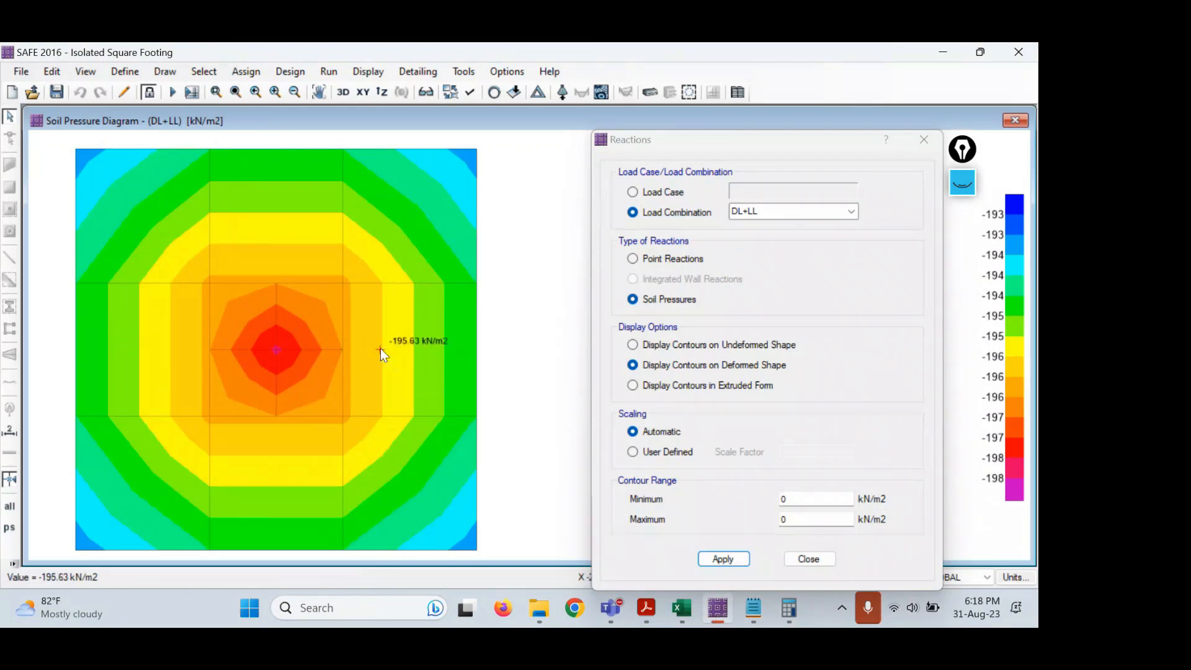
pyautogui.moveTo(280, 354)
pyautogui.click(960, 187)
pyautogui.moveTo(813, 147); pyautogui.dragTo(296, 151)
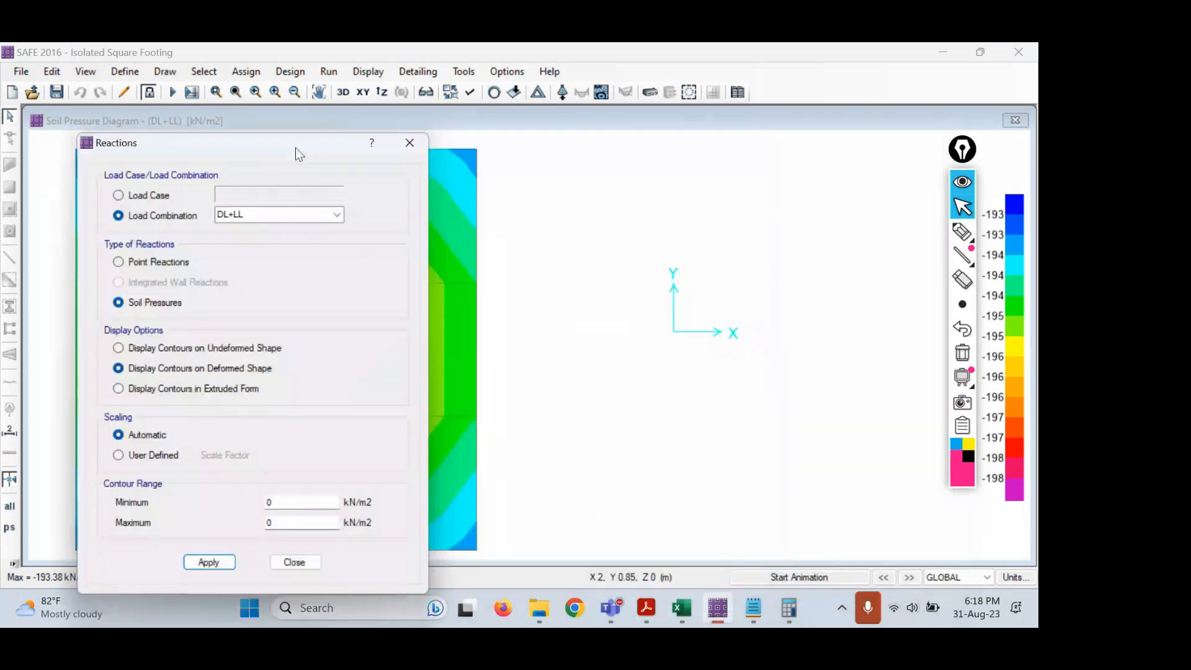
# Sketch with the pen a horizontal line with a downward arrow marked "L" and "x" above it and an upward arrow marked "Y" below.
pyautogui.click(962, 232)
pyautogui.moveTo(581, 258); pyautogui.dragTo(886, 248)
pyautogui.moveTo(739, 168)
pyautogui.mouseDown()
pyautogui.moveTo(751, 264)
pyautogui.moveTo(762, 235)
pyautogui.mouseUp()
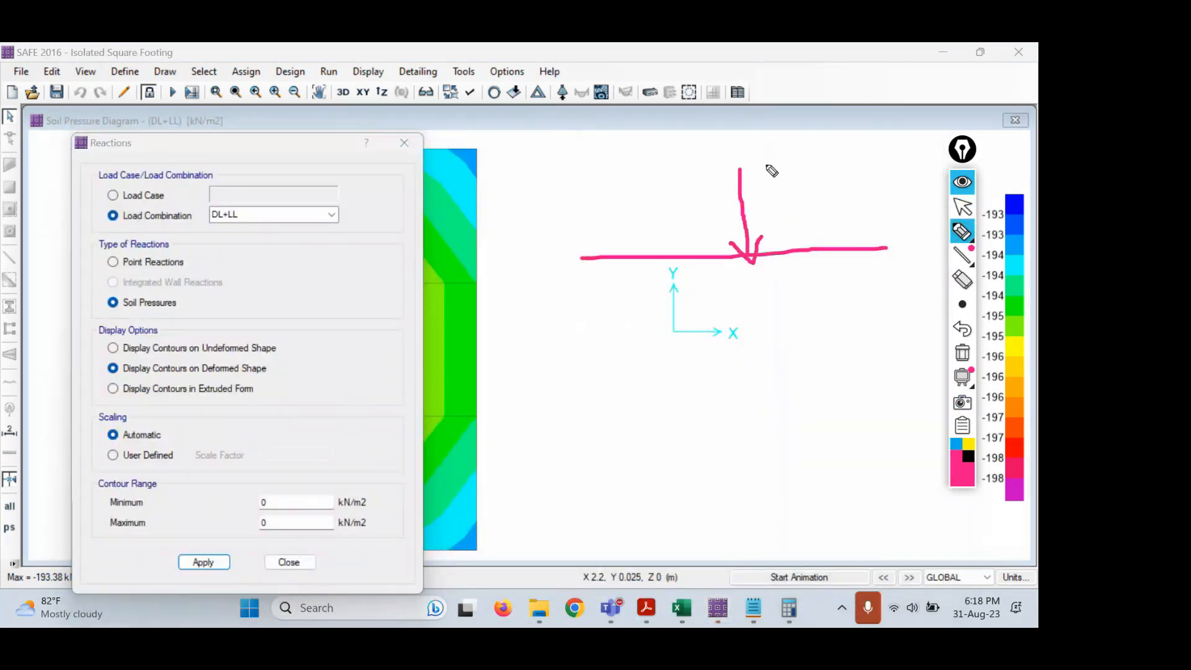
pyautogui.moveTo(764, 154); pyautogui.dragTo(793, 171)
pyautogui.moveTo(703, 272)
pyautogui.mouseDown()
pyautogui.moveTo(715, 376)
pyautogui.moveTo(694, 295)
pyautogui.moveTo(728, 295)
pyautogui.mouseUp()
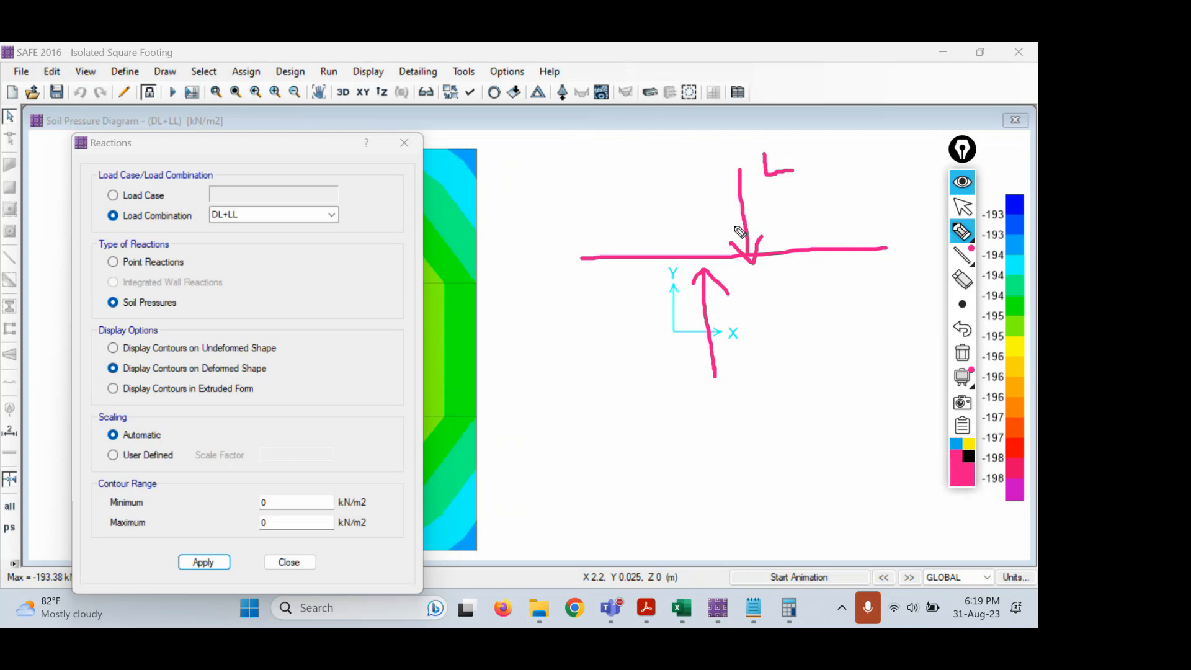
pyautogui.moveTo(711, 145)
pyautogui.mouseDown()
pyautogui.moveTo(701, 163)
pyautogui.moveTo(712, 161)
pyautogui.mouseUp()
pyautogui.moveTo(669, 378); pyautogui.dragTo(688, 415)
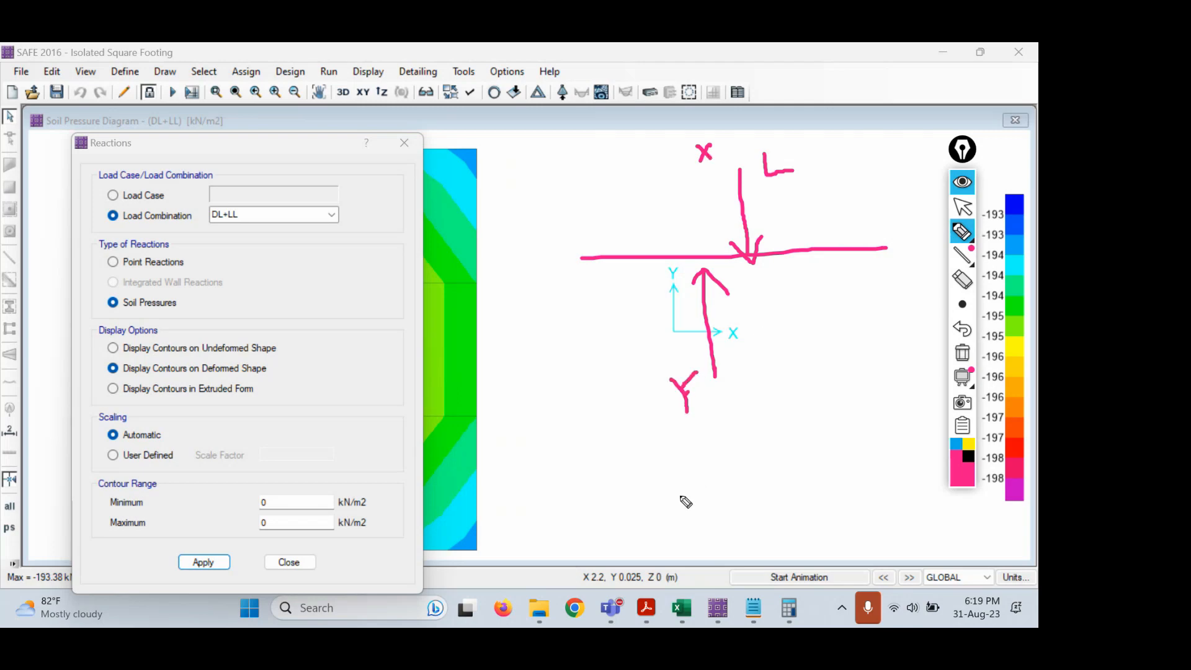
# Write "Y < X" with the pen below the load sketch, box it, and add an arrow pointing to "S".
pyautogui.moveTo(656, 454)
pyautogui.mouseDown()
pyautogui.moveTo(669, 469)
pyautogui.moveTo(681, 440)
pyautogui.moveTo(664, 492)
pyautogui.mouseUp()
pyautogui.moveTo(725, 451)
pyautogui.mouseDown()
pyautogui.moveTo(698, 464)
pyautogui.moveTo(740, 481)
pyautogui.mouseUp()
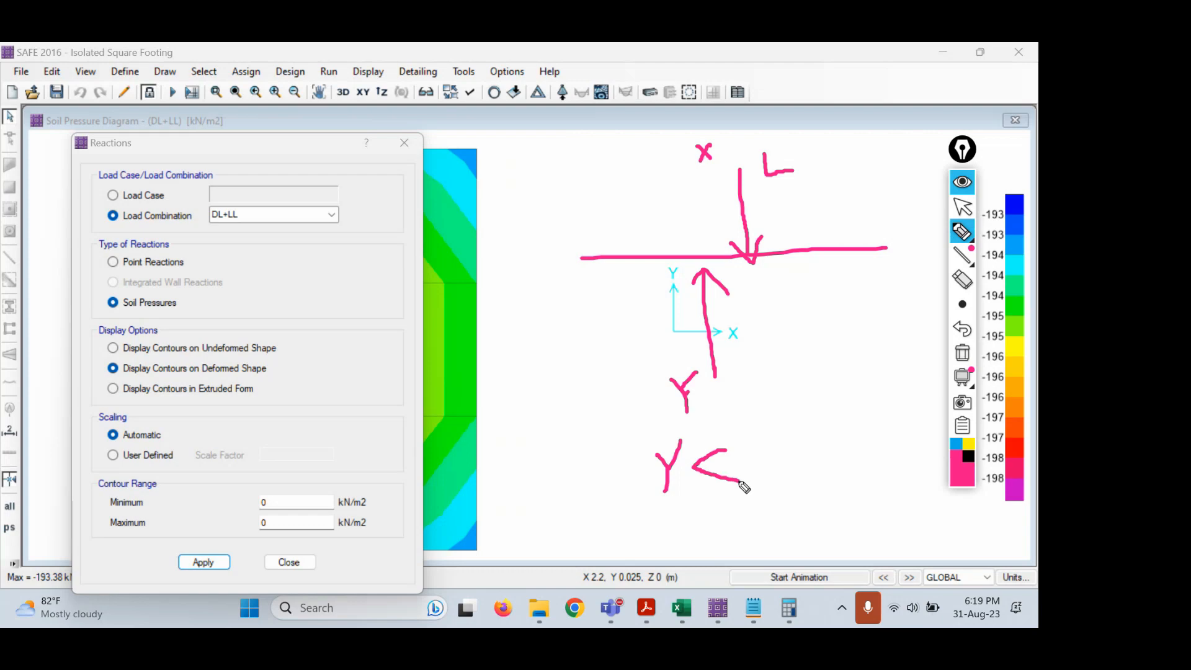
pyautogui.moveTo(775, 446)
pyautogui.mouseDown()
pyautogui.moveTo(743, 478)
pyautogui.moveTo(773, 467)
pyautogui.mouseUp()
pyautogui.click(747, 441)
pyautogui.moveTo(642, 440)
pyautogui.mouseDown()
pyautogui.moveTo(645, 505)
pyautogui.moveTo(801, 437)
pyautogui.moveTo(776, 426)
pyautogui.moveTo(640, 438)
pyautogui.mouseUp()
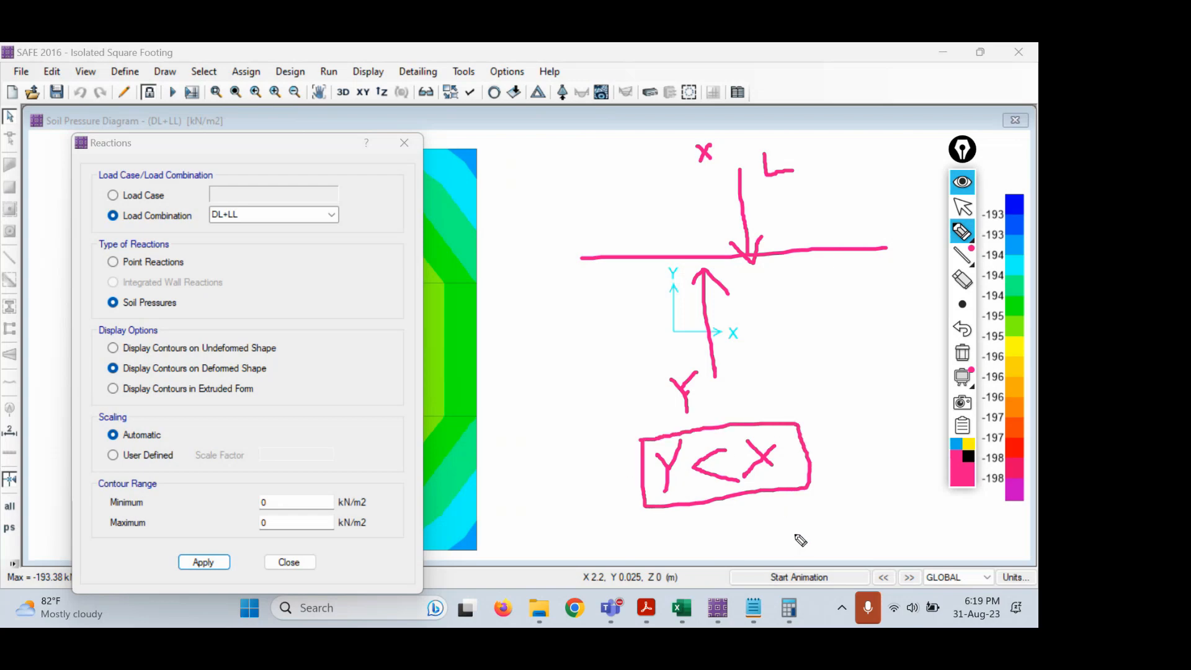
pyautogui.moveTo(817, 463)
pyautogui.mouseDown()
pyautogui.moveTo(859, 452)
pyautogui.moveTo(852, 468)
pyautogui.mouseUp()
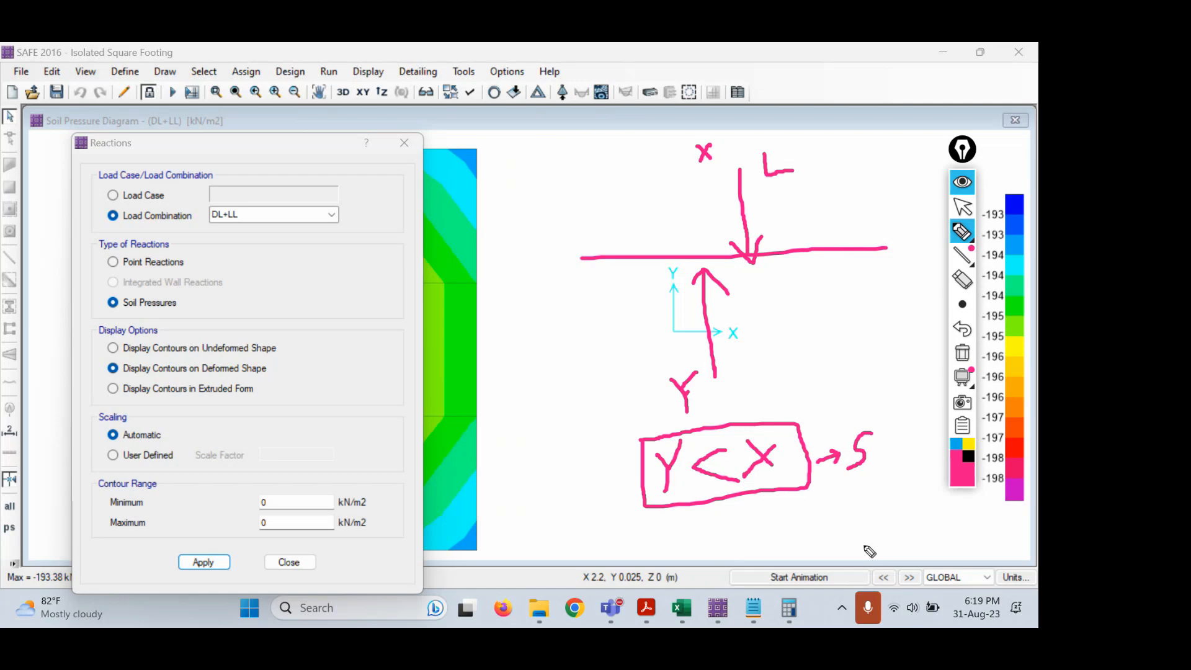
# Stop drawing and move the Reactions dialog aside to examine the soil pressure contours, then place it back over the diagram.
pyautogui.click(962, 206)
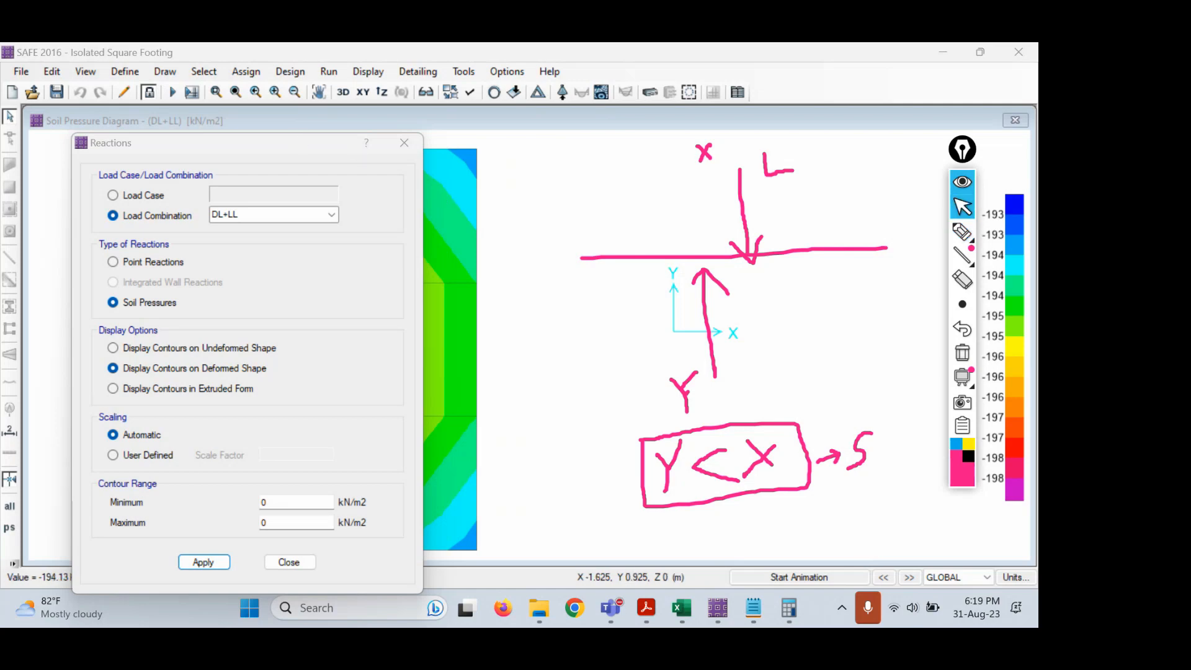
pyautogui.moveTo(297, 147); pyautogui.dragTo(799, 168)
pyautogui.moveTo(273, 351)
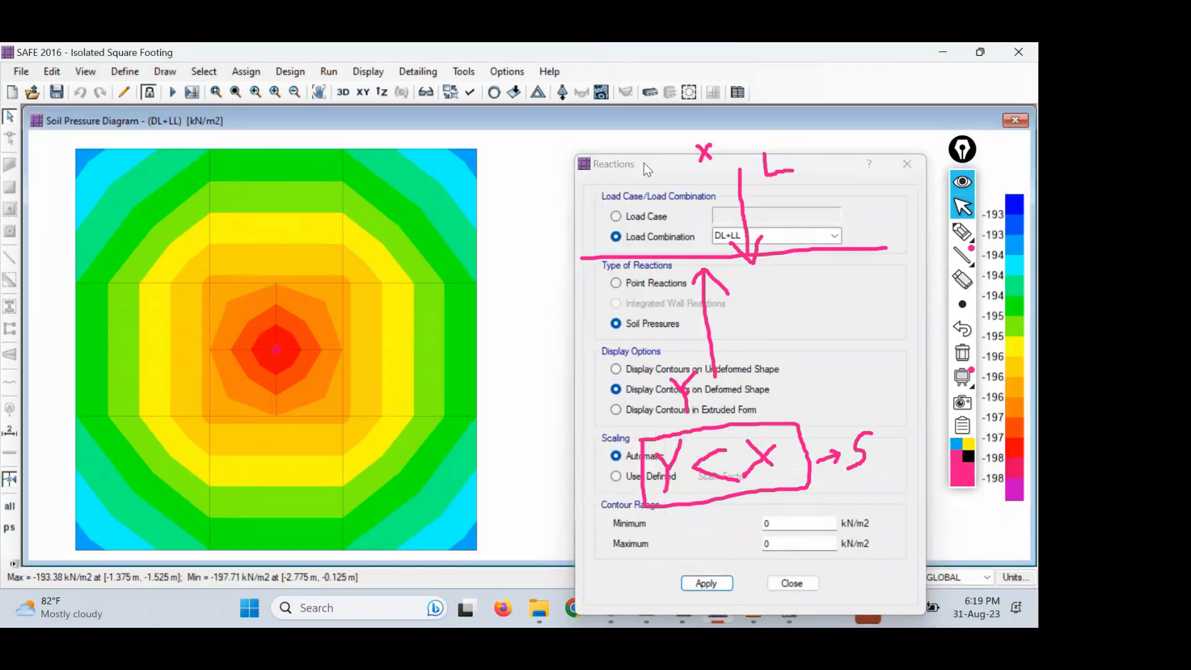
pyautogui.moveTo(644, 162); pyautogui.dragTo(92, 114)
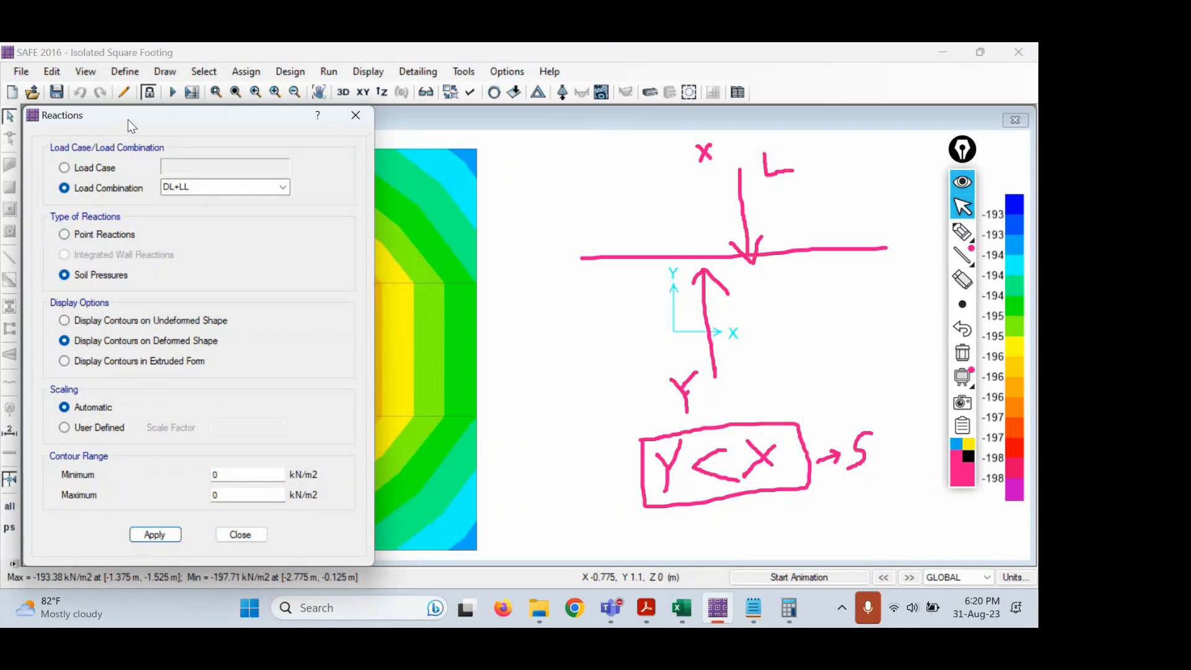
pyautogui.click(498, 271)
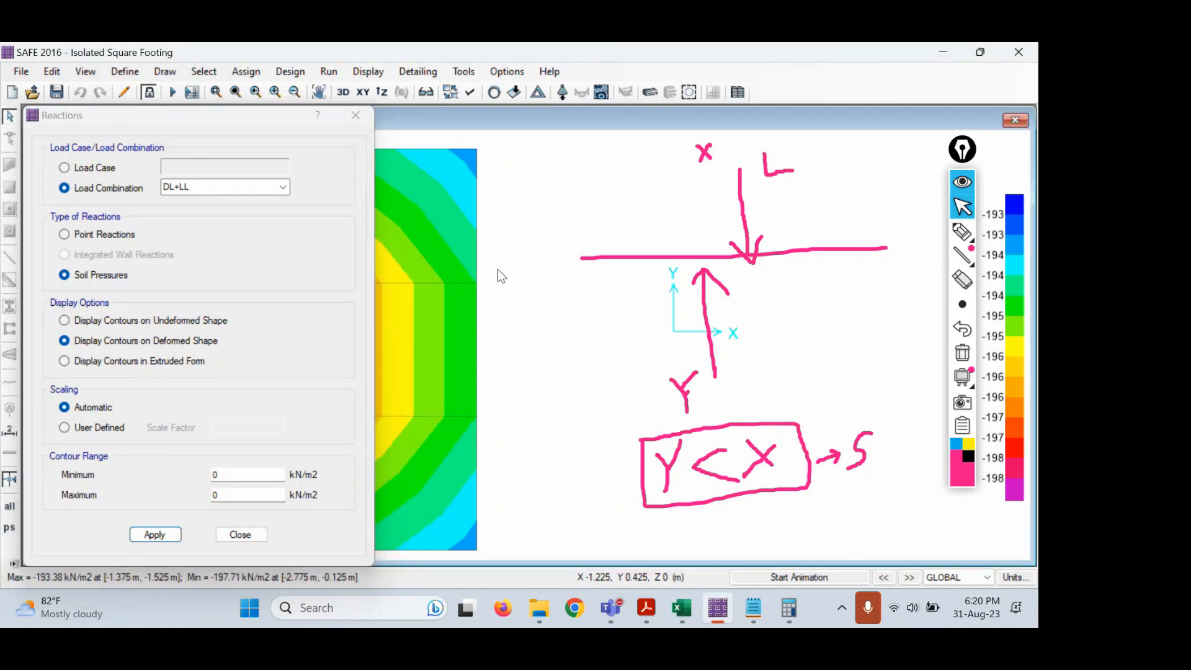
# Switch to Notepad and add the line "If the upward soil pressure is -ve, there will be settlement in the soil mass" below the check.
pyautogui.click(752, 611)
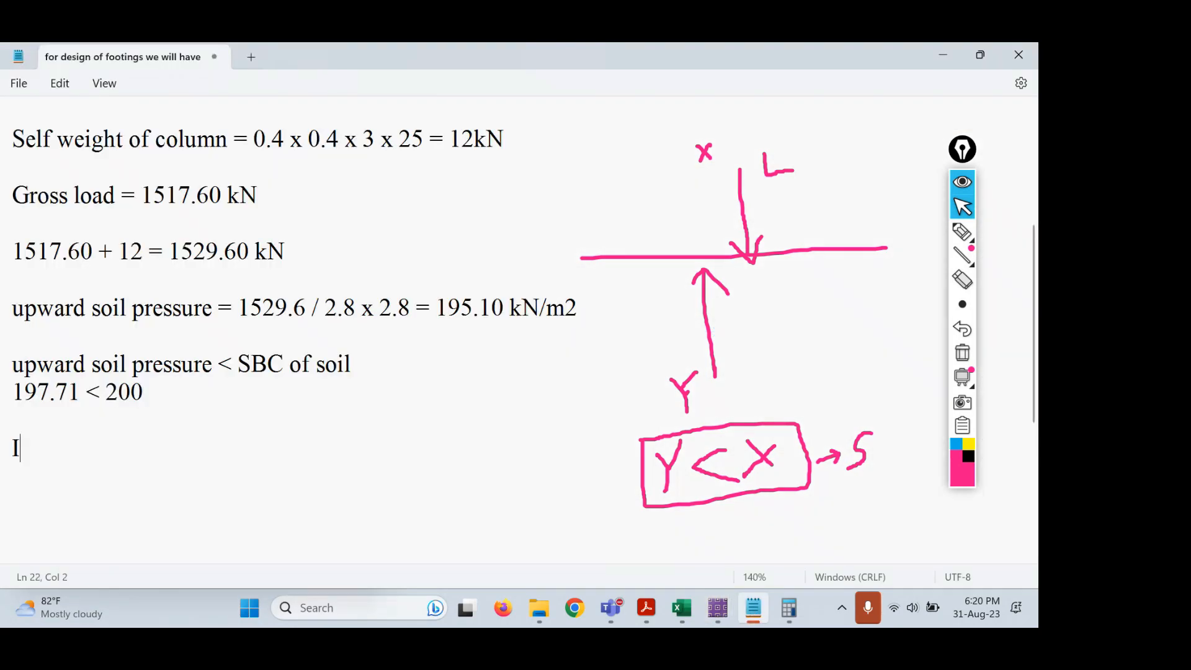
pyautogui.write('f the upward so')
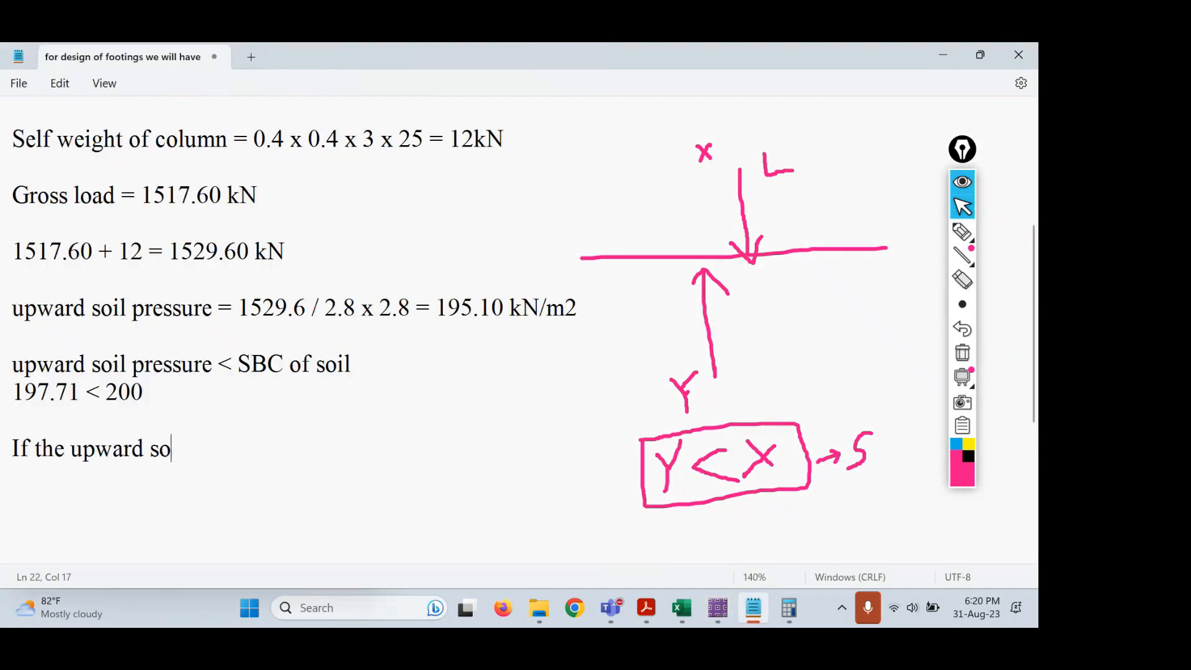
pyautogui.write('il pressure is ')
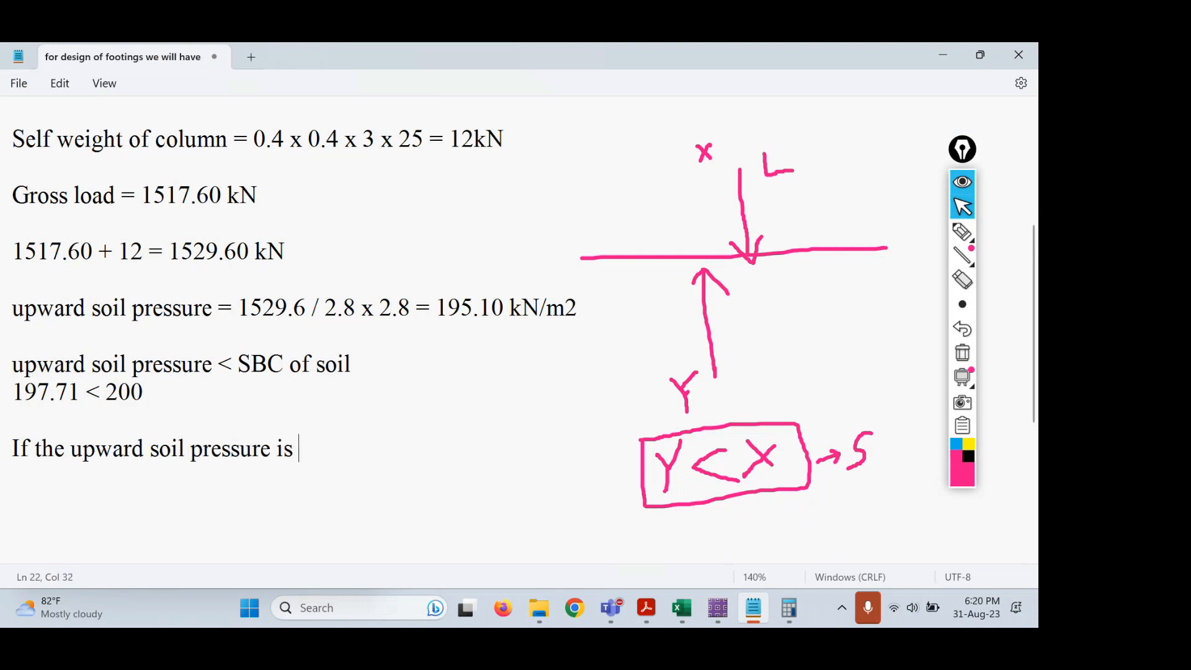
pyautogui.write('_')
pyautogui.press('BackSpace')
pyautogui.write('-ve,. t')
pyautogui.press('BackSpace')
pyautogui.press('BackSpace')
pyautogui.press('BackSpace')
pyautogui.write('there will')
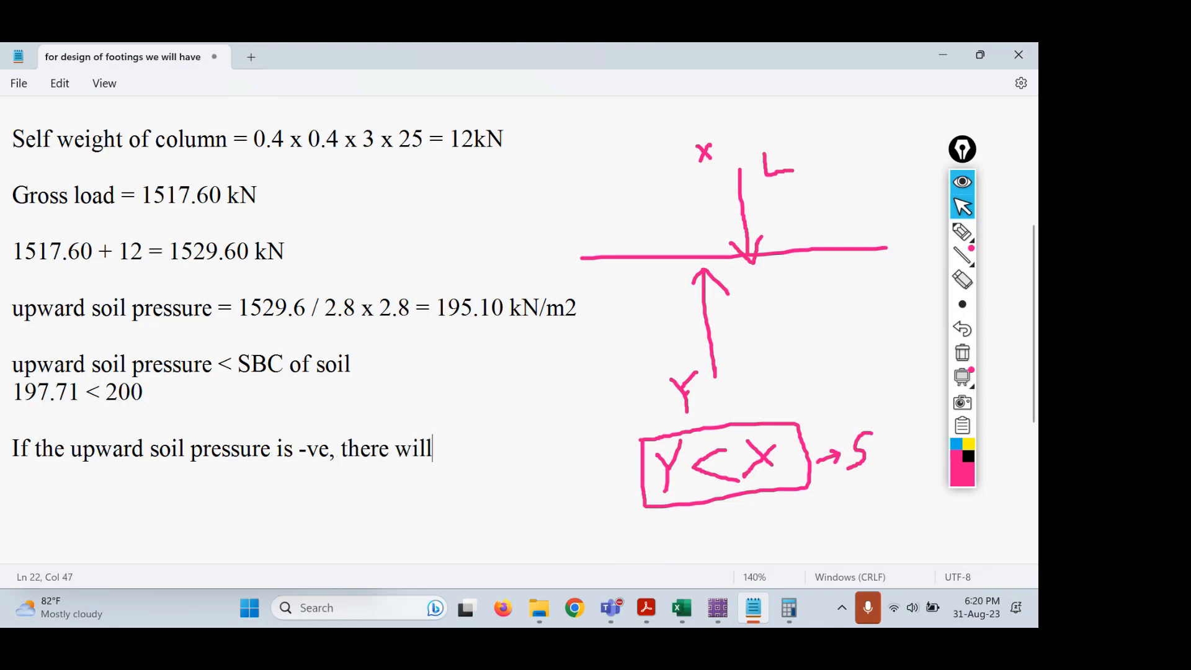
pyautogui.write(' be settle')
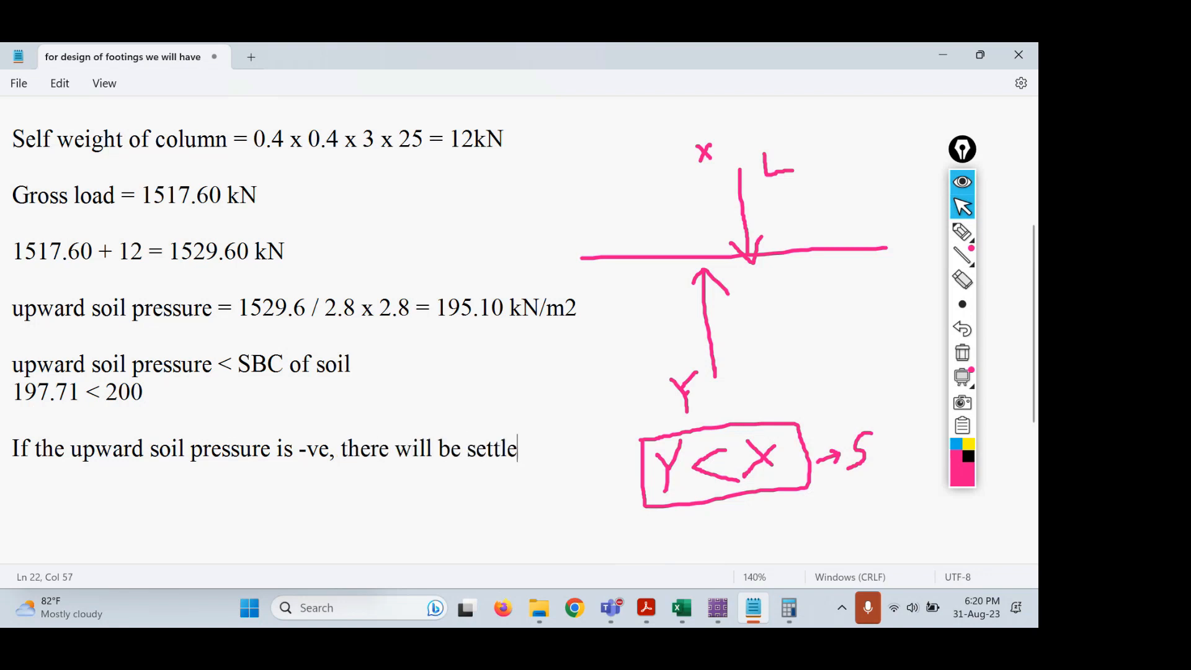
pyautogui.write('ment in the soil mass')
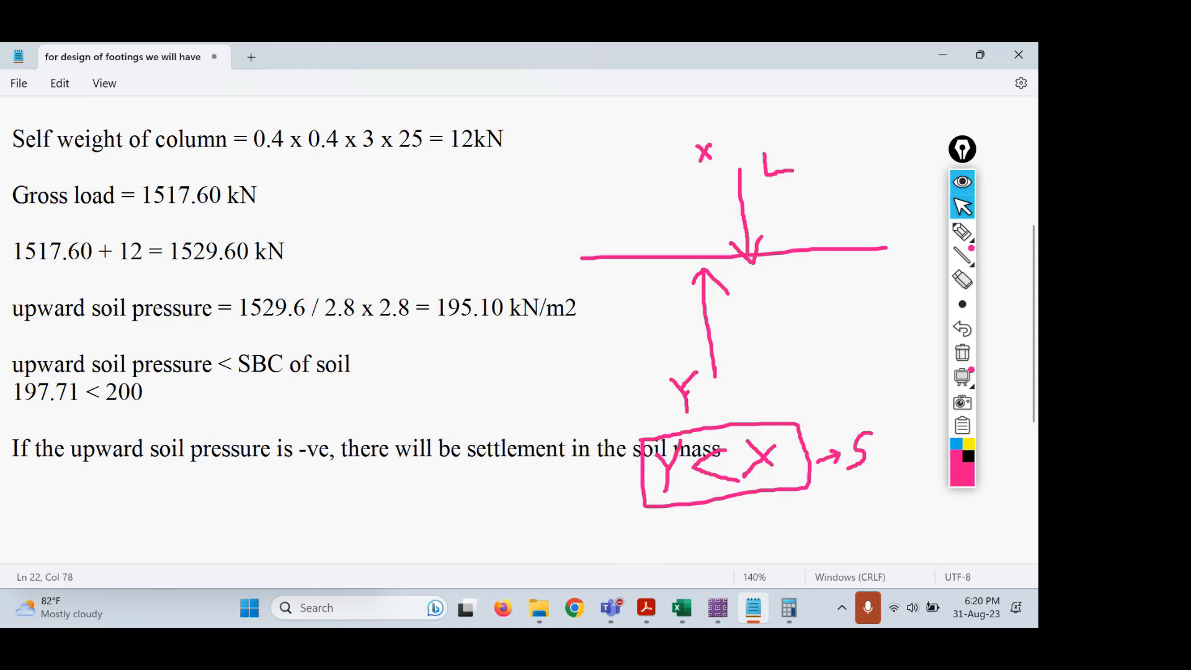
# Start a new line with "If the" and complete it by copying the rest of the sentence above.
pyautogui.press('Return')
pyautogui.write('If the')
pyautogui.press('Up')
pyautogui.hotkey('shift', 'Right')
pyautogui.hotkey('shift', 'Right')
pyautogui.hotkey('shift', 'Right')
pyautogui.hotkey('shift', 'Right')
pyautogui.hotkey('shift', 'Right')
pyautogui.hotkey('shift', 'Right')
pyautogui.hotkey('shift', 'Right')
pyautogui.hotkey('shift', 'Right')
pyautogui.hotkey('shift', 'Right')
pyautogui.hotkey('shift', 'Right')
pyautogui.hotkey('shift', 'Right')
pyautogui.hotkey('shift', 'Right')
pyautogui.hotkey('shift', 'Right')
pyautogui.hotkey('shift', 'Right')
pyautogui.hotkey('shift', 'Right')
pyautogui.hotkey('shift', 'Right')
pyautogui.hotkey('shift', 'Right')
pyautogui.hotkey('shift', 'Right')
pyautogui.hotkey('shift', 'Right')
pyautogui.hotkey('shift', 'Right')
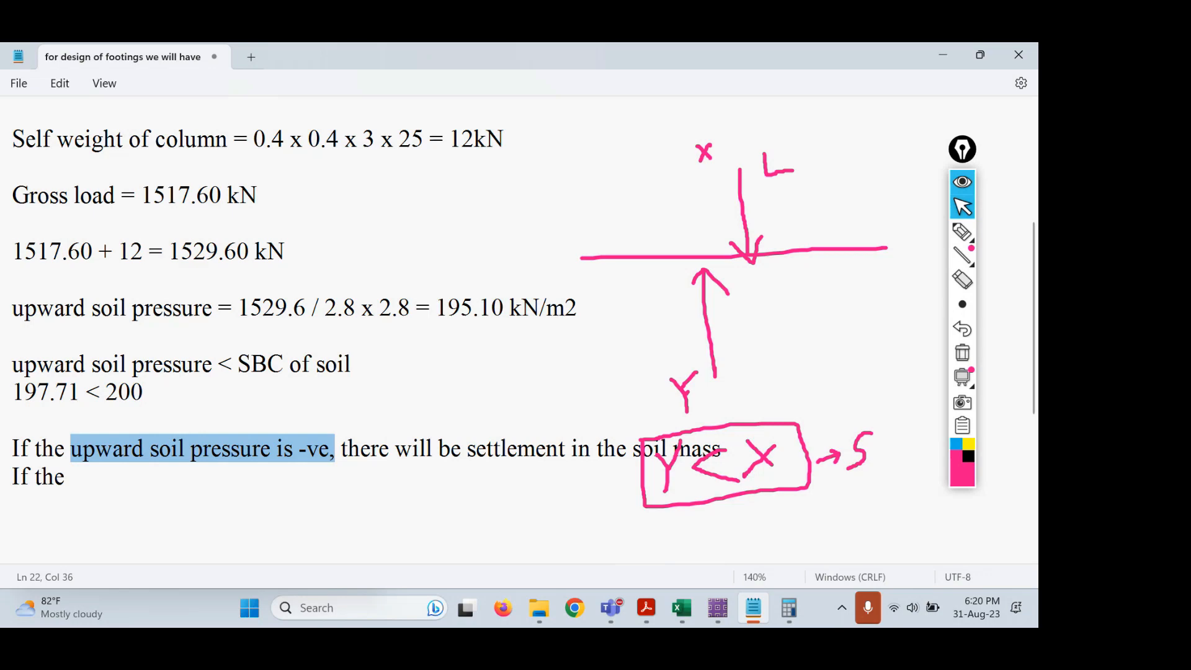
pyautogui.hotkey('shift', 'End')
pyautogui.hotkey('ctrl', 'c')
pyautogui.press('Down')
pyautogui.hotkey('ctrl', 'v')
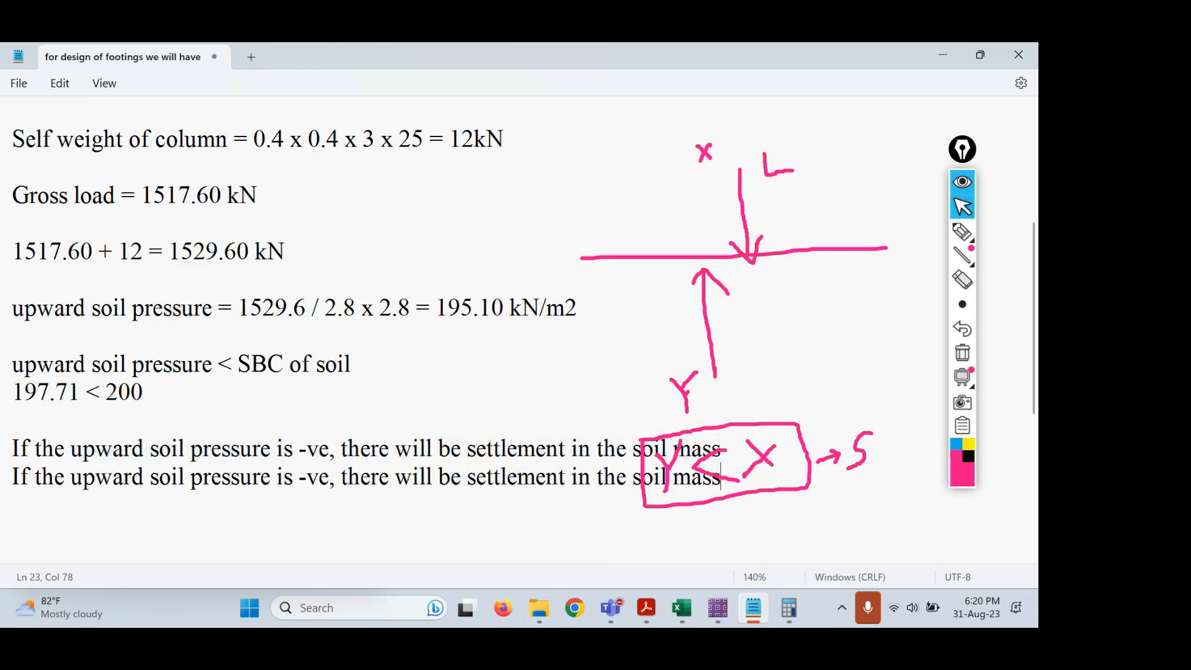
# Edit the copied line to read "+ve" instead of "-ve" and replace "settlement" with "uplift/tilting will happen".
pyautogui.click(307, 481)
pyautogui.press('BackSpace')
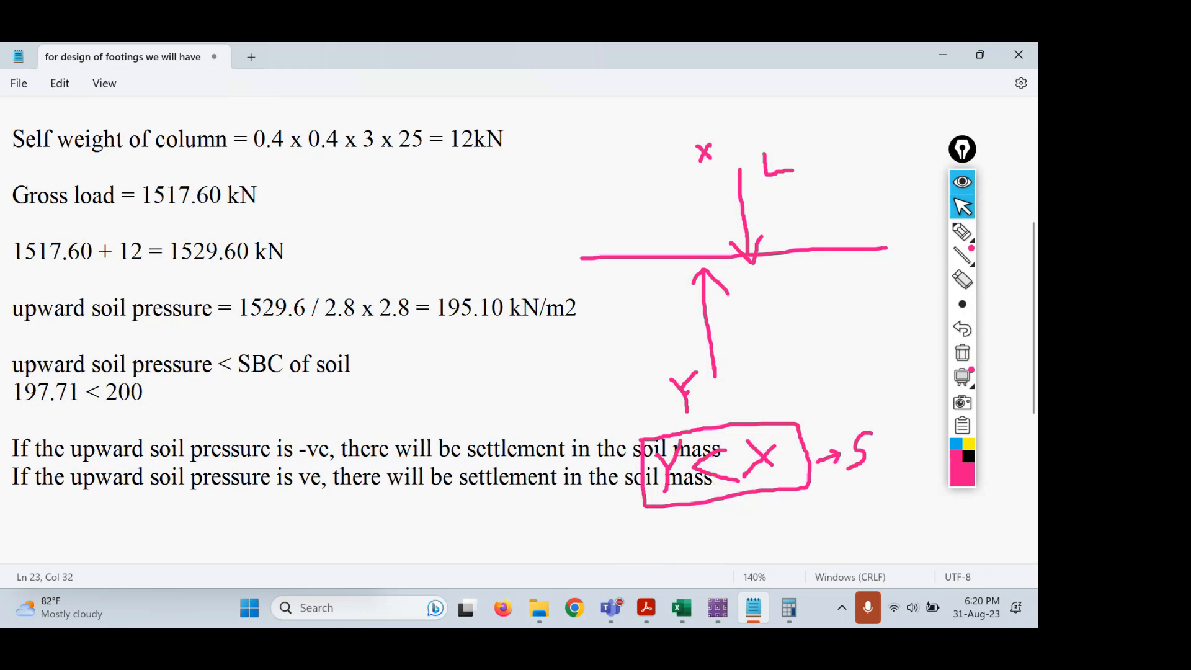
pyautogui.write('+')
pyautogui.doubleClick(496, 479)
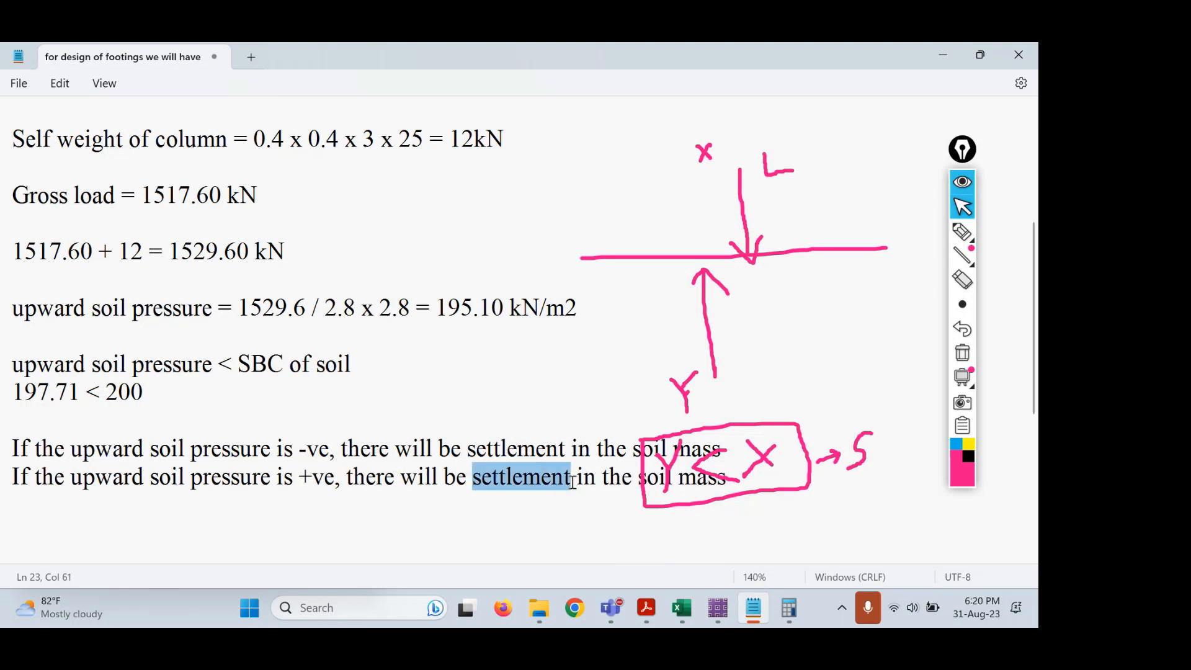
pyautogui.write('up[')
pyautogui.press('BackSpace')
pyautogui.write('lift/t')
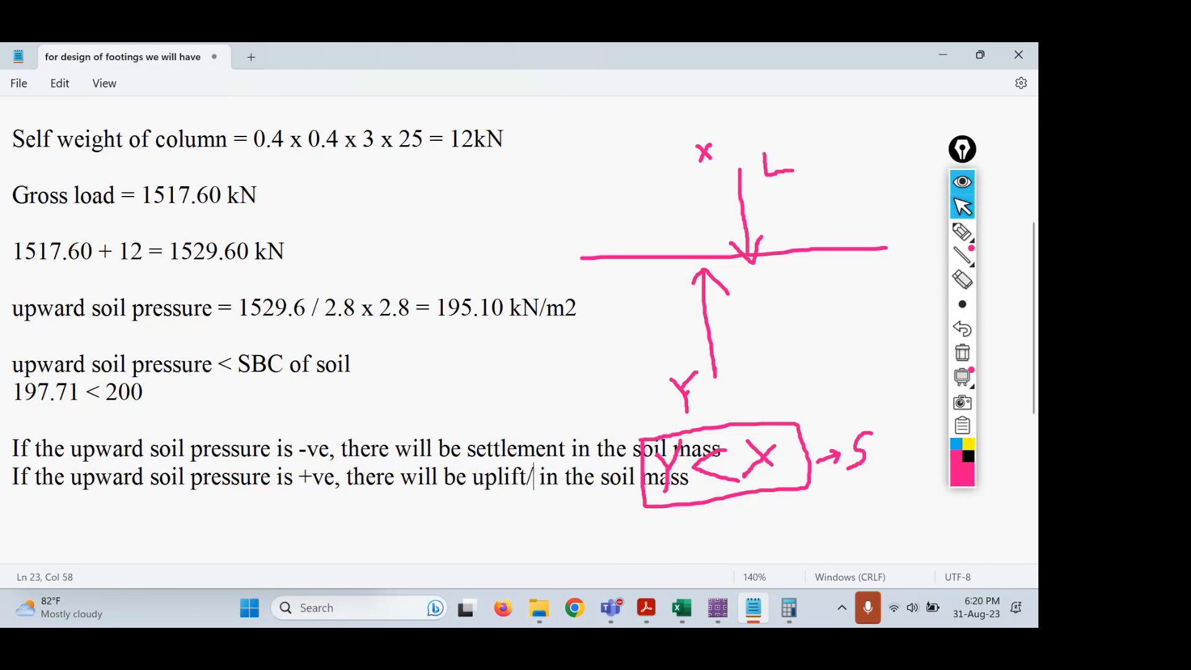
pyautogui.write('ilting qu')
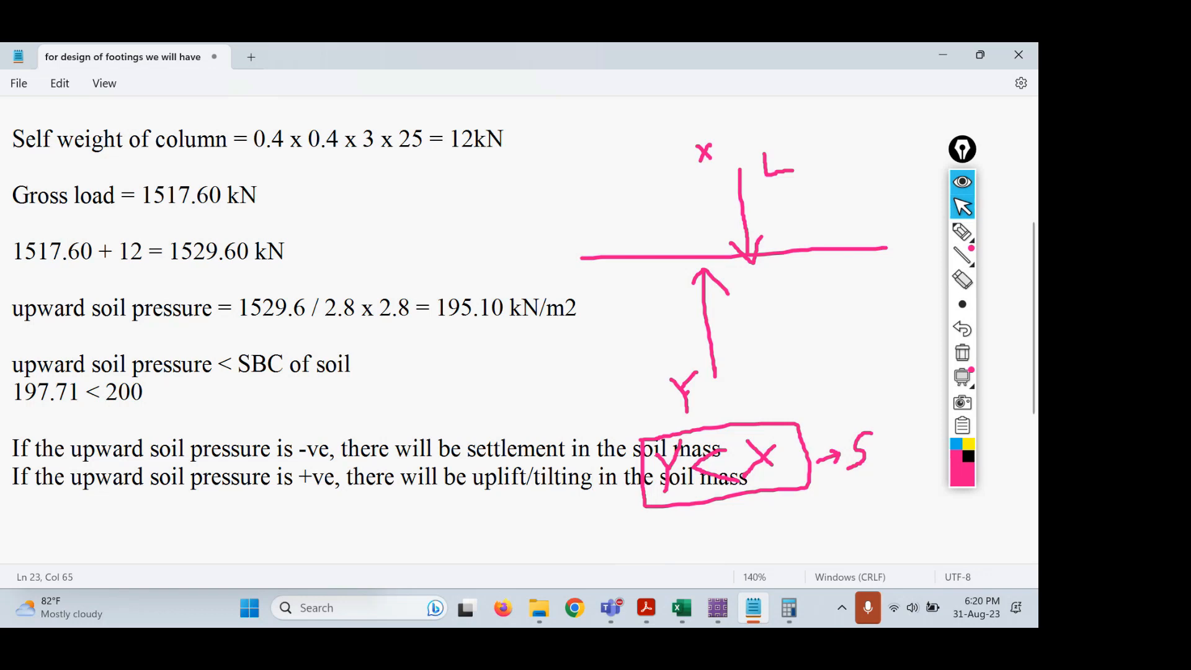
pyautogui.press('BackSpace')
pyautogui.press('BackSpace')
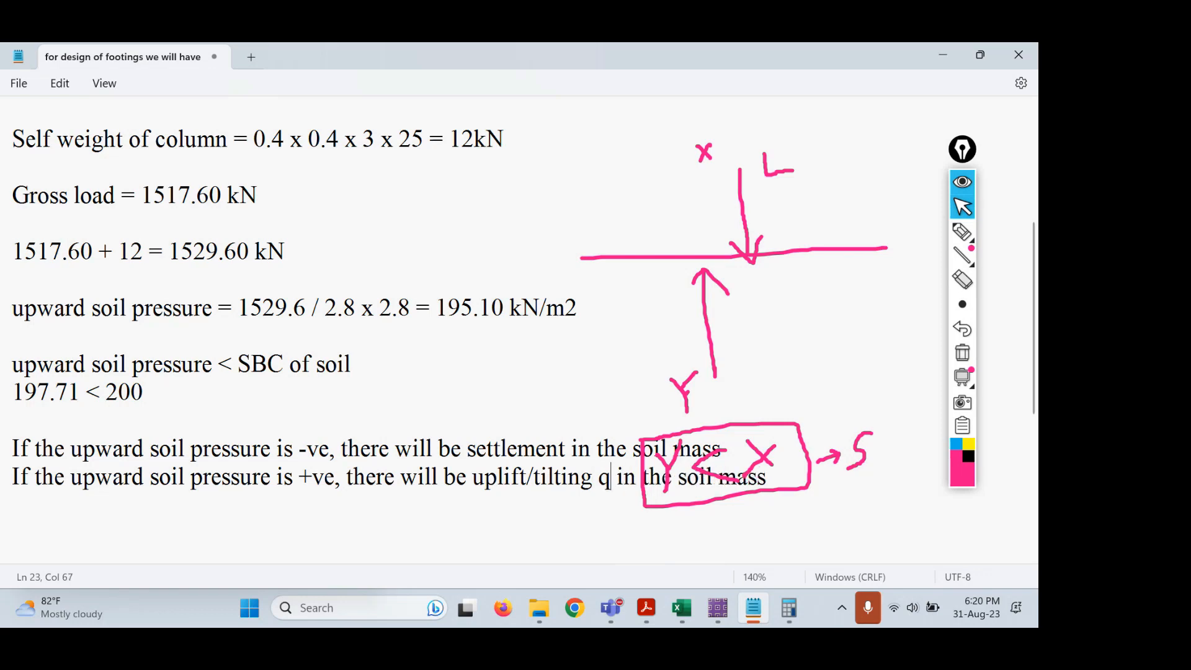
pyautogui.write('will happen')
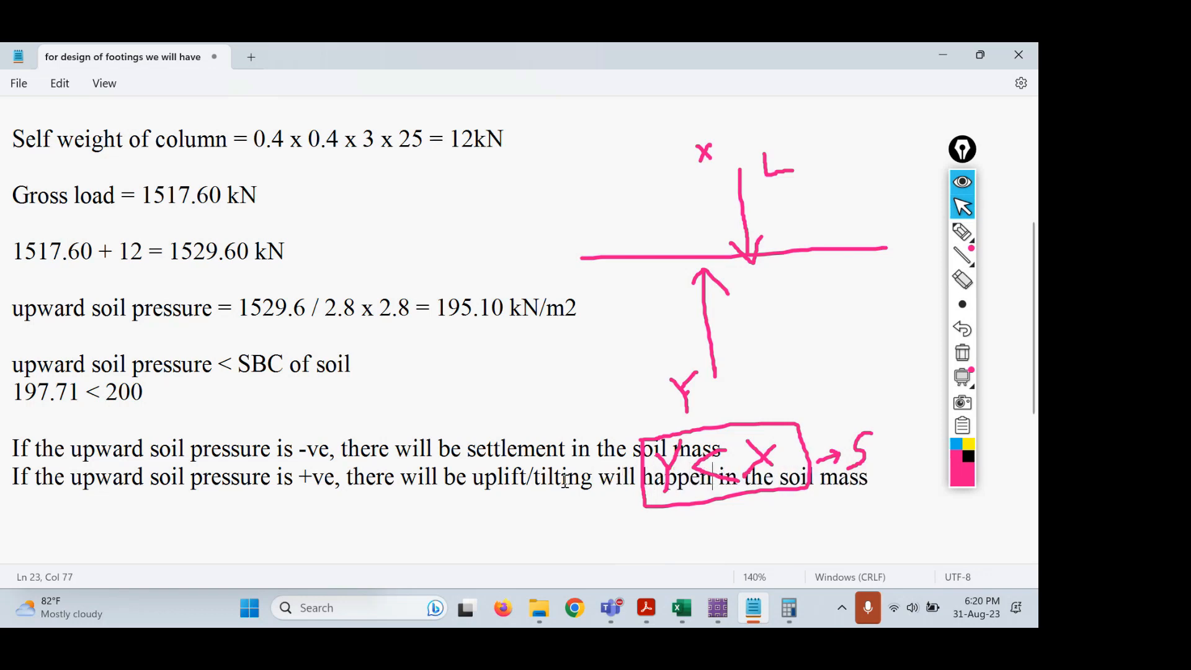
# Clear the pen sketch and review the negative and positive soil pressure statements by highlighting their key words.
pyautogui.click(962, 352)
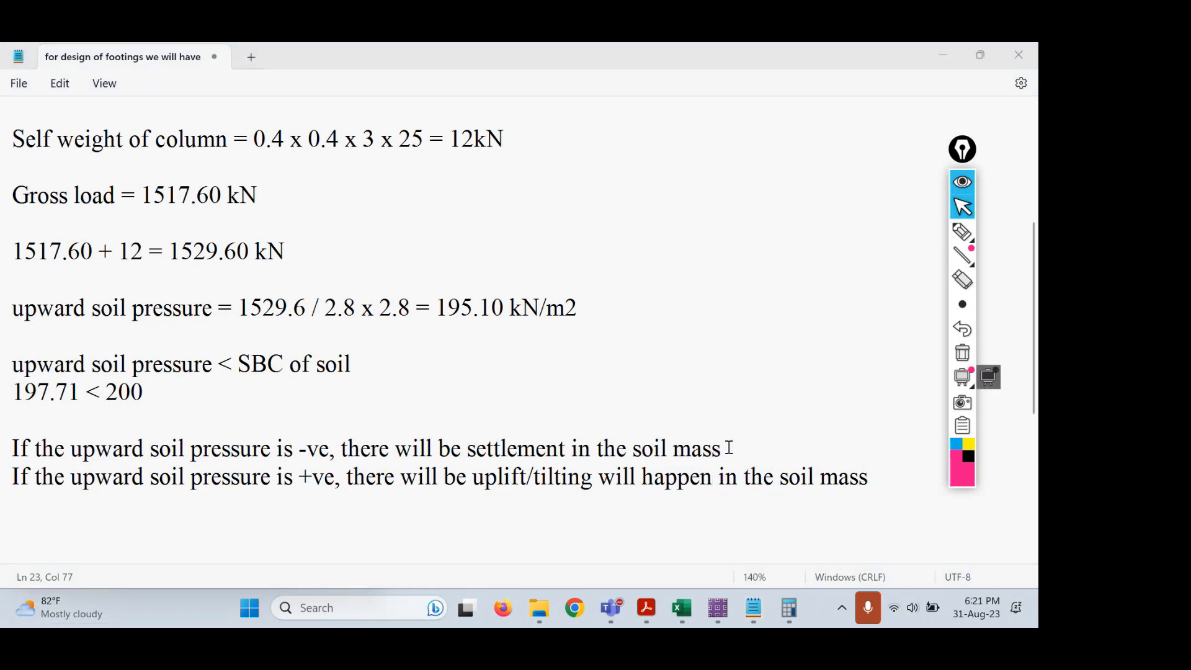
pyautogui.moveTo(728, 448); pyautogui.dragTo(8, 455)
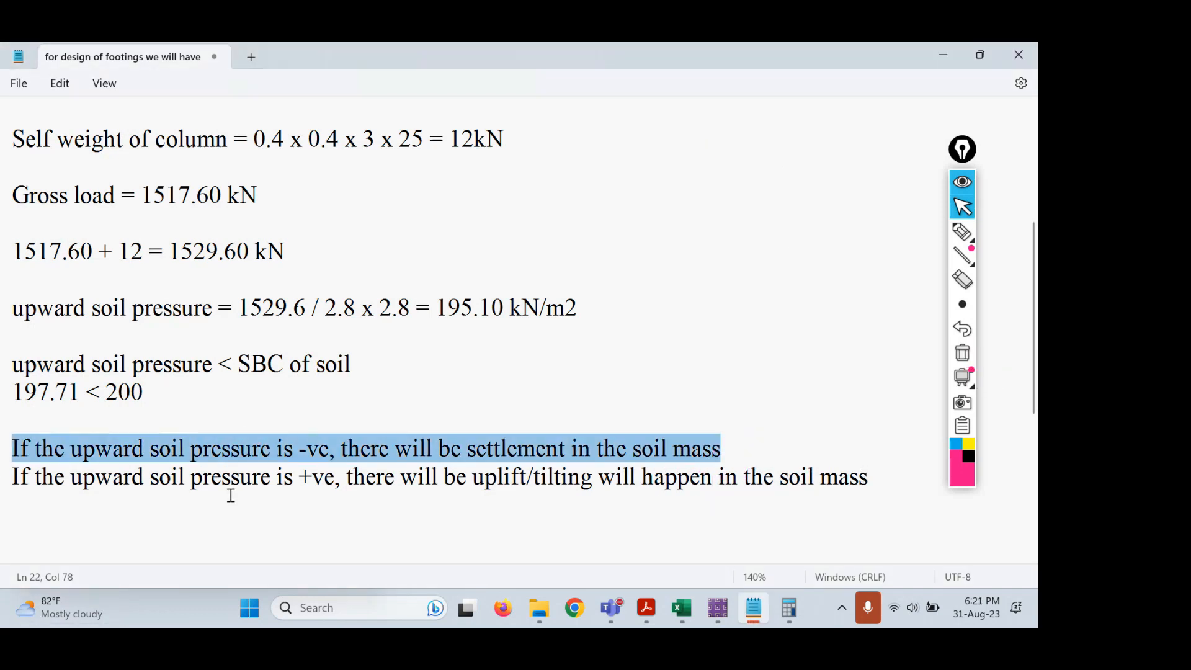
pyautogui.moveTo(300, 476); pyautogui.dragTo(324, 477)
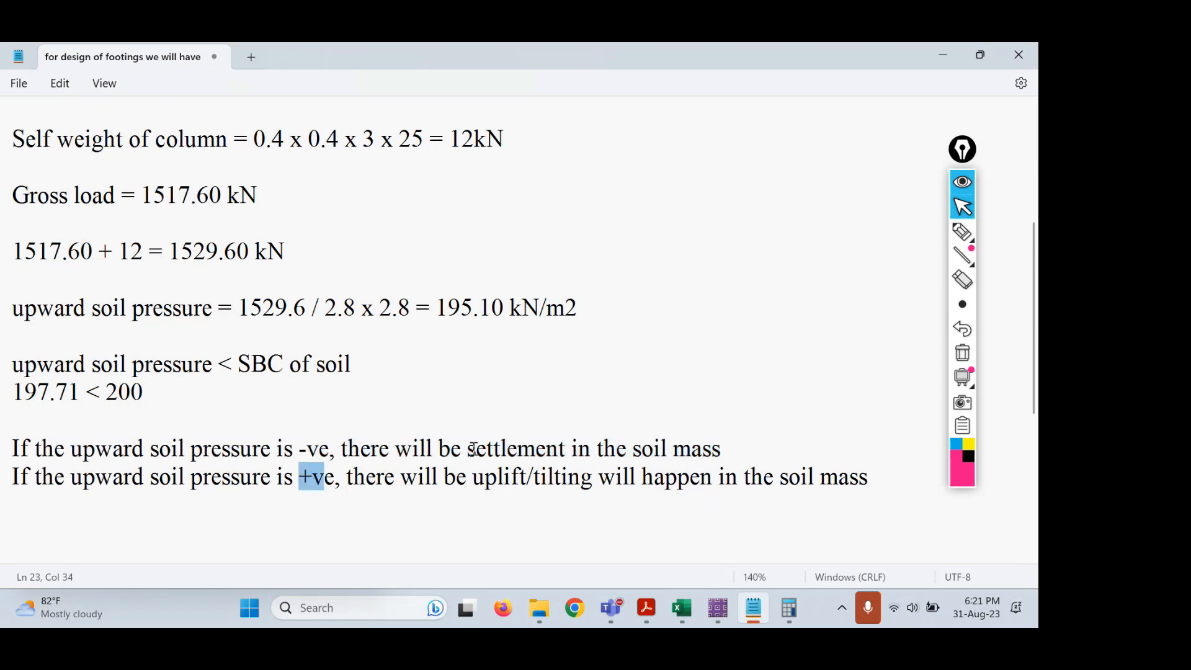
pyautogui.moveTo(473, 448); pyautogui.dragTo(571, 447)
pyautogui.moveTo(473, 480); pyautogui.dragTo(592, 480)
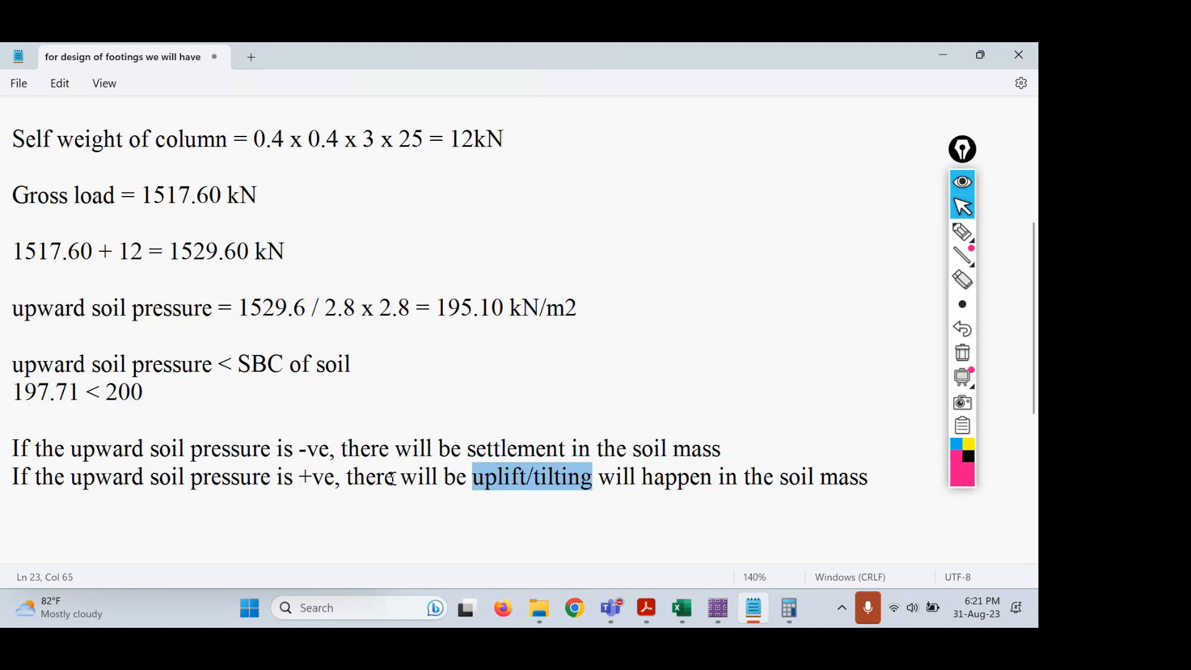
pyautogui.click(402, 449)
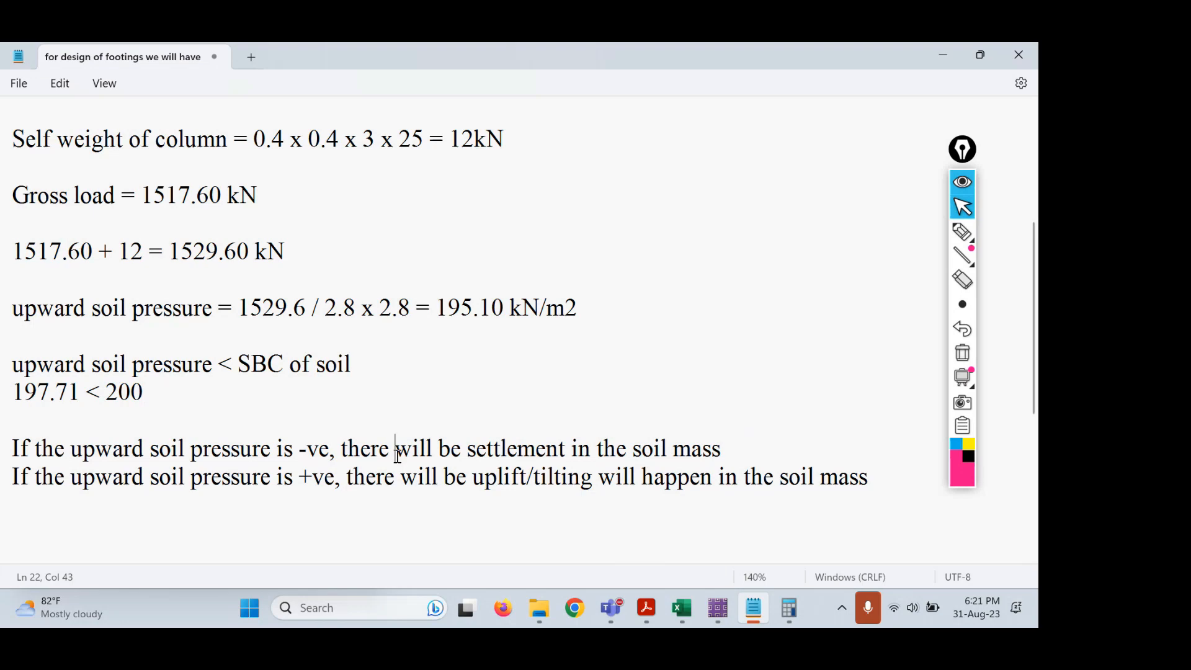
# Sketch with the pen a footing rectangle with four vertical lines hanging from its underside, each labelled with a handwritten settlement value.
pyautogui.click(962, 231)
pyautogui.moveTo(639, 199)
pyautogui.mouseDown()
pyautogui.moveTo(647, 269)
pyautogui.moveTo(875, 250)
pyautogui.mouseUp()
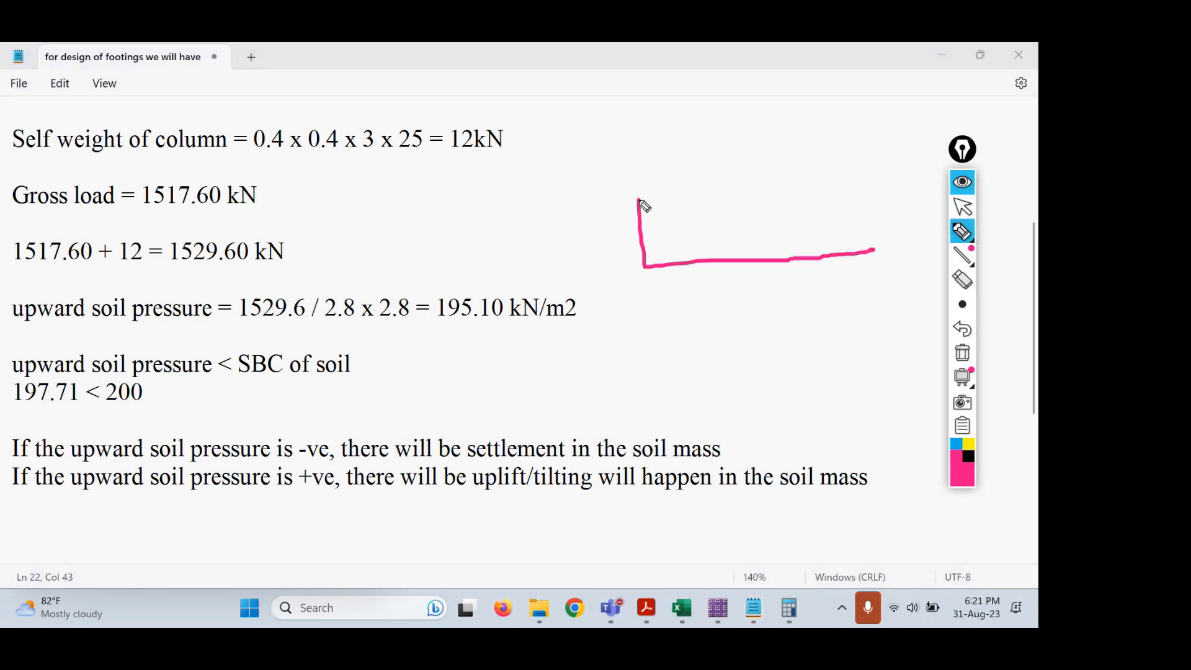
pyautogui.moveTo(638, 199)
pyautogui.mouseDown()
pyautogui.moveTo(911, 218)
pyautogui.moveTo(854, 251)
pyautogui.mouseUp()
pyautogui.moveTo(666, 267); pyautogui.dragTo(672, 328)
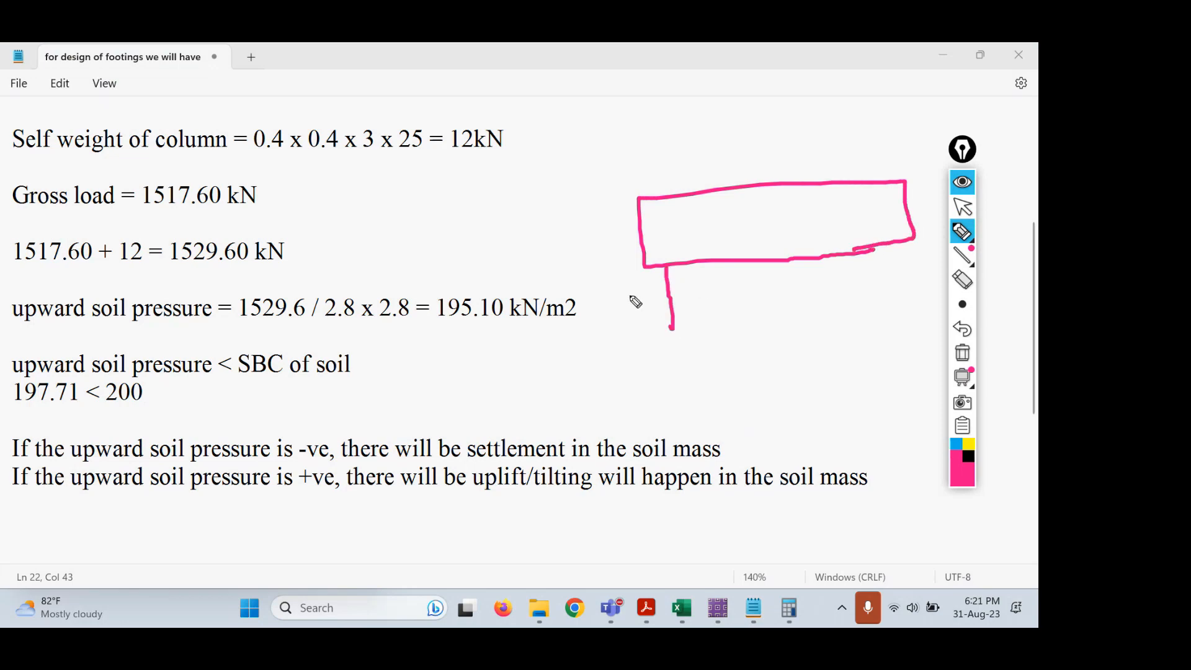
pyautogui.moveTo(627, 293); pyautogui.dragTo(628, 317)
pyautogui.moveTo(625, 292); pyautogui.dragTo(654, 285)
pyautogui.moveTo(781, 263)
pyautogui.mouseDown()
pyautogui.moveTo(786, 316)
pyautogui.moveTo(734, 311)
pyautogui.moveTo(769, 292)
pyautogui.mouseUp()
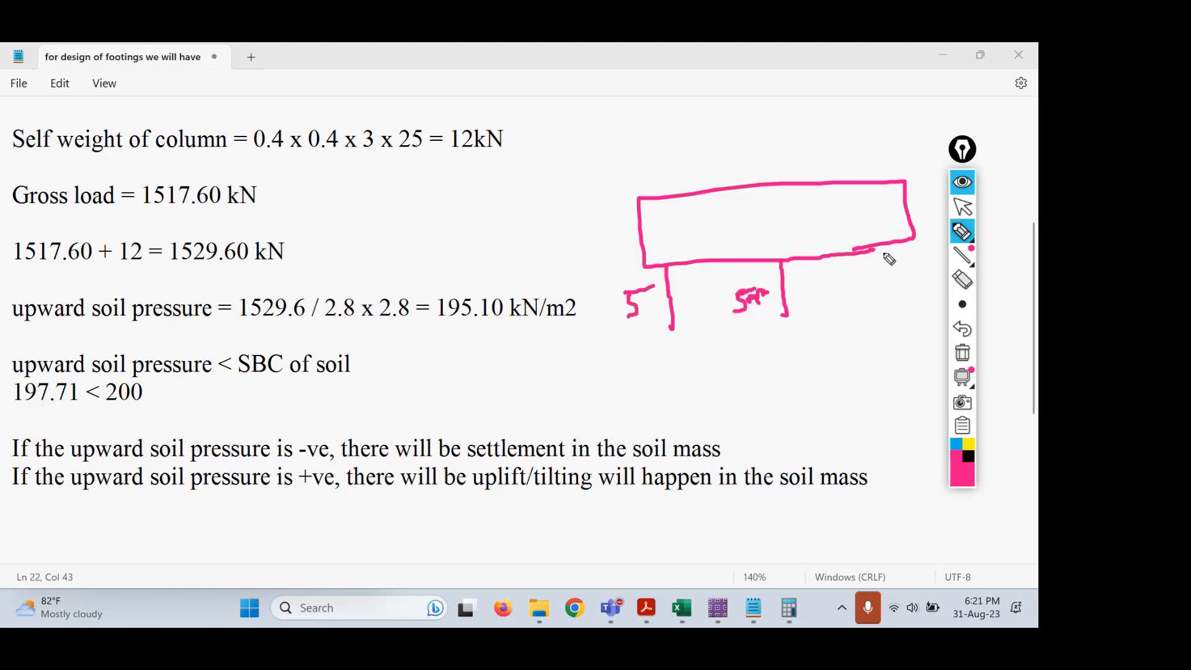
pyautogui.moveTo(884, 247); pyautogui.dragTo(894, 309)
pyautogui.moveTo(821, 283)
pyautogui.mouseDown()
pyautogui.moveTo(838, 279)
pyautogui.moveTo(859, 298)
pyautogui.mouseUp()
pyautogui.moveTo(912, 244)
pyautogui.mouseDown()
pyautogui.moveTo(922, 303)
pyautogui.moveTo(922, 260)
pyautogui.moveTo(935, 277)
pyautogui.mouseUp()
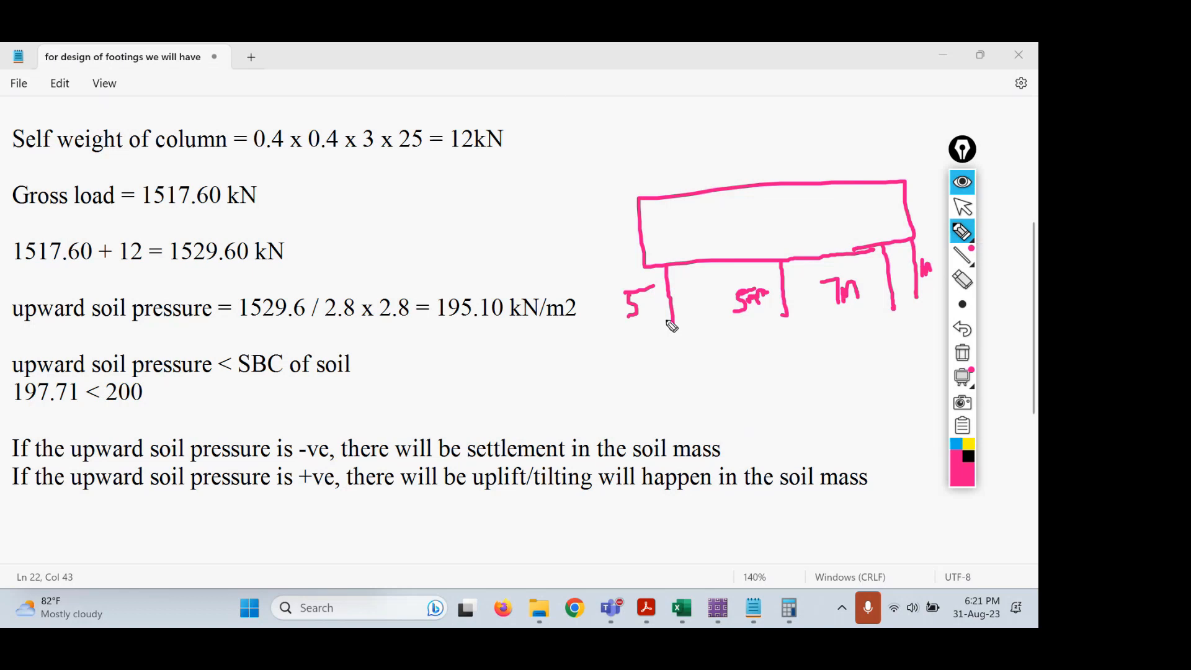
# Clear the footing sketch and review design steps 2 to 4 at the start of the notes, highlighting "(max 25 mm)".
pyautogui.click(961, 359)
pyautogui.click(962, 214)
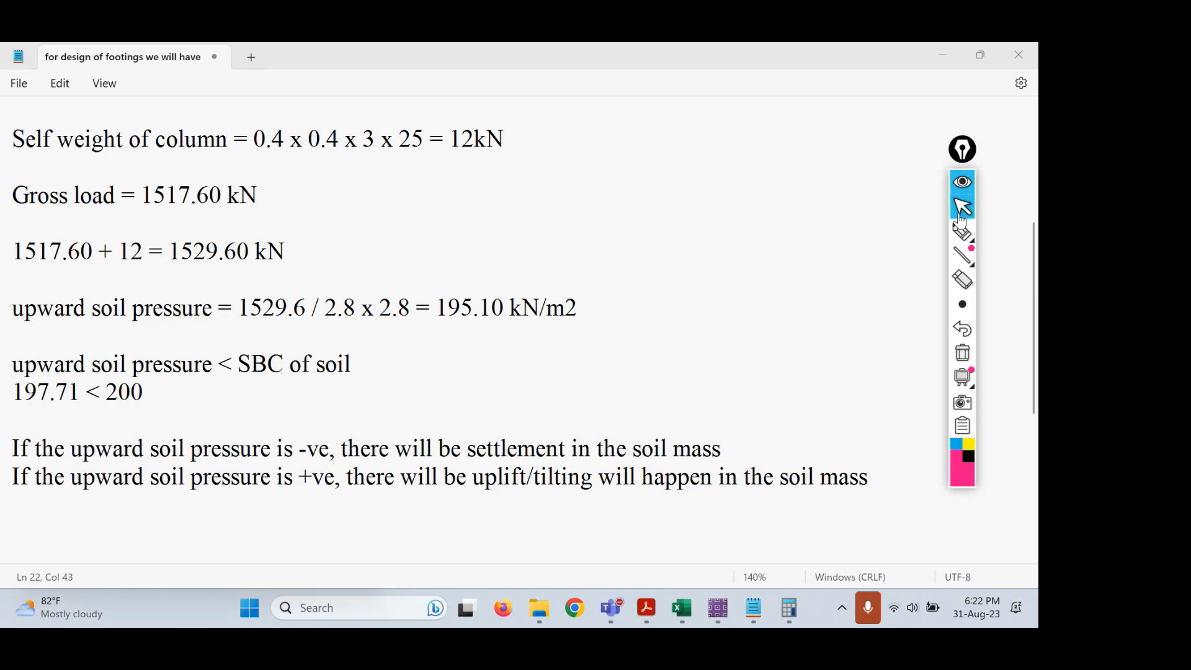
pyautogui.scroll(1, 2, 335)
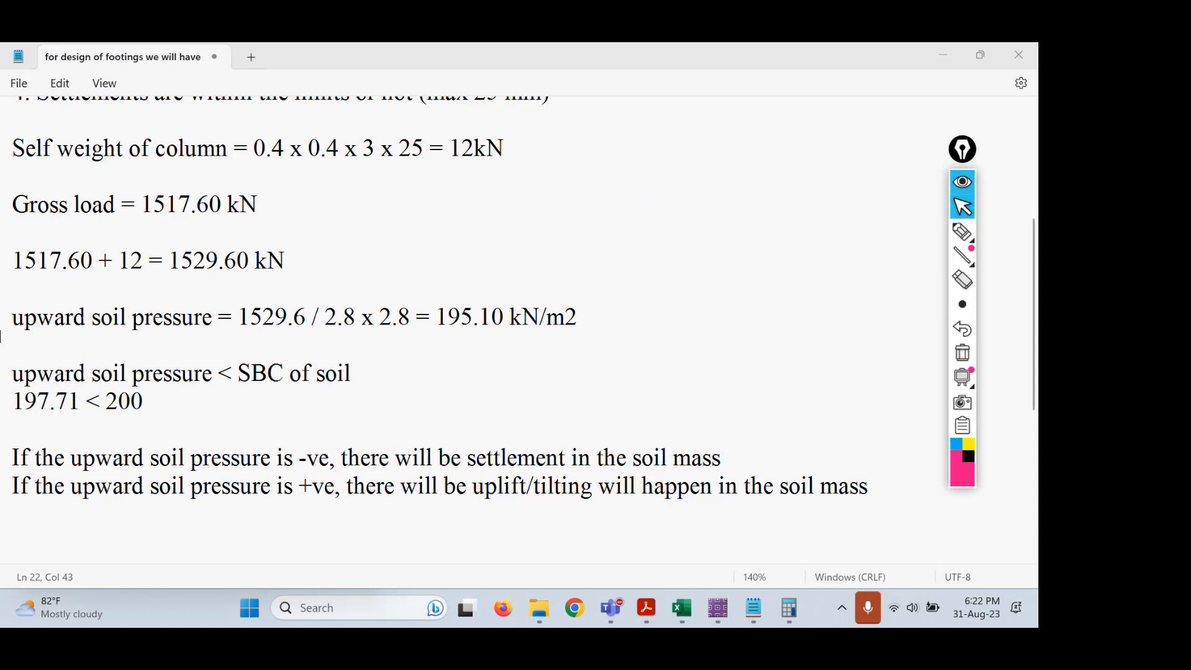
pyautogui.scroll(3, 2, 334)
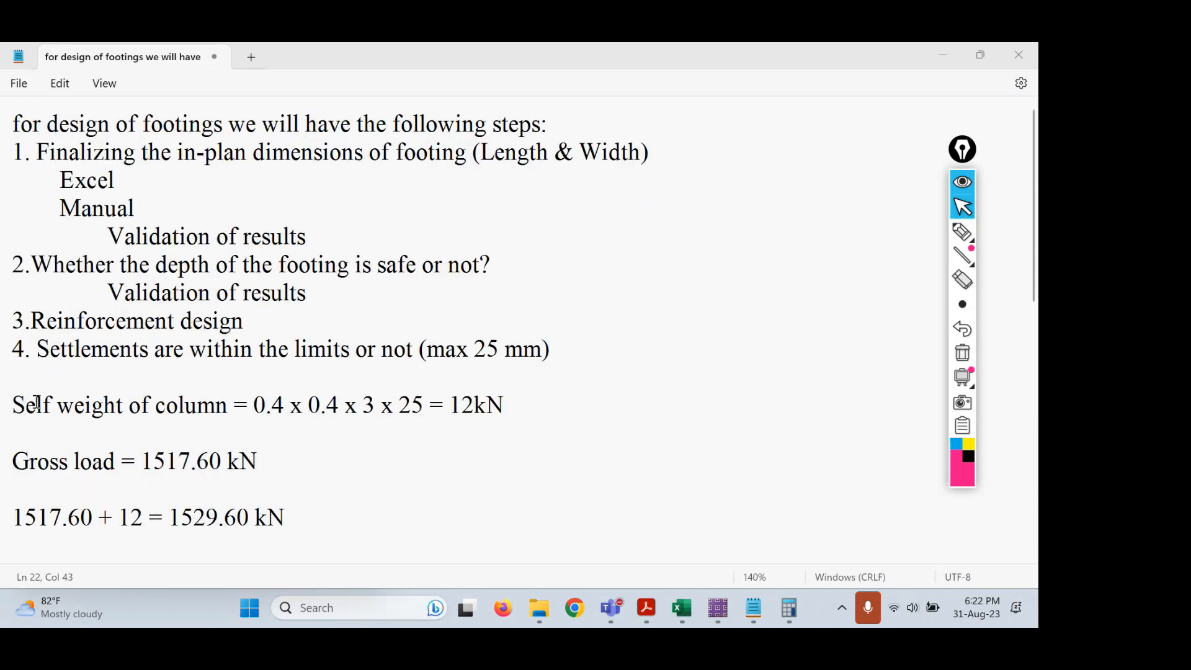
pyautogui.moveTo(244, 320); pyautogui.dragTo(12, 265)
pyautogui.moveTo(585, 353); pyautogui.dragTo(420, 352)
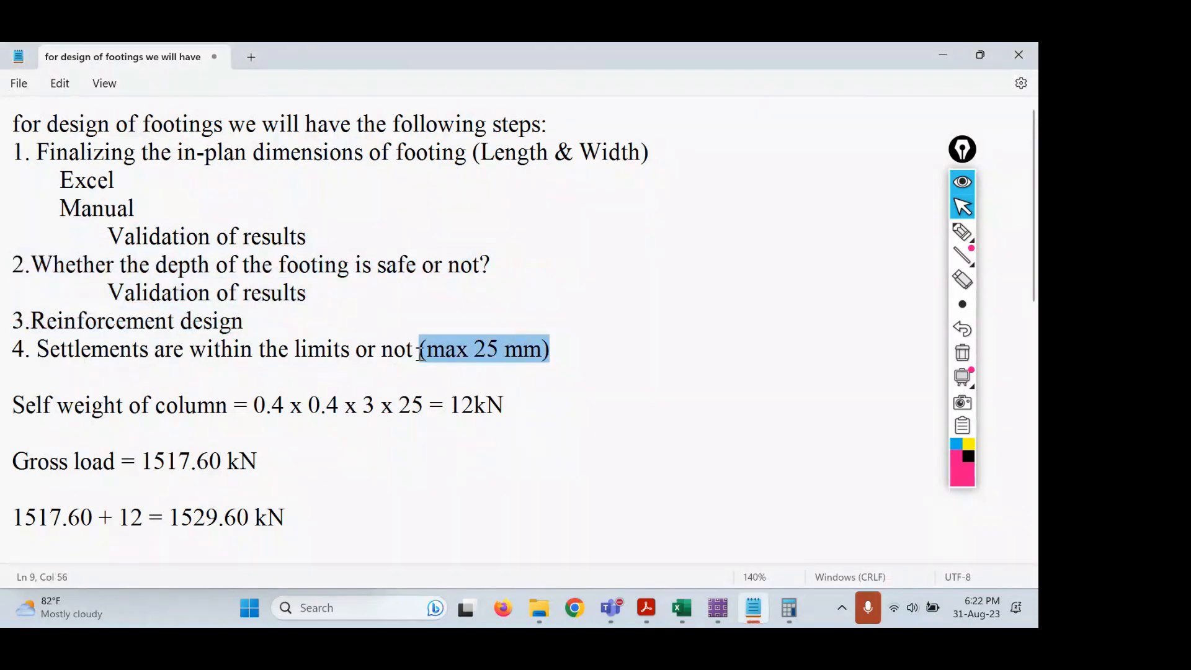
# Switch to SAFE, close the Reactions settings and circle the Show Deformed Shape command with the pen.
pyautogui.click(715, 607)
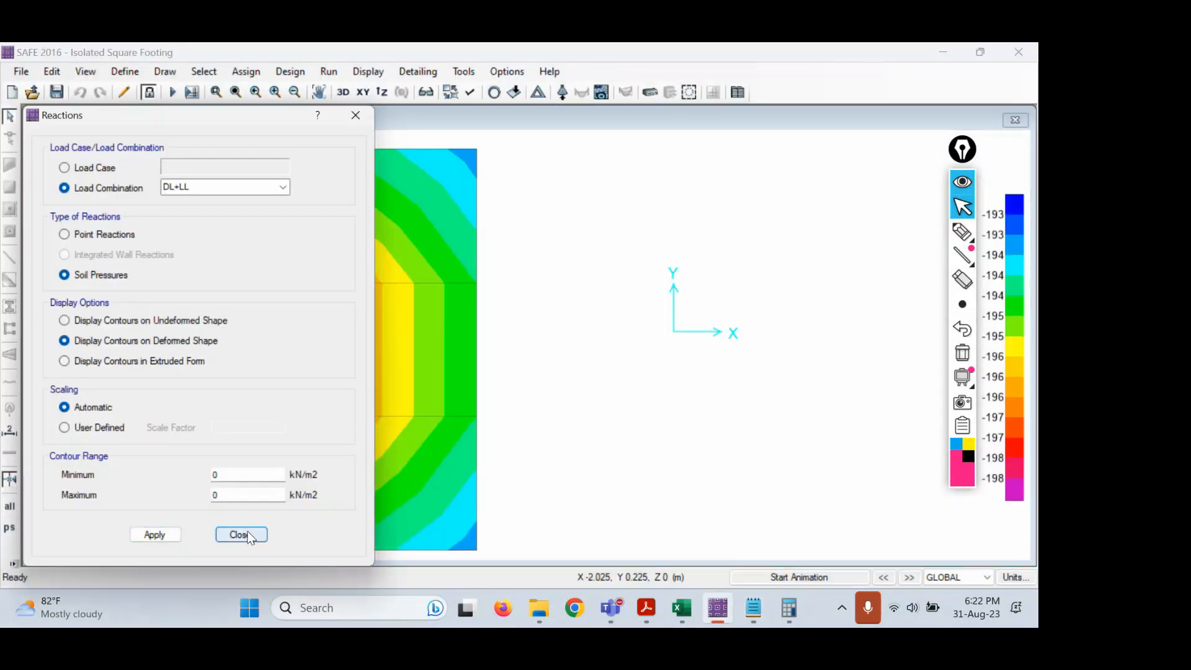
pyautogui.click(241, 534)
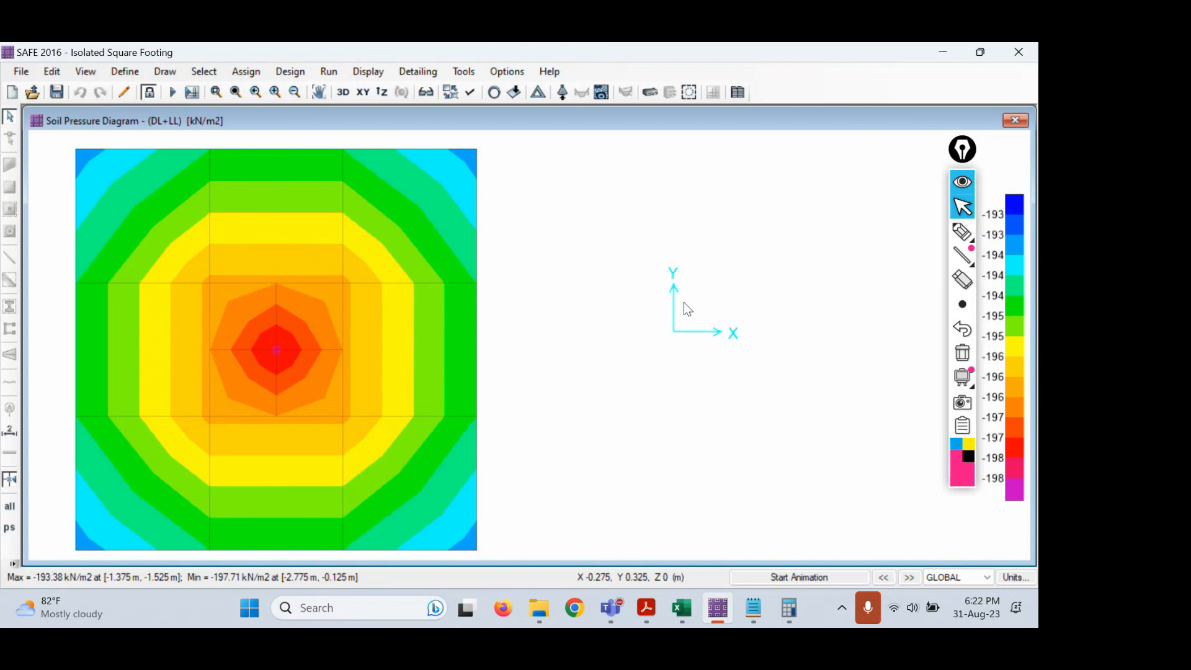
pyautogui.click(962, 235)
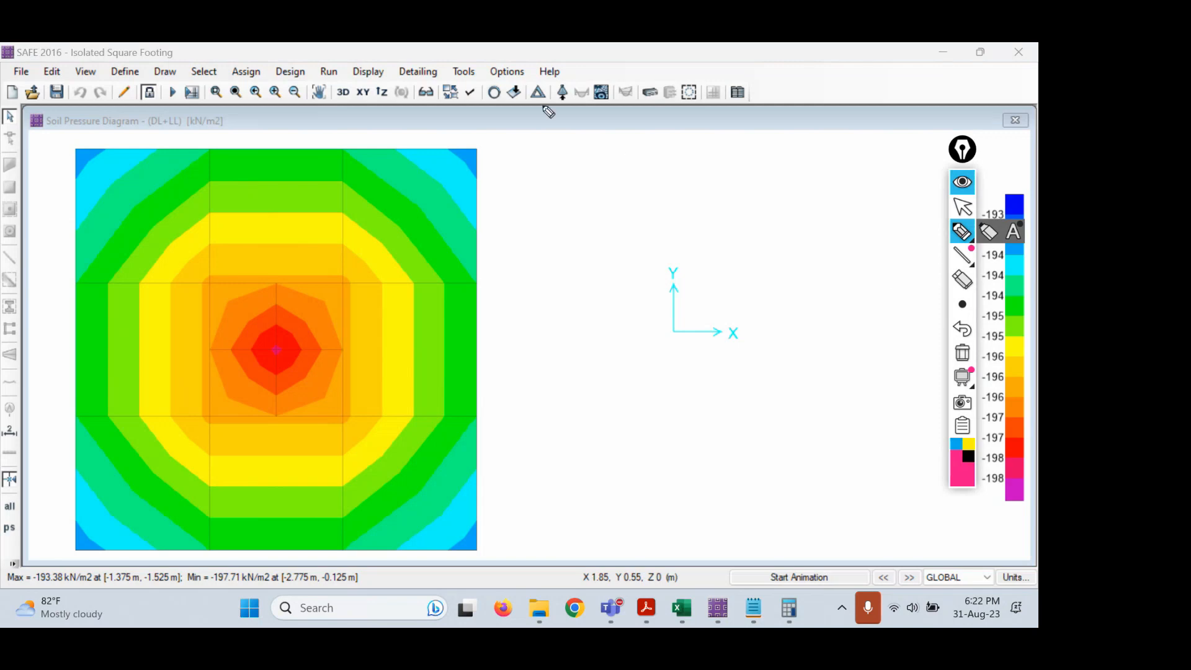
pyautogui.moveTo(544, 77)
pyautogui.mouseDown()
pyautogui.moveTo(529, 112)
pyautogui.moveTo(550, 82)
pyautogui.mouseUp()
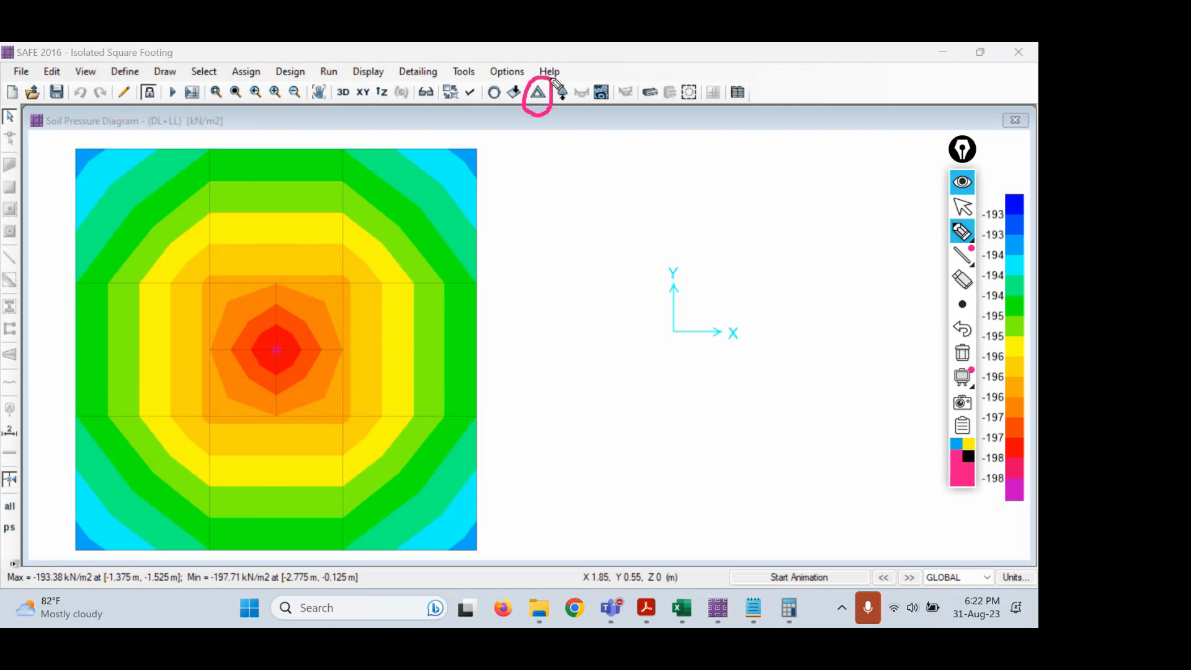
pyautogui.click(961, 206)
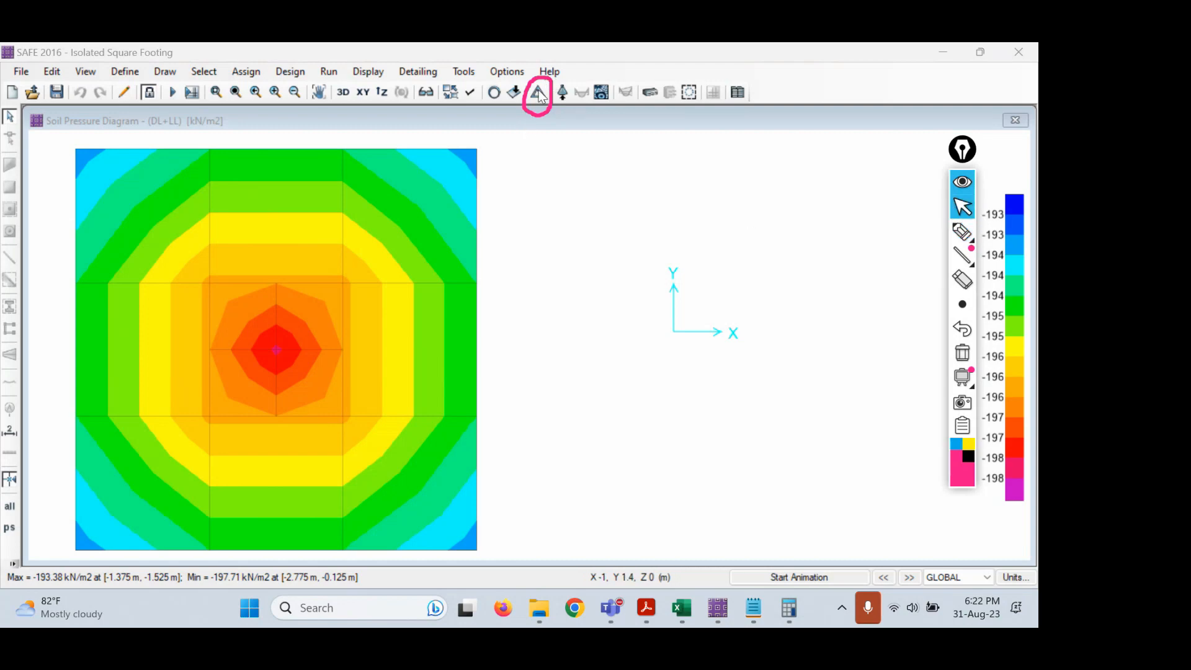
# Display the deformed shape contours for load combination DL+LL with automatic scaling, then close the settings.
pyautogui.click(534, 97)
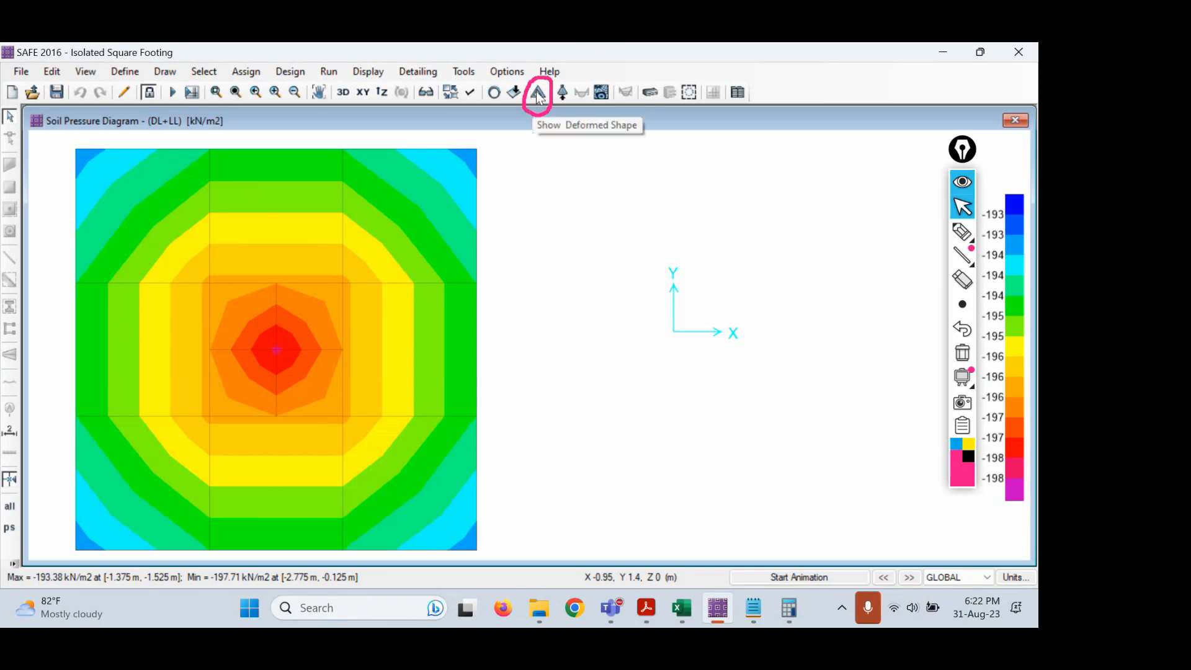
pyautogui.click(537, 95)
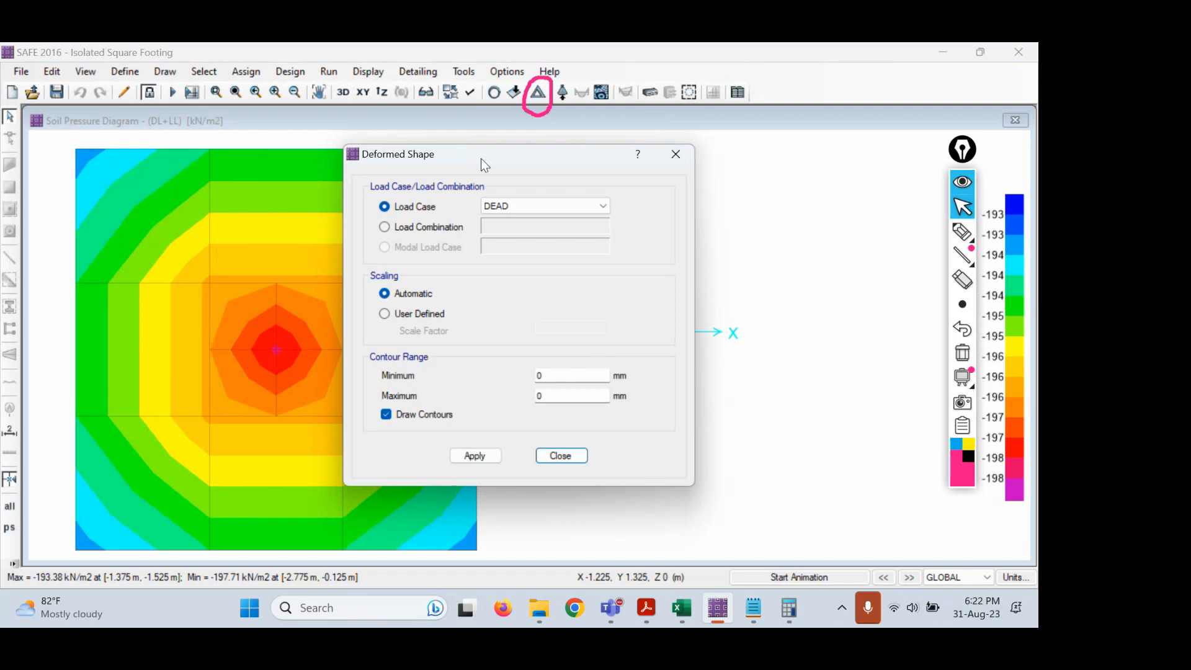
pyautogui.click(410, 228)
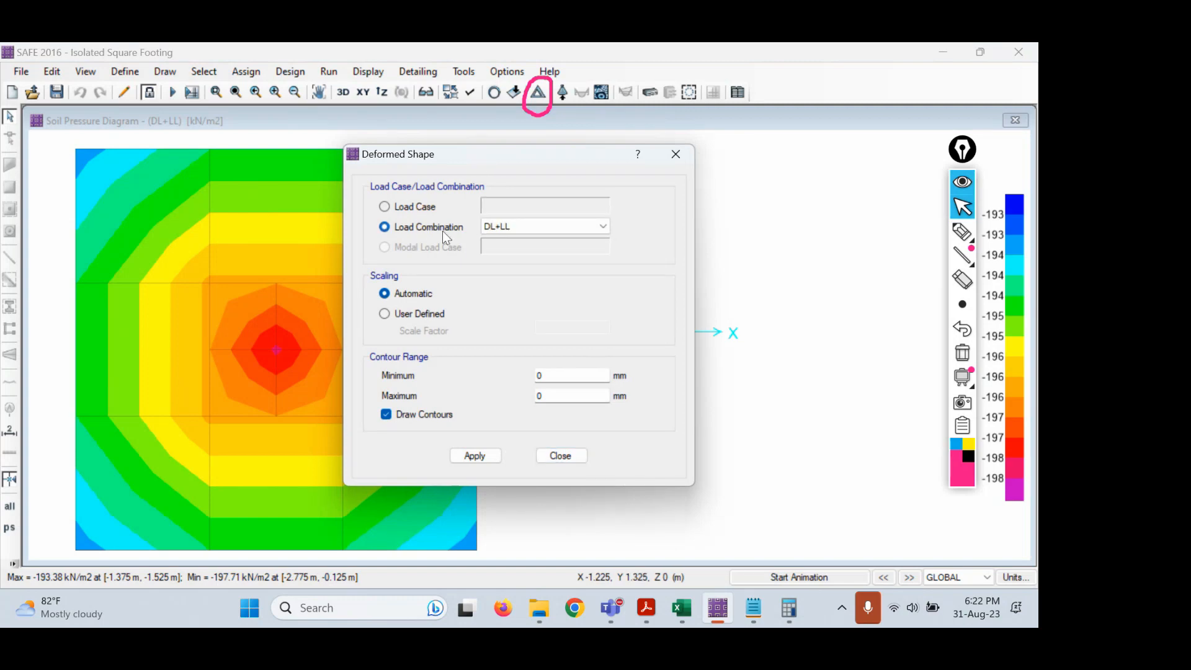
pyautogui.click(603, 227)
pyautogui.click(599, 228)
pyautogui.click(475, 456)
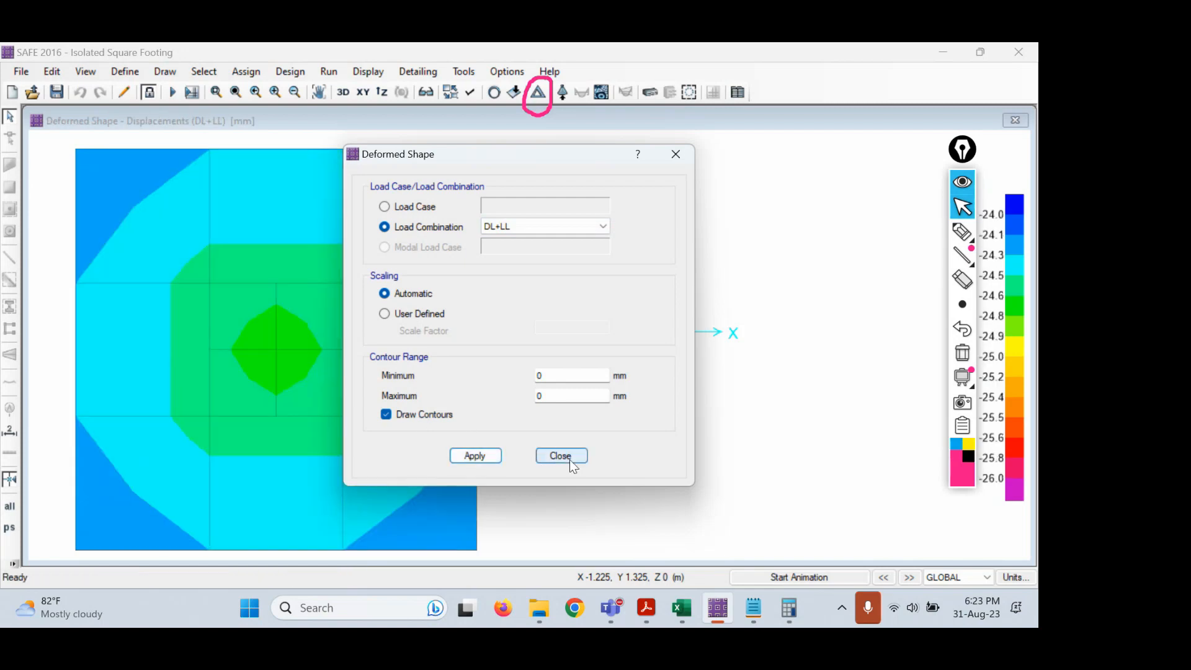
pyautogui.click(575, 460)
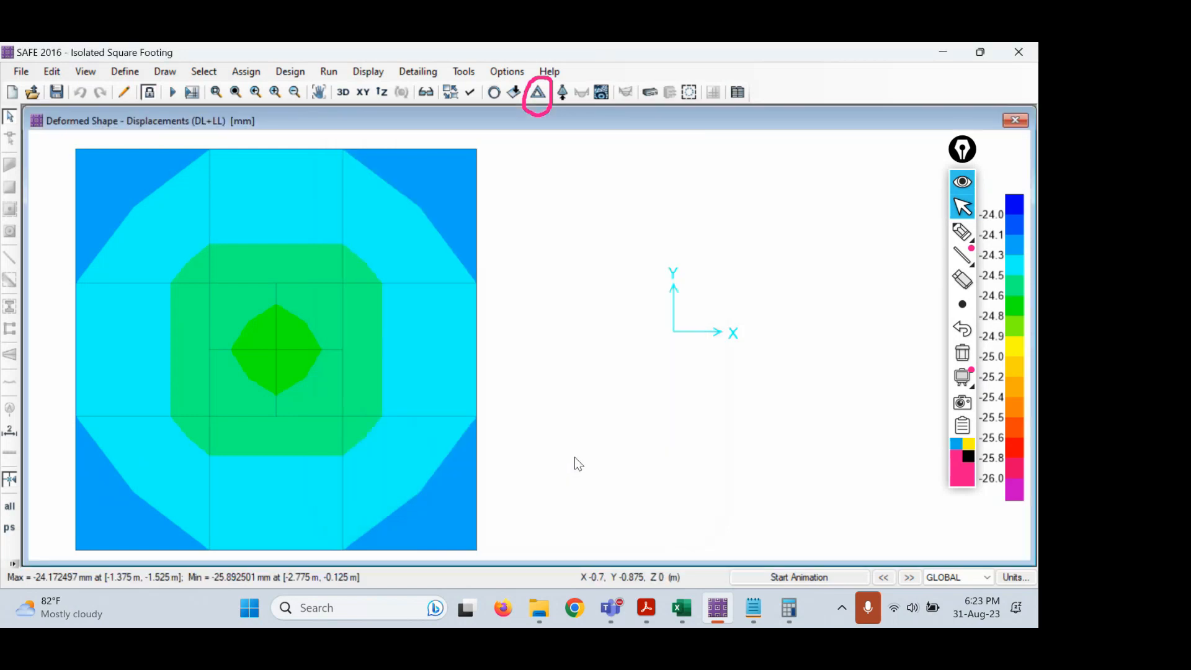
# Check the displacement at the footing's centre and handwrite "25mm" with the pen beside the contour plot.
pyautogui.moveTo(319, 345)
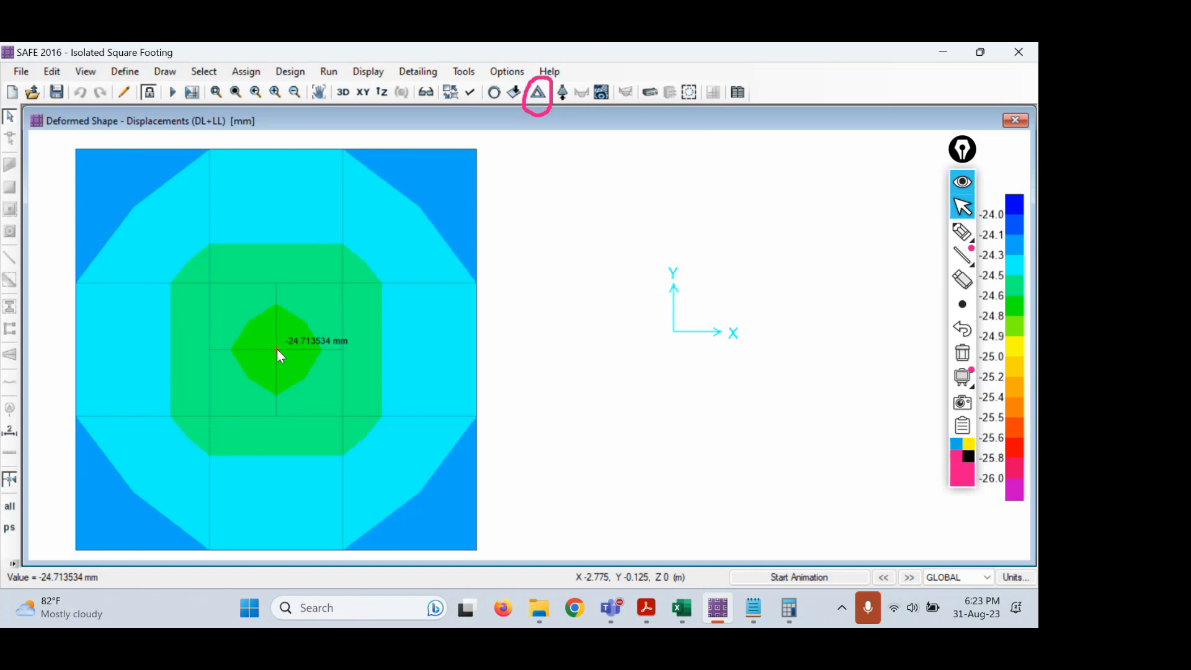
pyautogui.click(962, 232)
pyautogui.moveTo(597, 202)
pyautogui.mouseDown()
pyautogui.moveTo(645, 224)
pyautogui.moveTo(682, 181)
pyautogui.moveTo(685, 203)
pyautogui.moveTo(642, 224)
pyautogui.moveTo(712, 197)
pyautogui.moveTo(752, 199)
pyautogui.moveTo(760, 186)
pyautogui.mouseUp()
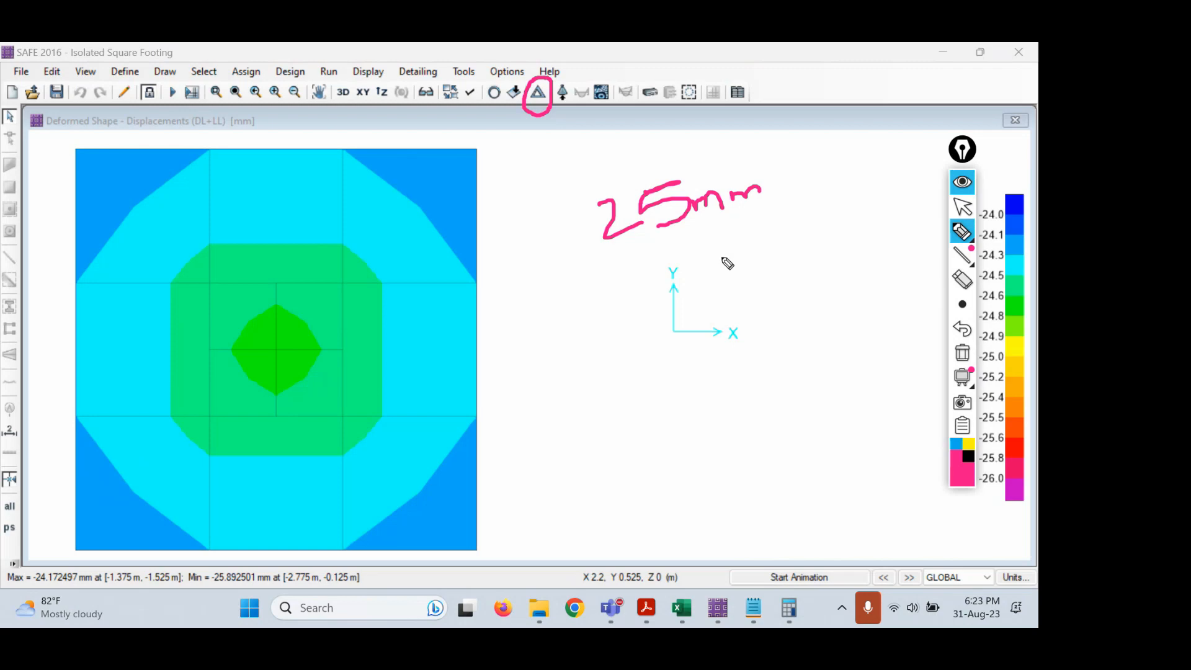
pyautogui.hotkey('ctrl', 'shift', '1')
# Inspect the displacement values at several points around the footing's centre and outer zones against the handwritten limit.
pyautogui.moveTo(301, 322)
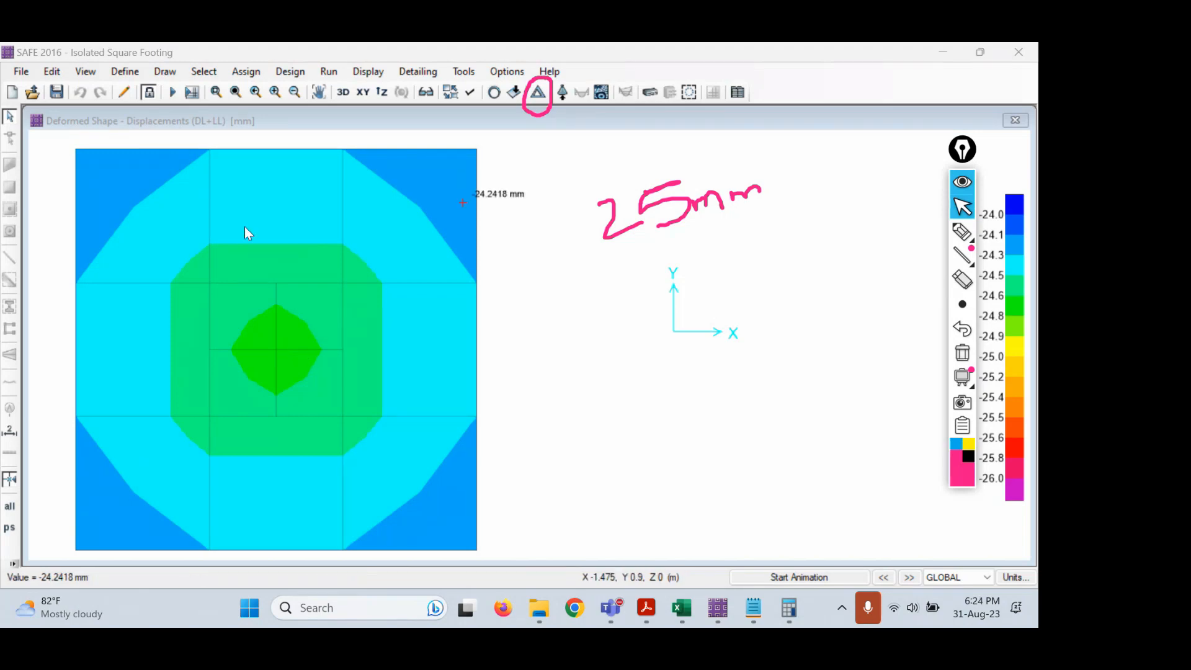
pyautogui.moveTo(270, 348)
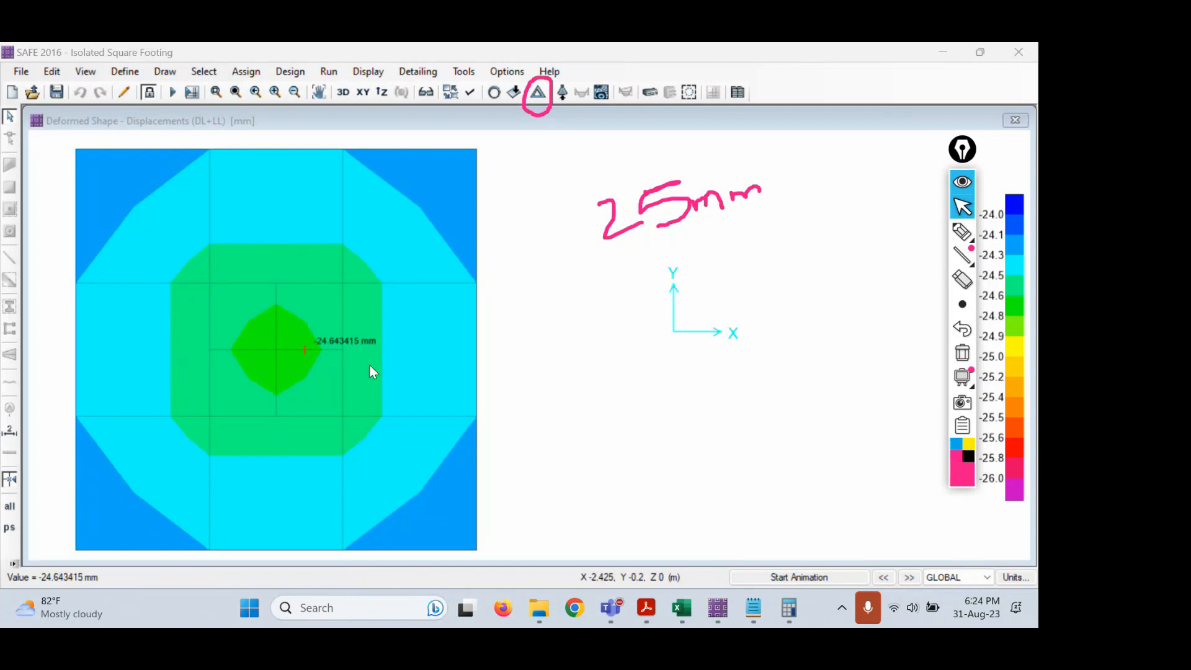
pyautogui.moveTo(256, 386)
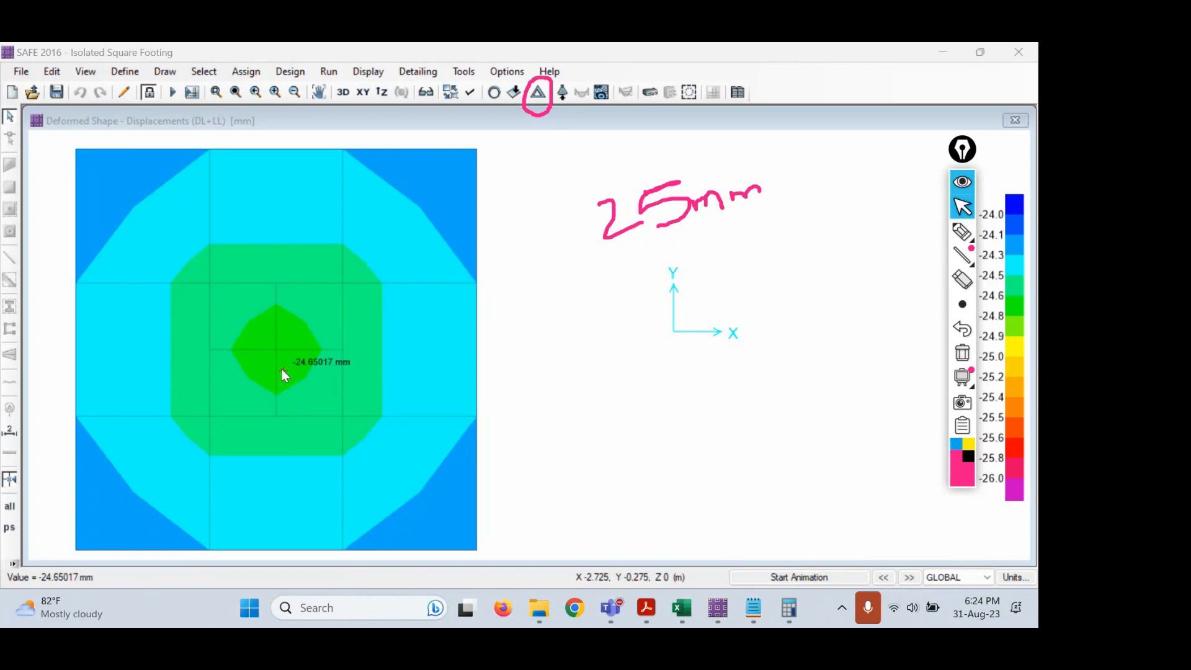
pyautogui.moveTo(348, 386)
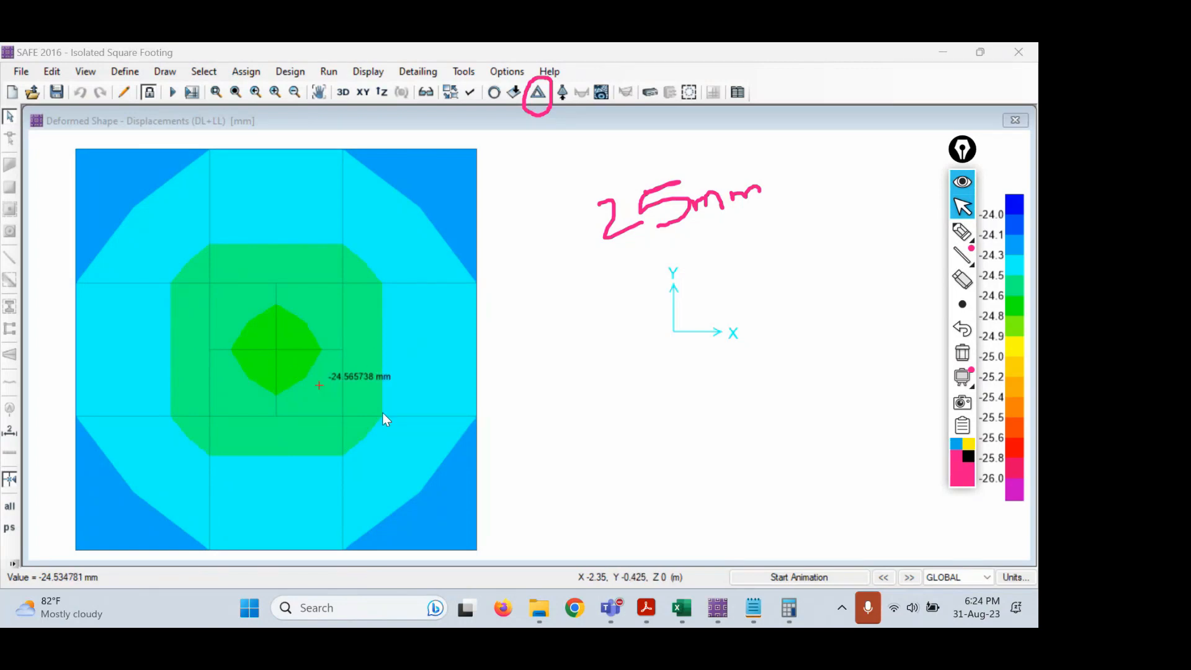
# Switch to the Notepad notes and add the line "If settlements are beyond limits, we have to modify the dimensions of footing" at the end.
pyautogui.click(763, 606)
pyautogui.scroll(-6, 204, 508)
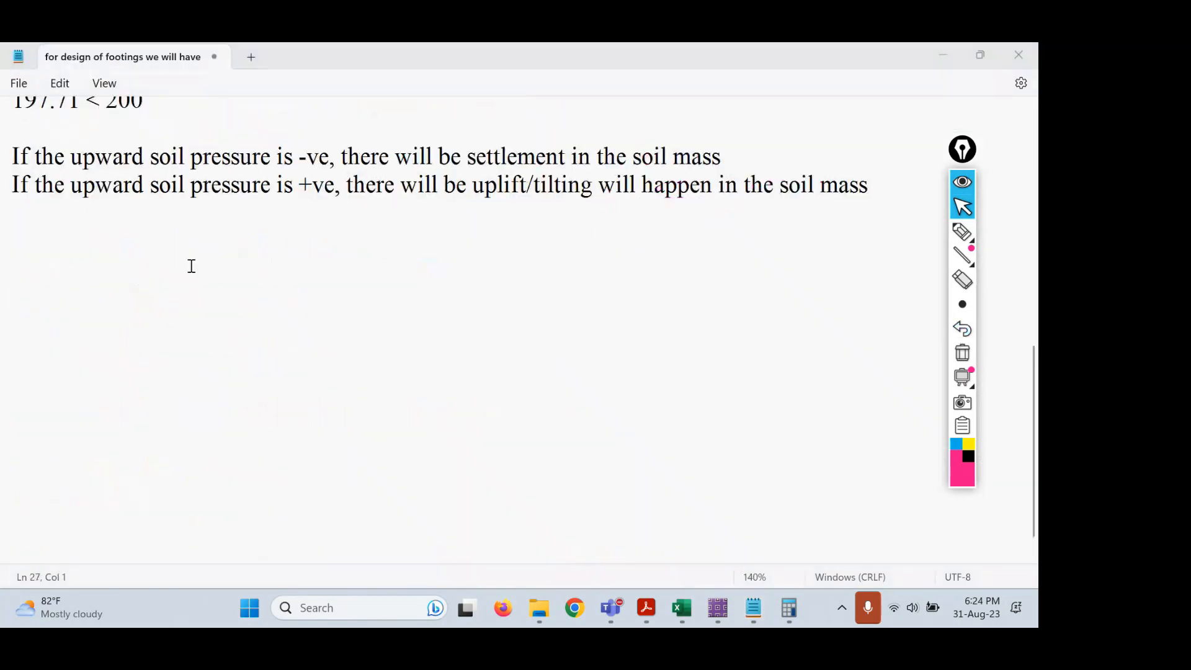
pyautogui.click(192, 265)
pyautogui.write('If s')
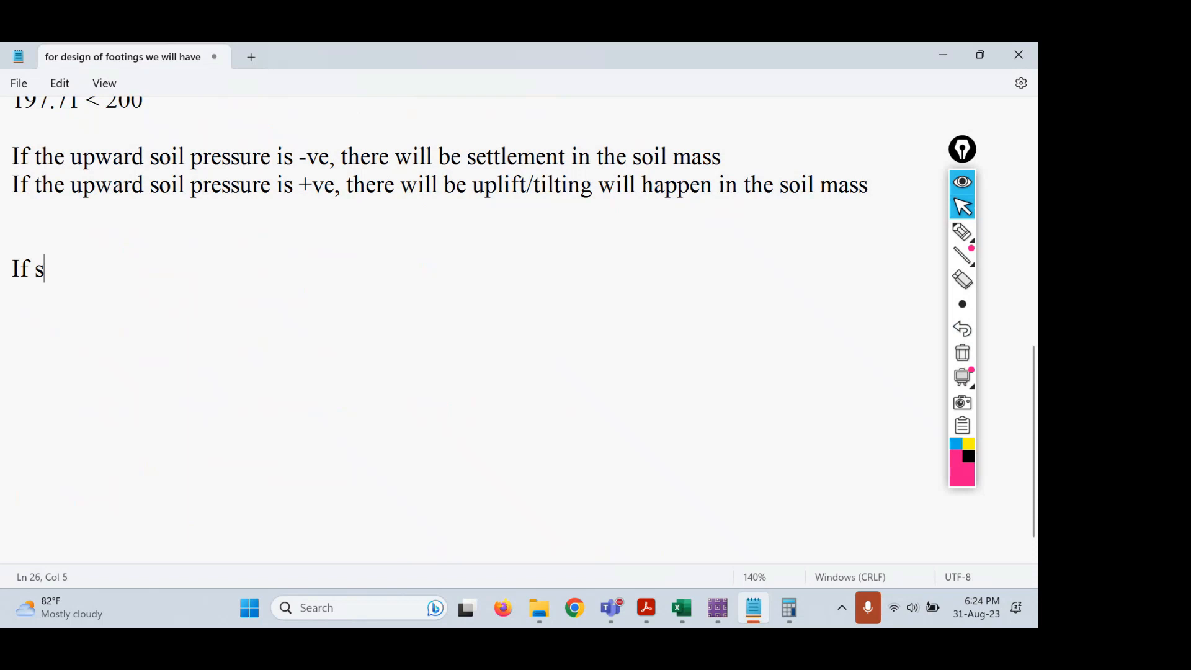
pyautogui.write('ettlements are beyond limits, we have to modify the dimensions ')
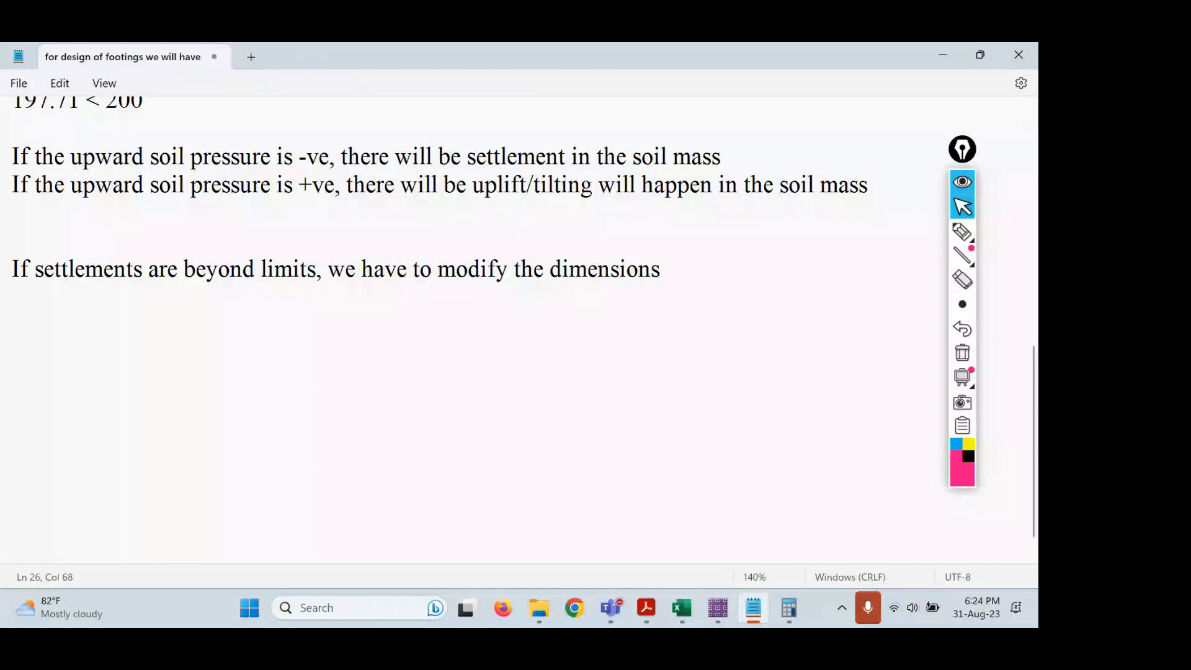
pyautogui.write('of footing')
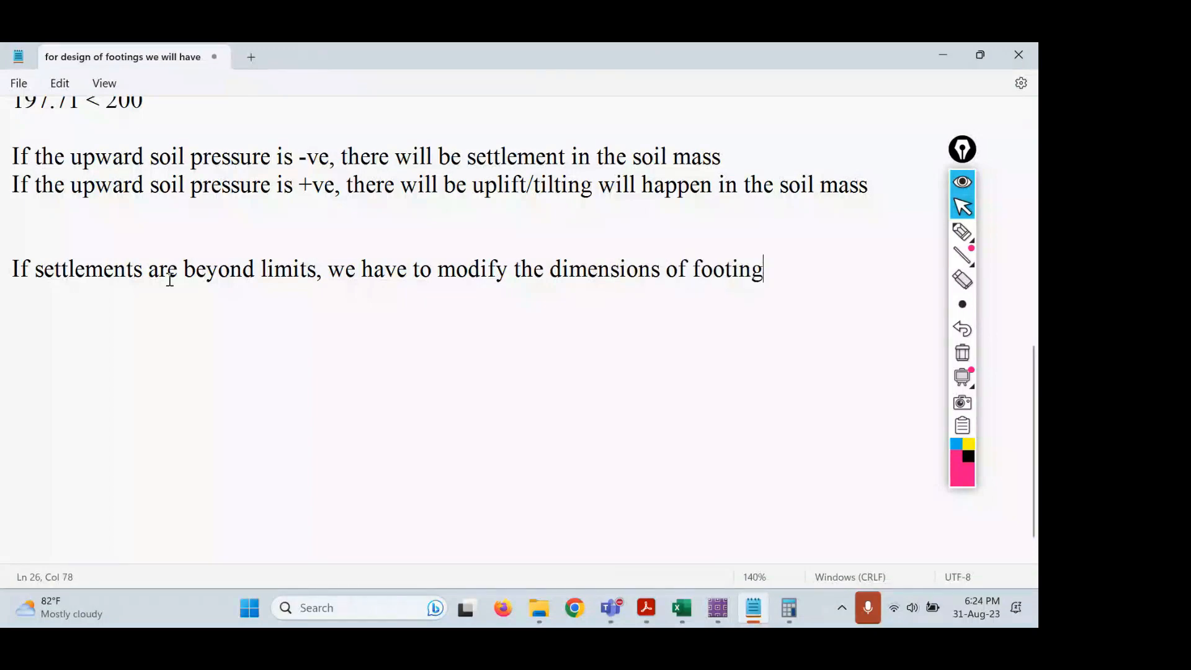
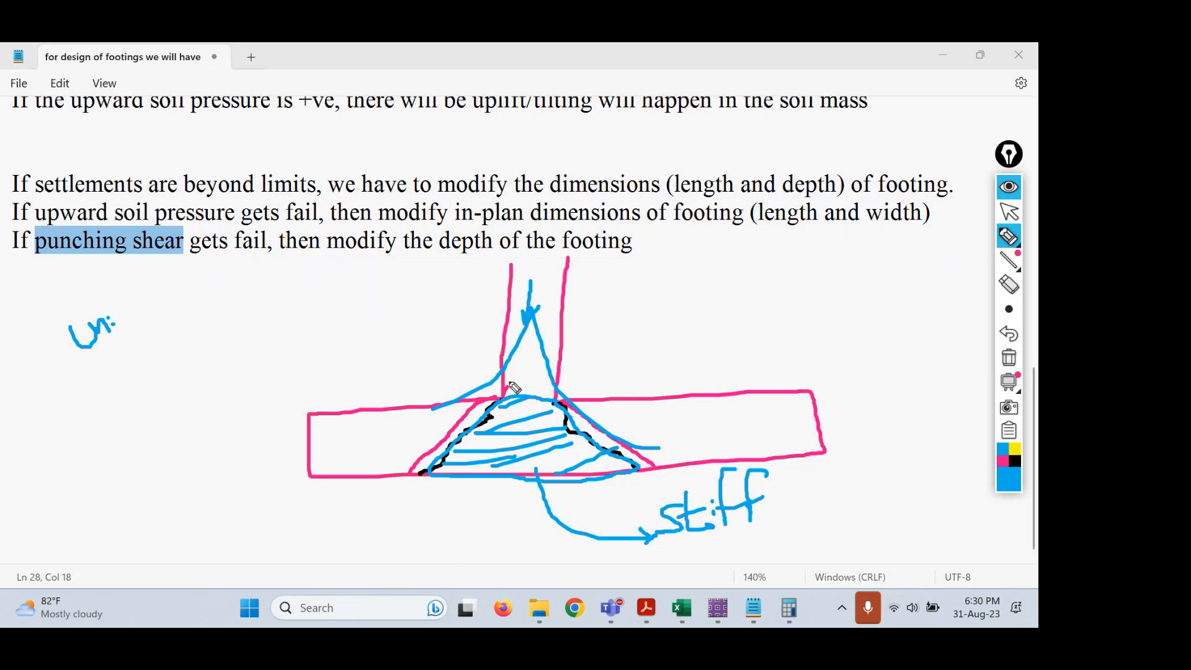
# Outline the sloping failure plane in blue on the footing sketch and shade both column-footing corners in blue and black.
pyautogui.moveTo(475, 401)
pyautogui.mouseDown()
pyautogui.moveTo(448, 411)
pyautogui.moveTo(400, 485)
pyautogui.mouseUp()
pyautogui.moveTo(501, 396)
pyautogui.mouseDown()
pyautogui.moveTo(493, 403)
pyautogui.moveTo(565, 402)
pyautogui.moveTo(554, 393)
pyautogui.mouseUp()
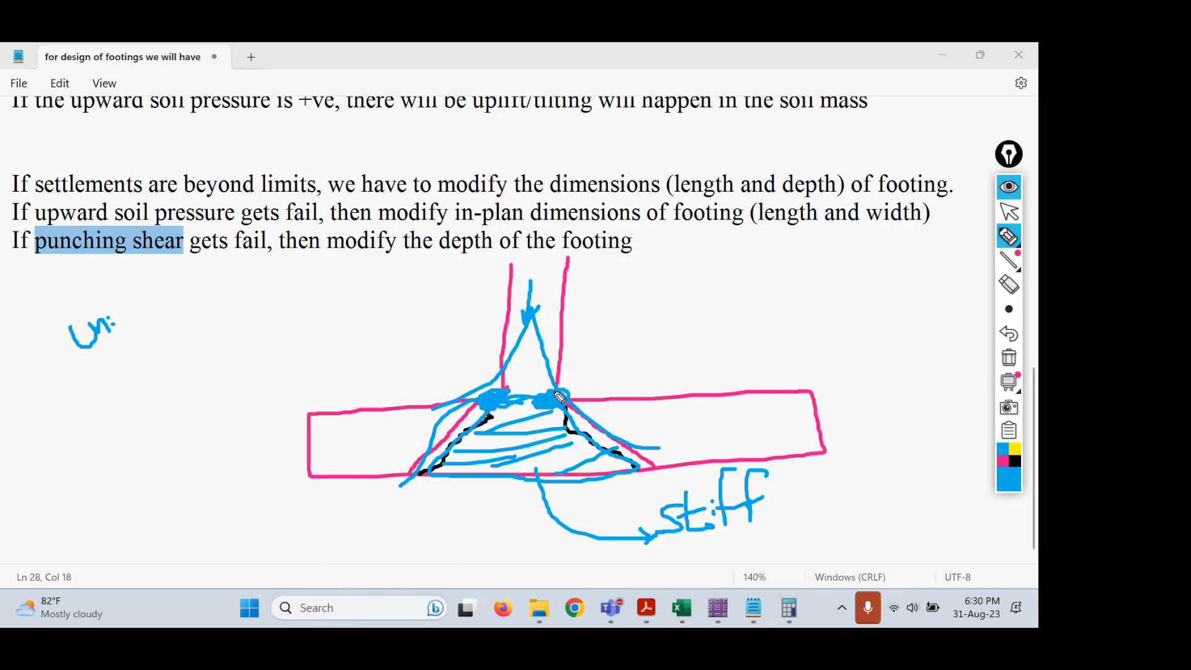
pyautogui.click(1003, 461)
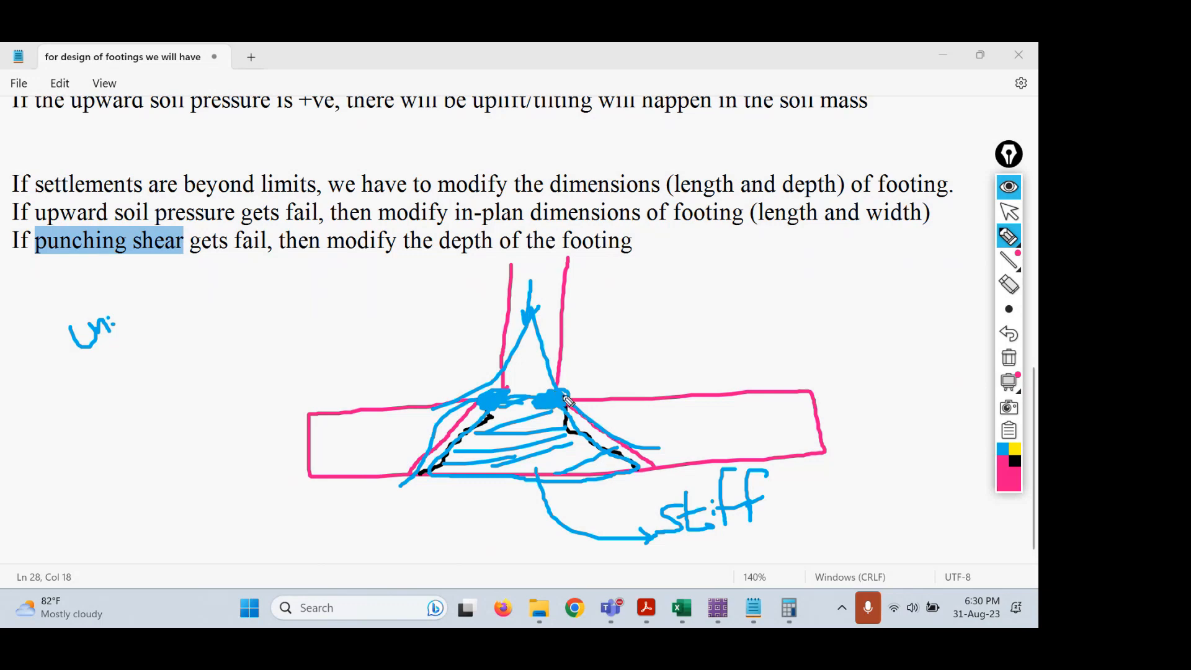
pyautogui.moveTo(564, 396); pyautogui.dragTo(494, 401)
pyautogui.click(1015, 462)
pyautogui.click(501, 393)
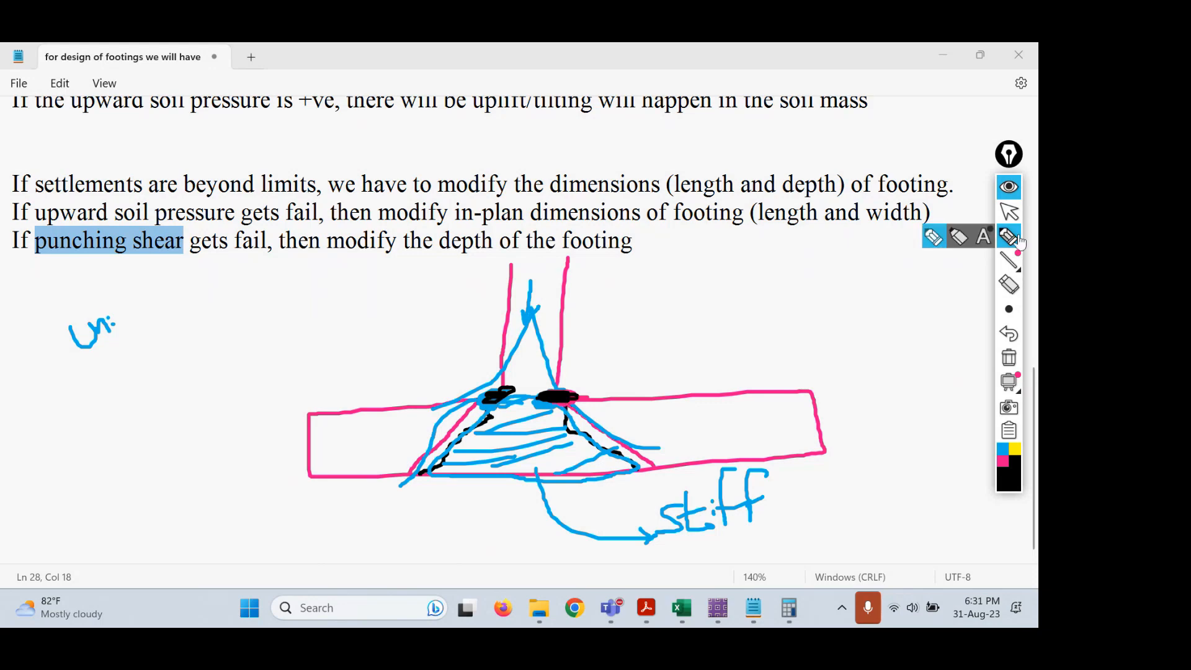
# Clear the footing sketch, then switch to SAFE and circle the punching shear command with the black pen.
pyautogui.click(1009, 359)
pyautogui.click(1009, 211)
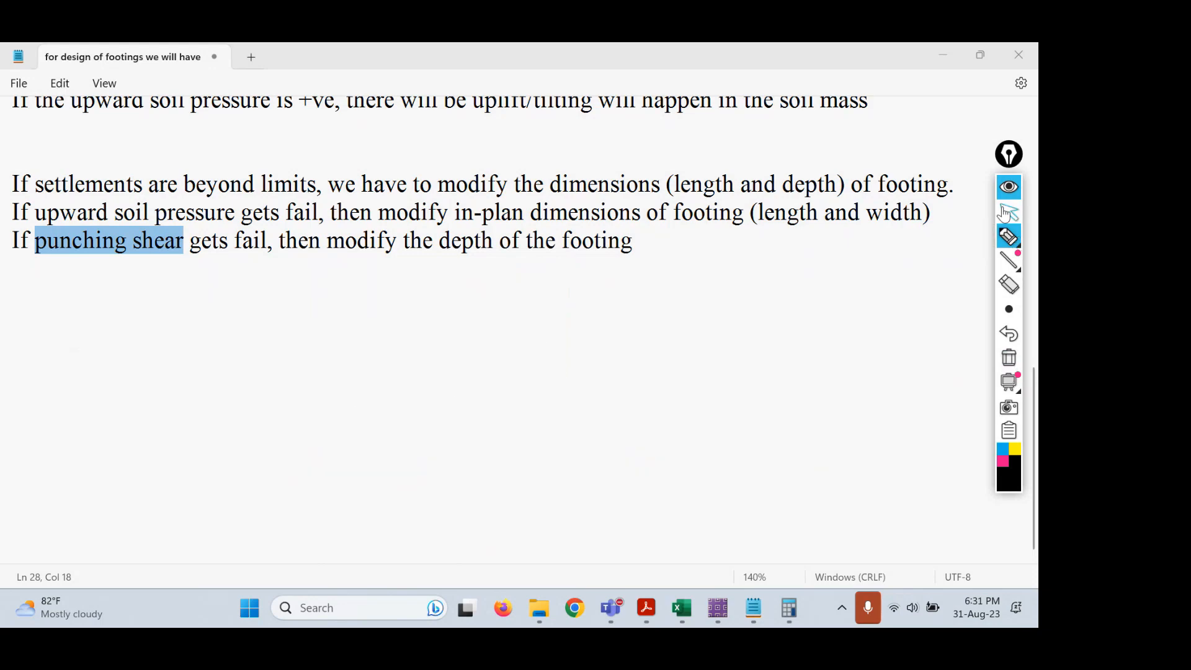
pyautogui.click(717, 609)
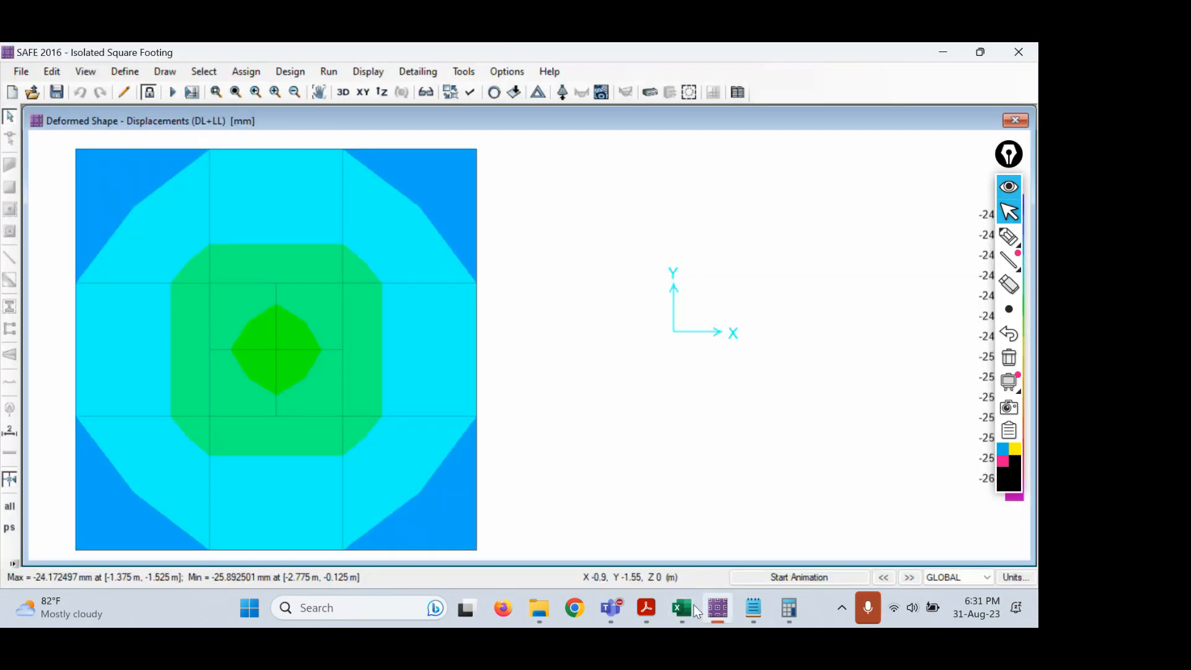
pyautogui.moveTo(1014, 310)
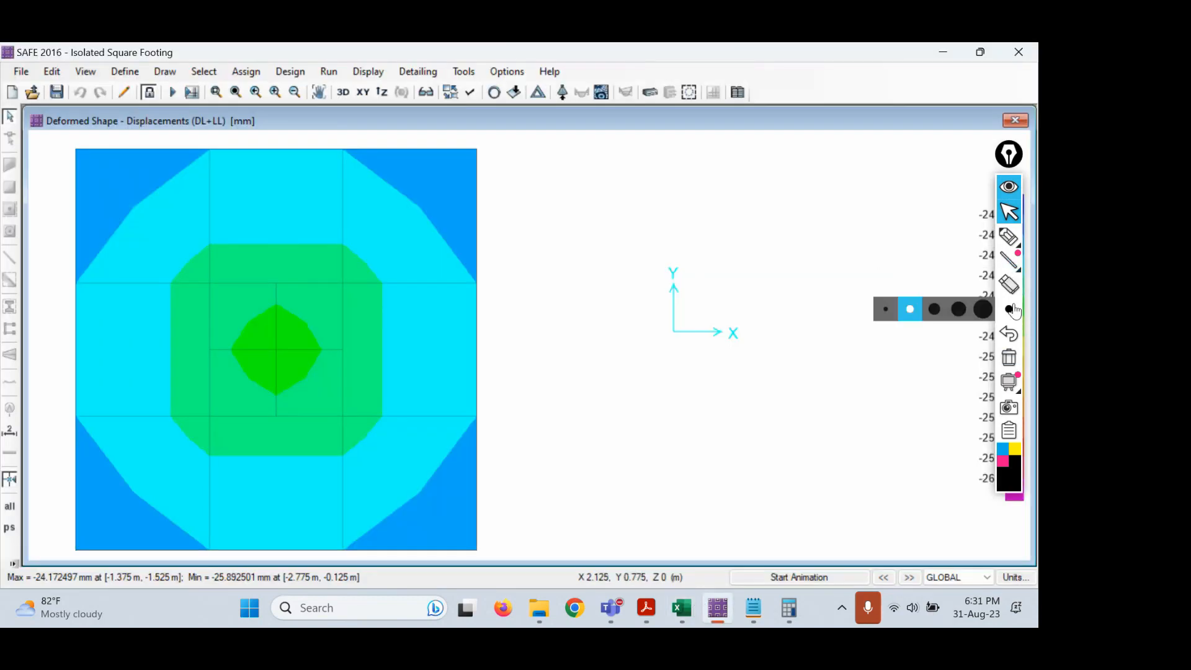
pyautogui.click(1009, 237)
pyautogui.moveTo(695, 73)
pyautogui.mouseDown()
pyautogui.moveTo(697, 124)
pyautogui.moveTo(692, 74)
pyautogui.mouseUp()
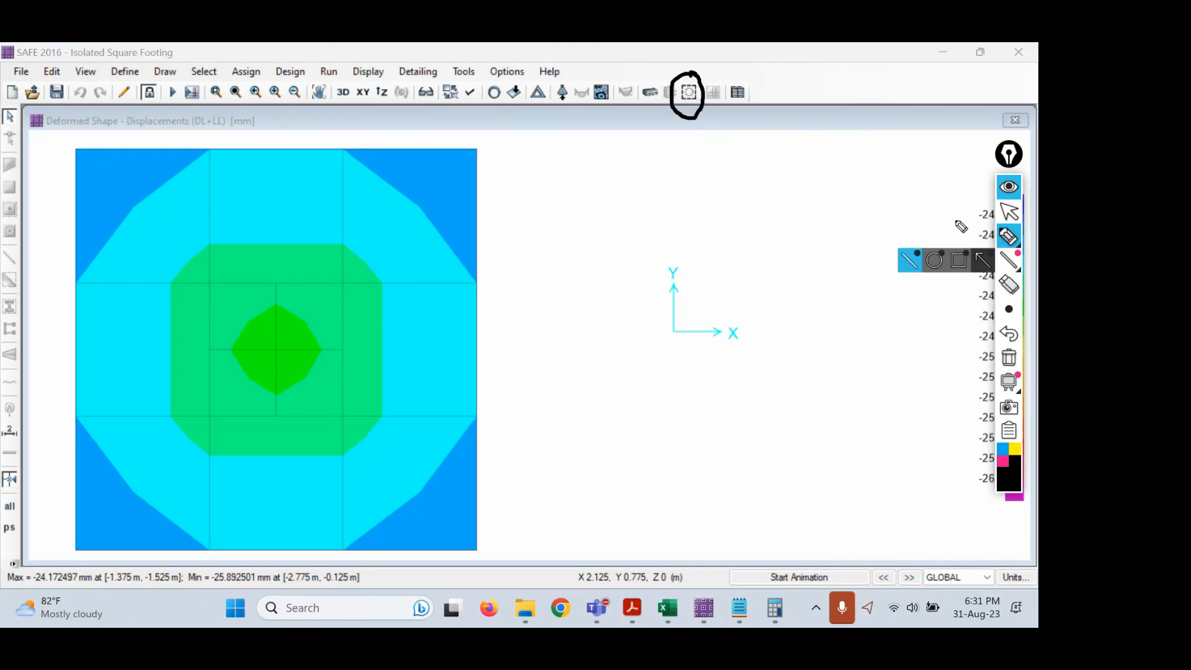
pyautogui.click(1009, 214)
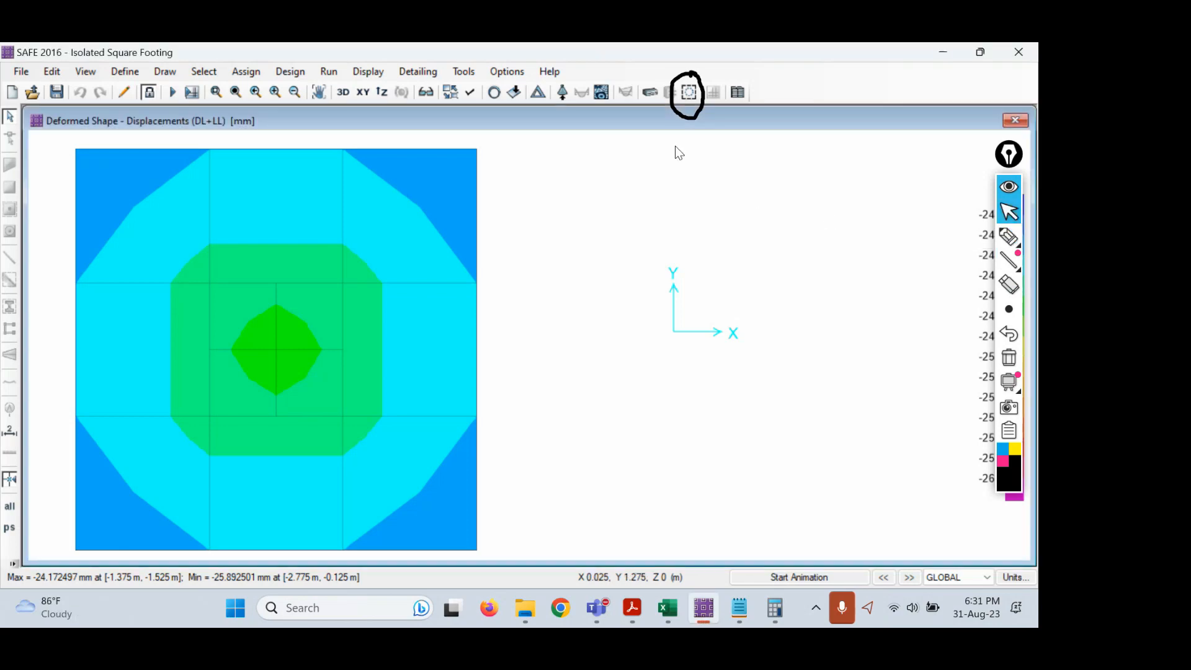
# Display the punching shear capacity ratios and handwrite "<1 – Safe" in pink beside the column's ratio.
pyautogui.click(688, 91)
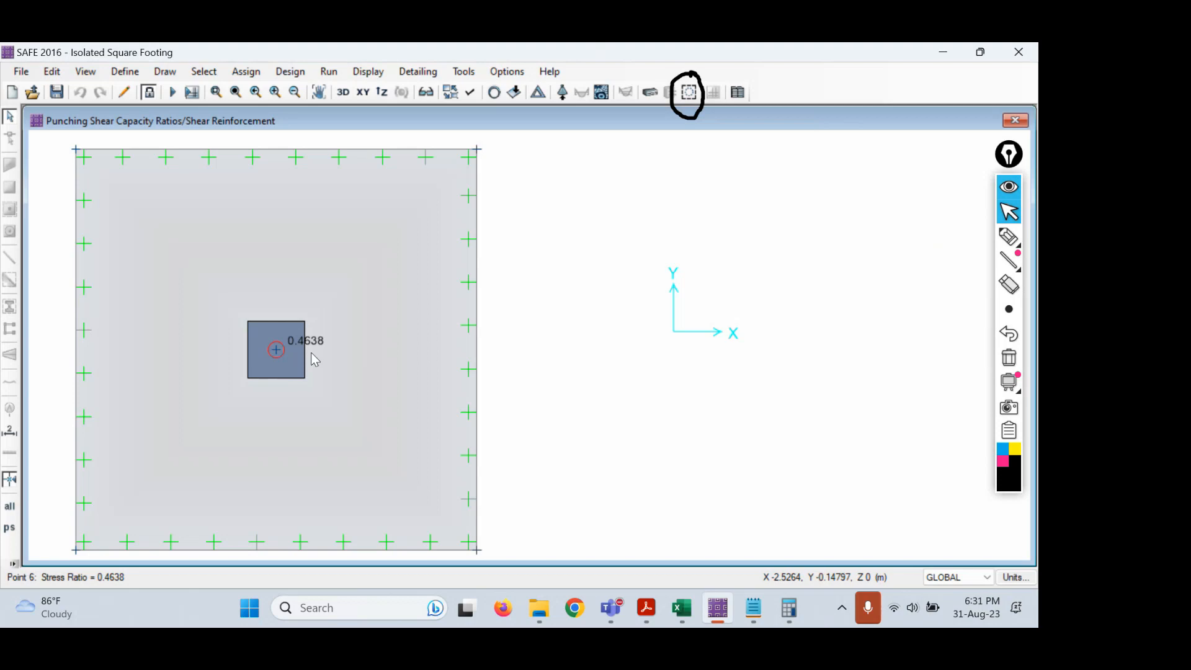
pyautogui.moveTo(1011, 245)
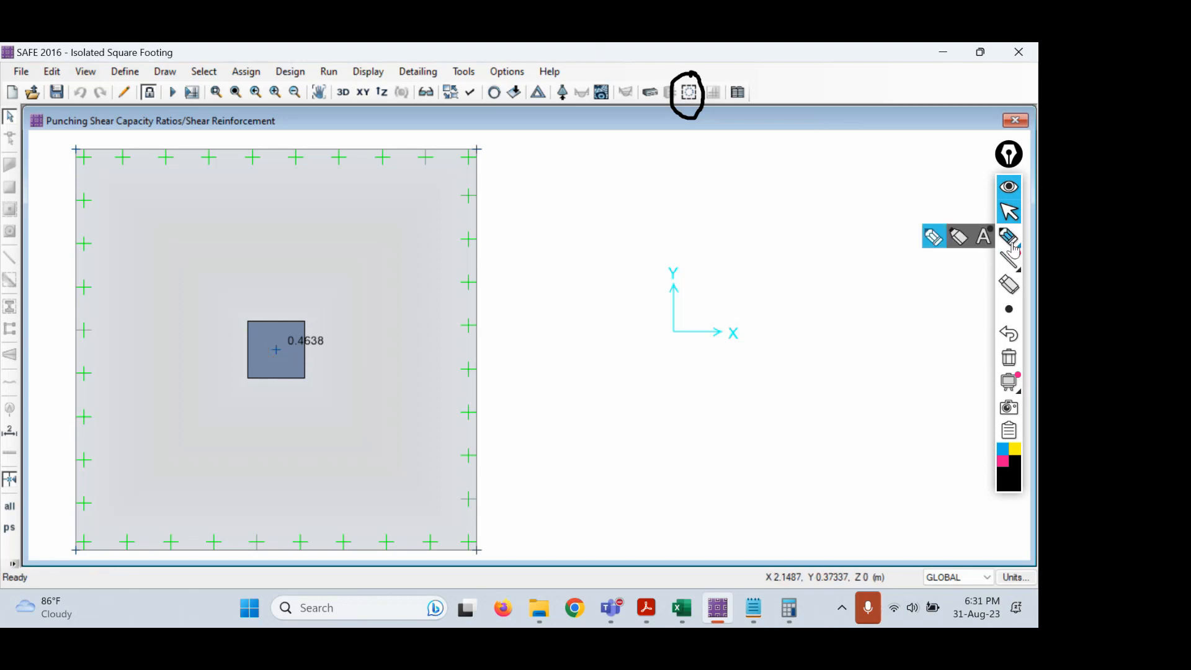
pyautogui.click(1011, 247)
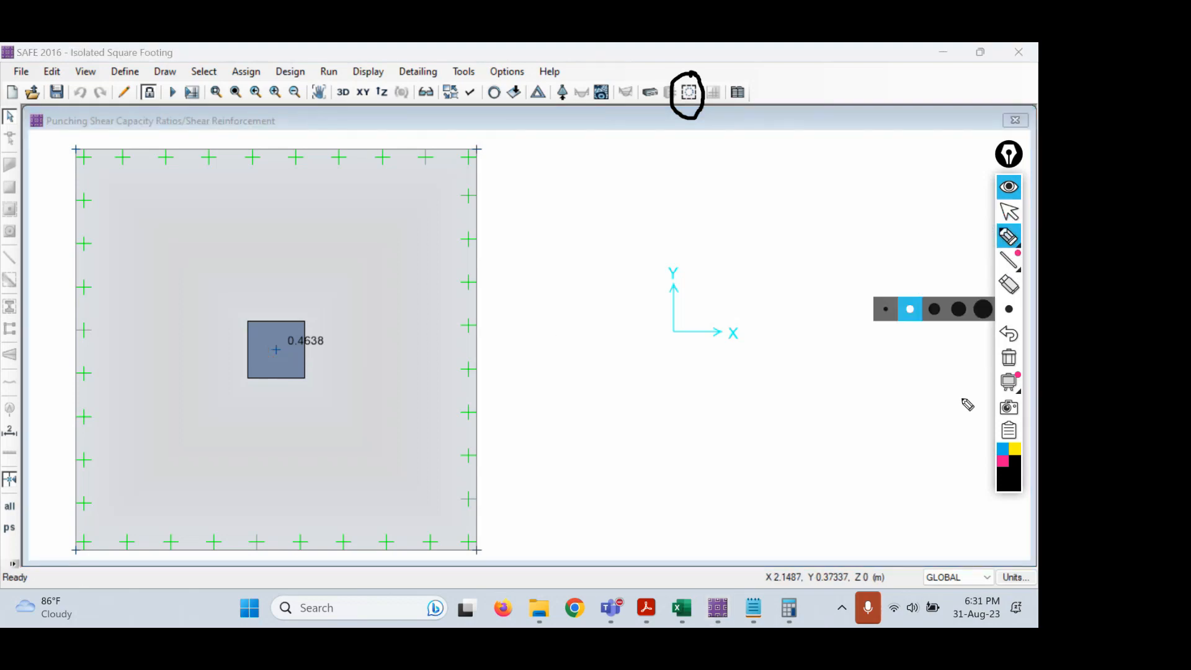
pyautogui.click(999, 463)
pyautogui.moveTo(352, 334)
pyautogui.mouseDown()
pyautogui.moveTo(332, 346)
pyautogui.moveTo(375, 355)
pyautogui.moveTo(443, 324)
pyautogui.mouseUp()
pyautogui.moveTo(495, 297)
pyautogui.mouseDown()
pyautogui.moveTo(494, 336)
pyautogui.moveTo(508, 321)
pyautogui.moveTo(545, 332)
pyautogui.moveTo(579, 319)
pyautogui.mouseUp()
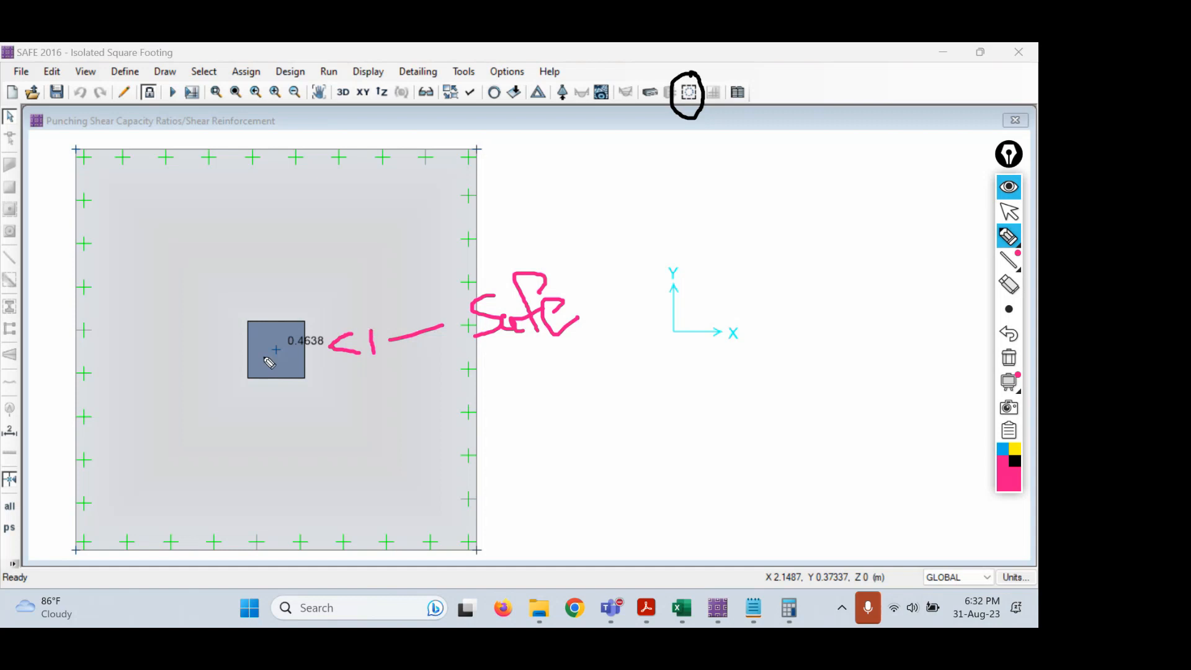
pyautogui.click(1008, 213)
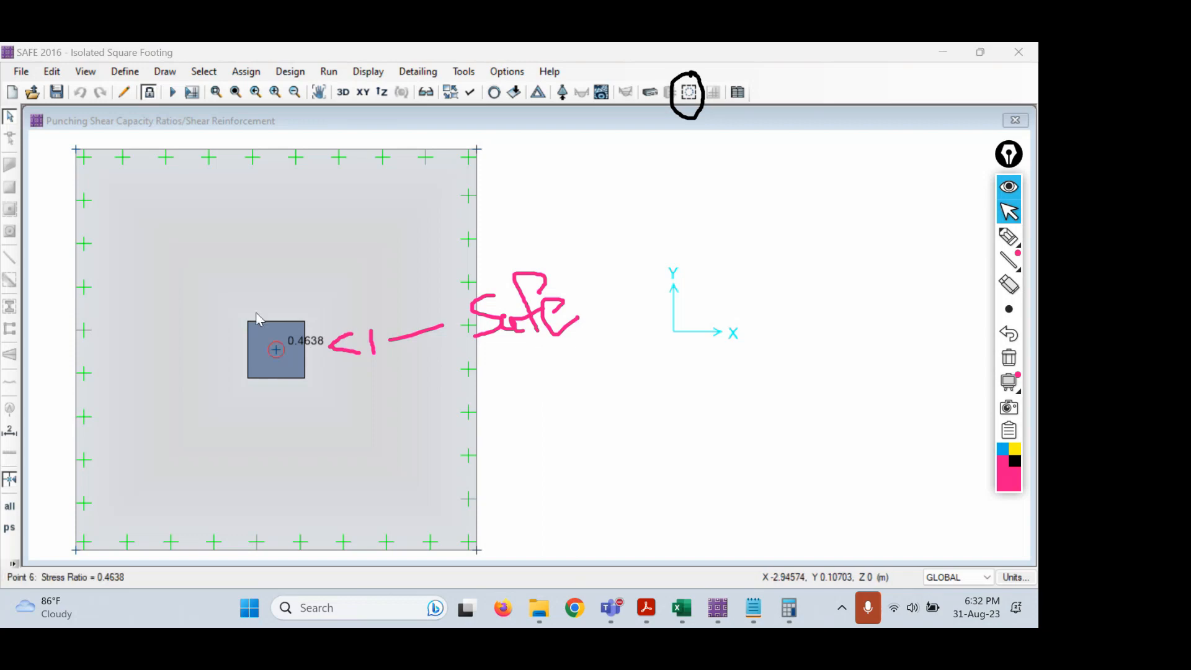
pyautogui.click(590, 191)
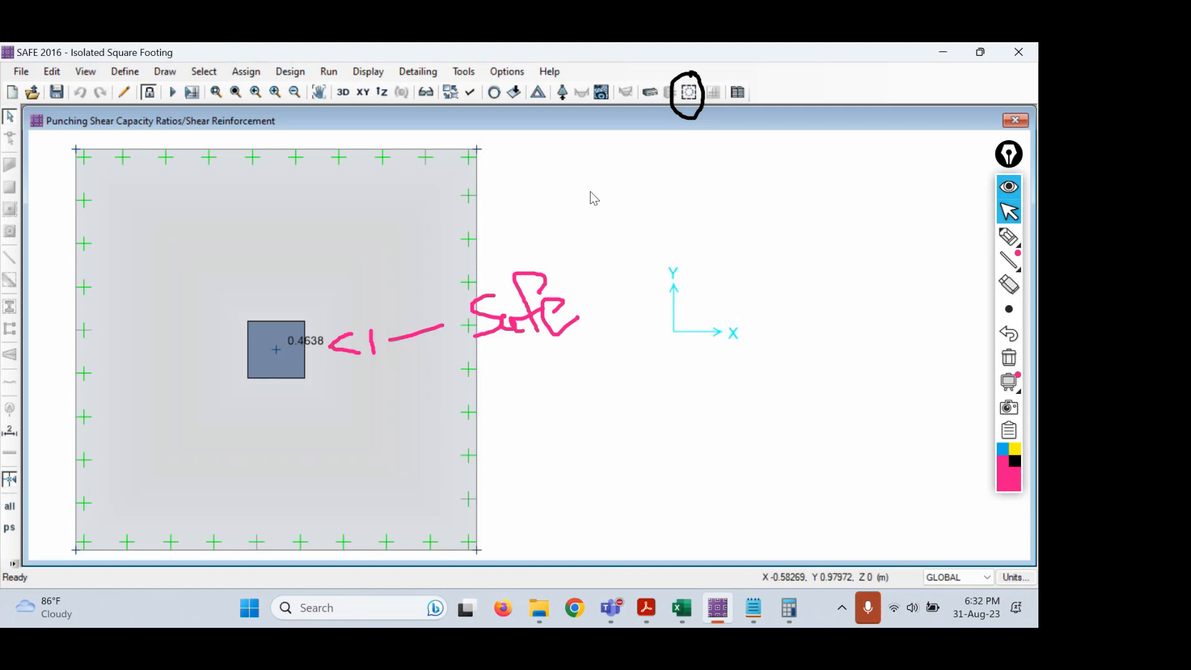
# Open the column's punching shear design details, circle the IS 456-2000 heading in pink and handwrite "ACI" and "EU" beneath it.
pyautogui.rightClick(276, 351)
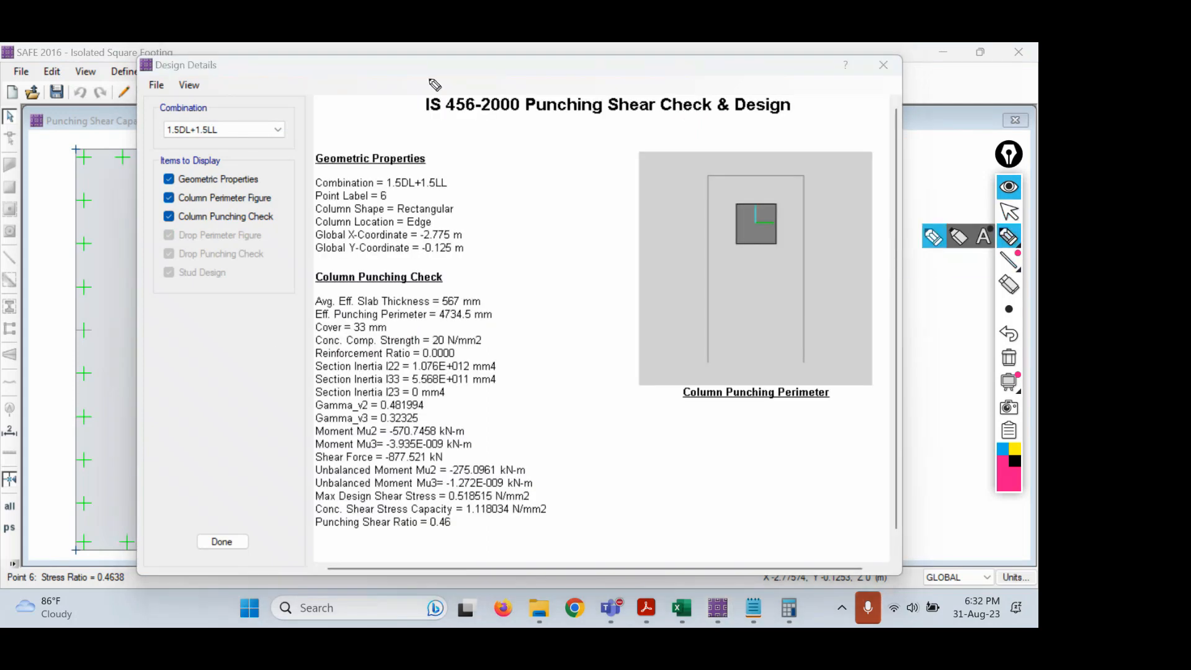
pyautogui.moveTo(432, 87)
pyautogui.mouseDown()
pyautogui.moveTo(688, 121)
pyautogui.moveTo(437, 87)
pyautogui.mouseUp()
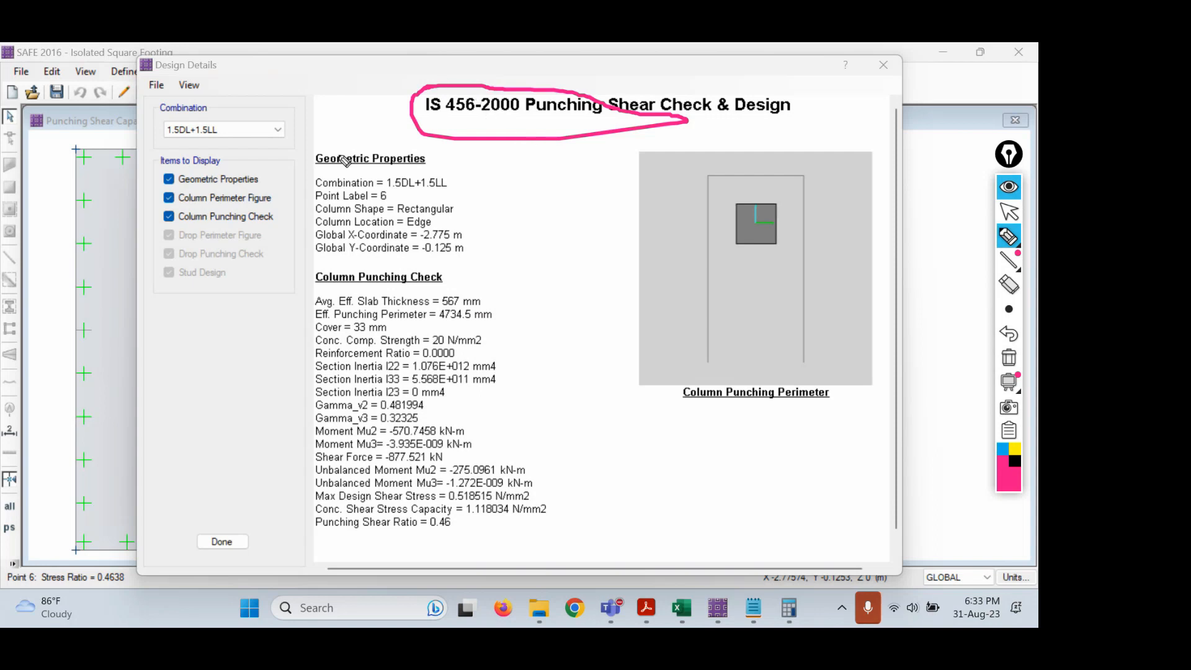
pyautogui.moveTo(512, 179)
pyautogui.mouseDown()
pyautogui.moveTo(508, 206)
pyautogui.moveTo(560, 203)
pyautogui.moveTo(591, 151)
pyautogui.mouseUp()
pyautogui.moveTo(583, 155)
pyautogui.mouseDown()
pyautogui.moveTo(578, 201)
pyautogui.moveTo(613, 198)
pyautogui.mouseUp()
pyautogui.moveTo(519, 257)
pyautogui.mouseDown()
pyautogui.moveTo(562, 267)
pyautogui.moveTo(524, 255)
pyautogui.mouseUp()
pyautogui.moveTo(563, 235); pyautogui.dragTo(586, 229)
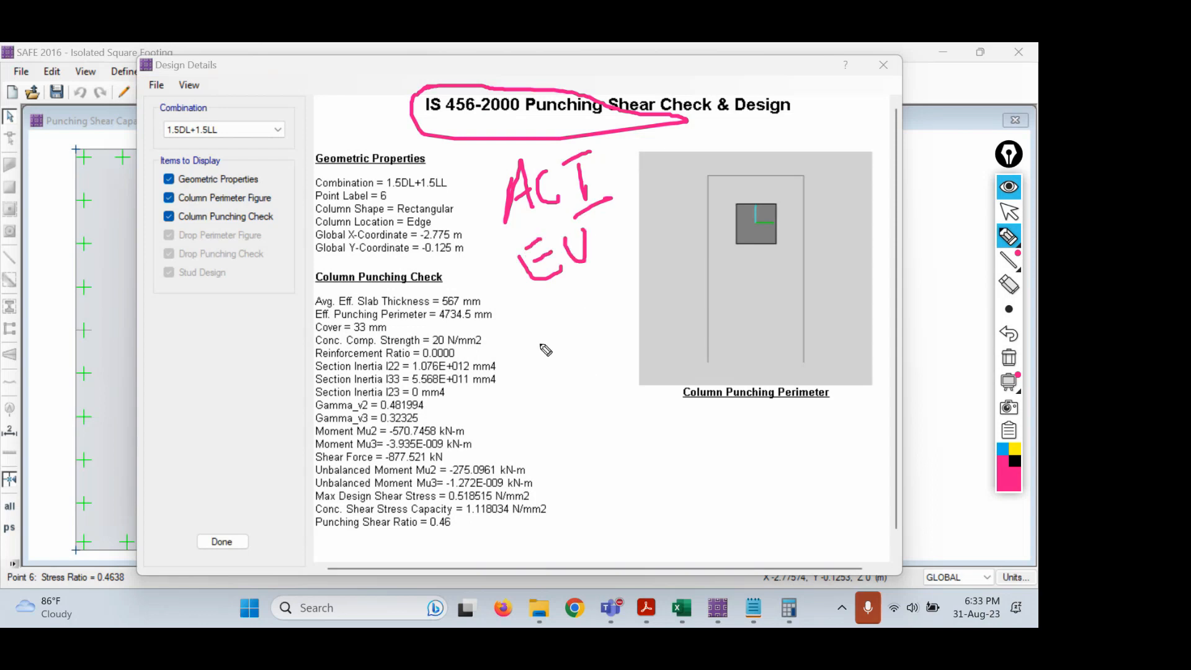
# Erase the handwriting, circle only the IS 456-2000 code name, then clear the markup and close the punching shear design details.
pyautogui.click(1007, 359)
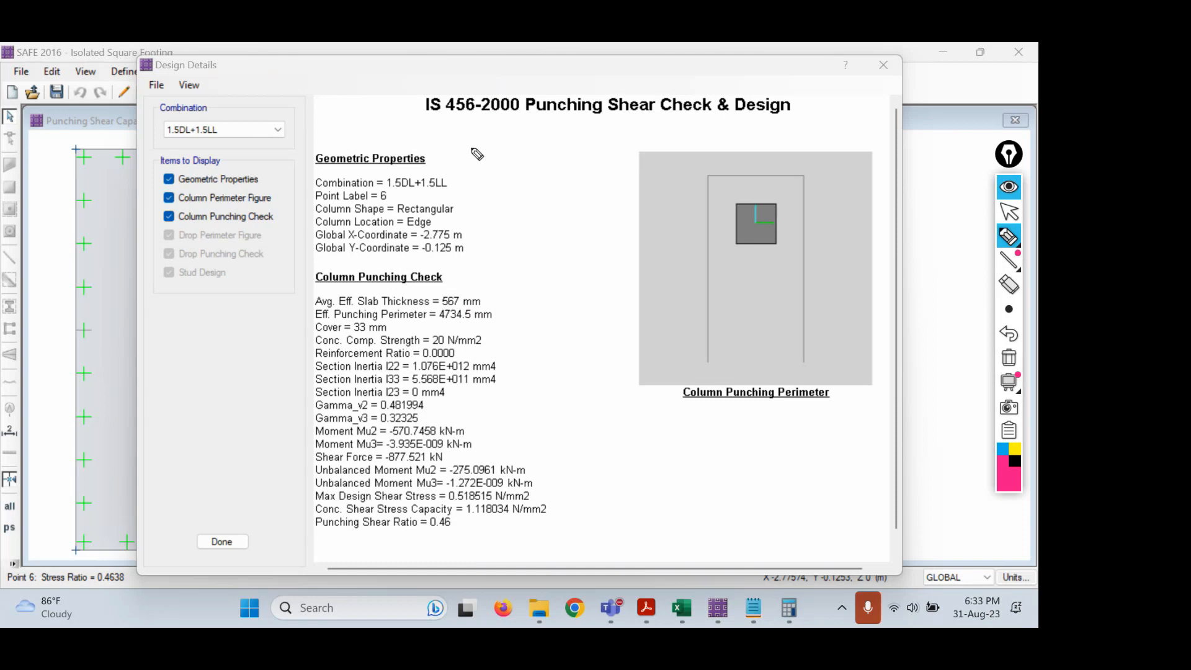
pyautogui.moveTo(521, 80)
pyautogui.mouseDown()
pyautogui.moveTo(407, 90)
pyautogui.moveTo(477, 139)
pyautogui.moveTo(497, 78)
pyautogui.mouseUp()
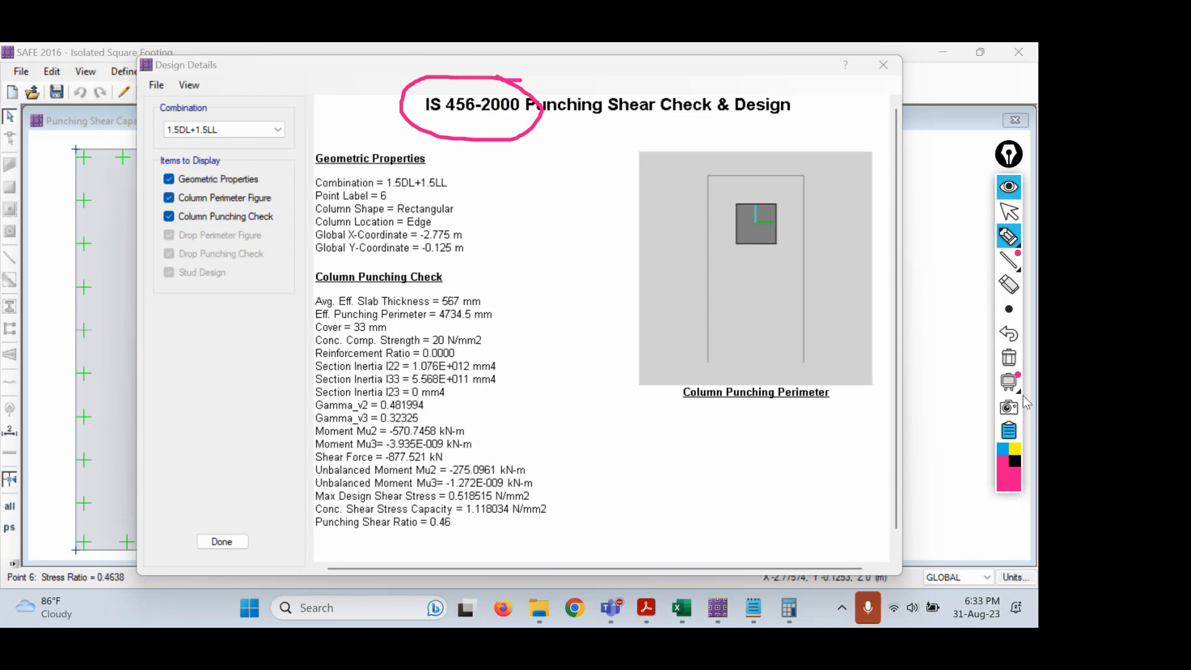
pyautogui.click(1008, 380)
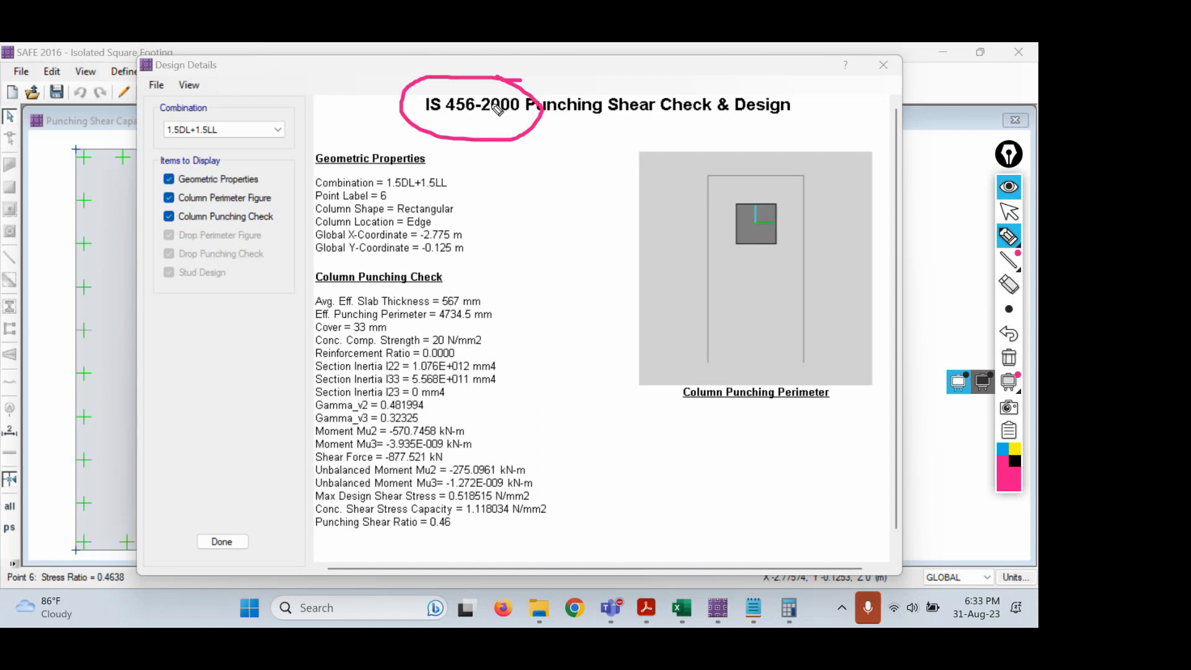
pyautogui.click(1008, 212)
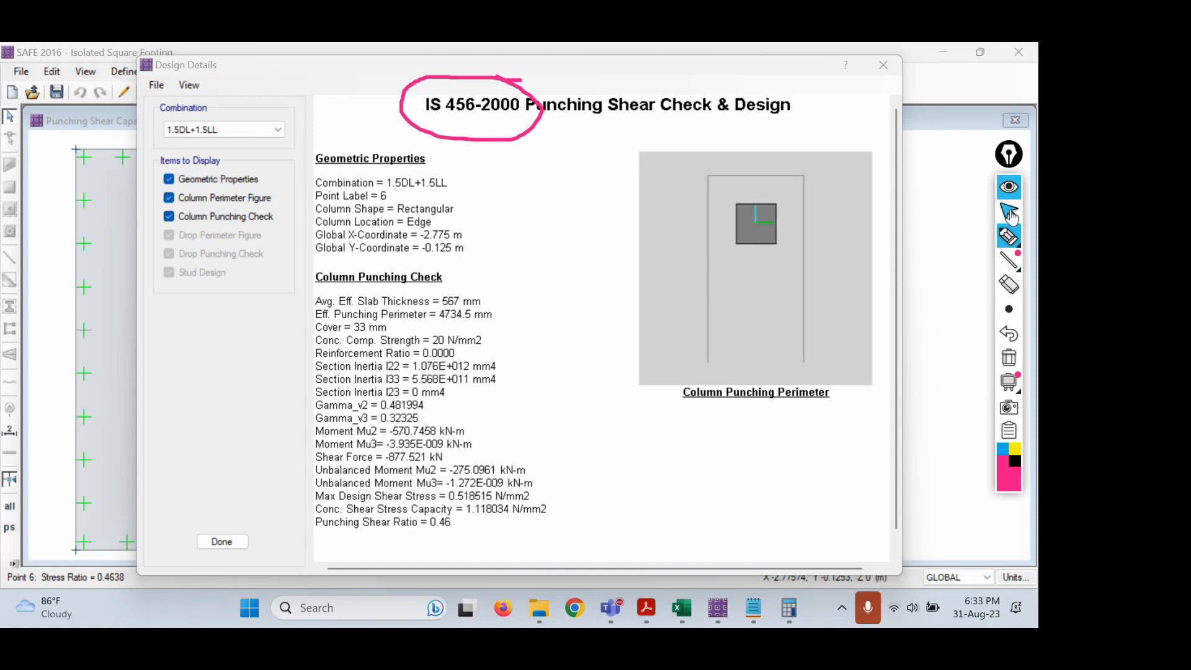
pyautogui.click(1010, 362)
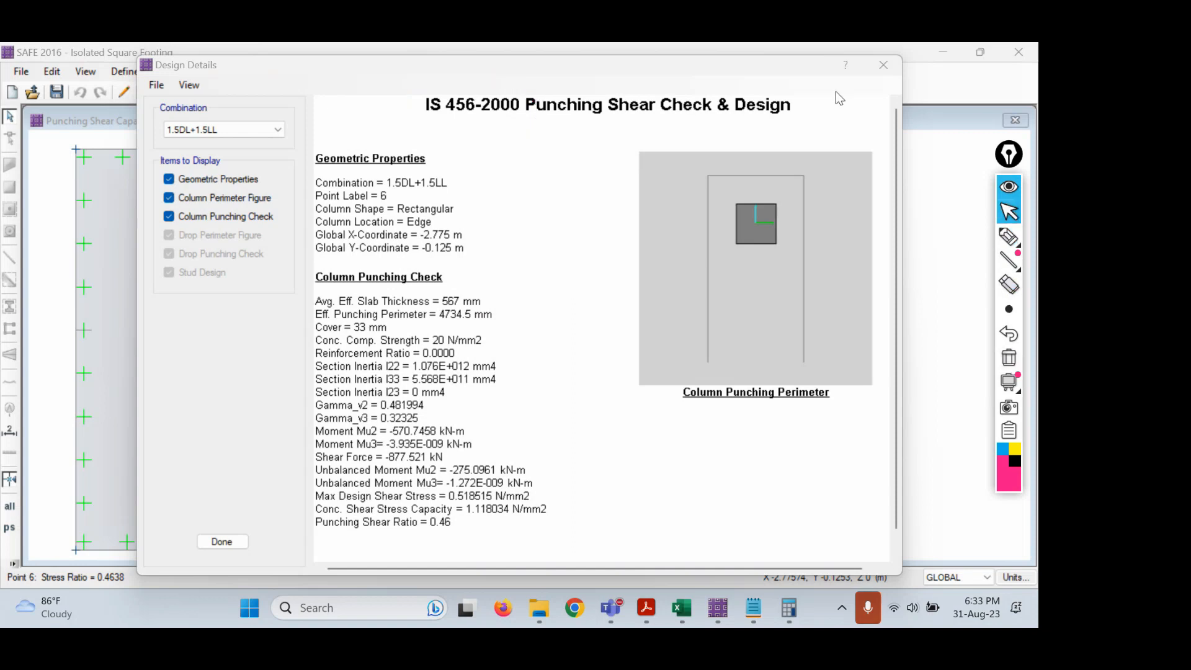
pyautogui.click(884, 65)
# Circle the model lock command in pink, unlock the model by accepting deletion of its analysis and design results, and clear the markup.
pyautogui.click(1008, 236)
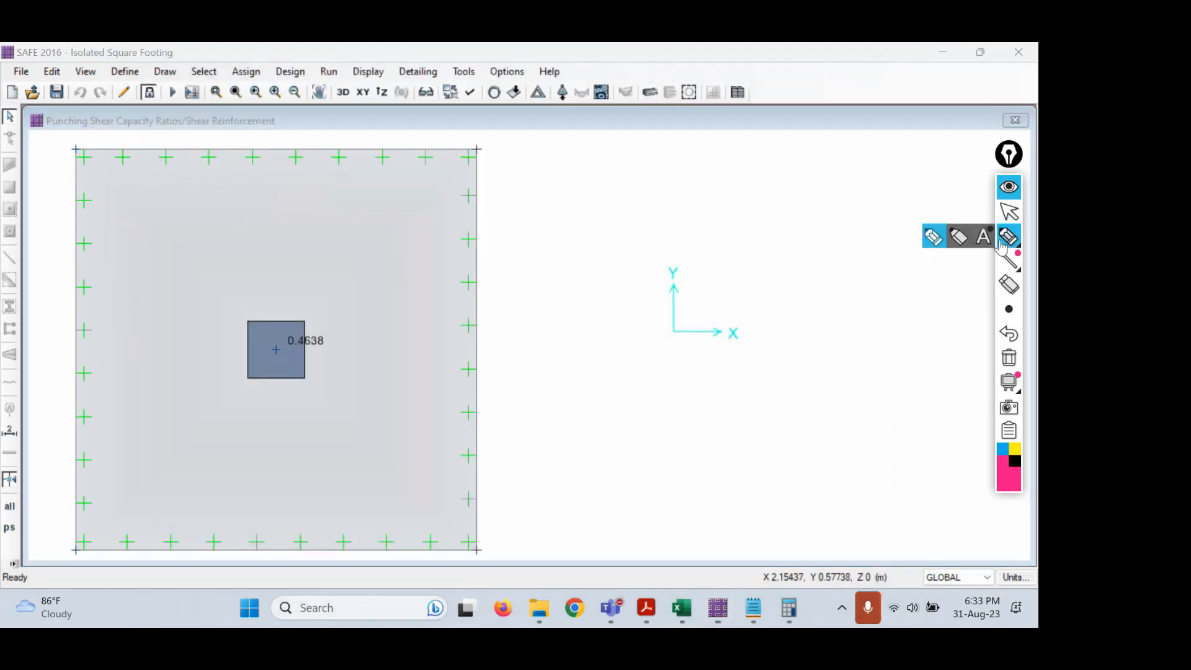
pyautogui.moveTo(155, 76)
pyautogui.mouseDown()
pyautogui.moveTo(134, 83)
pyautogui.moveTo(130, 102)
pyautogui.moveTo(153, 114)
pyautogui.moveTo(159, 100)
pyautogui.mouseUp()
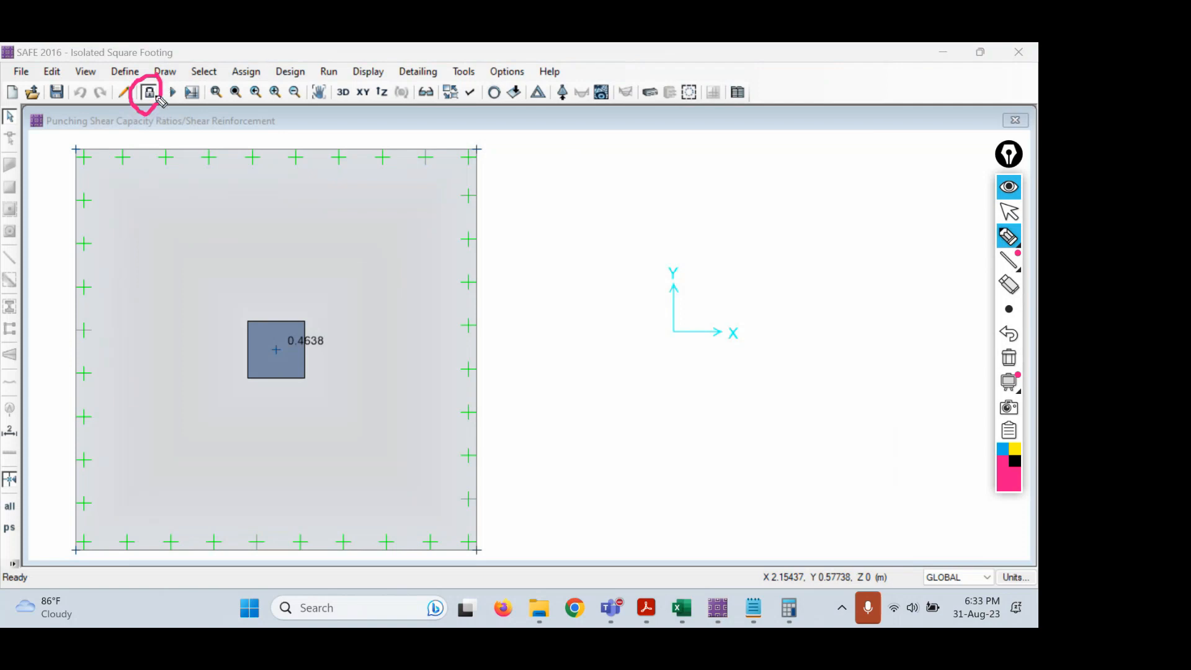
pyautogui.click(1009, 212)
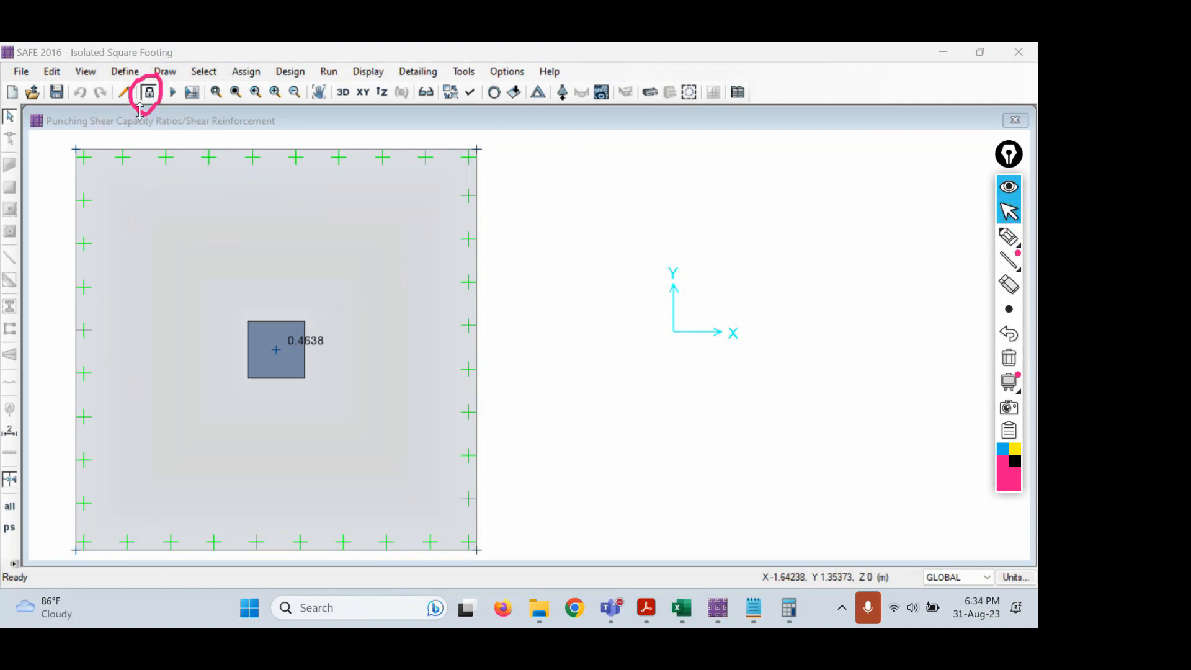
pyautogui.click(519, 232)
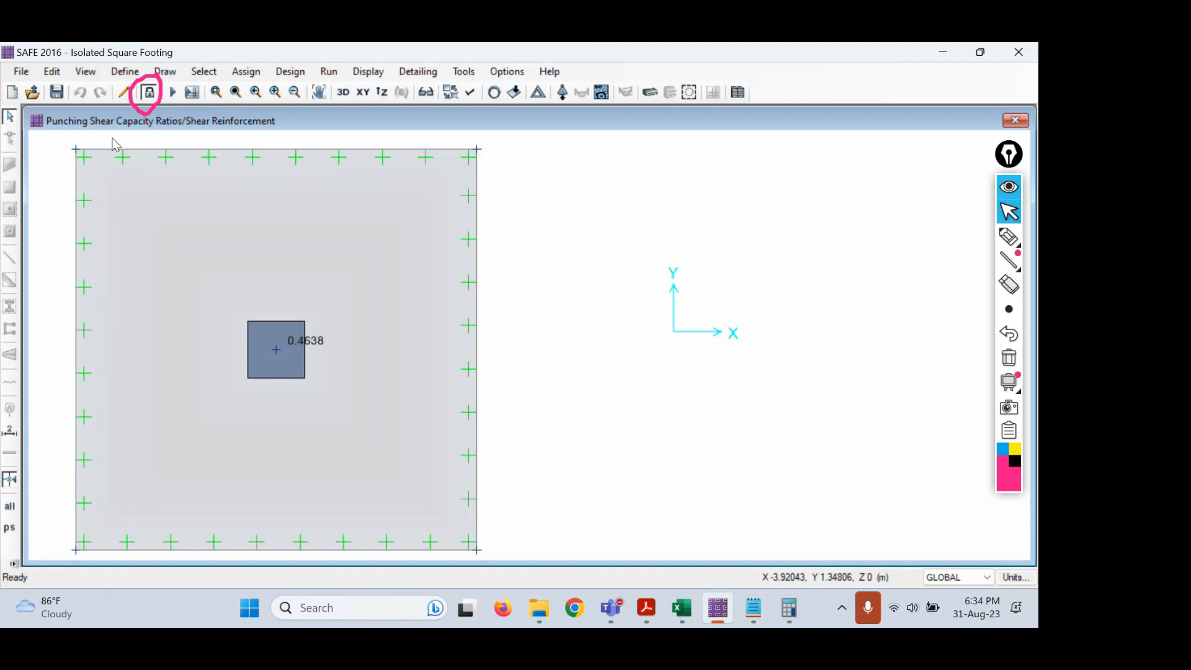
pyautogui.click(149, 92)
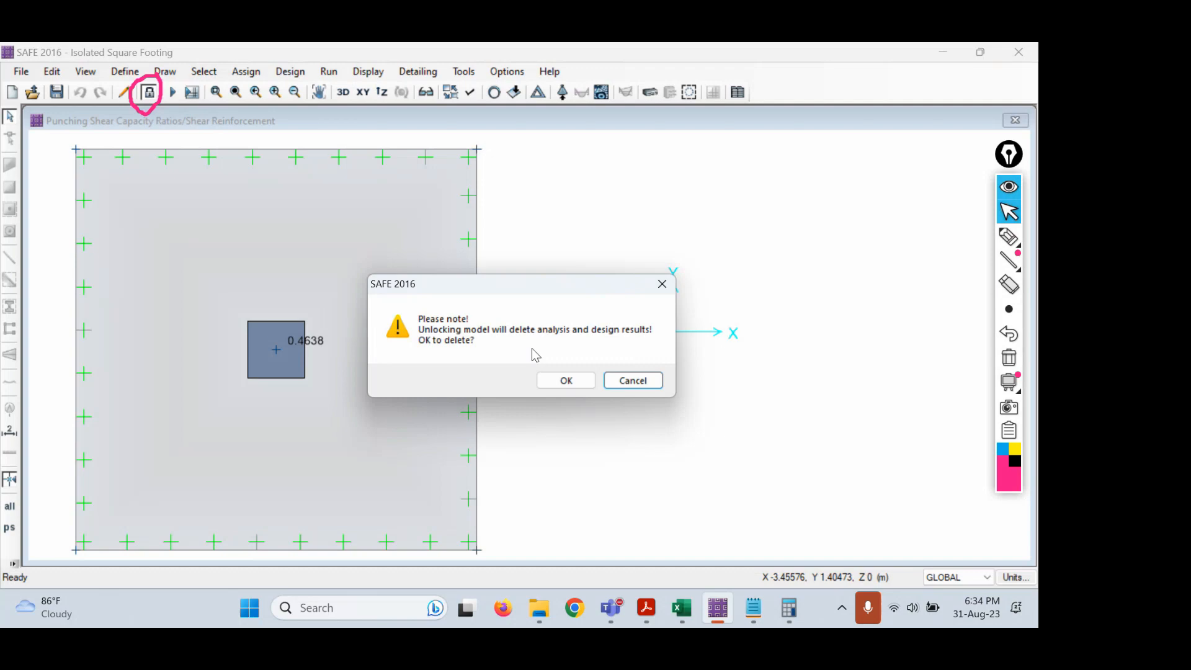
pyautogui.click(567, 381)
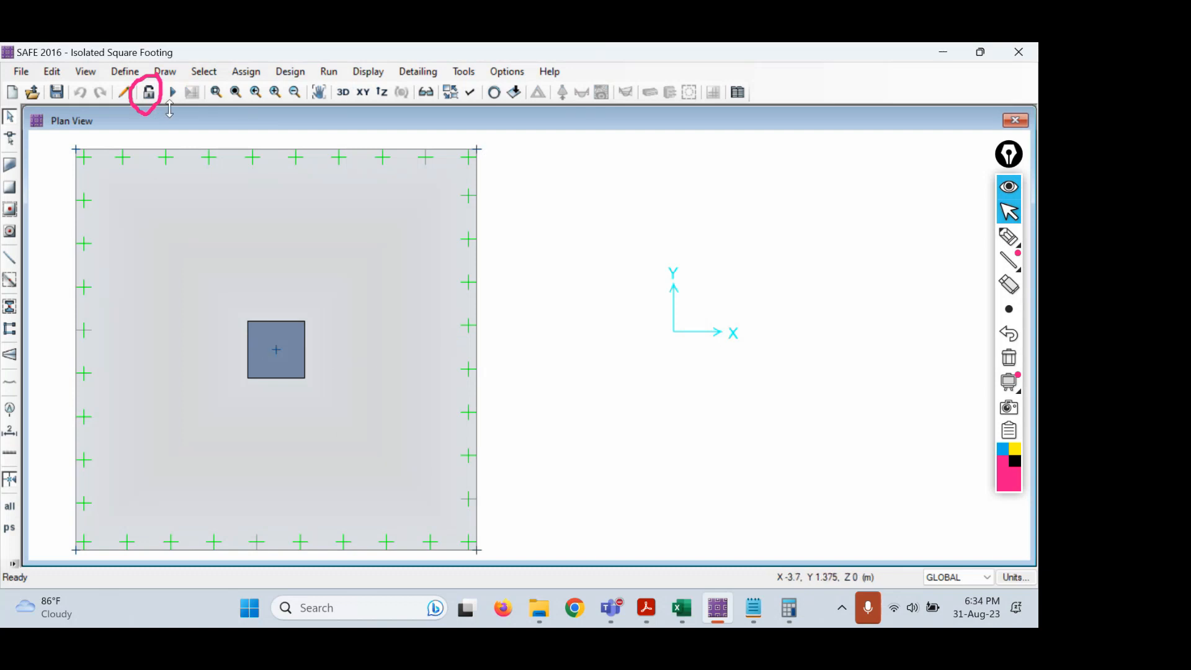
pyautogui.click(1017, 355)
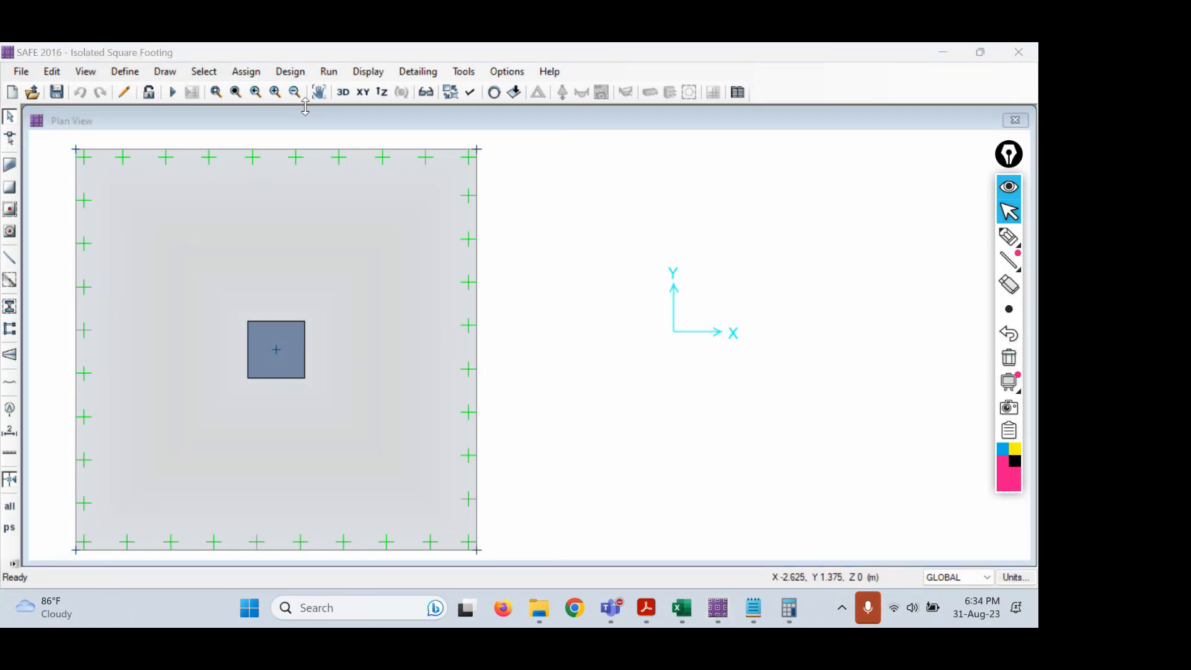
# In the design preferences, check the IS 456-2000 code and set the slab's top and bottom clear cover to 50 mm each.
pyautogui.click(296, 71)
pyautogui.click(295, 73)
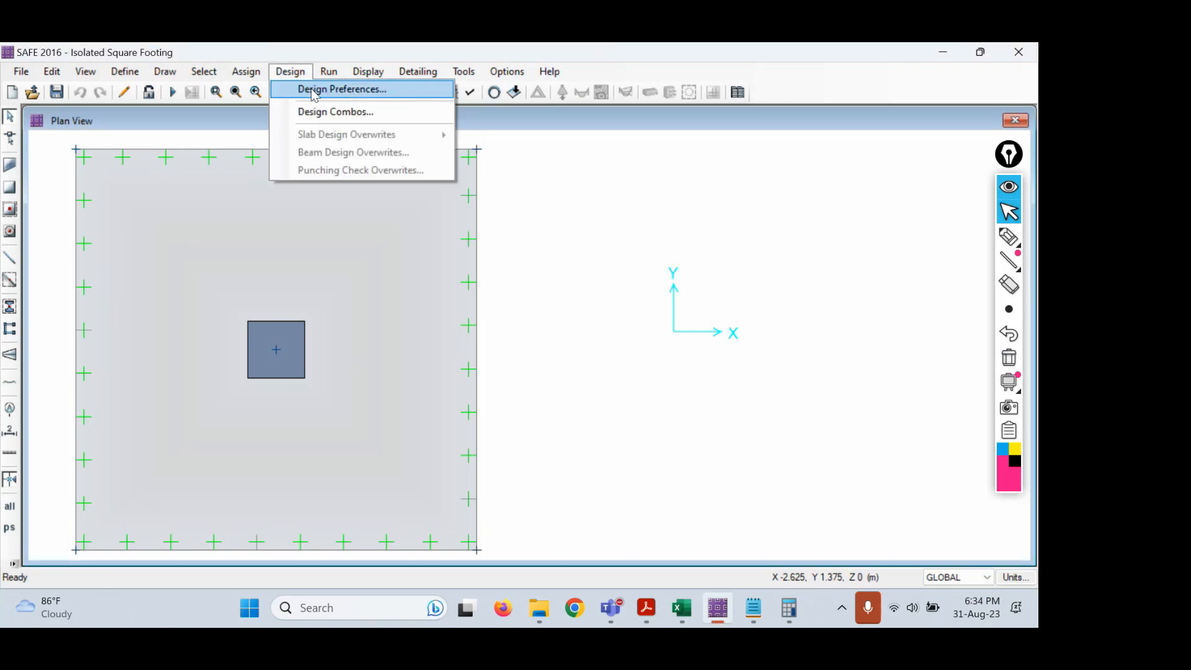
pyautogui.click(314, 91)
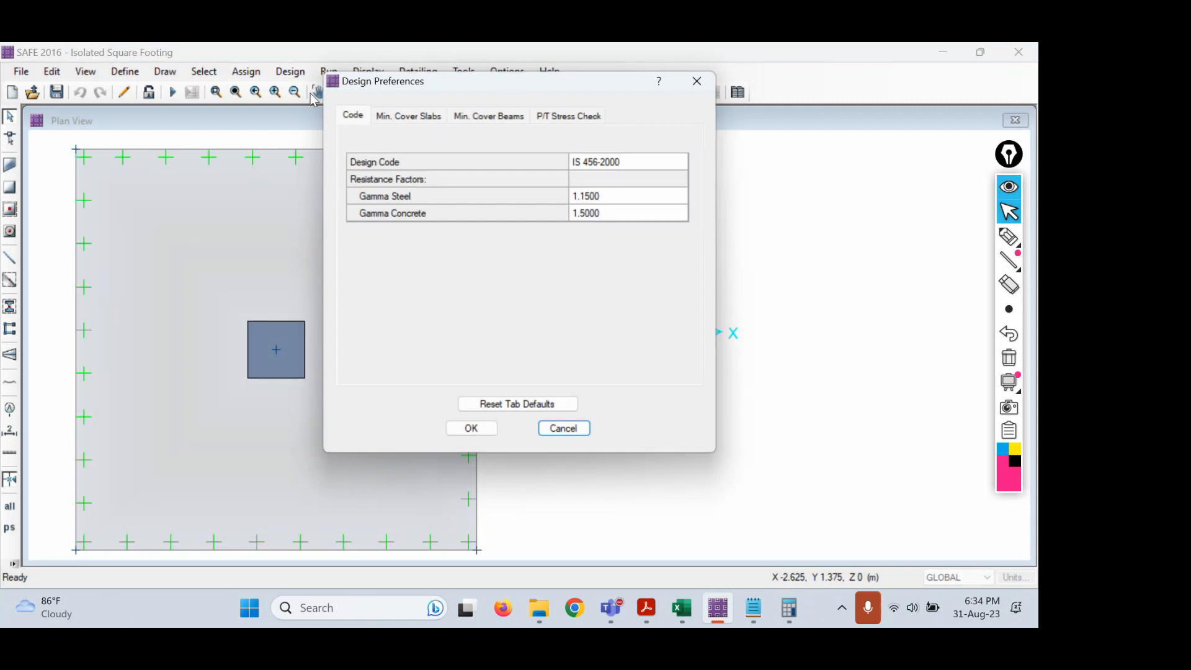
pyautogui.click(647, 161)
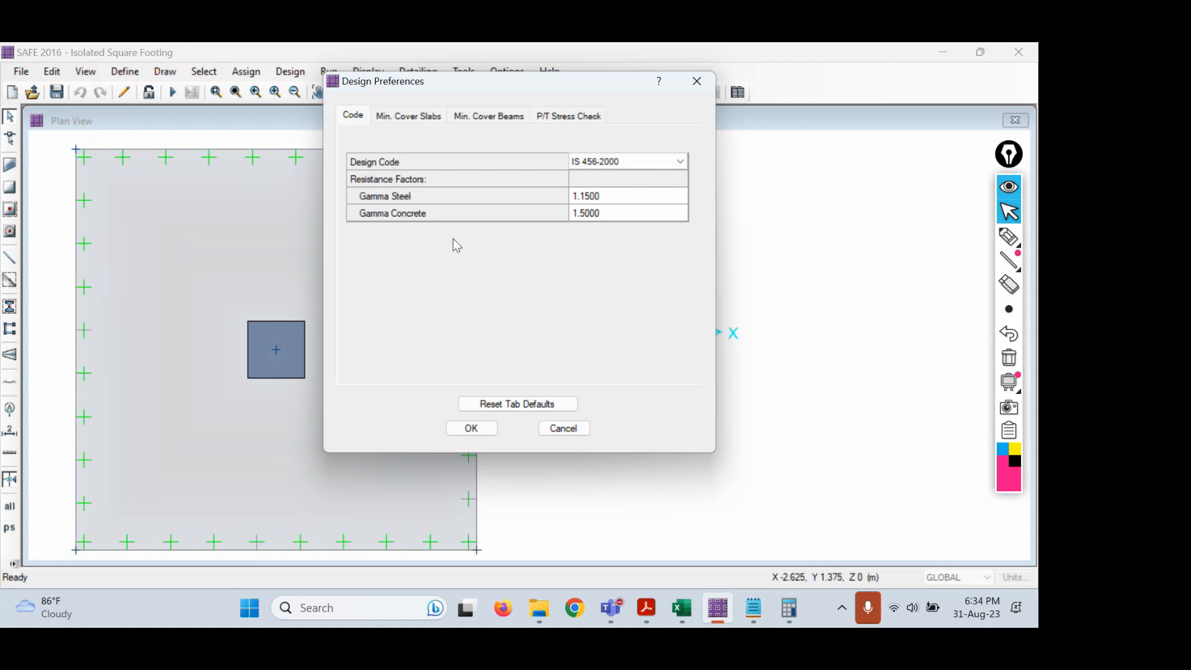
pyautogui.click(414, 119)
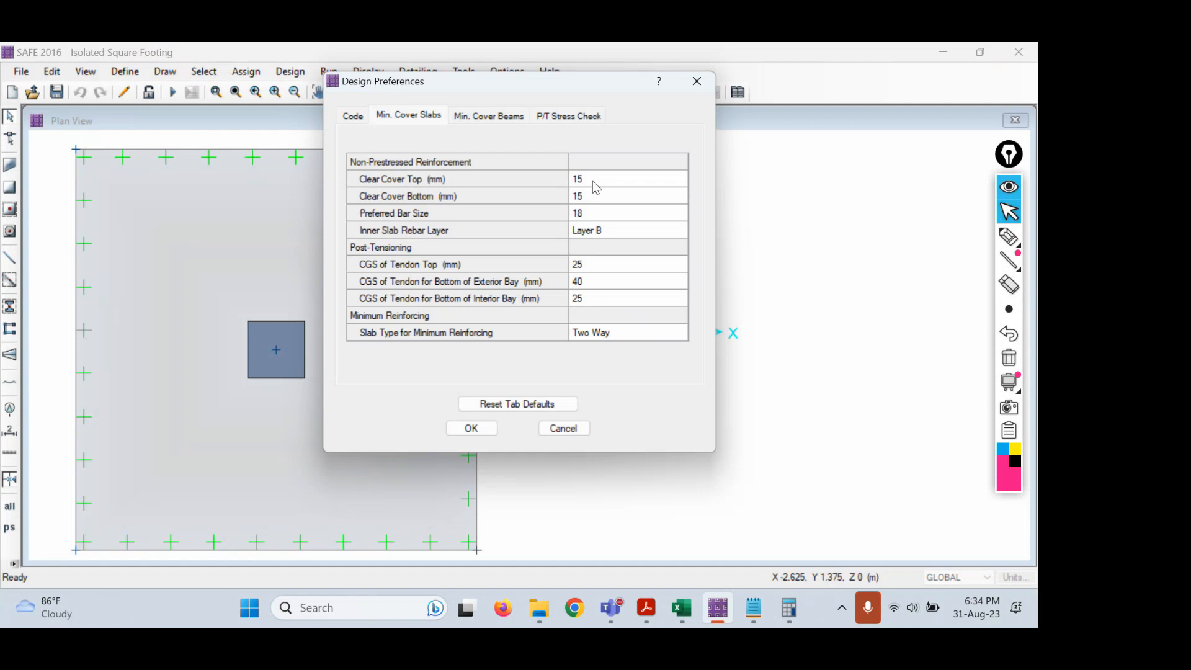
pyautogui.write('50')
pyautogui.click(602, 202)
pyautogui.write('50')
# Handwrite "16" in pink beside the preferred bar size setting and sketch a circular bar section with a horizontal line through it.
pyautogui.click(586, 217)
pyautogui.click(585, 212)
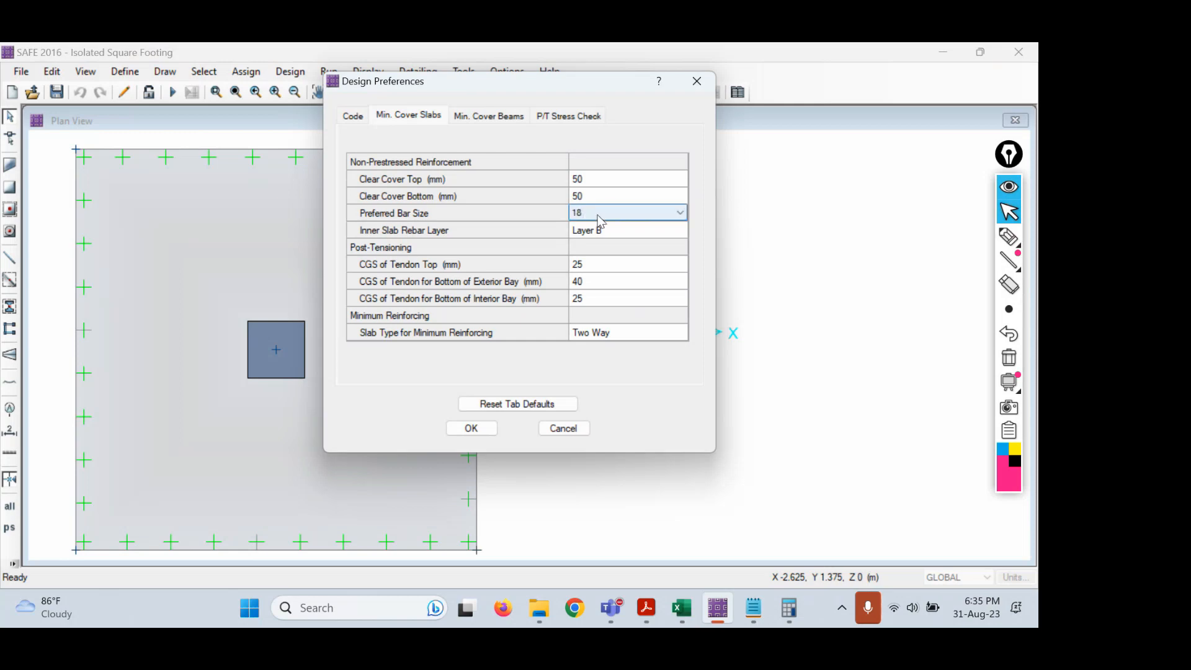
pyautogui.click(1008, 237)
pyautogui.moveTo(801, 177)
pyautogui.mouseDown()
pyautogui.moveTo(805, 215)
pyautogui.moveTo(821, 199)
pyautogui.mouseUp()
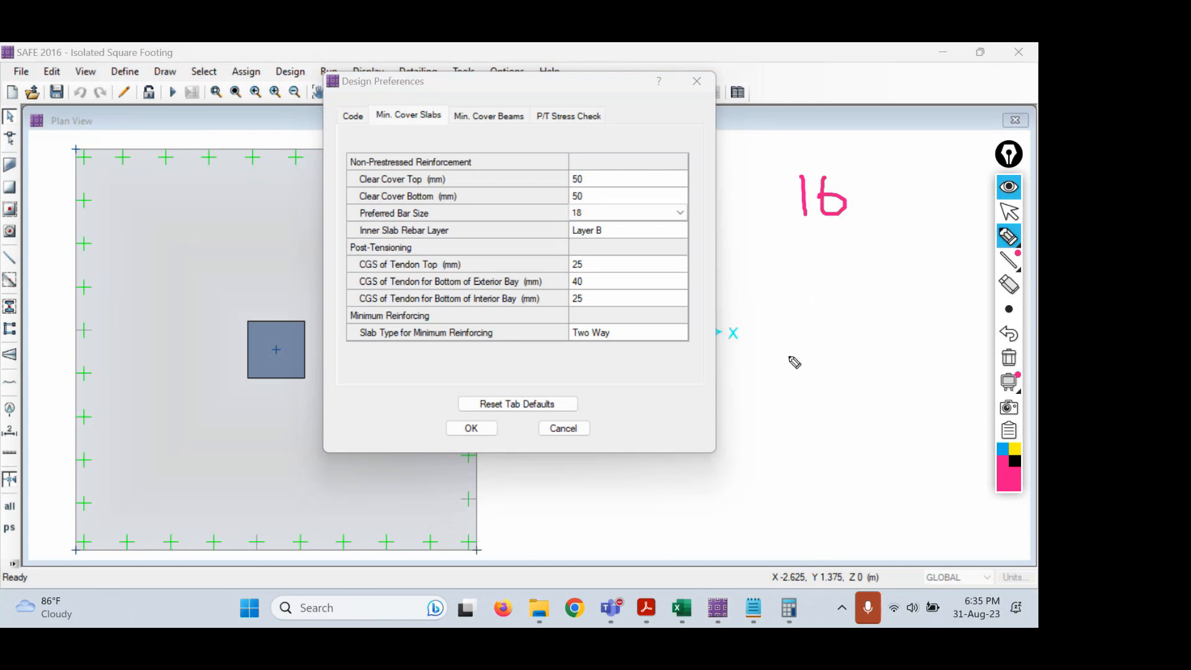
pyautogui.moveTo(817, 298)
pyautogui.mouseDown()
pyautogui.moveTo(783, 328)
pyautogui.moveTo(813, 295)
pyautogui.moveTo(800, 296)
pyautogui.mouseUp()
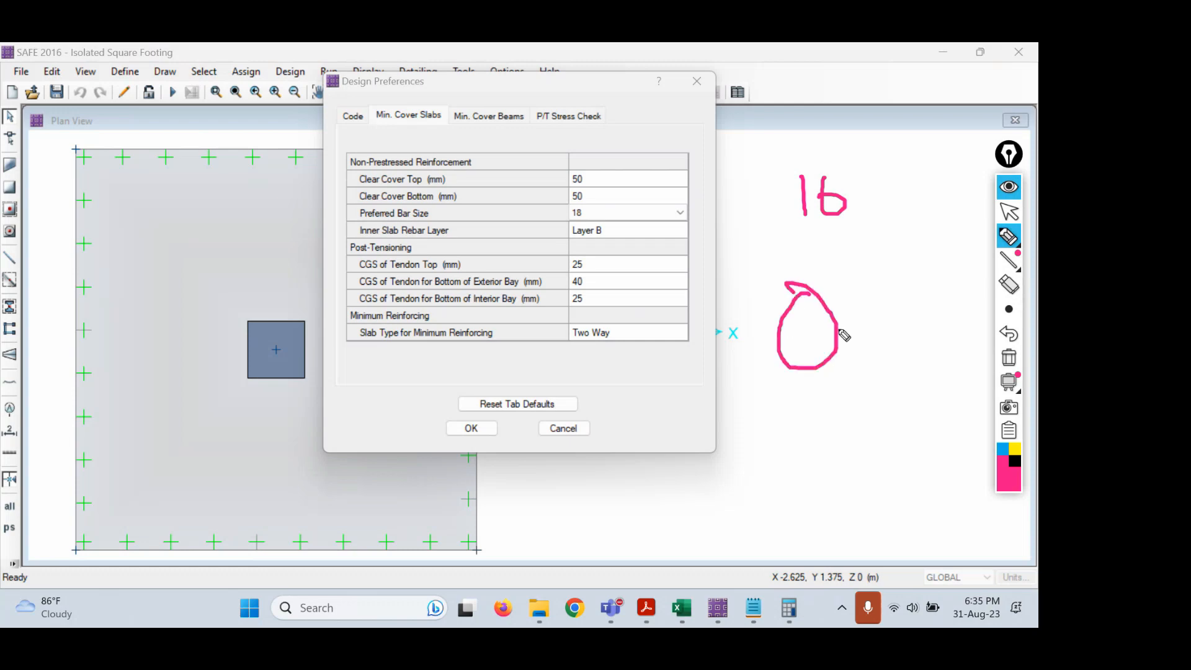
pyautogui.moveTo(759, 331); pyautogui.dragTo(911, 323)
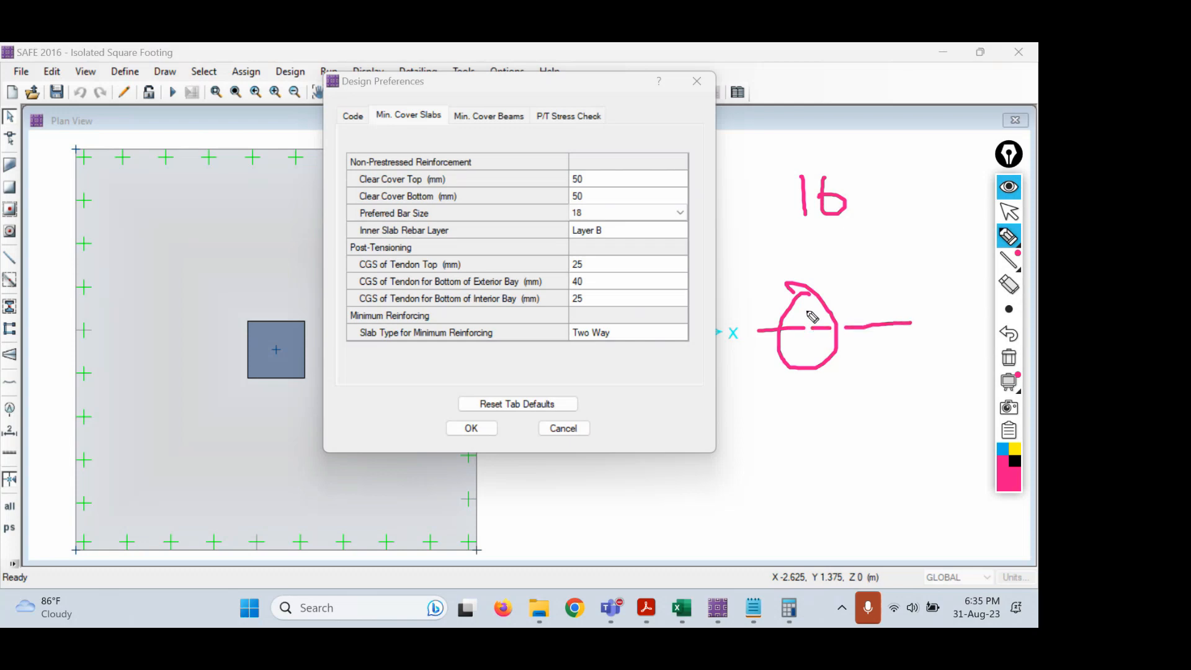
pyautogui.moveTo(846, 285); pyautogui.dragTo(863, 305)
# Set the slab's preferred bar size to 8 and accept the design preferences.
pyautogui.click(1001, 218)
pyautogui.click(672, 213)
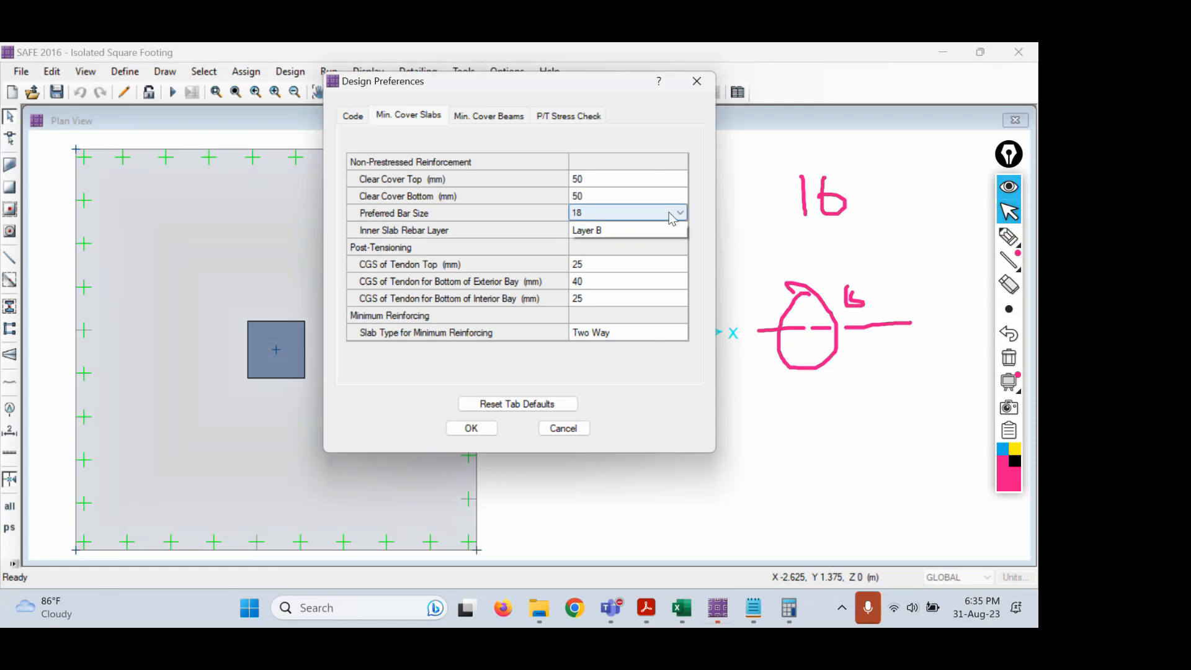
pyautogui.click(679, 212)
pyautogui.click(618, 239)
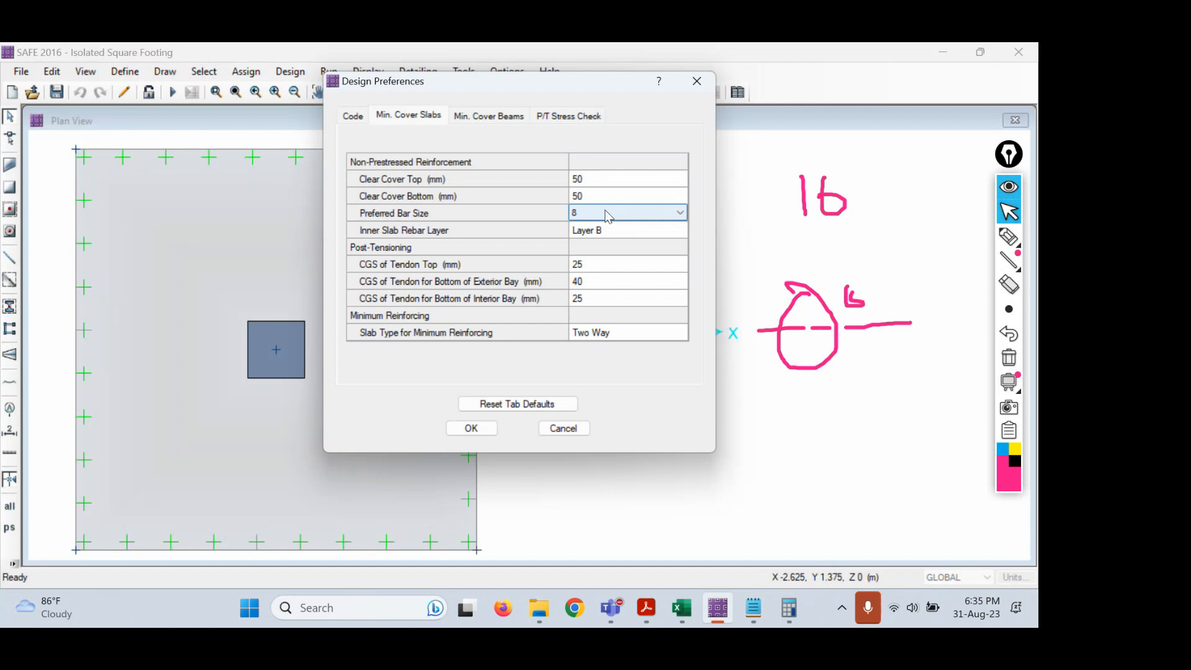
pyautogui.click(475, 433)
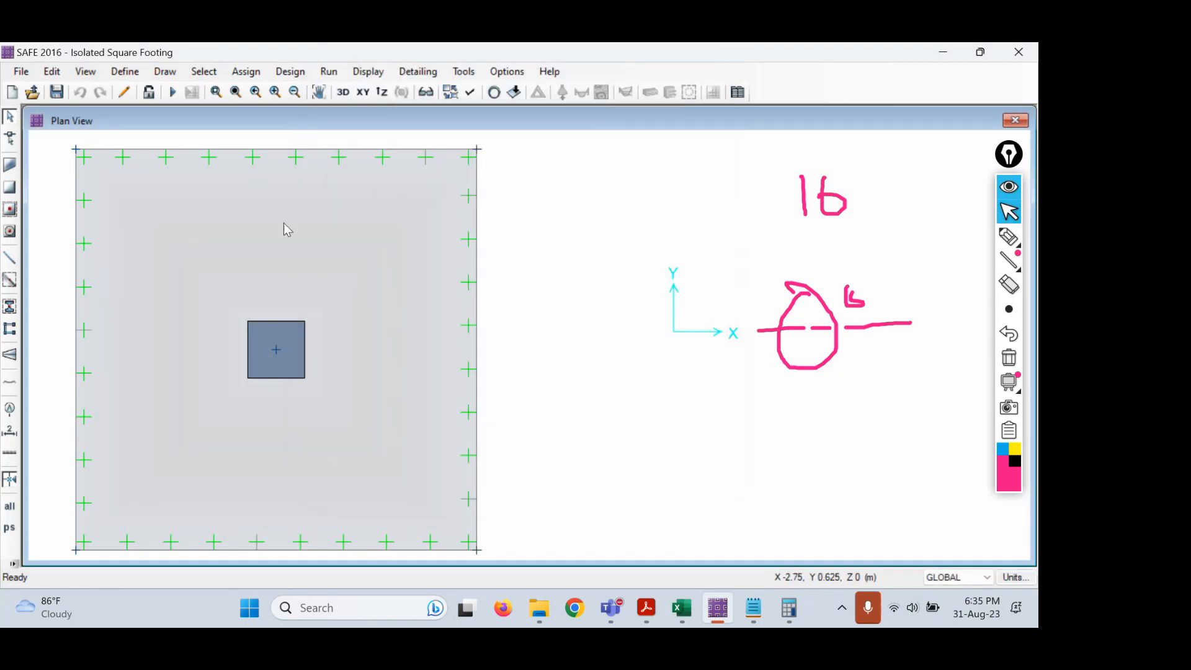
# Choose Strength (Ultimate) as the design load combination type and accept 1.5DL+1.5LL as the design combination.
pyautogui.click(294, 73)
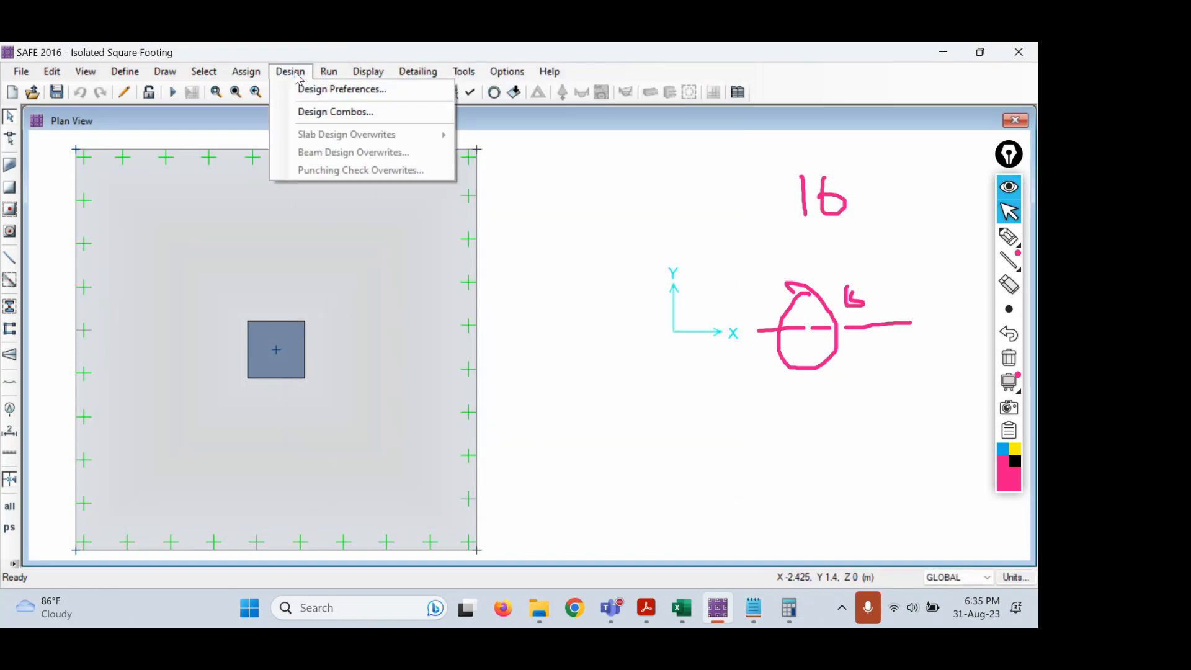
pyautogui.click(318, 112)
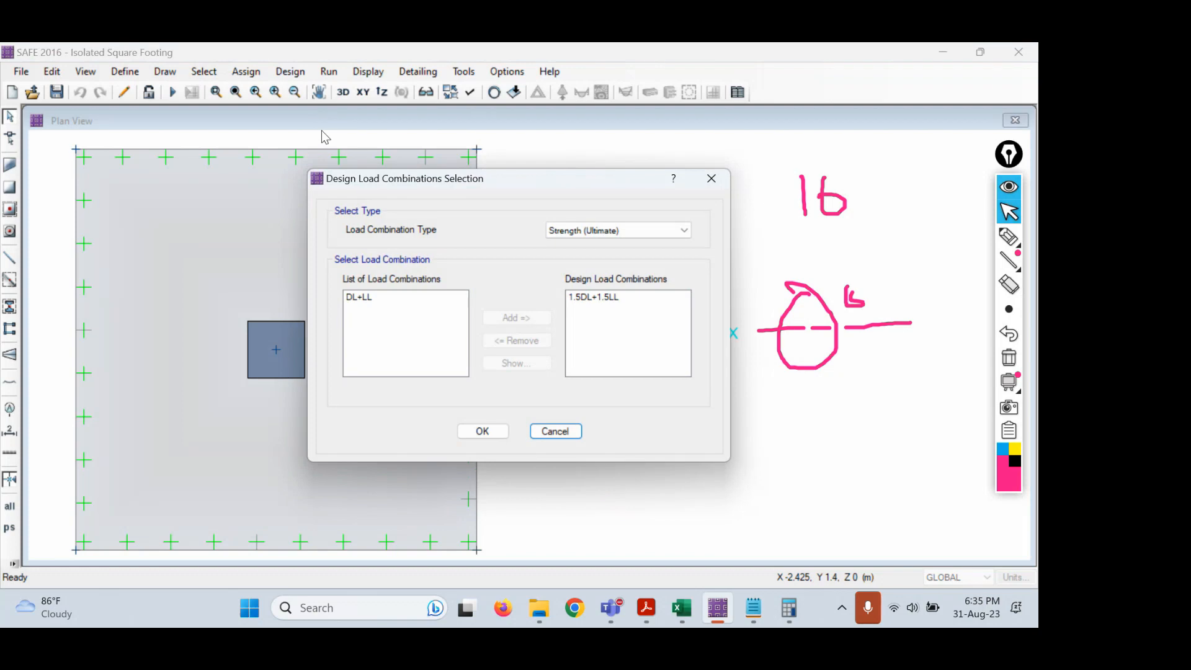
pyautogui.click(571, 232)
pyautogui.click(572, 232)
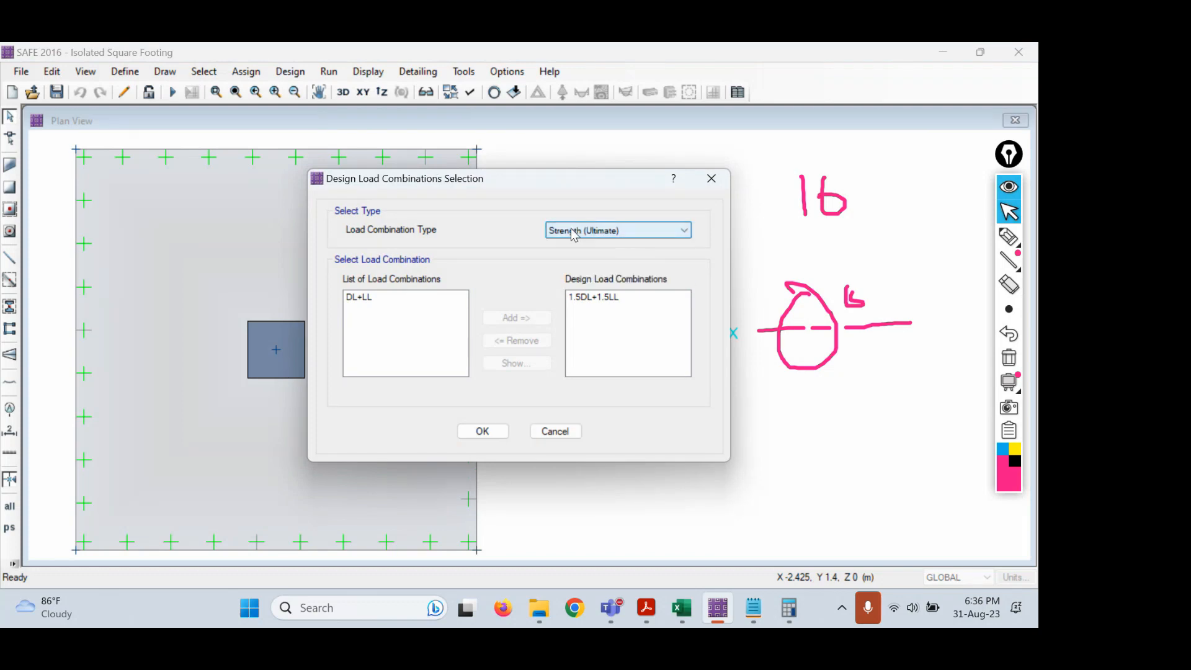
pyautogui.click(572, 232)
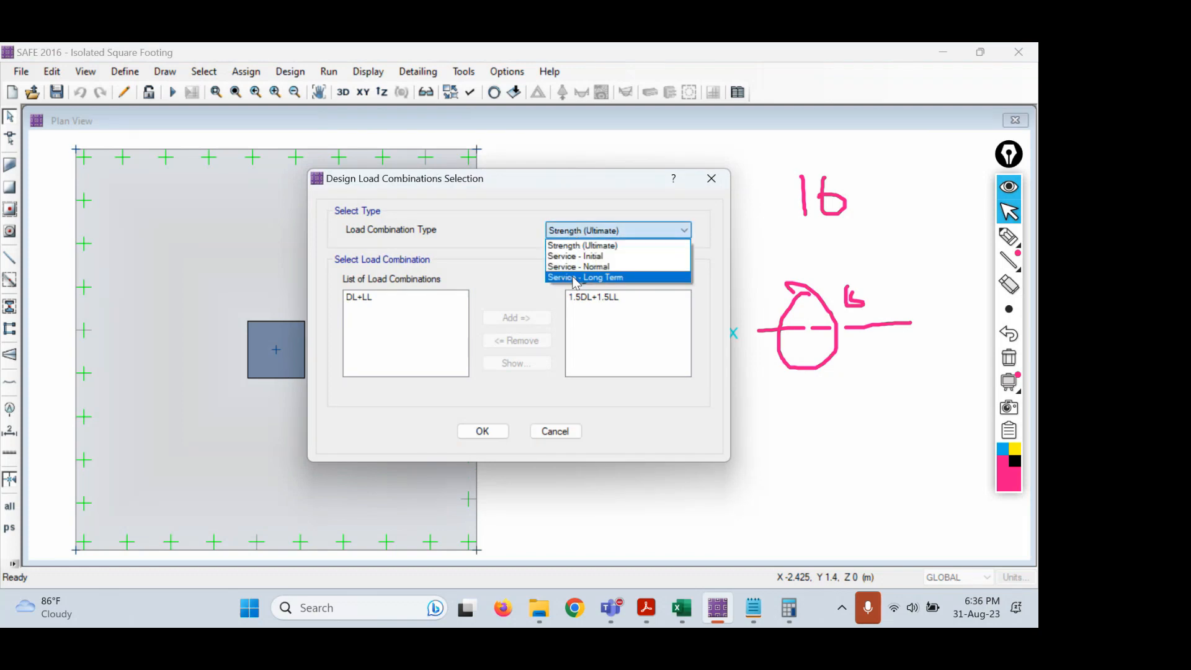
pyautogui.click(574, 245)
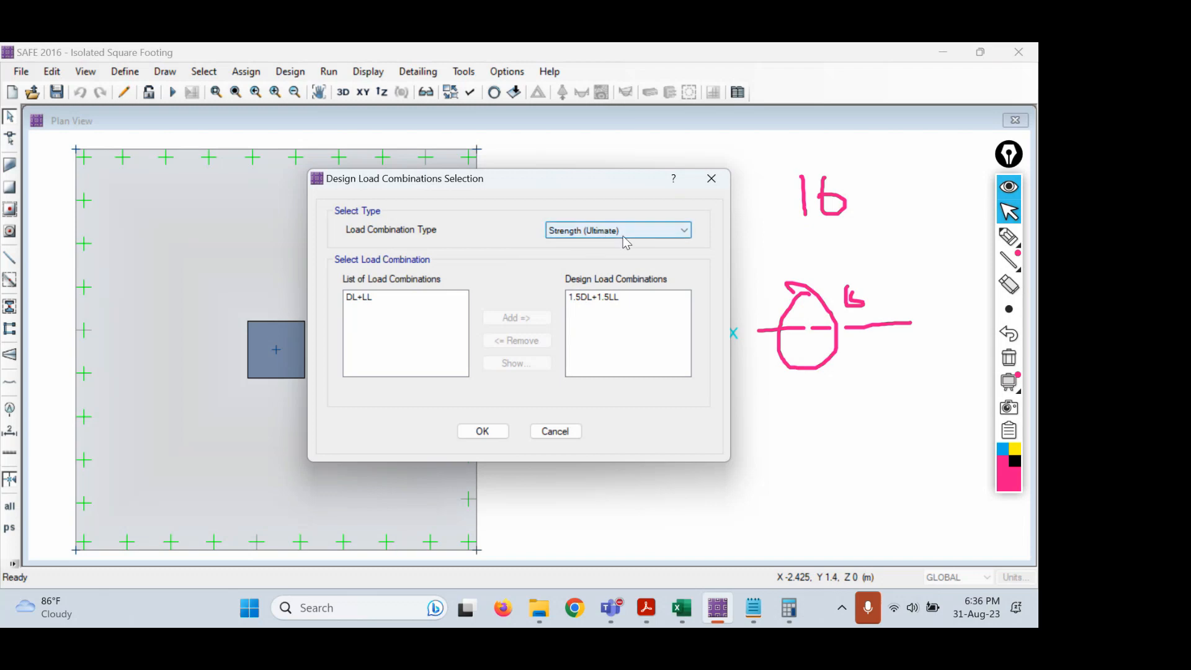
pyautogui.click(361, 308)
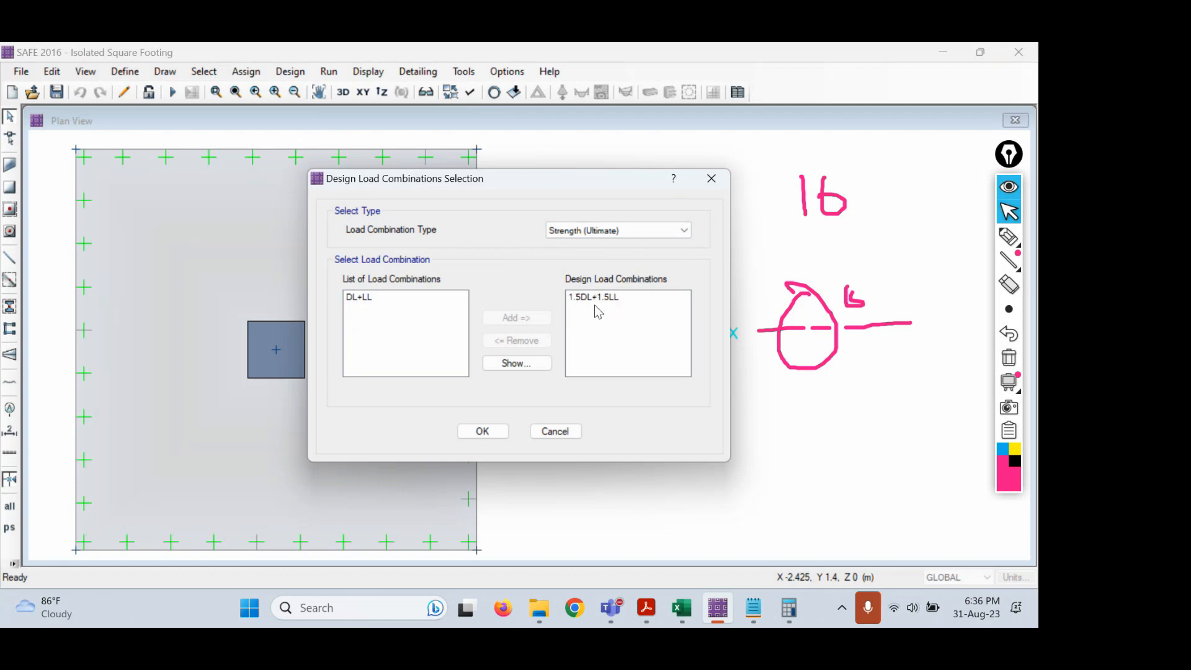
pyautogui.click(486, 429)
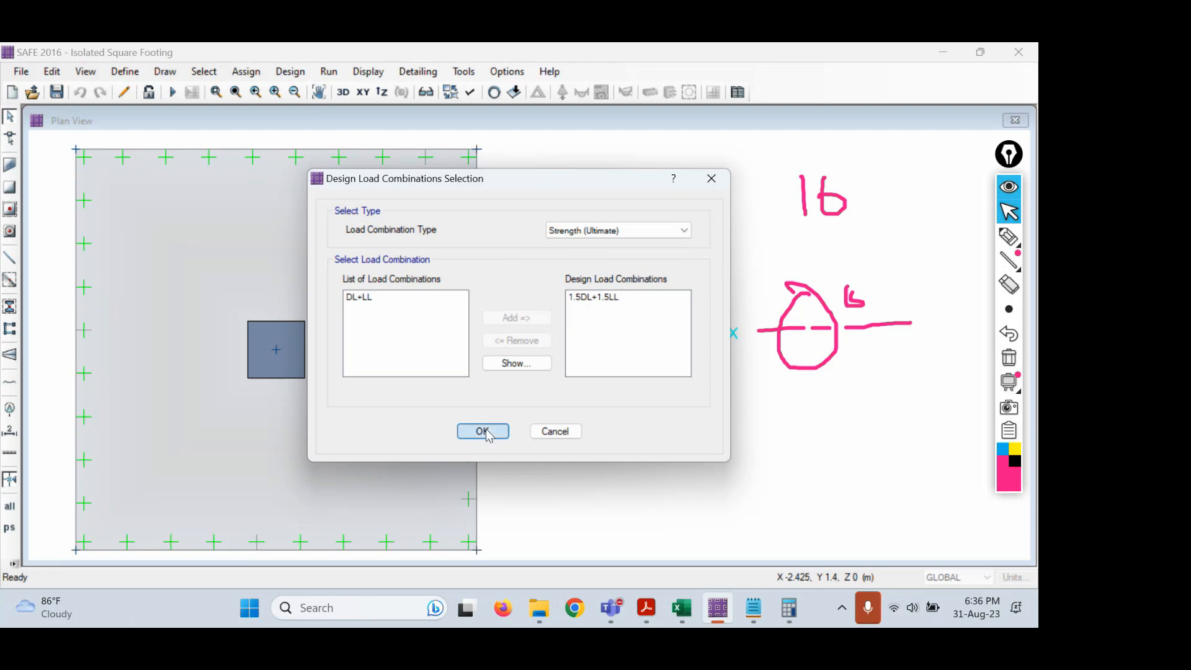
# Clear the pink bar sketch from the plan view and rerun the analysis and design.
pyautogui.click(218, 240)
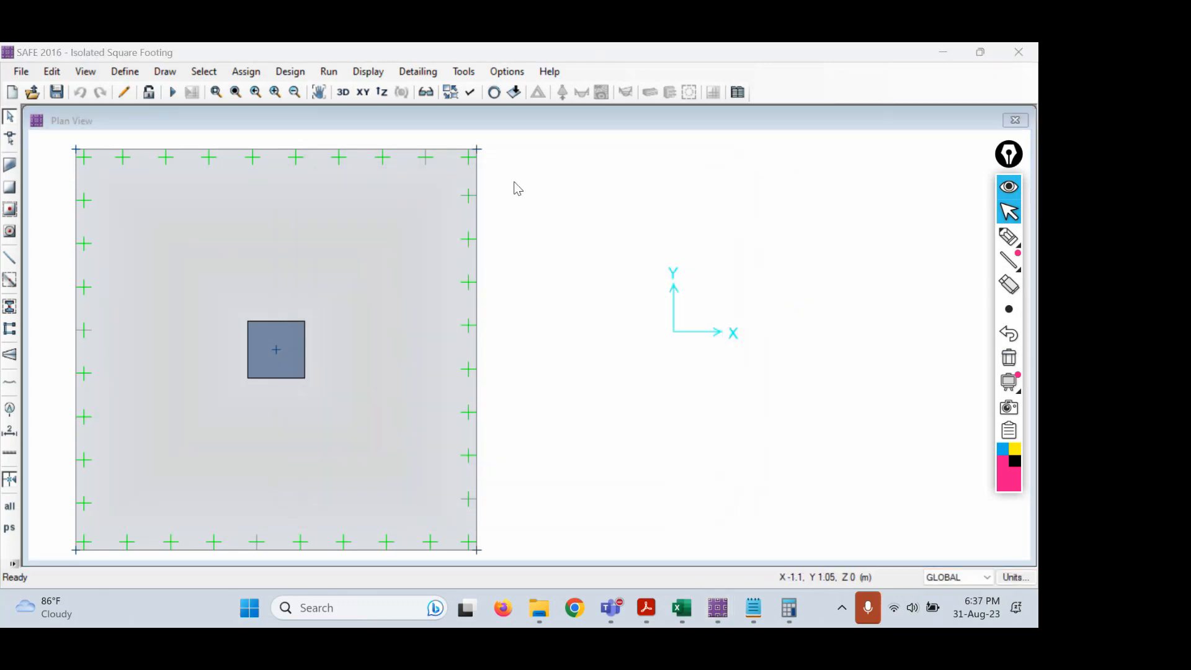
pyautogui.click(173, 93)
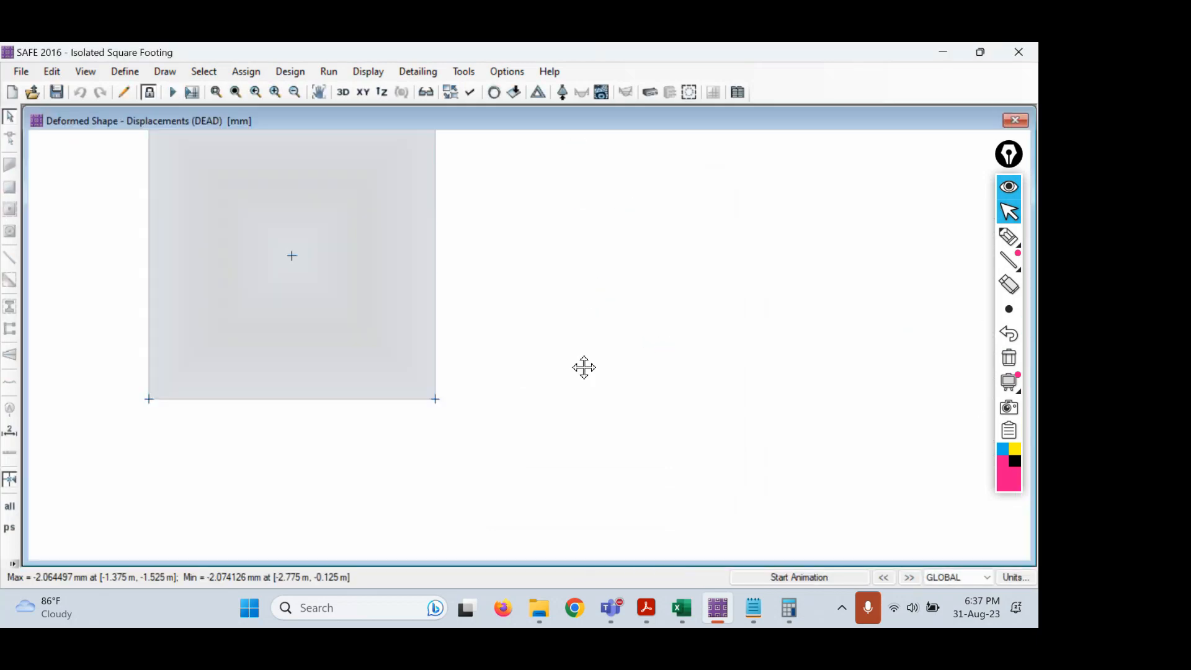
# Circle the Show Reaction Forces command in pink and clear the mark.
pyautogui.scroll(1, 590, 406)
pyautogui.moveTo(477, 328); pyautogui.dragTo(577, 345, button='middle')
pyautogui.moveTo(290, 339)
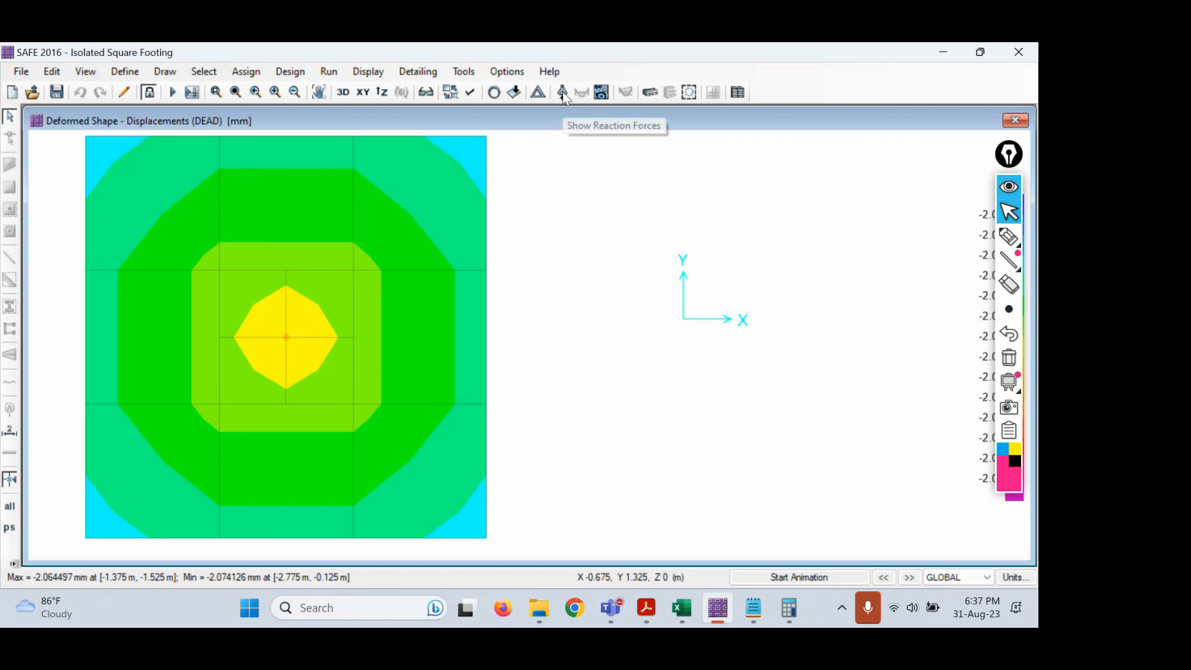
pyautogui.click(1008, 236)
pyautogui.moveTo(576, 72)
pyautogui.mouseDown()
pyautogui.moveTo(554, 112)
pyautogui.moveTo(581, 76)
pyautogui.mouseUp()
pyautogui.click(1017, 344)
pyautogui.click(1009, 211)
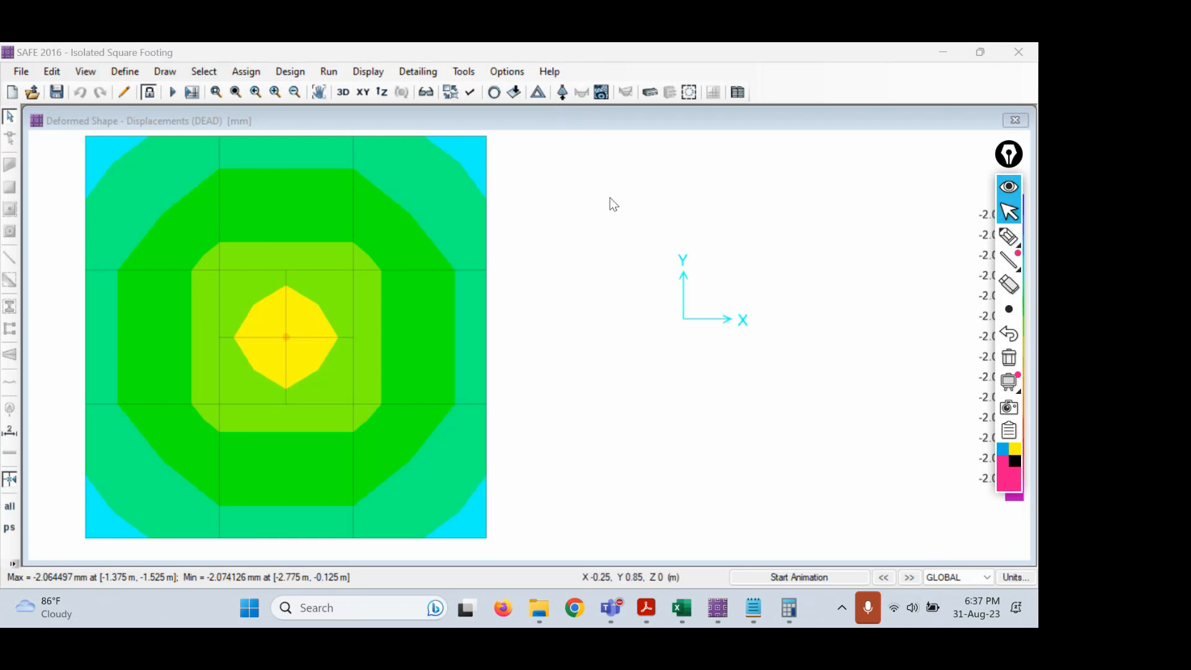
# Display the soil pressure contours on the deformed shape for the DL+LL load combination.
pyautogui.click(564, 90)
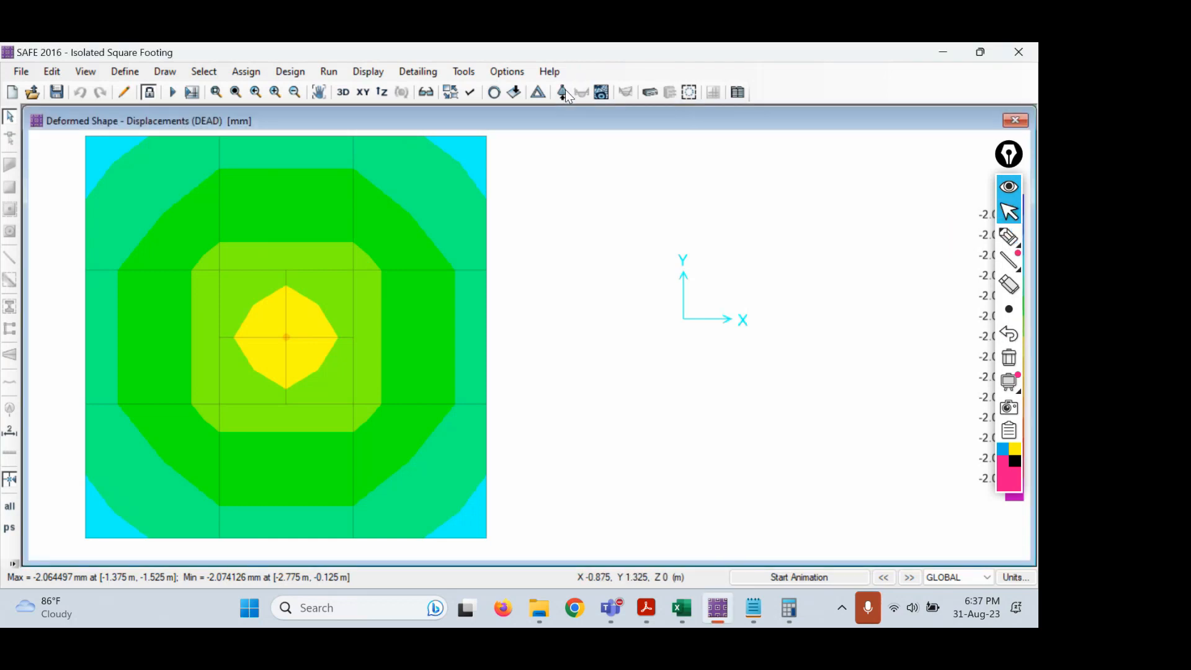
pyautogui.click(564, 90)
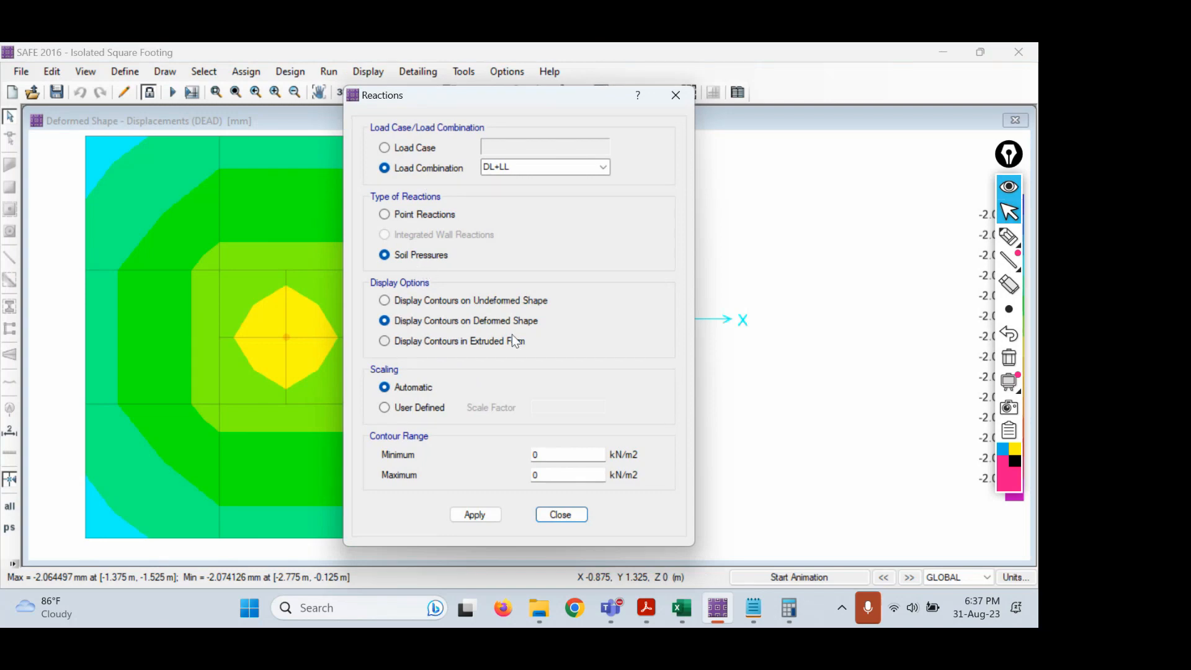
pyautogui.click(485, 513)
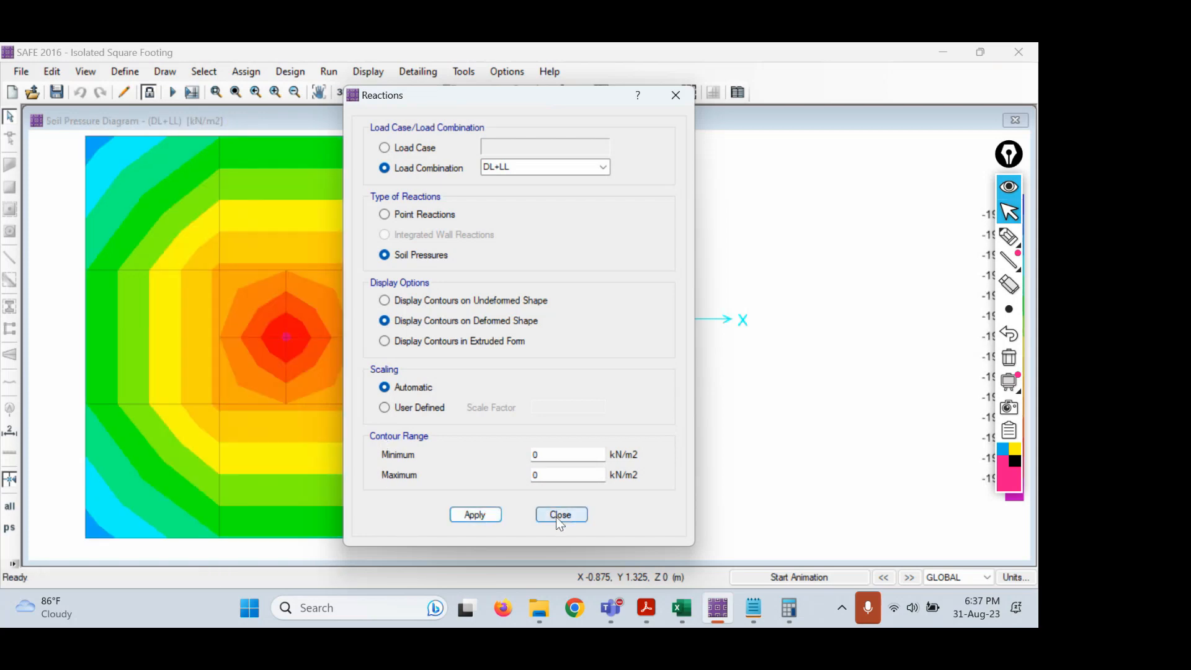
pyautogui.click(559, 517)
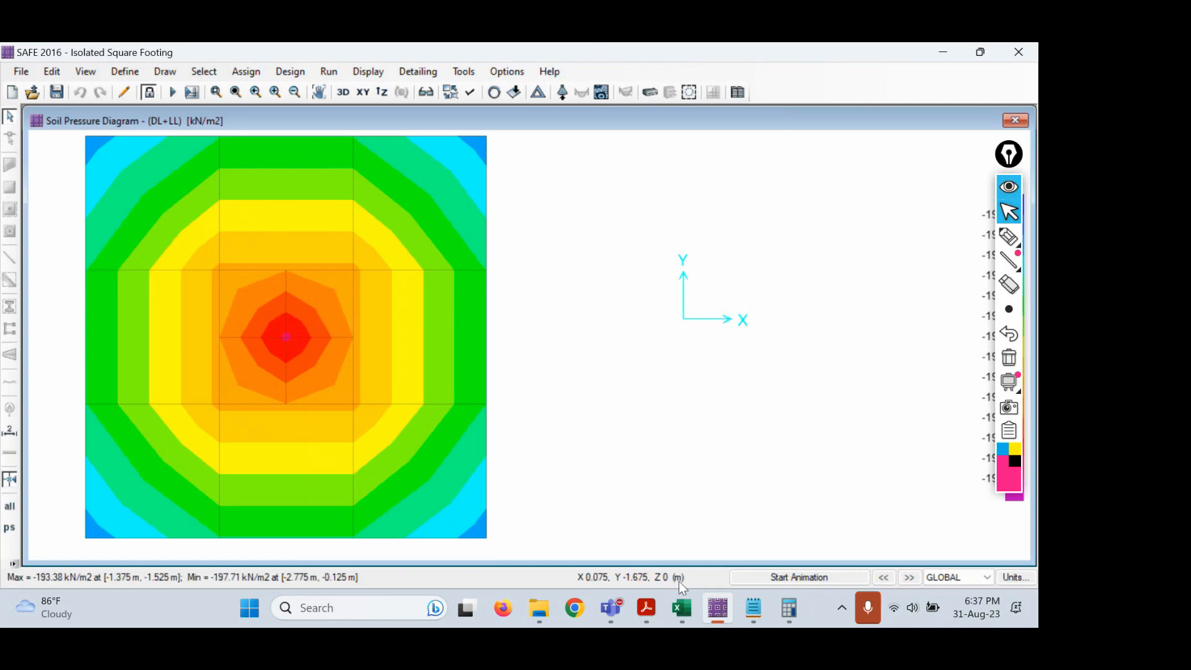
# Compare the upward soil pressure in the footing design PDF with the contour values across the footing in SAFE.
pyautogui.click(646, 609)
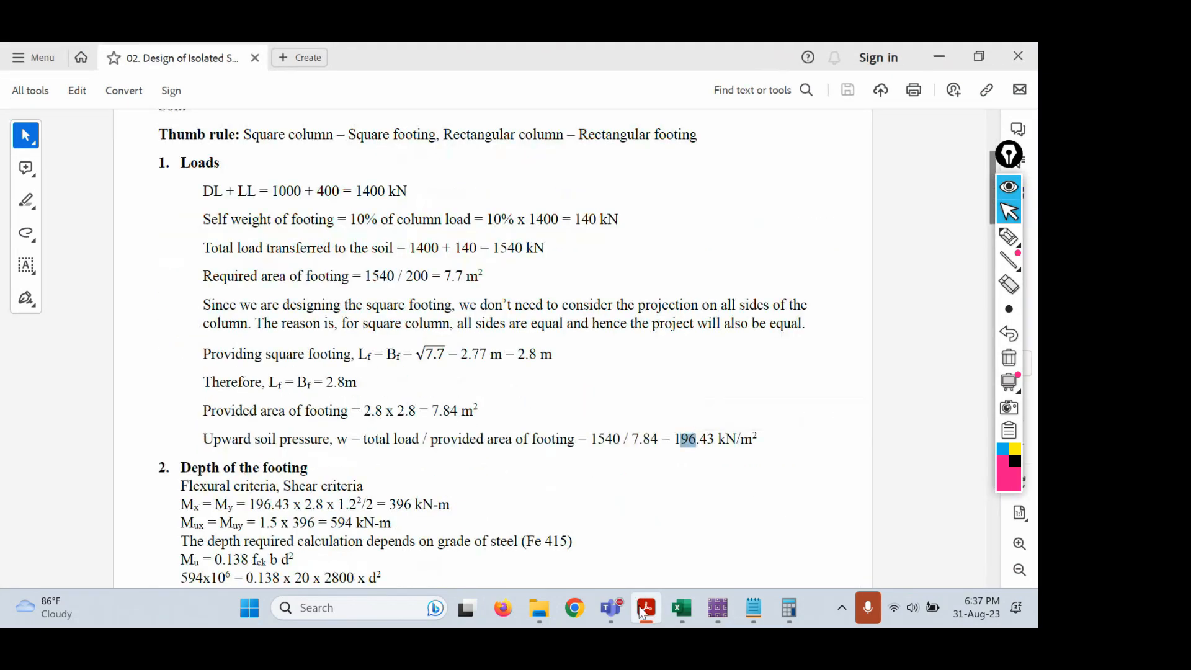
pyautogui.click(645, 609)
pyautogui.moveTo(272, 427)
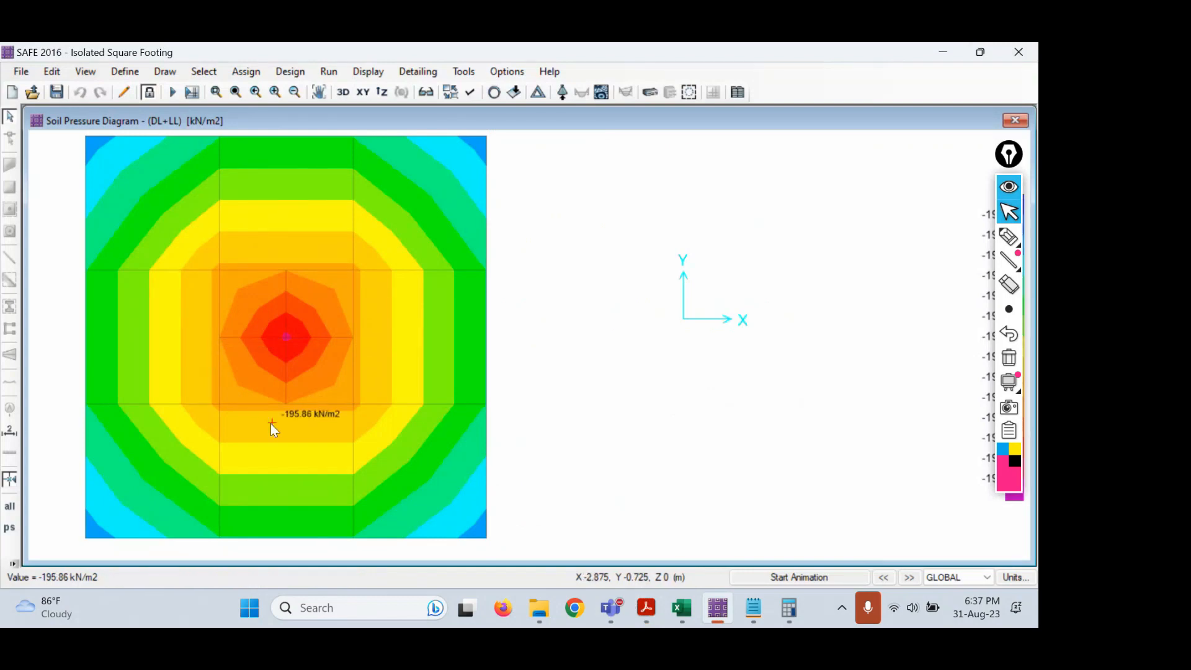
pyautogui.moveTo(486, 341)
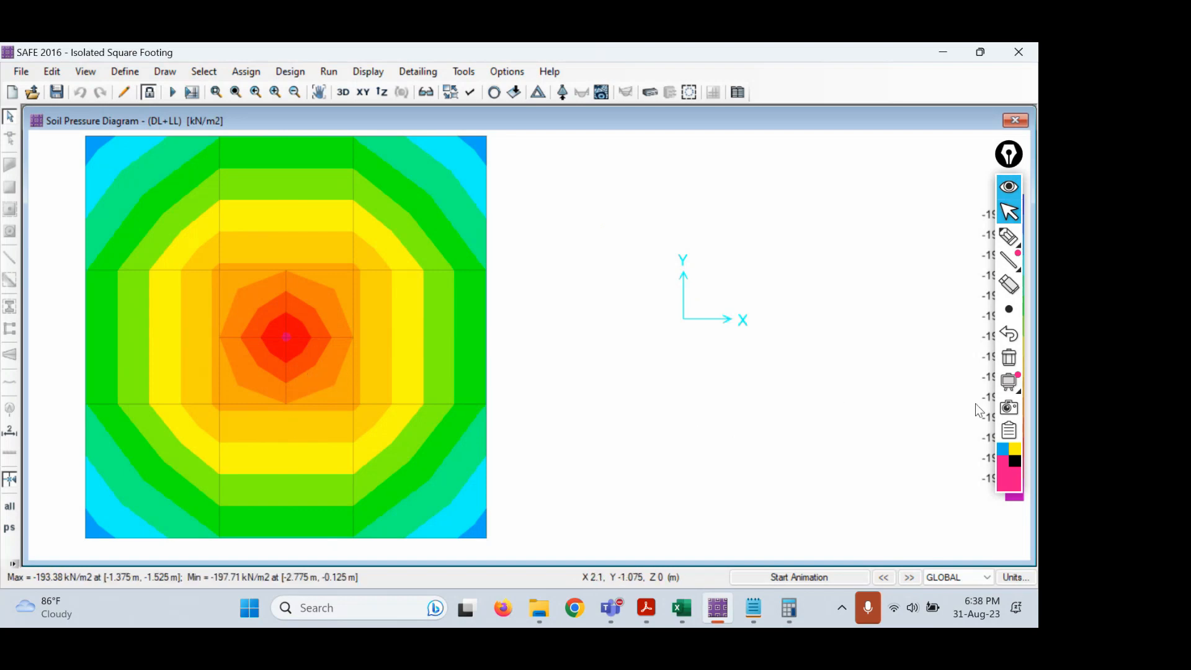
# Circle the deformed shape command in pink.
pyautogui.moveTo(1003, 321)
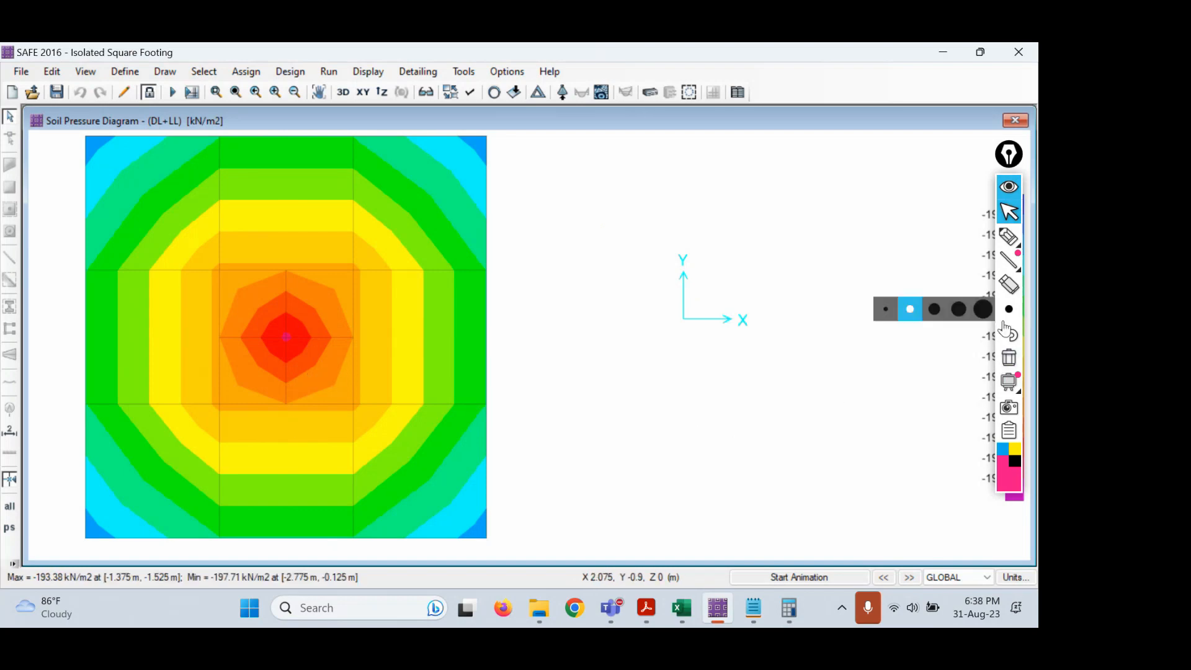
pyautogui.click(1009, 236)
pyautogui.moveTo(543, 74)
pyautogui.mouseDown()
pyautogui.moveTo(528, 102)
pyautogui.moveTo(539, 117)
pyautogui.moveTo(545, 76)
pyautogui.mouseUp()
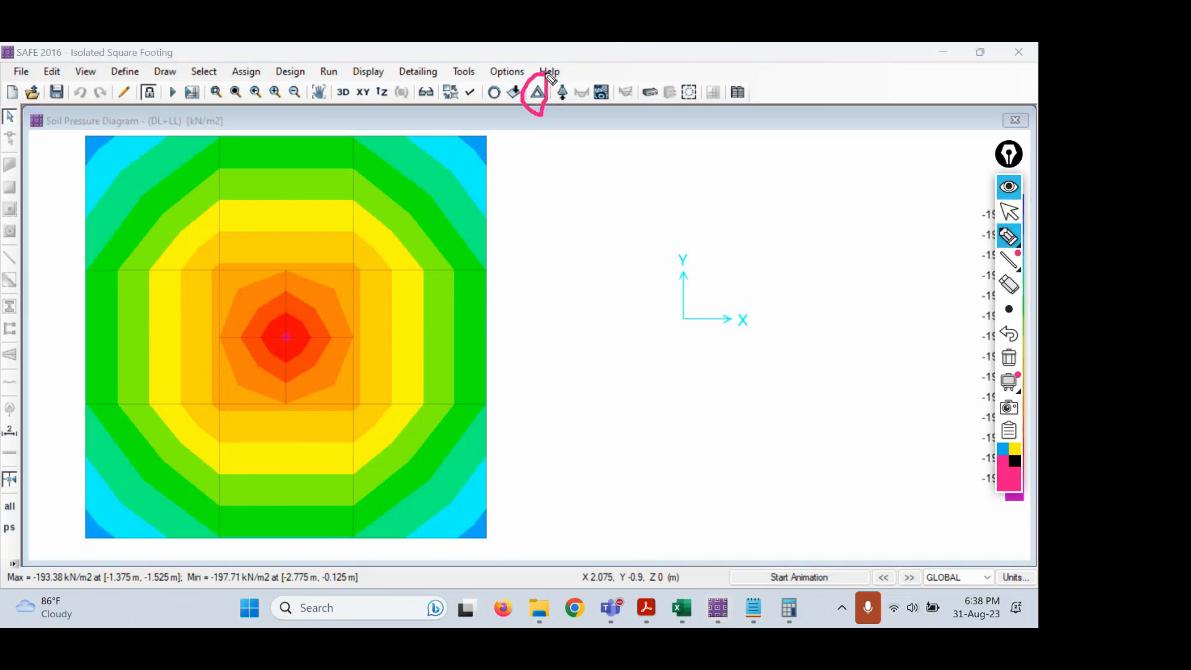
pyautogui.click(1012, 217)
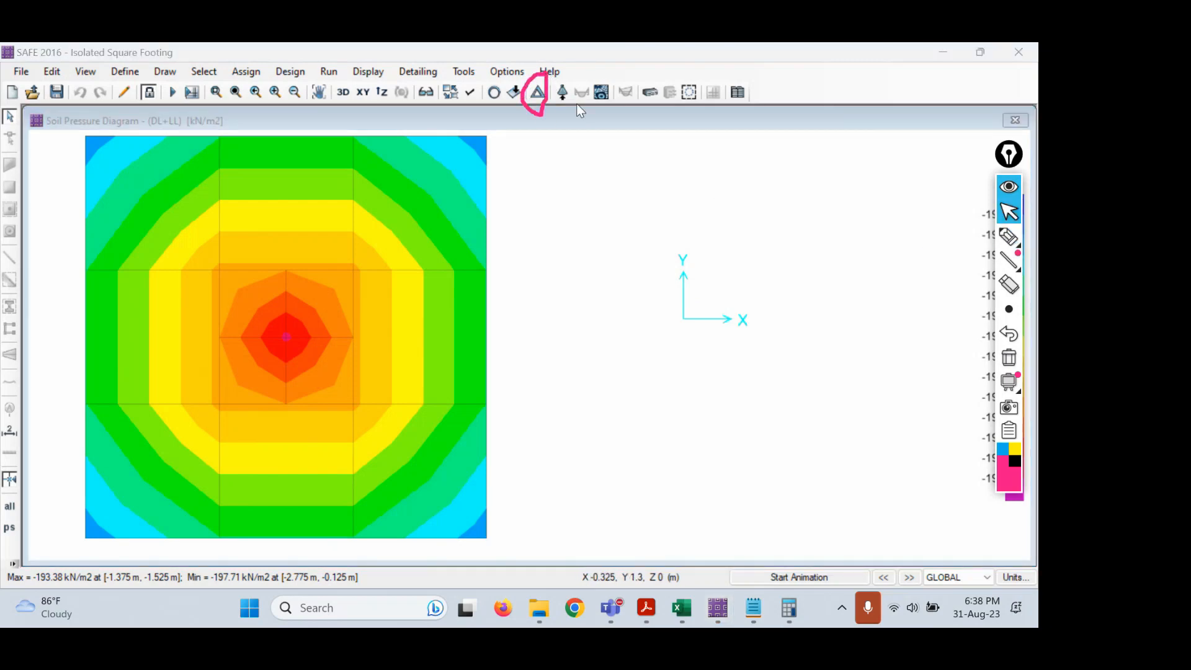
pyautogui.click(587, 214)
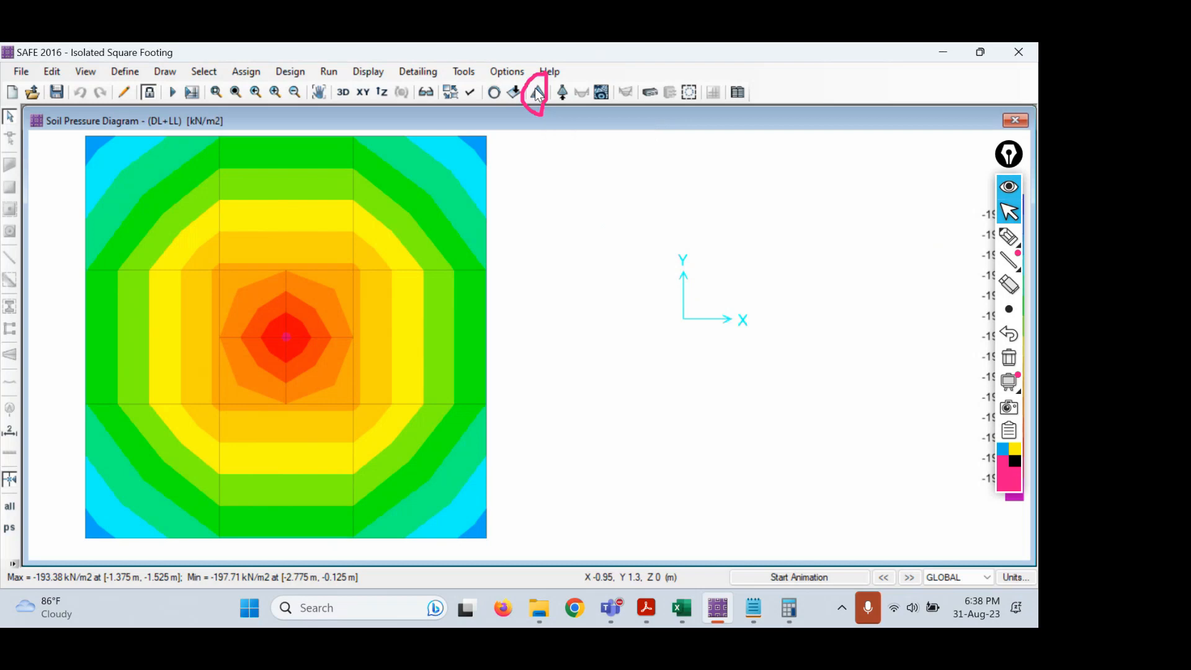
# Display the displacement contours for the DL+LL load combination and read the settlement at the footing's centre.
pyautogui.click(537, 93)
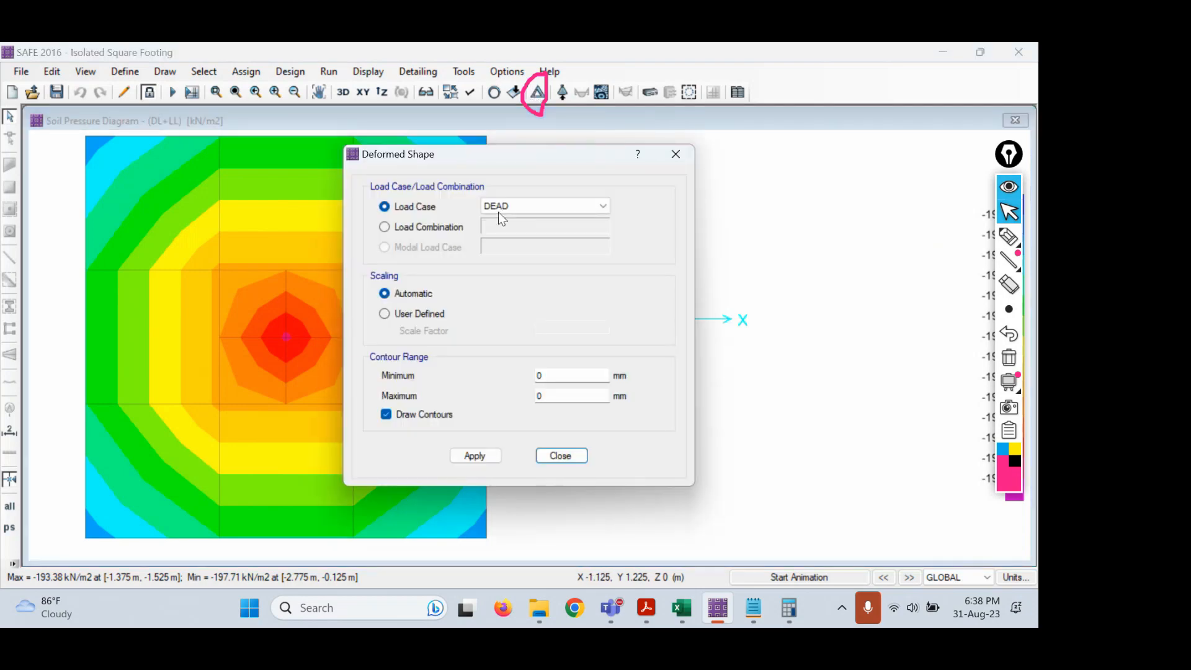
pyautogui.click(407, 227)
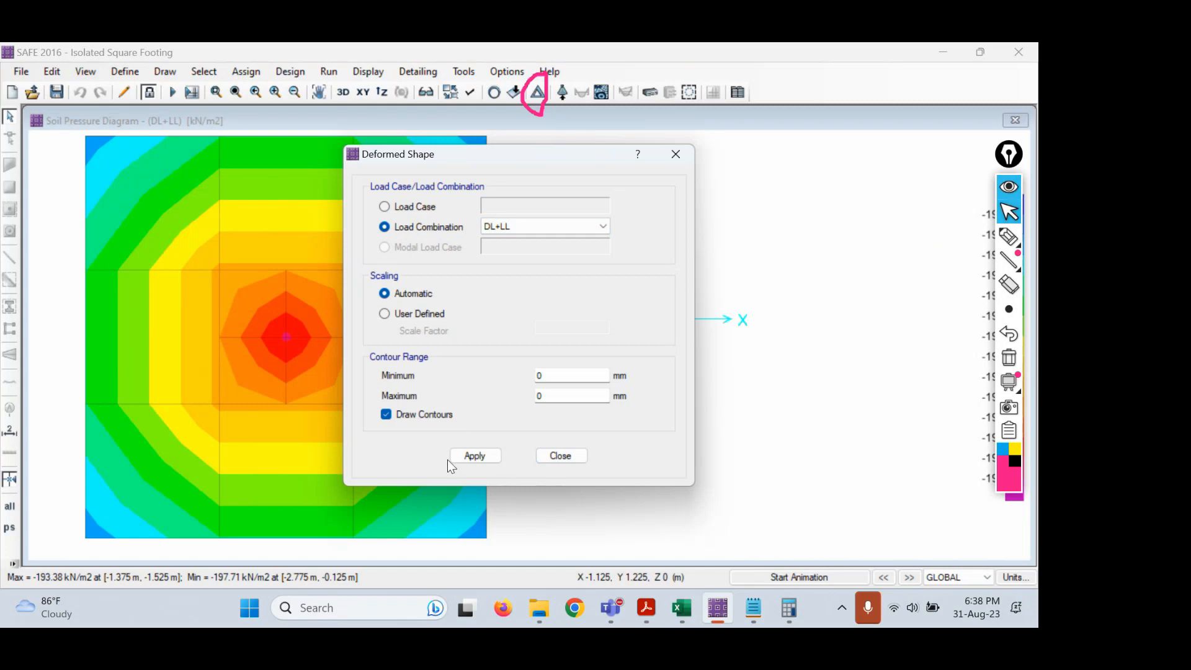
pyautogui.click(471, 459)
pyautogui.click(562, 458)
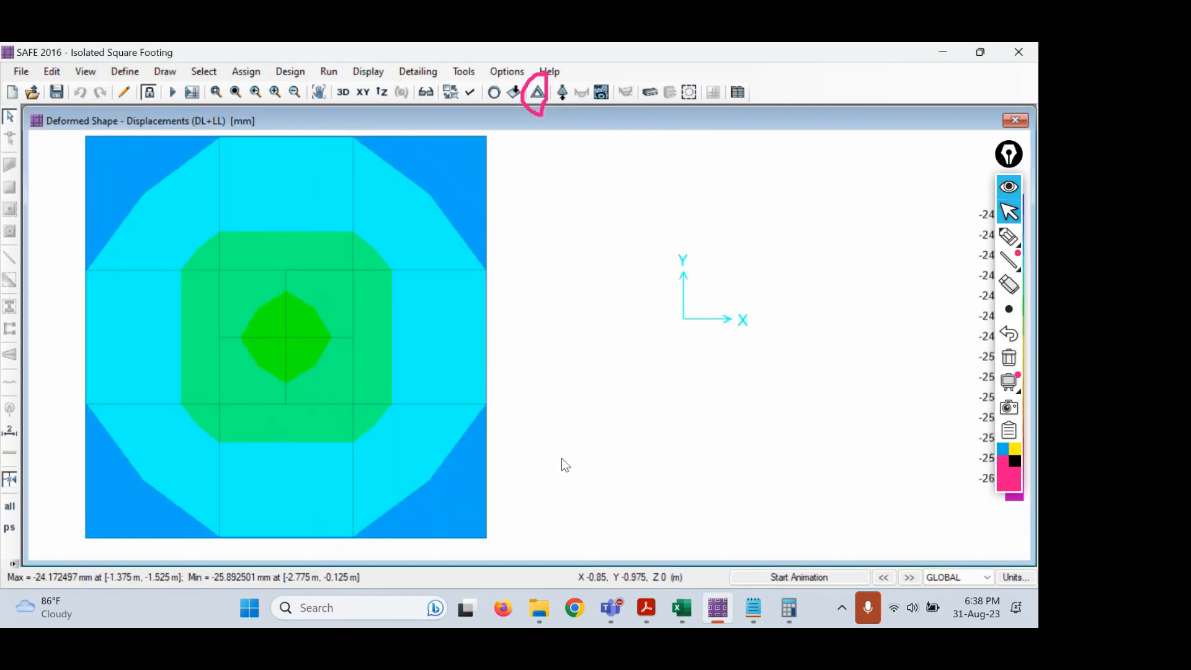
pyautogui.moveTo(291, 341)
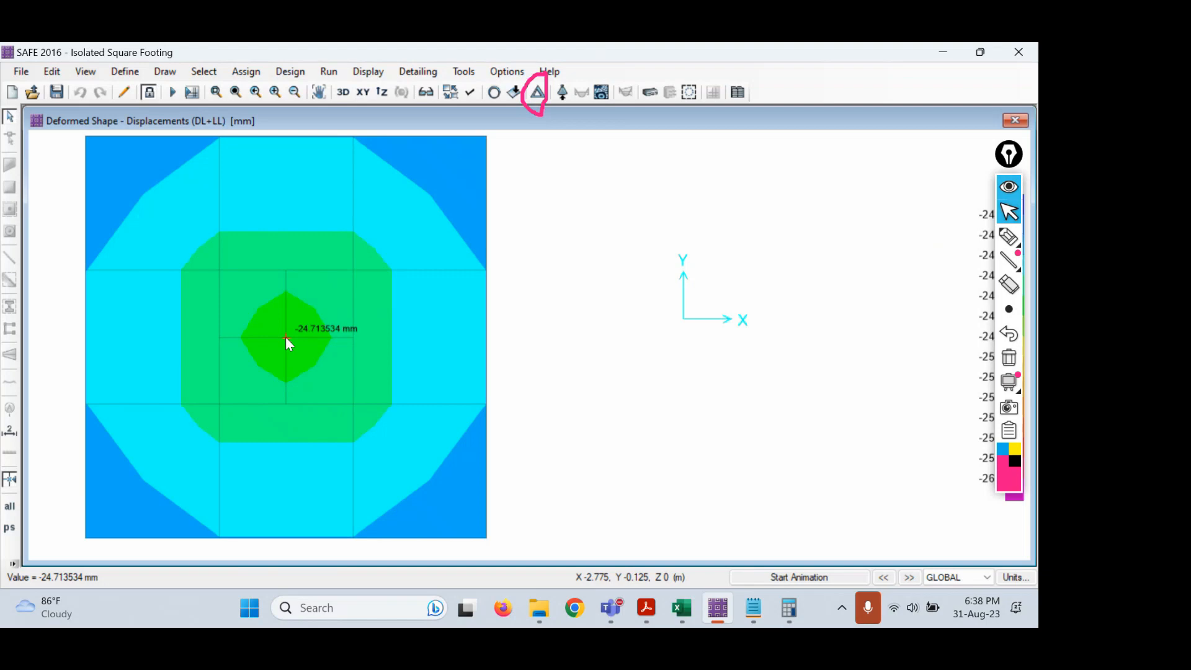
# Review the assignments, geometry, loads and punching shear overwrites of the point object at the footing's centre.
pyautogui.rightClick(286, 339)
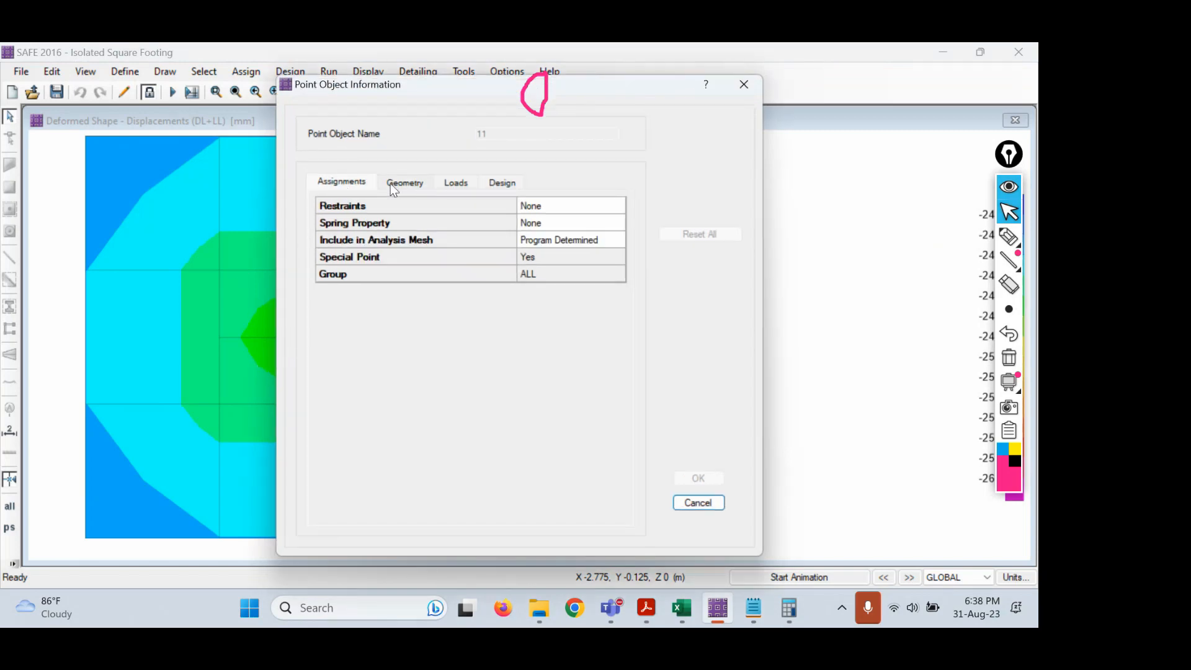
pyautogui.click(449, 183)
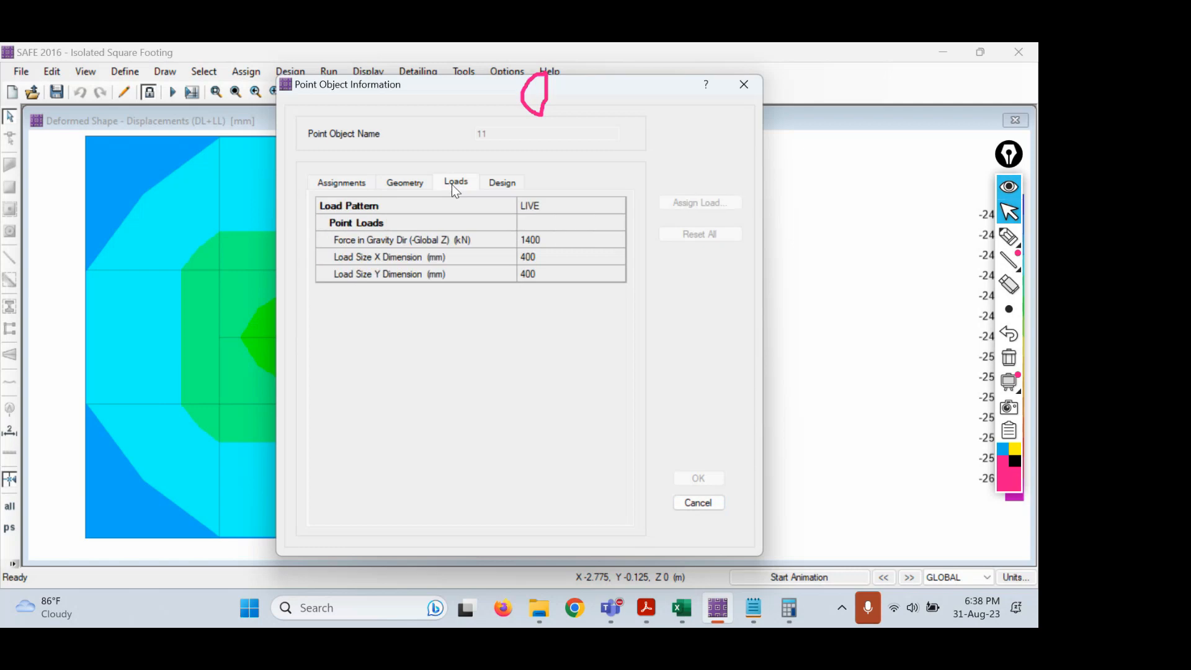
pyautogui.click(501, 183)
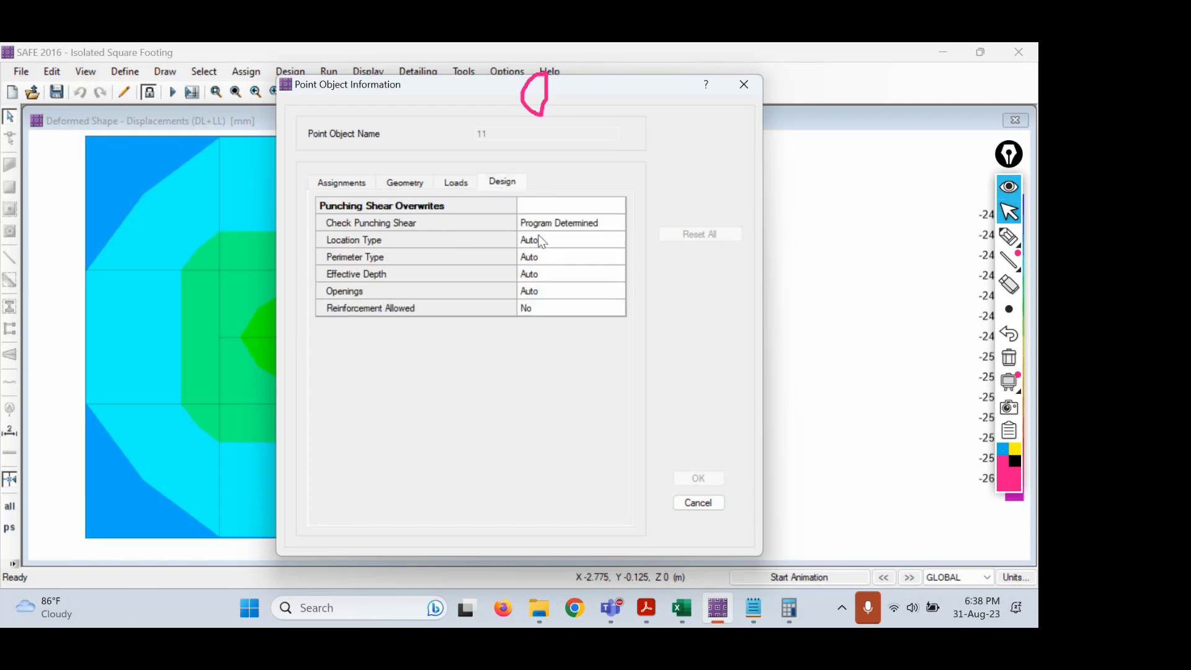
pyautogui.click(334, 183)
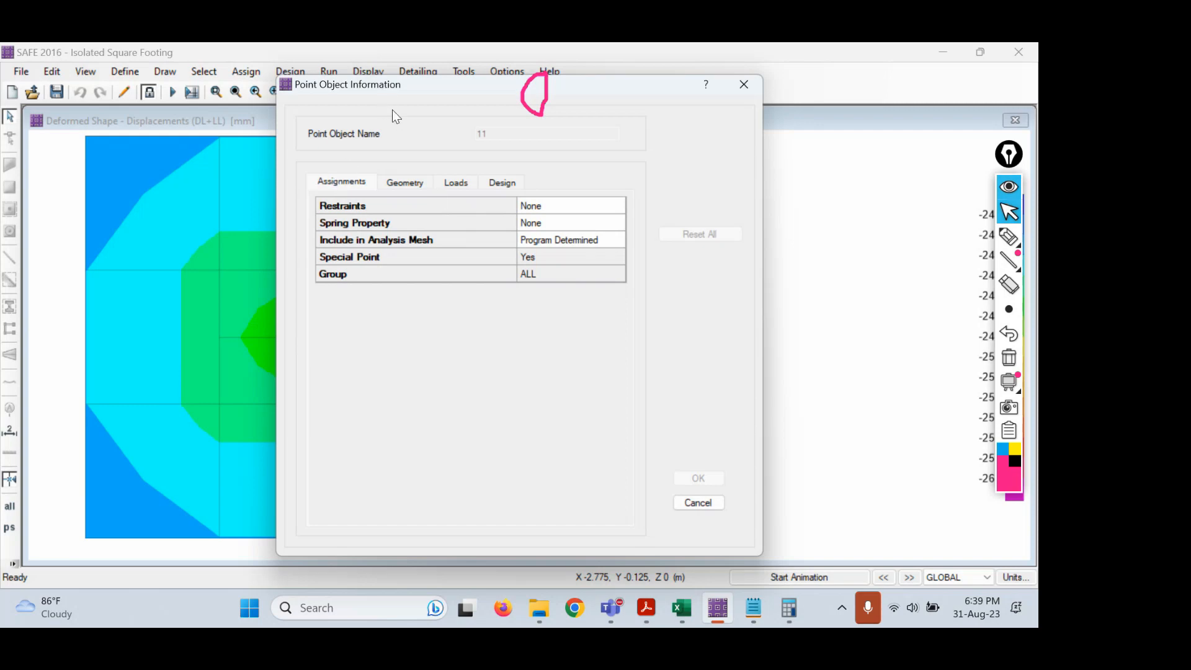
pyautogui.click(741, 99)
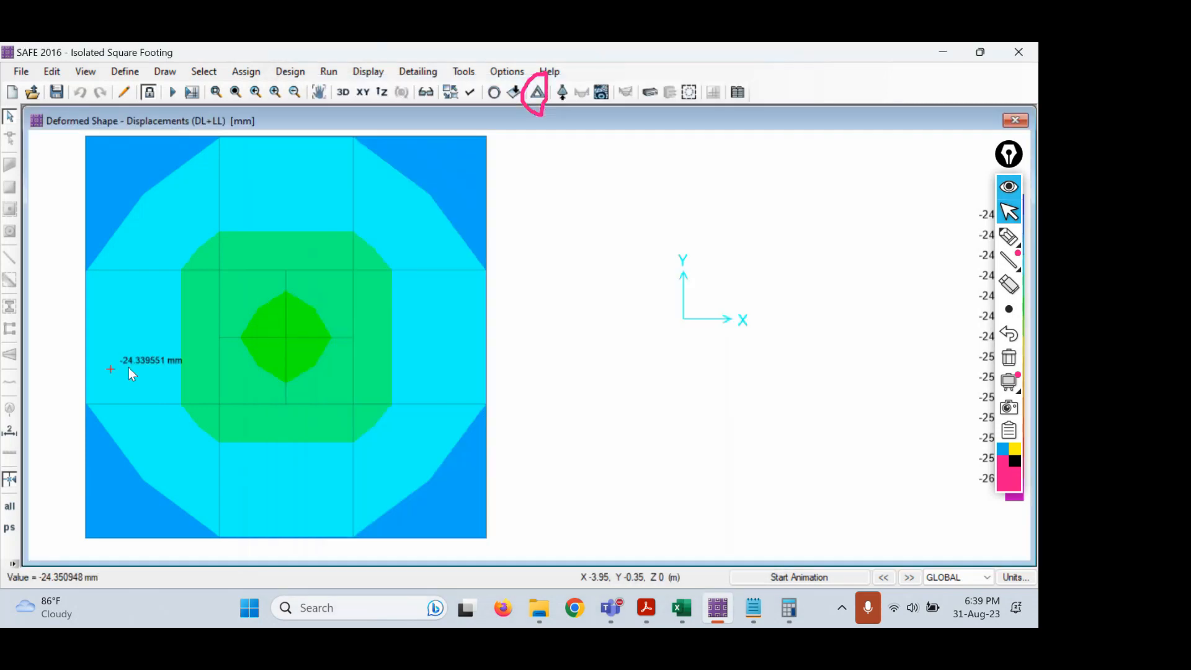
pyautogui.rightClick(286, 337)
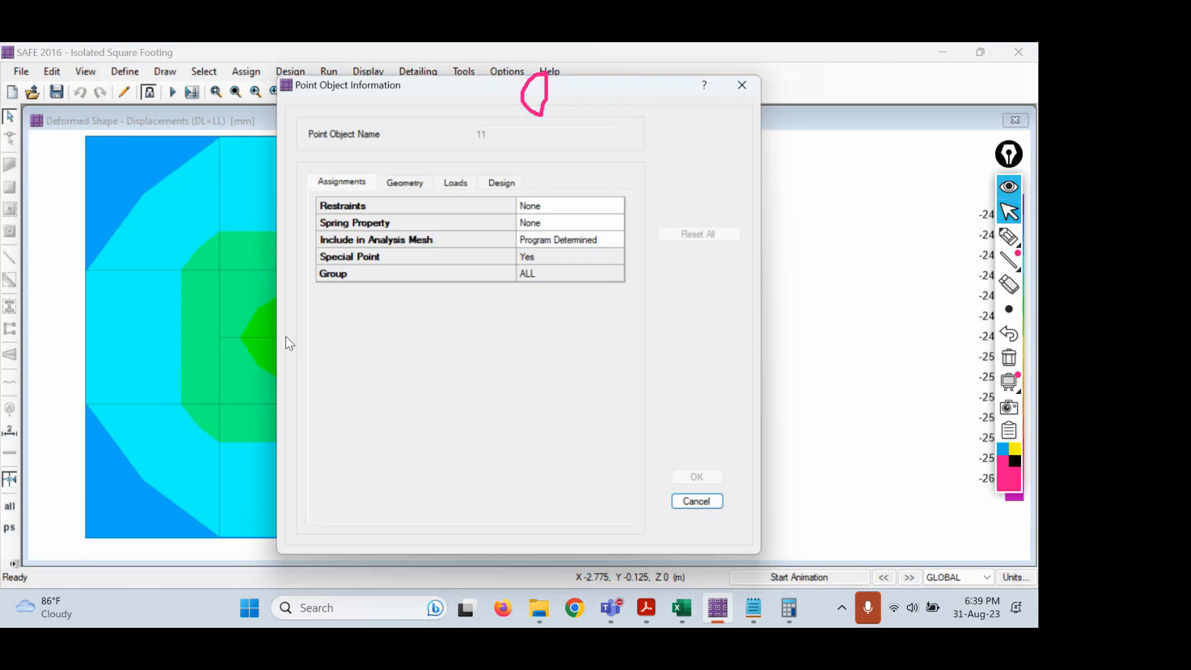
pyautogui.click(445, 191)
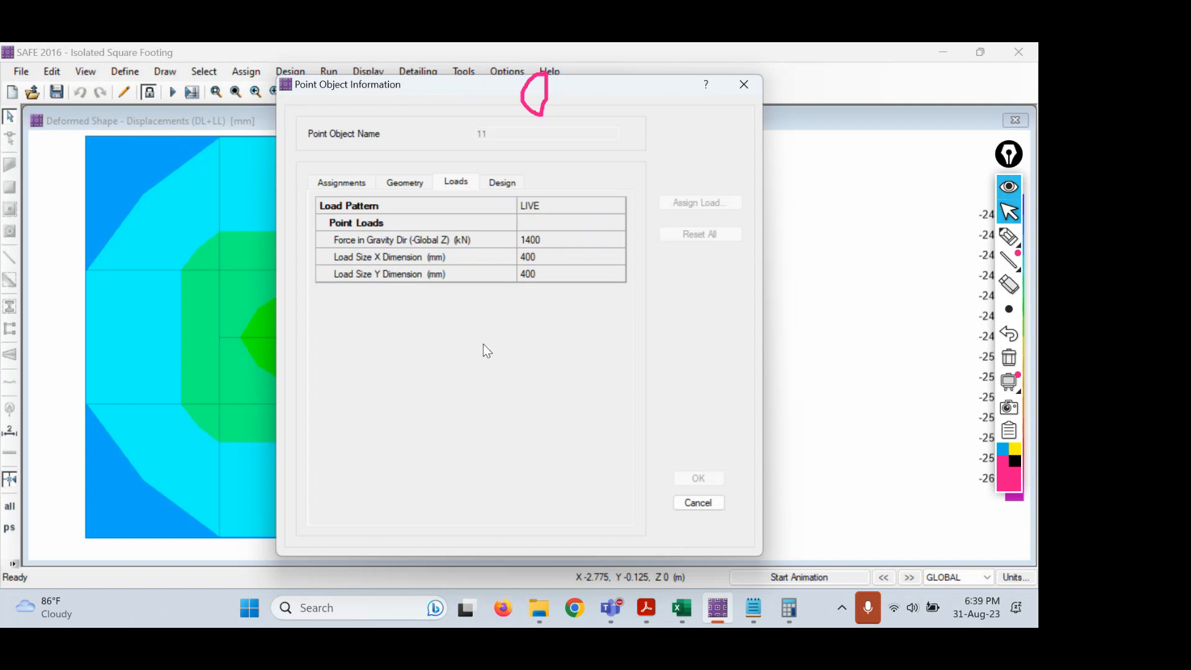
pyautogui.click(508, 186)
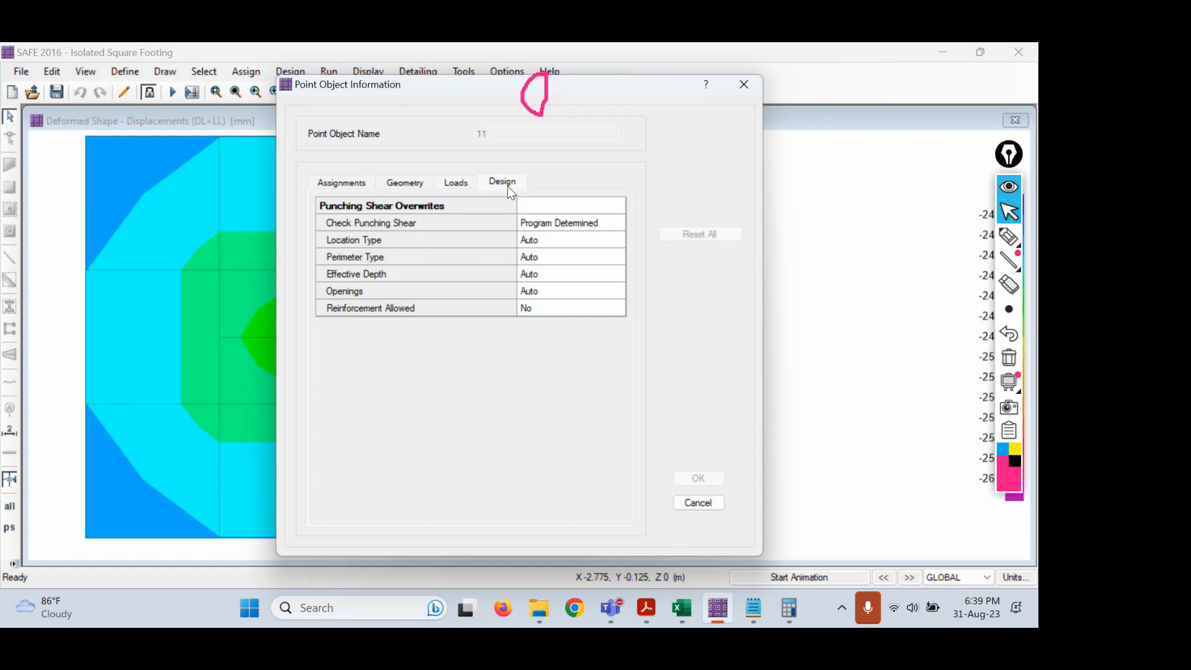
pyautogui.click(413, 181)
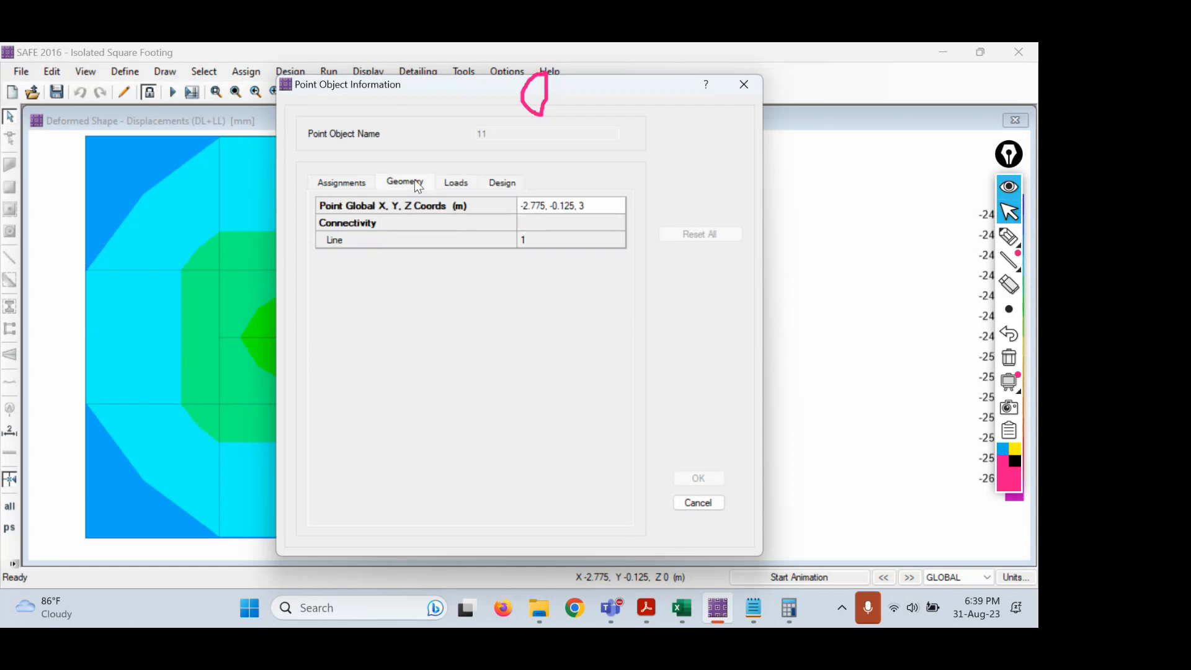
pyautogui.press('Right')
pyautogui.click(341, 184)
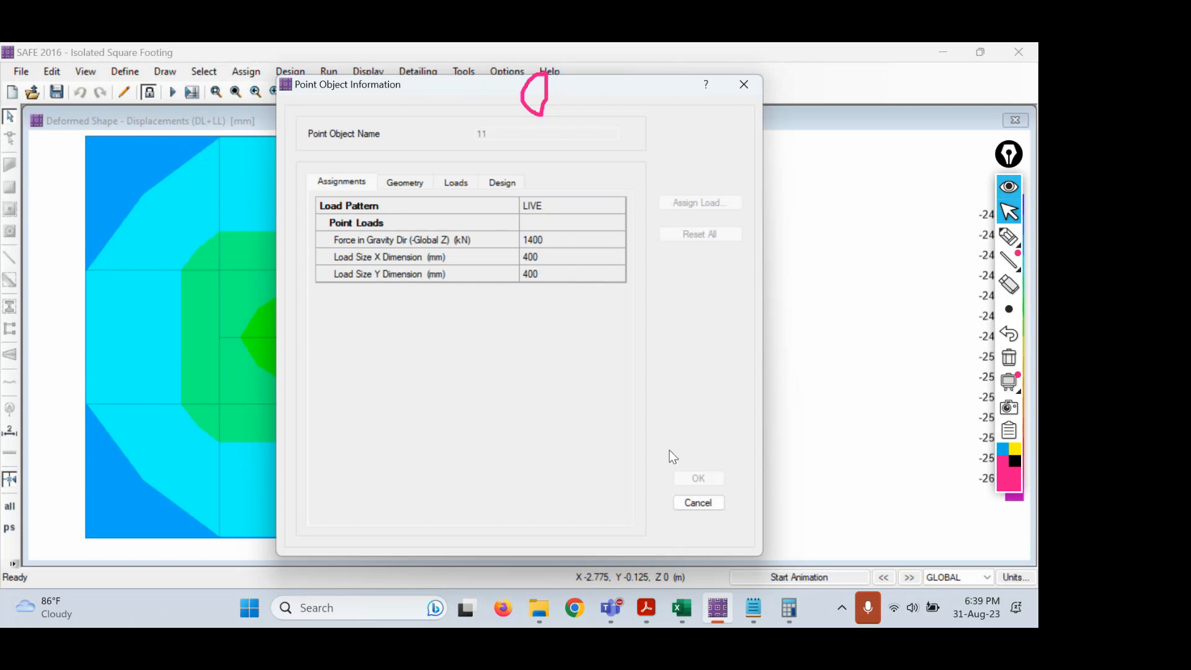
pyautogui.click(697, 502)
# Circle the punching shear display command in pink.
pyautogui.click(1009, 236)
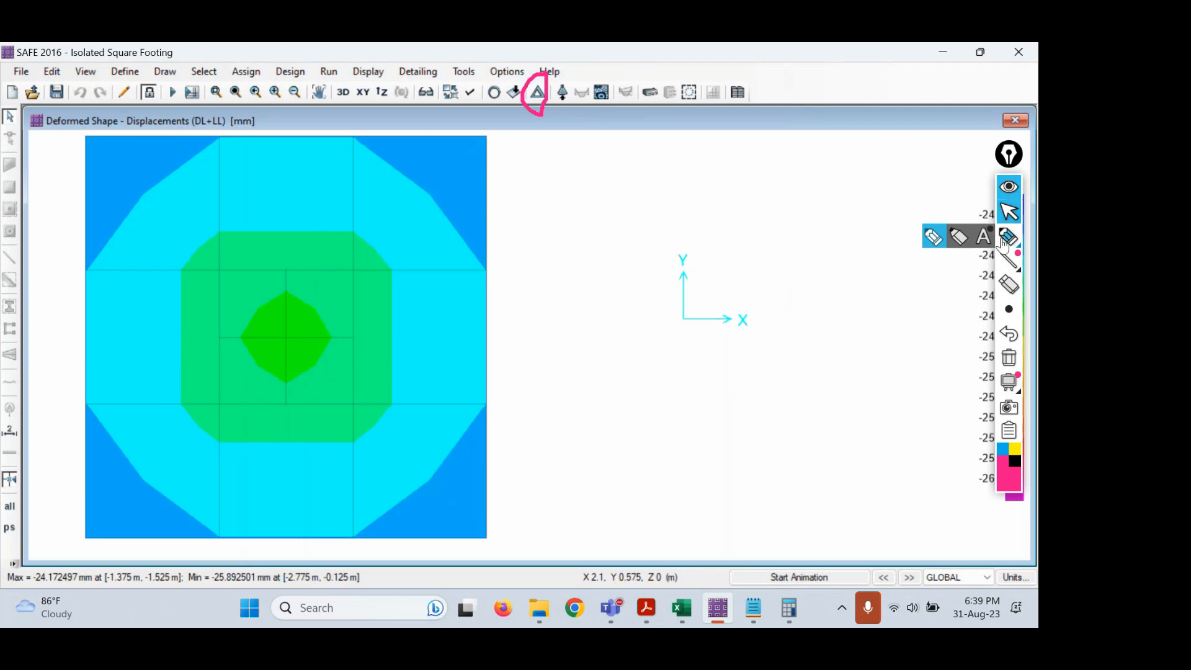
pyautogui.moveTo(699, 73)
pyautogui.mouseDown()
pyautogui.moveTo(679, 106)
pyautogui.moveTo(702, 75)
pyautogui.mouseUp()
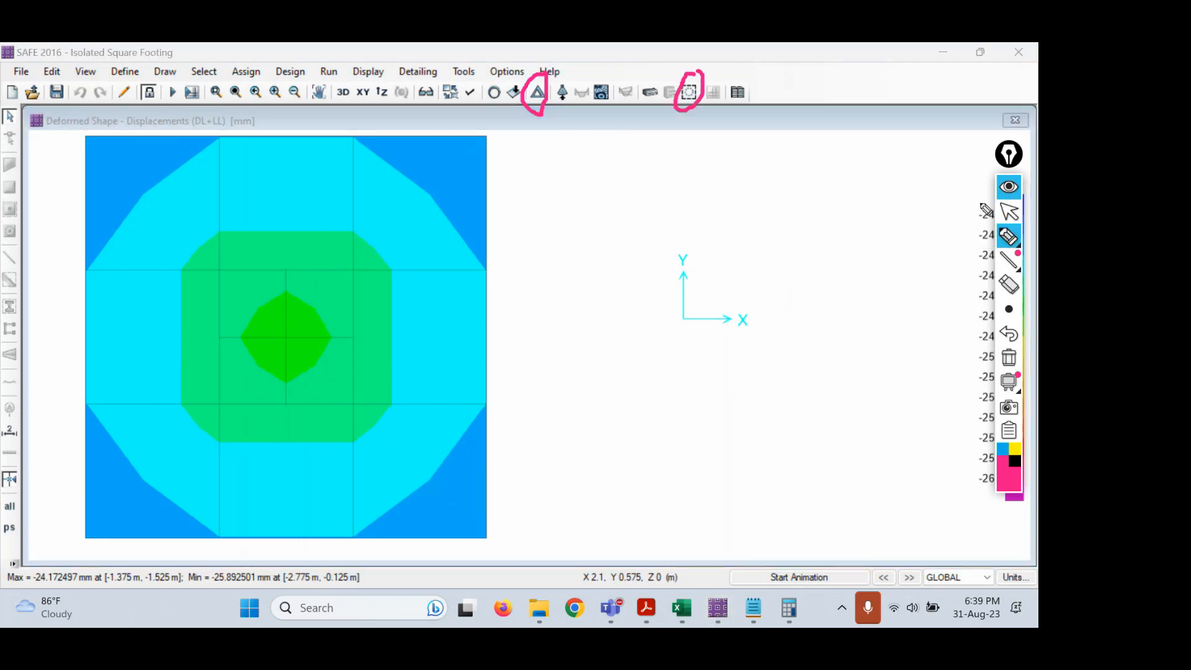
pyautogui.click(1007, 214)
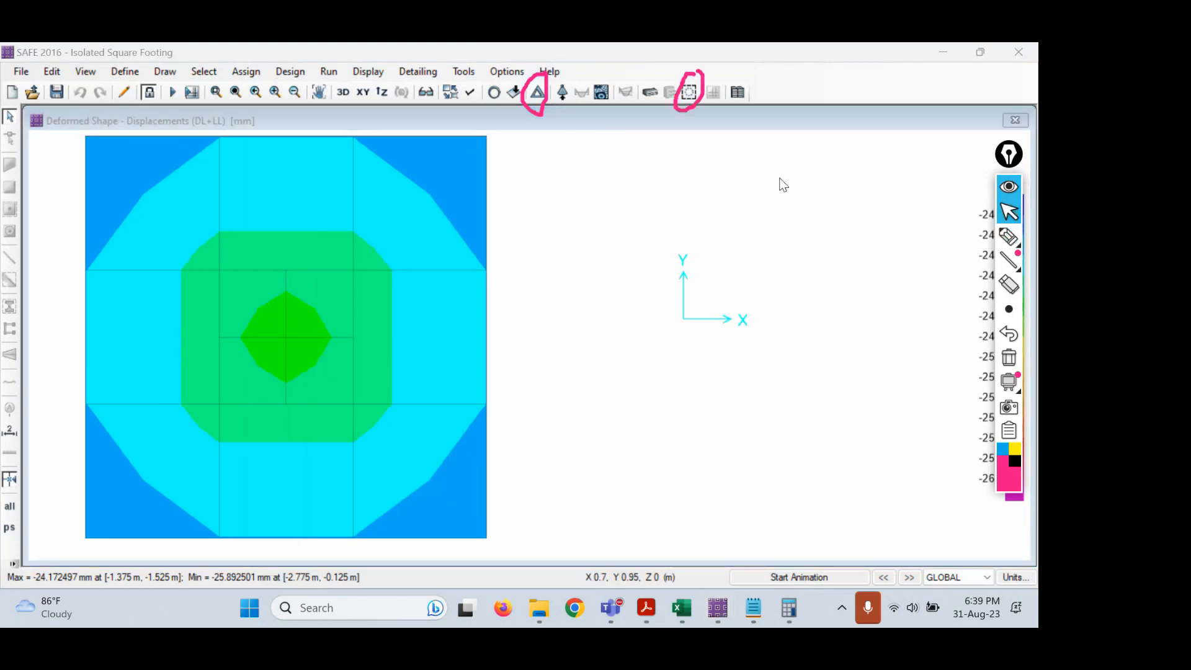
# Display the punching shear capacity ratios and open the design details of the column at the footing's centre.
pyautogui.click(688, 94)
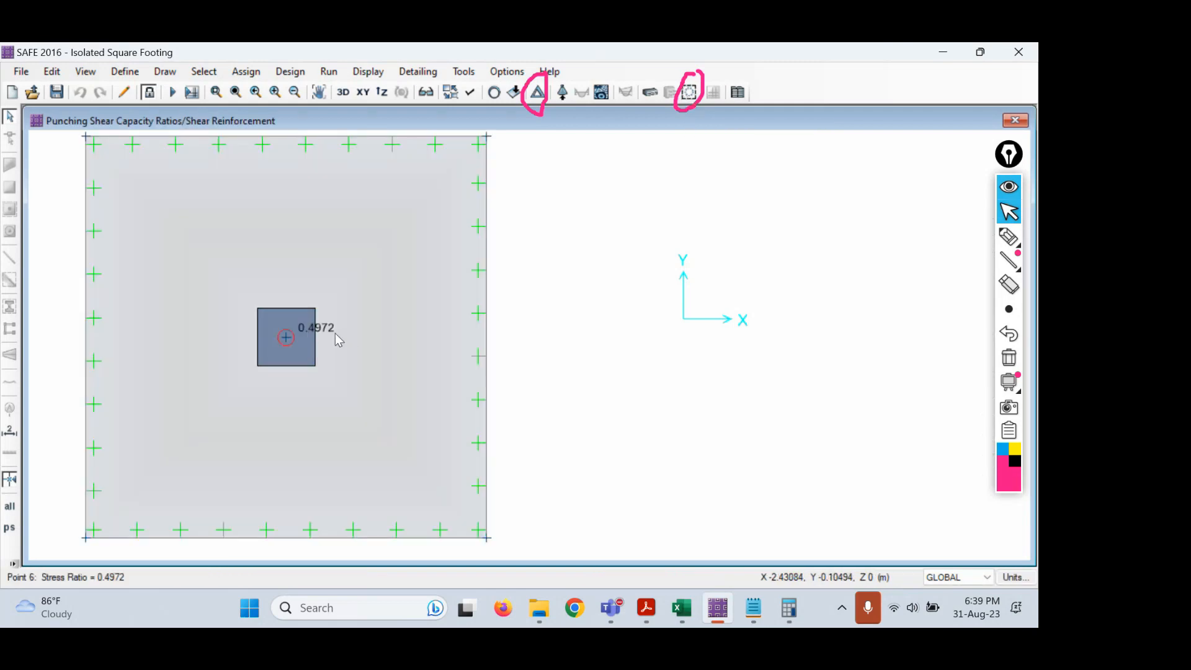
pyautogui.rightClick(286, 341)
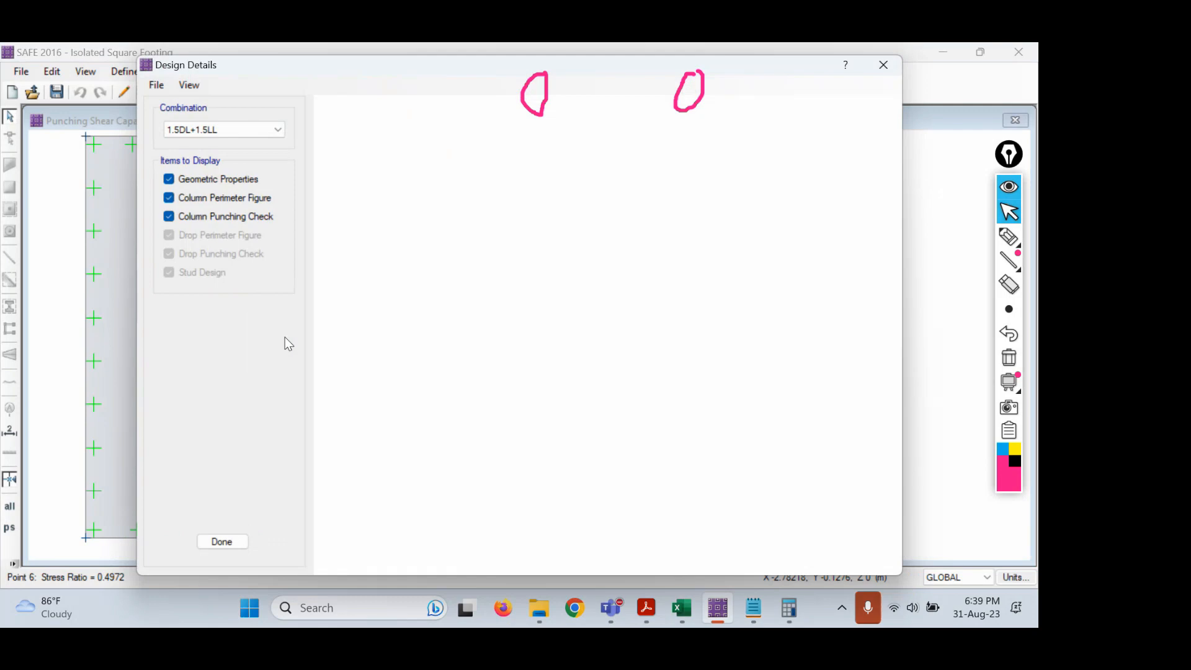
# Circle IS 456-2000 in the punching shear report title in pink, clear it, and underline the Geometric Properties heading.
pyautogui.click(1009, 359)
pyautogui.click(1009, 236)
pyautogui.moveTo(466, 69)
pyautogui.mouseDown()
pyautogui.moveTo(456, 155)
pyautogui.moveTo(443, 76)
pyautogui.mouseUp()
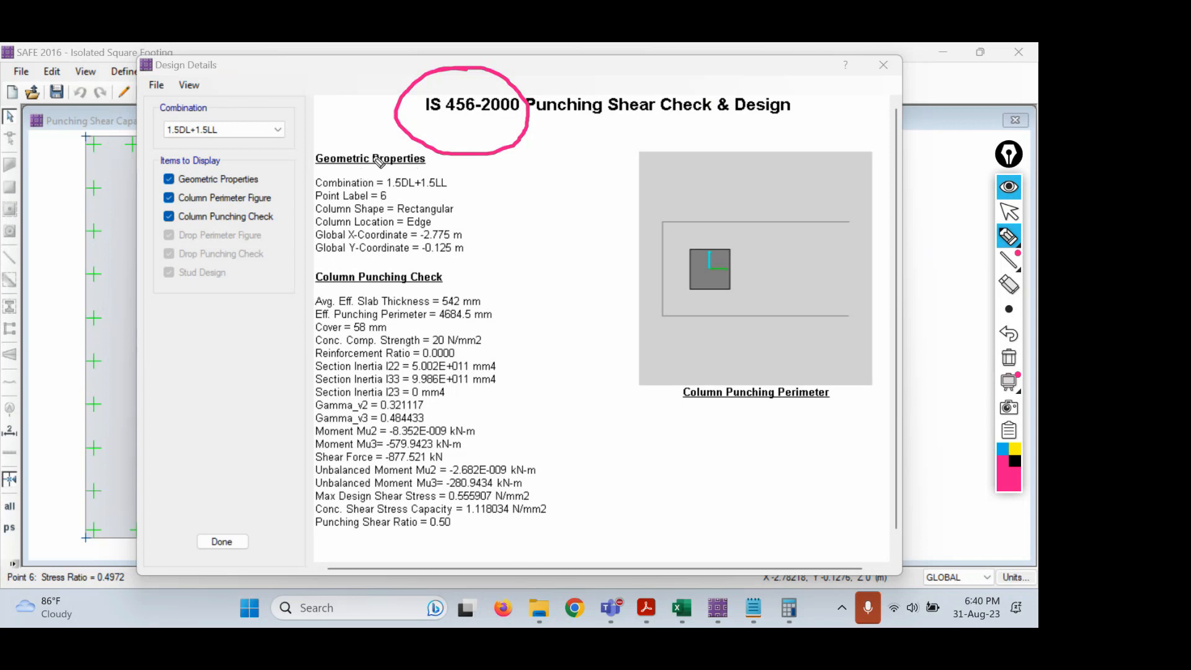
pyautogui.click(1009, 357)
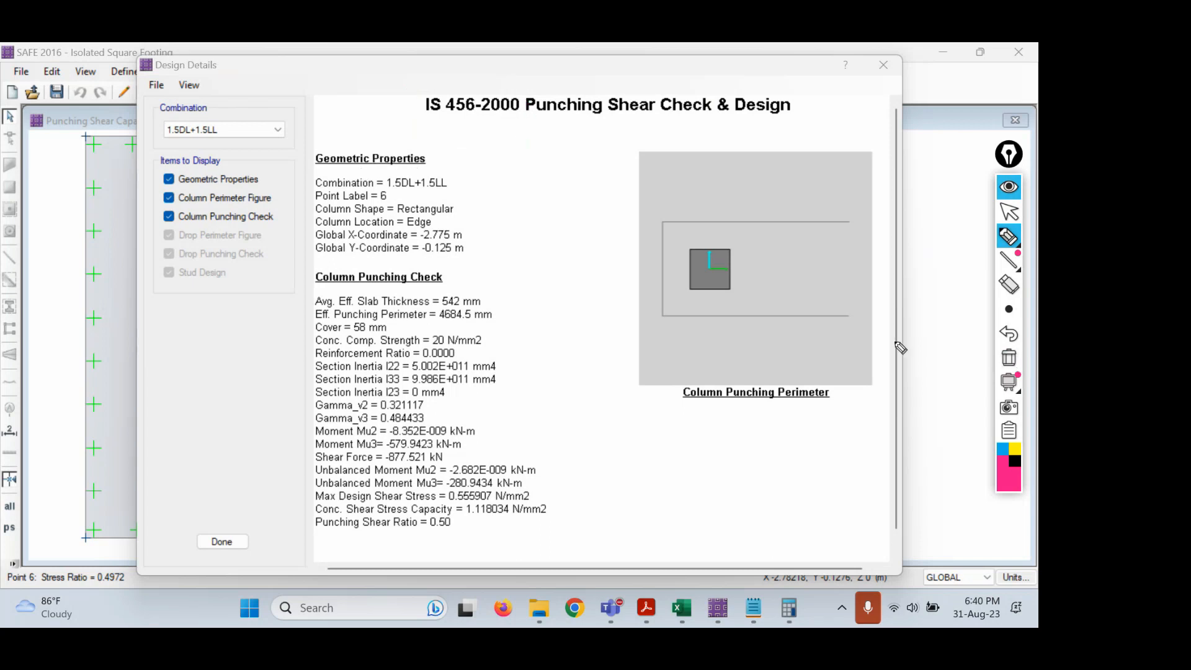
pyautogui.moveTo(318, 175); pyautogui.dragTo(479, 175)
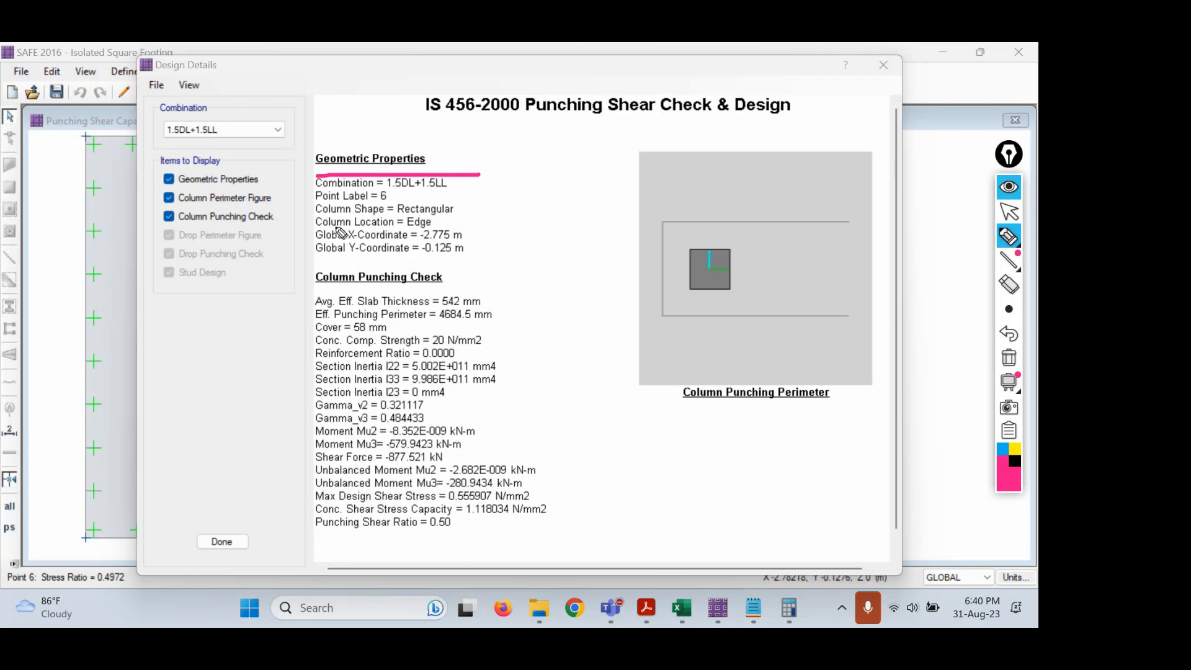
# Circle Column Location = Edge in the report and sketch a rectangular footing with small columns on its four edges in pink.
pyautogui.moveTo(316, 231)
pyautogui.mouseDown()
pyautogui.moveTo(442, 234)
pyautogui.moveTo(435, 205)
pyautogui.moveTo(350, 203)
pyautogui.moveTo(309, 226)
pyautogui.mouseUp()
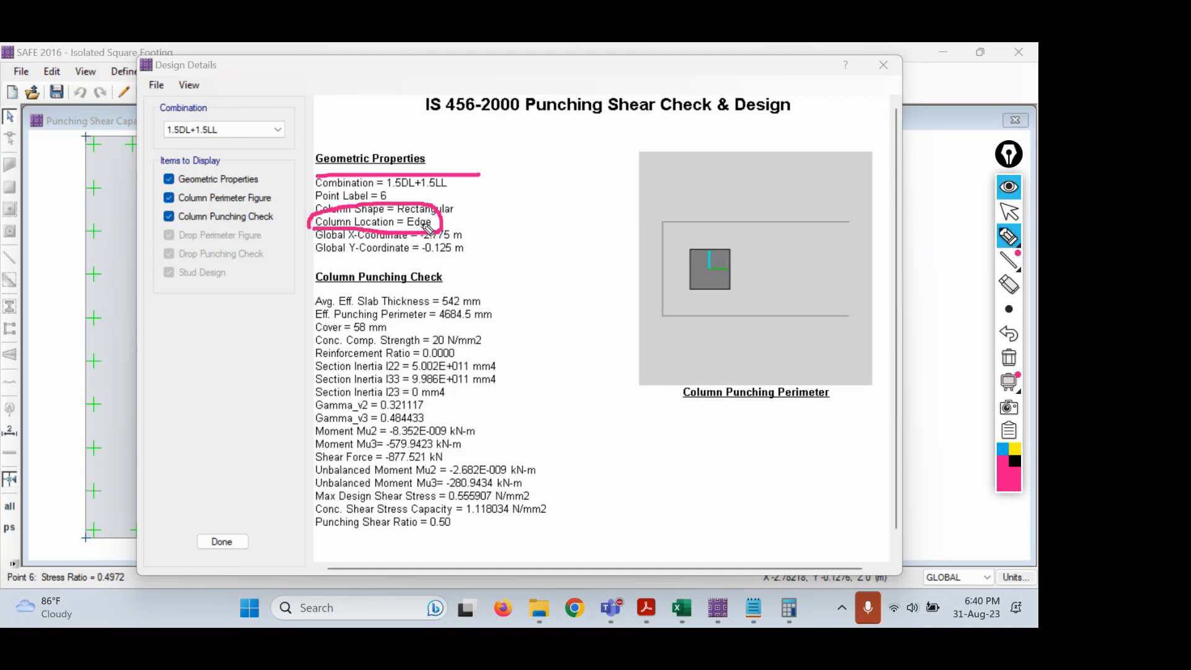
pyautogui.moveTo(505, 238)
pyautogui.mouseDown()
pyautogui.moveTo(519, 358)
pyautogui.moveTo(840, 352)
pyautogui.moveTo(835, 234)
pyautogui.moveTo(852, 238)
pyautogui.moveTo(837, 351)
pyautogui.mouseUp()
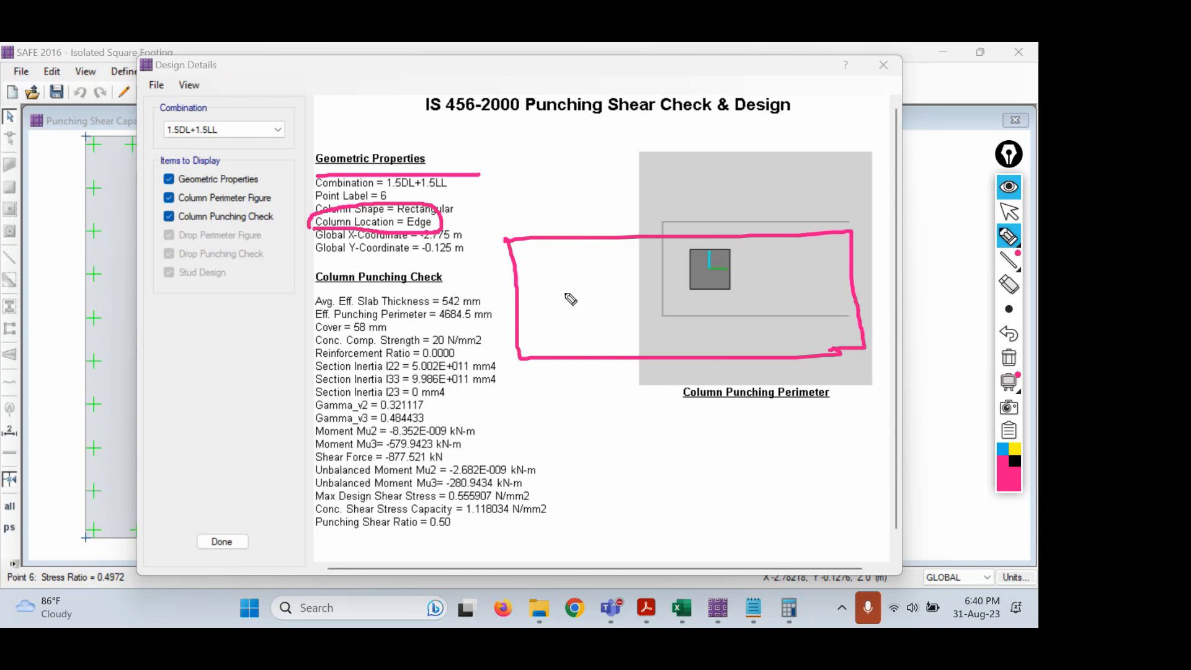
pyautogui.moveTo(844, 256)
pyautogui.mouseDown()
pyautogui.moveTo(820, 268)
pyautogui.moveTo(852, 302)
pyautogui.mouseUp()
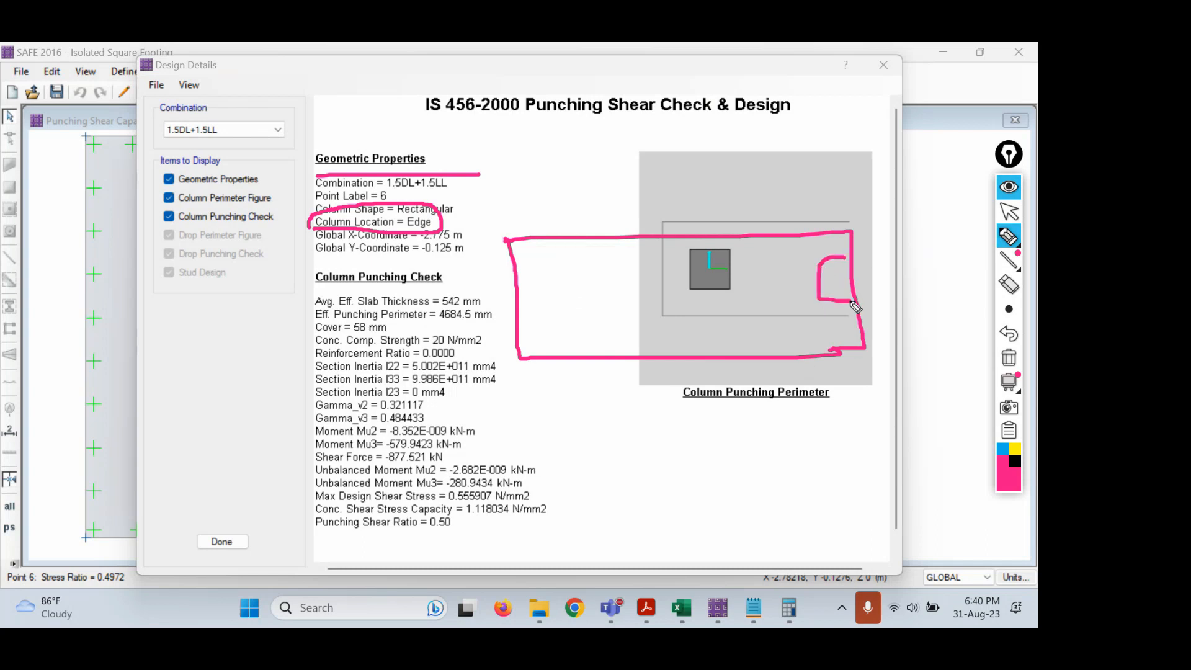
pyautogui.moveTo(515, 271); pyautogui.dragTo(523, 304)
pyautogui.moveTo(639, 238)
pyautogui.mouseDown()
pyautogui.moveTo(674, 257)
pyautogui.moveTo(675, 235)
pyautogui.mouseUp()
pyautogui.moveTo(655, 333); pyautogui.dragTo(692, 380)
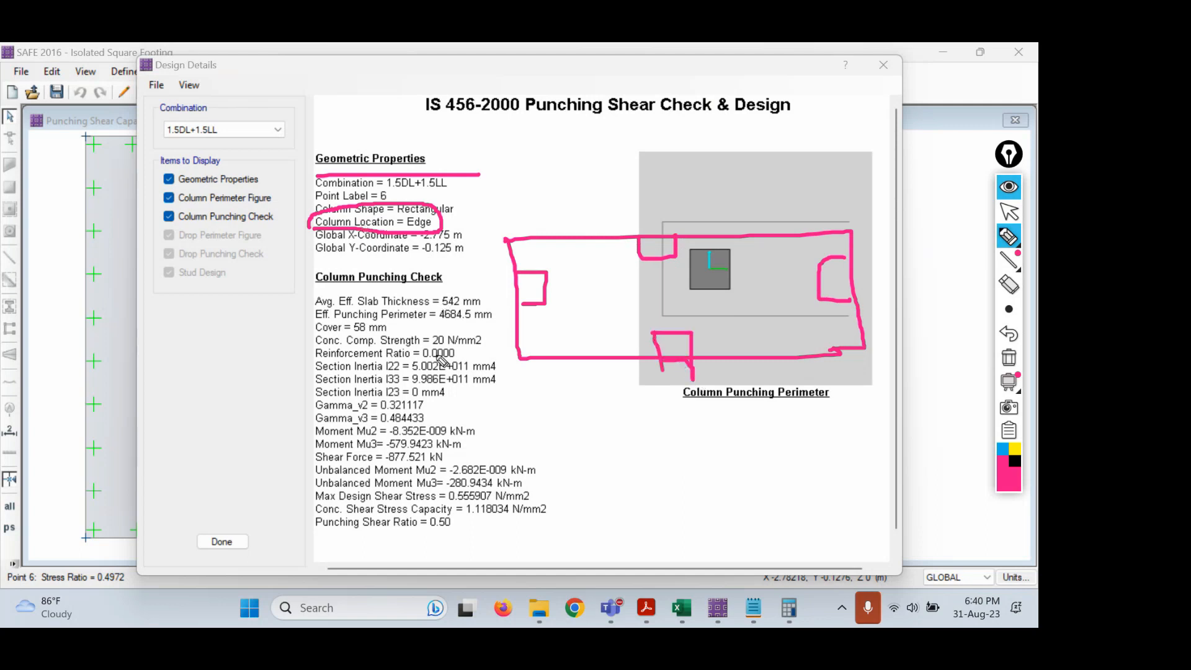
pyautogui.moveTo(514, 273)
pyautogui.mouseDown()
pyautogui.moveTo(546, 269)
pyautogui.moveTo(505, 302)
pyautogui.mouseUp()
# Clear the markup, sketch a new footing outline with one column inside it, and circle Edge in the column location.
pyautogui.click(1008, 358)
pyautogui.moveTo(535, 240)
pyautogui.mouseDown()
pyautogui.moveTo(558, 354)
pyautogui.moveTo(840, 404)
pyautogui.moveTo(622, 220)
pyautogui.moveTo(500, 231)
pyautogui.mouseUp()
pyautogui.moveTo(643, 284)
pyautogui.mouseDown()
pyautogui.moveTo(695, 322)
pyautogui.moveTo(685, 270)
pyautogui.moveTo(641, 282)
pyautogui.mouseUp()
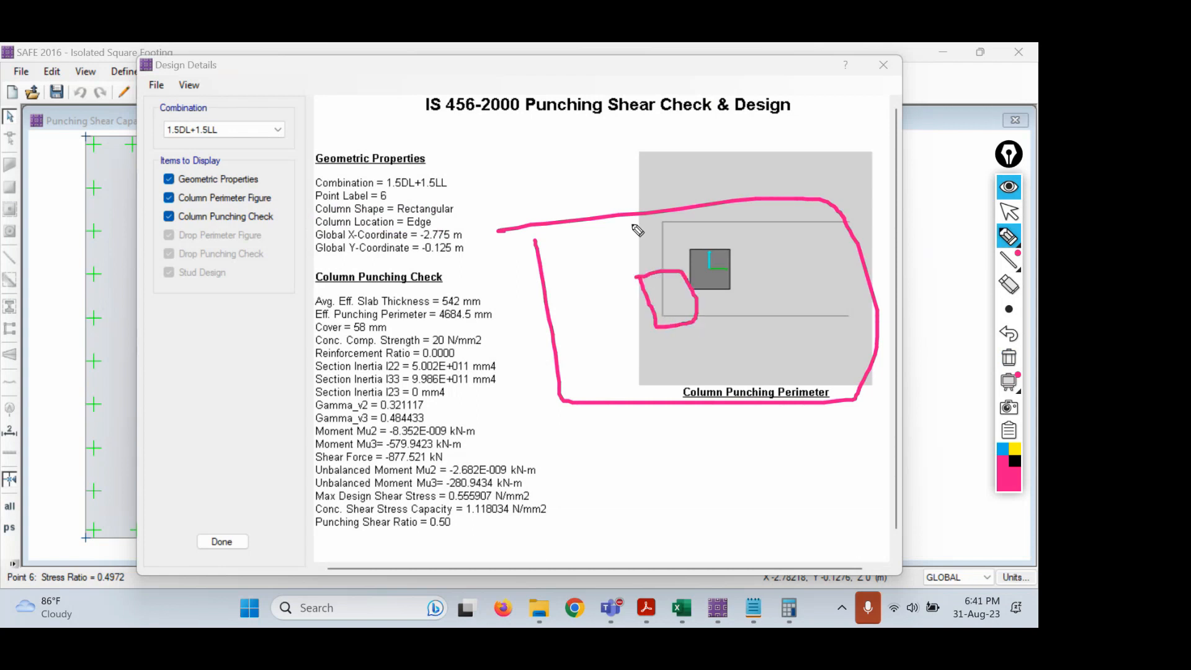
pyautogui.moveTo(534, 224); pyautogui.dragTo(536, 246)
pyautogui.moveTo(441, 212)
pyautogui.mouseDown()
pyautogui.moveTo(408, 212)
pyautogui.moveTo(436, 217)
pyautogui.mouseUp()
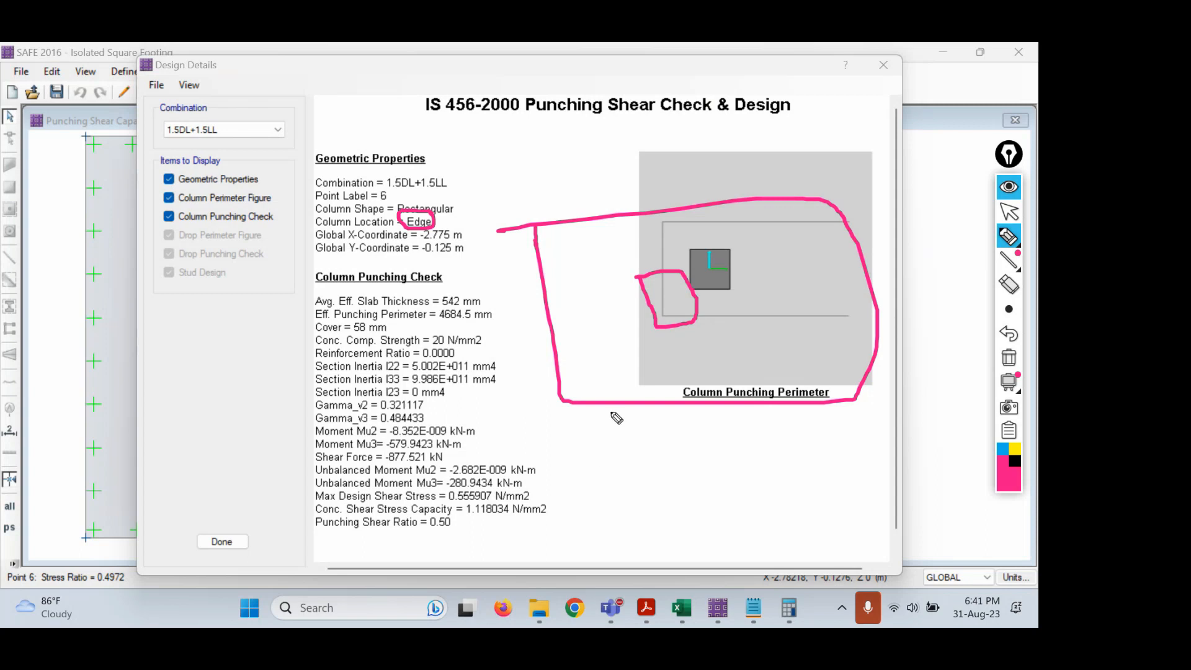
# Write the effective depth calculation d = 600 - 50 - 16/2 = 542 mm below the figure and circle the effective punching perimeter value.
pyautogui.moveTo(604, 444); pyautogui.dragTo(622, 521)
pyautogui.moveTo(650, 469)
pyautogui.mouseDown()
pyautogui.moveTo(659, 461)
pyautogui.moveTo(669, 474)
pyautogui.mouseUp()
pyautogui.moveTo(690, 437)
pyautogui.mouseDown()
pyautogui.moveTo(678, 467)
pyautogui.moveTo(725, 441)
pyautogui.moveTo(825, 435)
pyautogui.mouseUp()
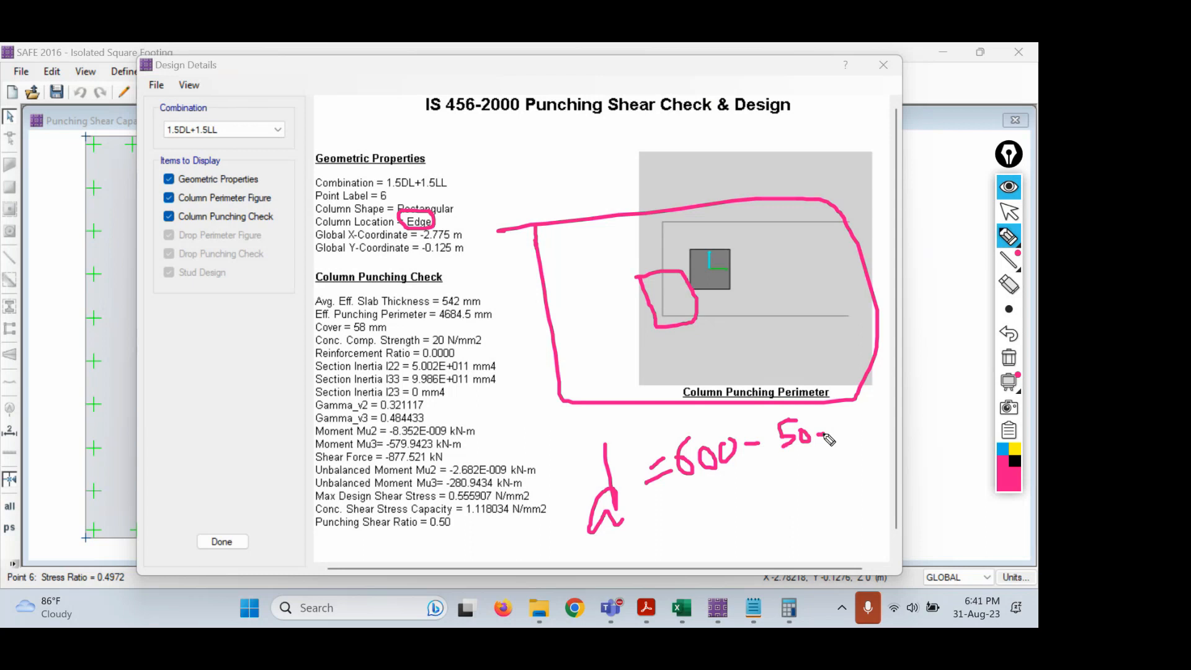
pyautogui.moveTo(855, 396); pyautogui.dragTo(856, 406)
pyautogui.moveTo(862, 407); pyautogui.dragTo(873, 459)
pyautogui.moveTo(676, 523)
pyautogui.mouseDown()
pyautogui.moveTo(702, 512)
pyautogui.moveTo(700, 532)
pyautogui.mouseUp()
pyautogui.moveTo(733, 493)
pyautogui.mouseDown()
pyautogui.moveTo(753, 509)
pyautogui.moveTo(733, 522)
pyautogui.mouseUp()
pyautogui.moveTo(730, 494); pyautogui.dragTo(806, 487)
pyautogui.moveTo(794, 489)
pyautogui.mouseDown()
pyautogui.moveTo(791, 505)
pyautogui.moveTo(821, 476)
pyautogui.moveTo(840, 493)
pyautogui.moveTo(875, 489)
pyautogui.moveTo(860, 472)
pyautogui.mouseUp()
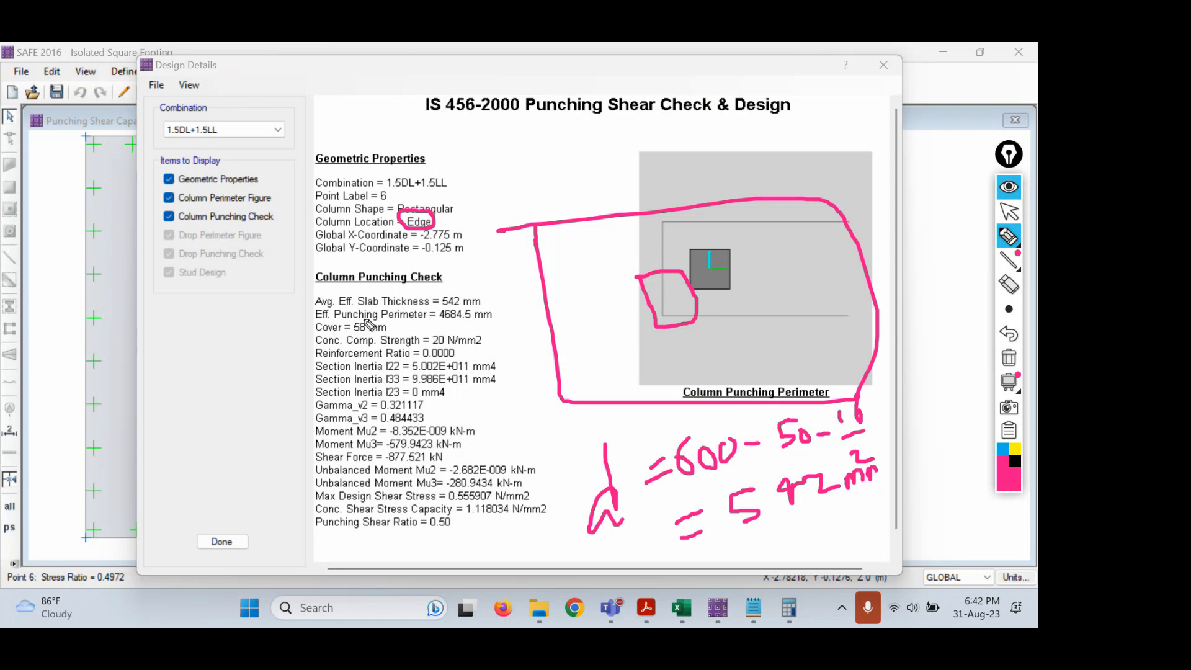
pyautogui.moveTo(437, 320)
pyautogui.mouseDown()
pyautogui.moveTo(496, 320)
pyautogui.moveTo(435, 308)
pyautogui.moveTo(432, 320)
pyautogui.mouseUp()
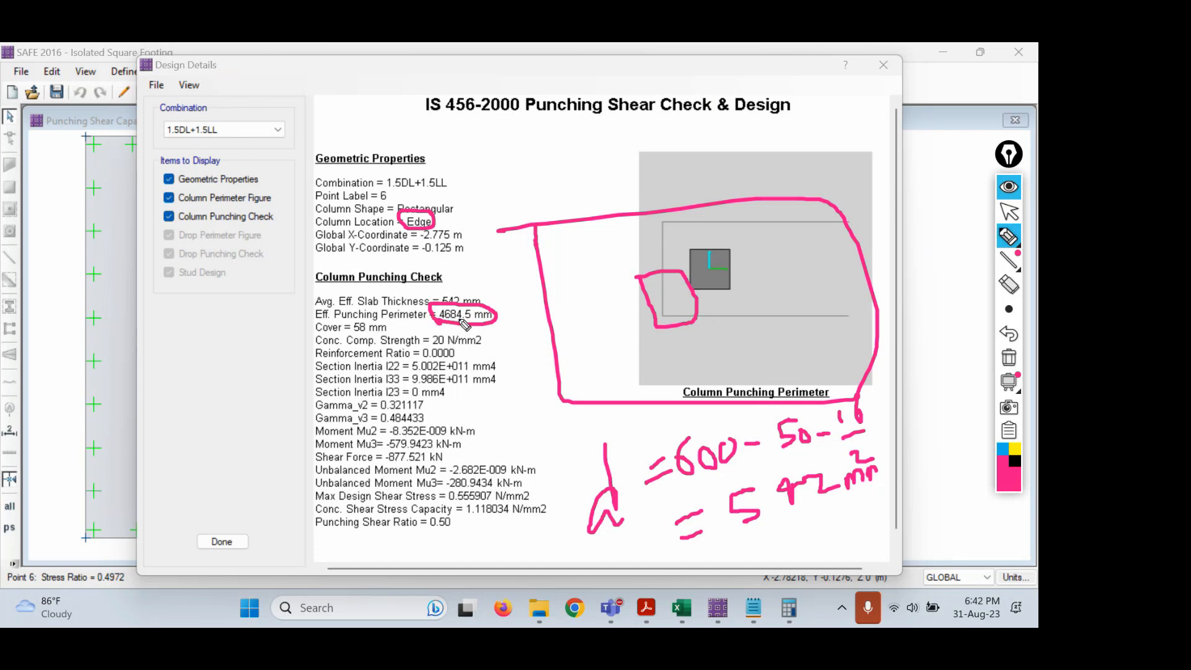
# Switch to the Pad & Stepped Footing Design Excel sheet and examine the perimeter length of the shear area in the 2-way shear check.
pyautogui.click(1009, 211)
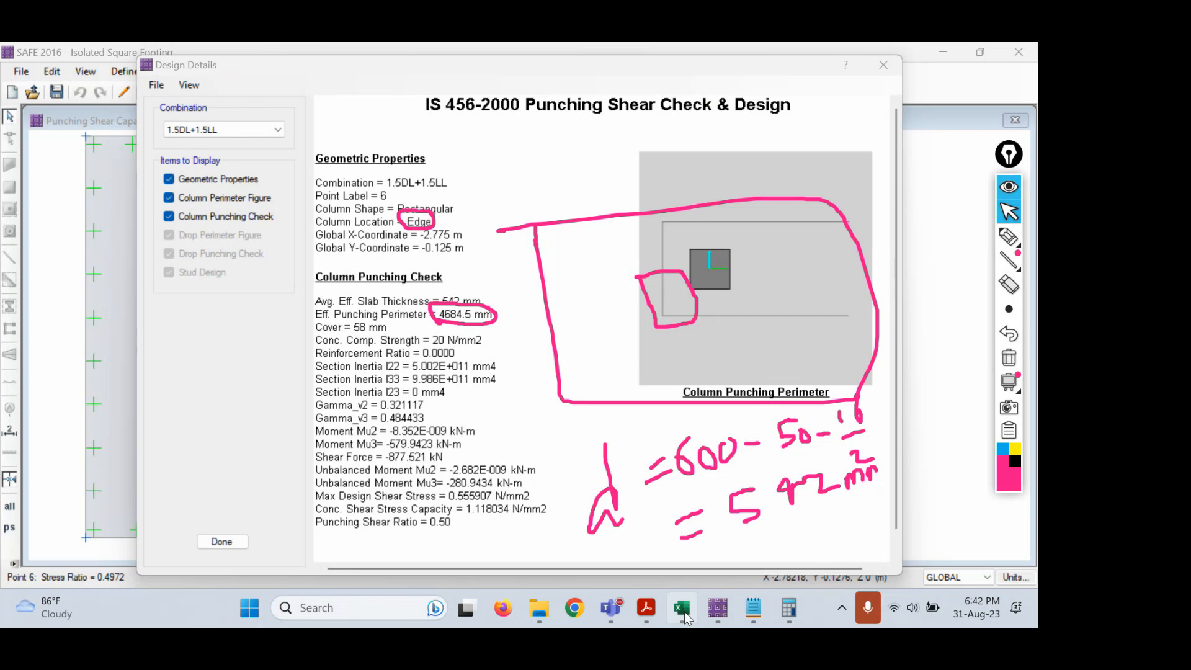
pyautogui.click(684, 609)
pyautogui.scroll(-2, 432, 436)
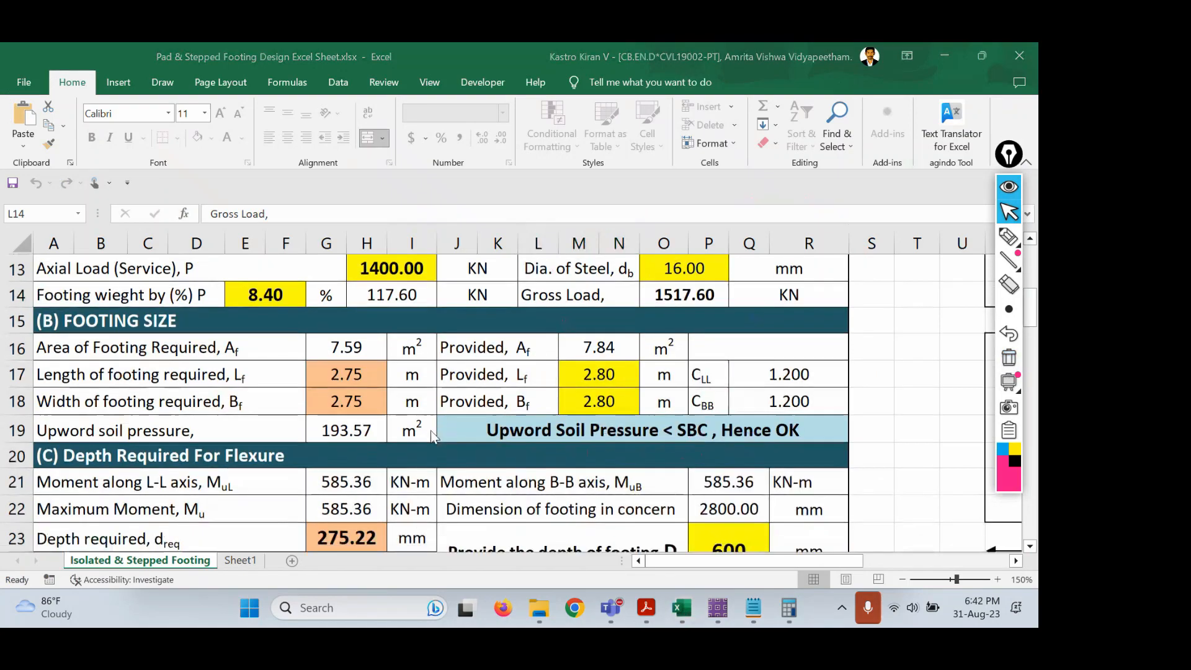
pyautogui.scroll(-3, 432, 436)
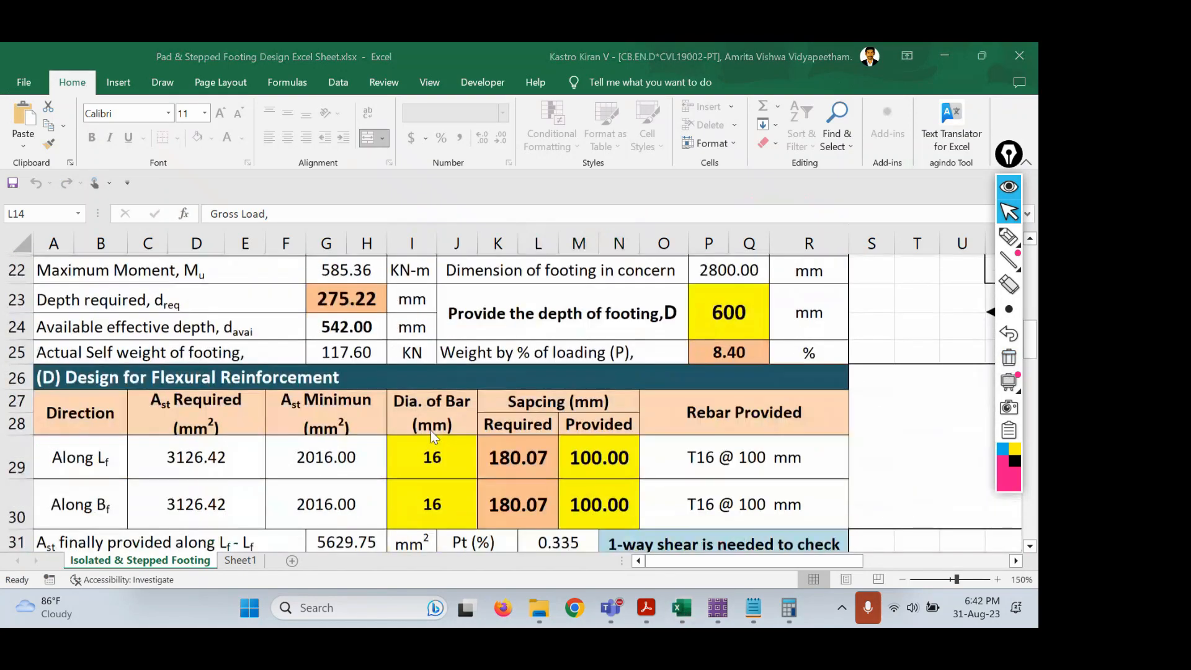
pyautogui.scroll(-3, 432, 436)
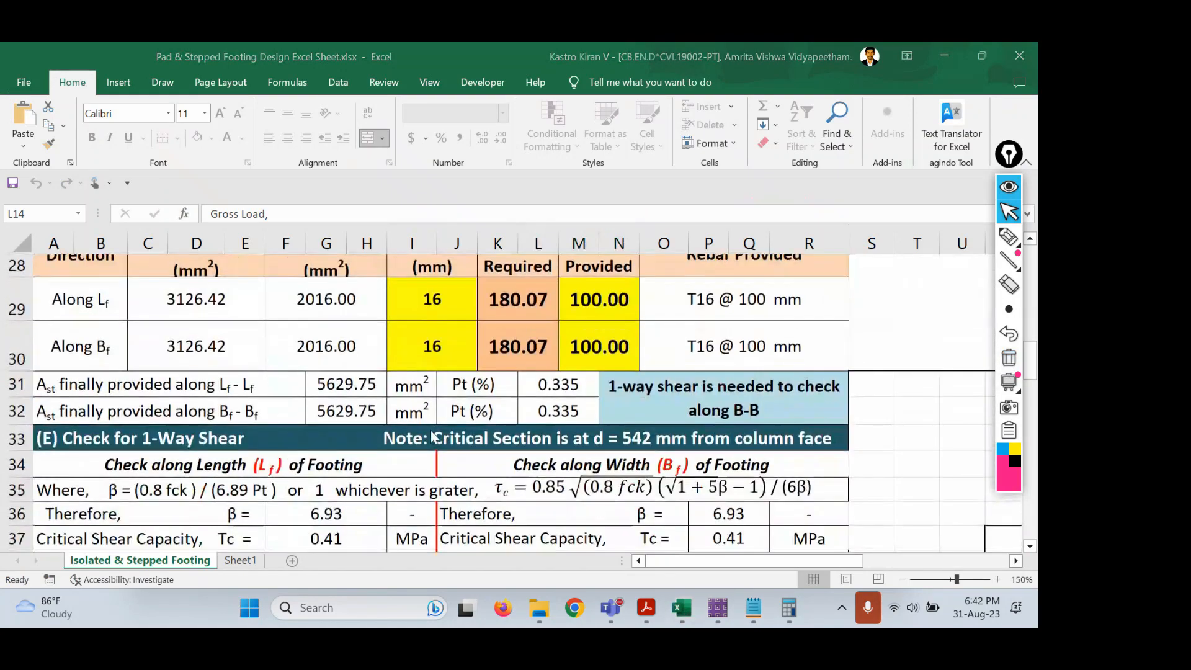
pyautogui.scroll(-3, 432, 436)
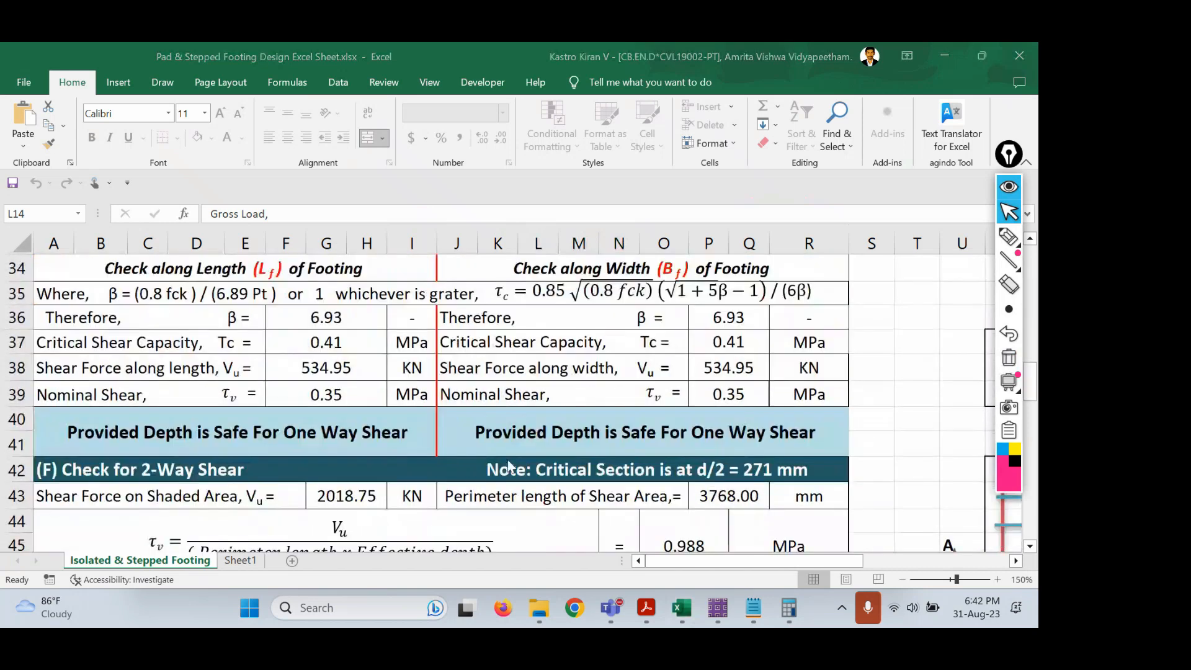
pyautogui.click(561, 496)
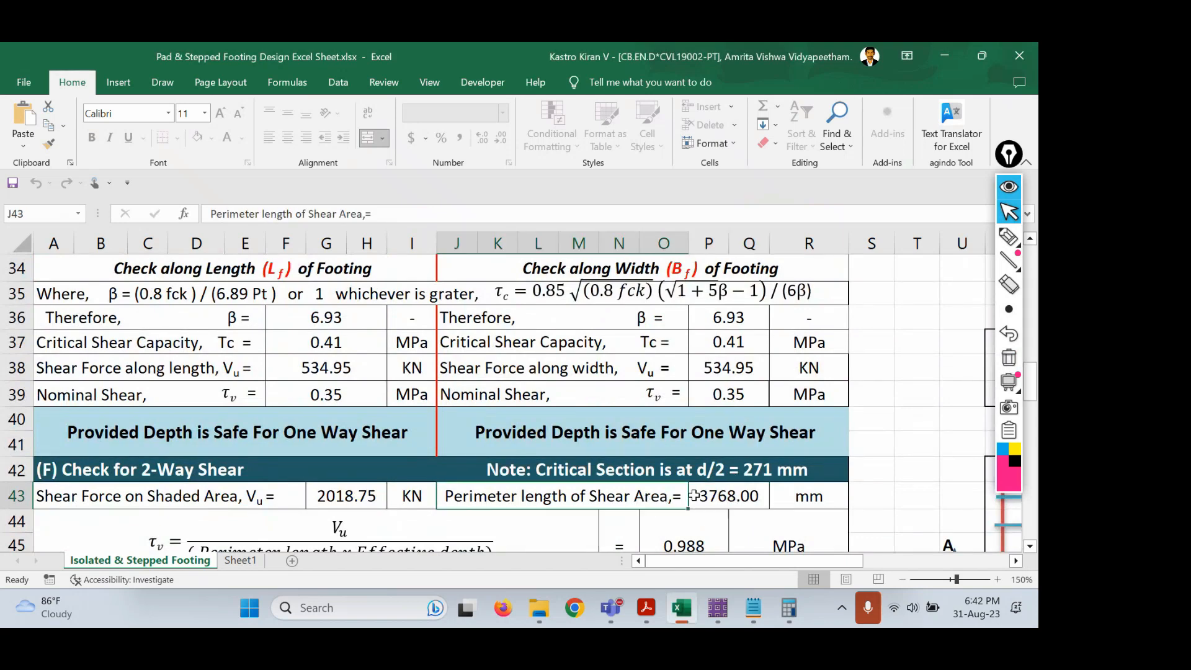
pyautogui.click(751, 495)
pyautogui.click(531, 500)
pyautogui.click(719, 494)
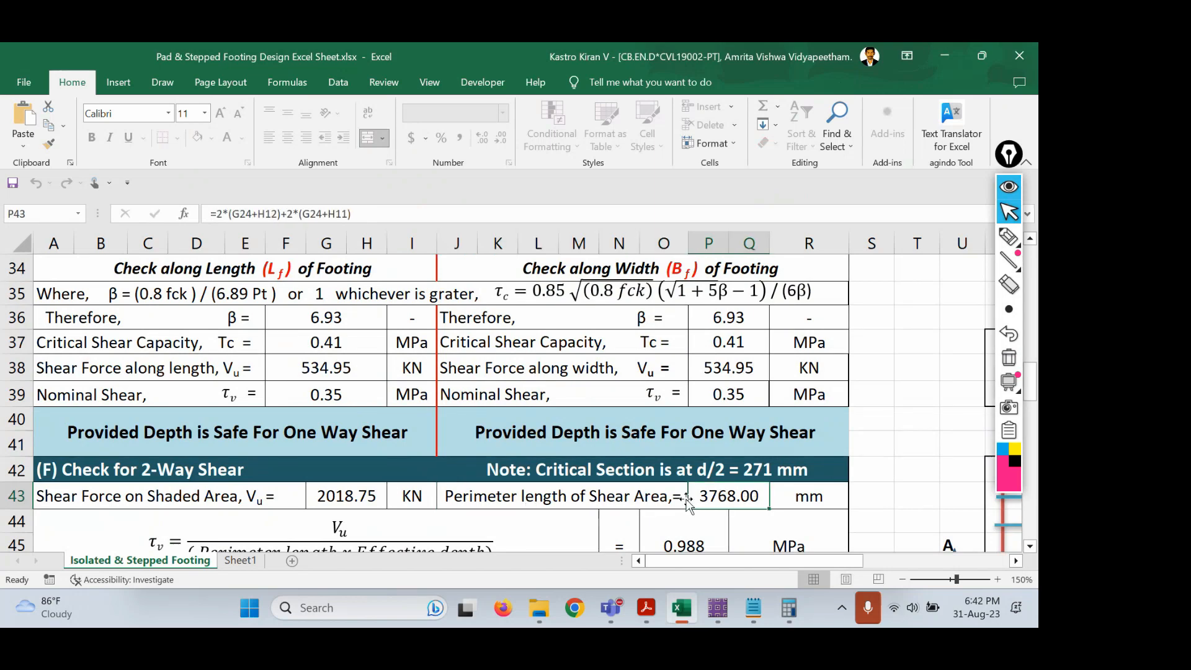
# Compare the effective punching perimeter in the SAFE design details with the perimeter length in the Excel sheet.
pyautogui.click(718, 611)
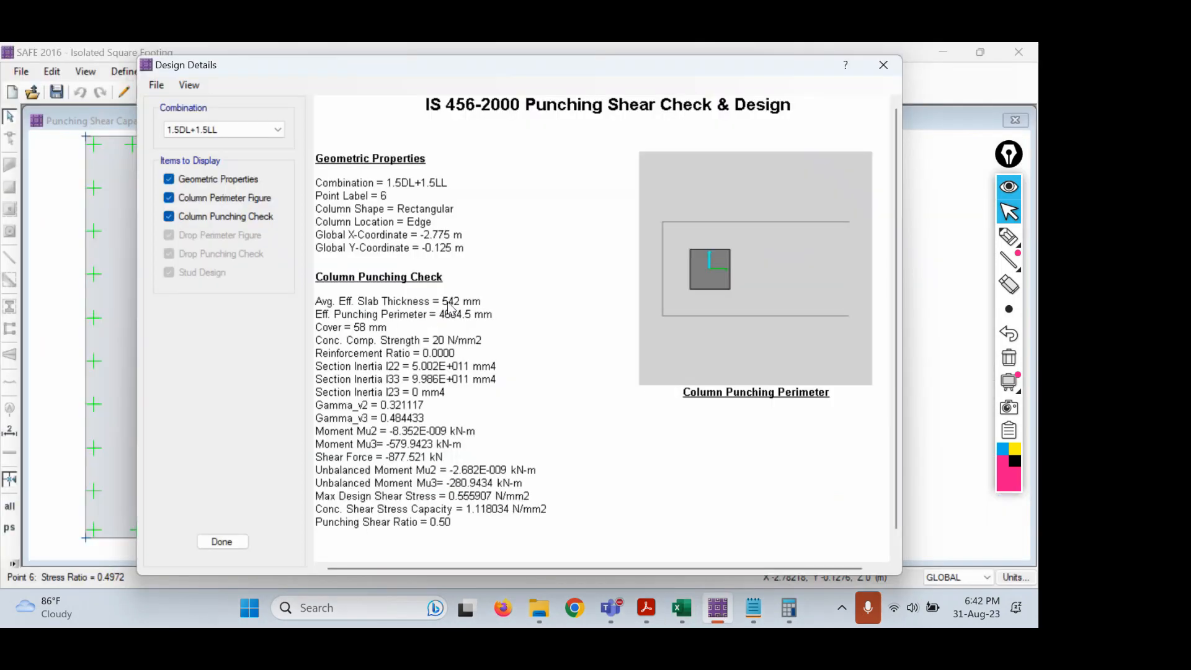
pyautogui.click(708, 611)
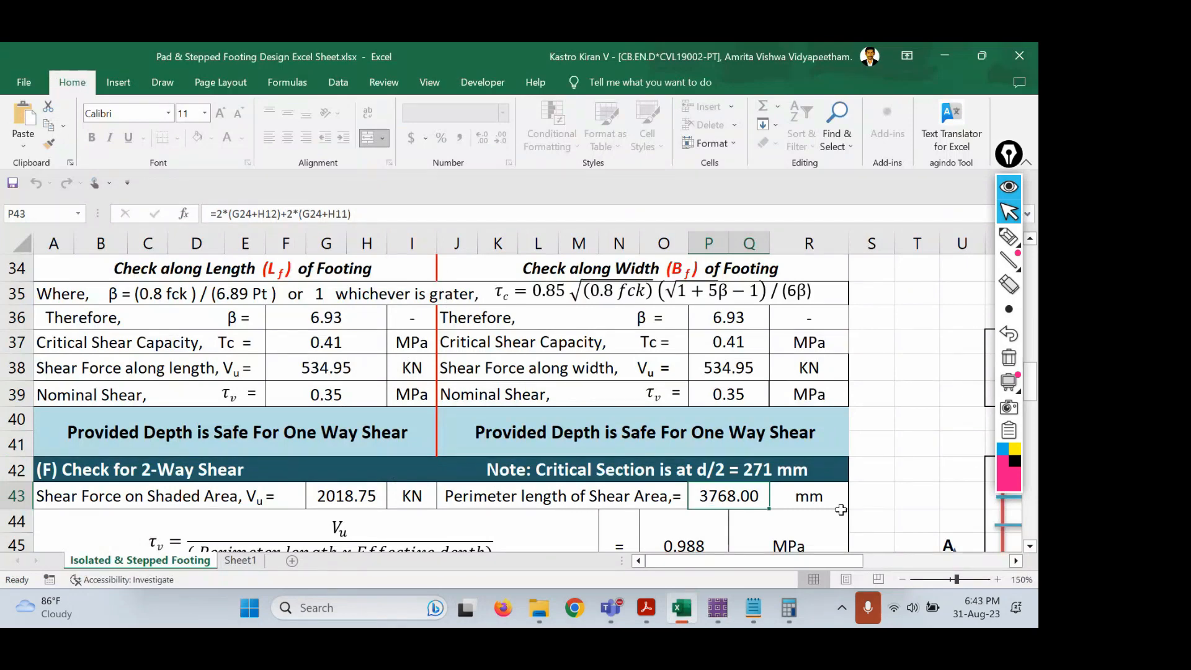
pyautogui.click(719, 611)
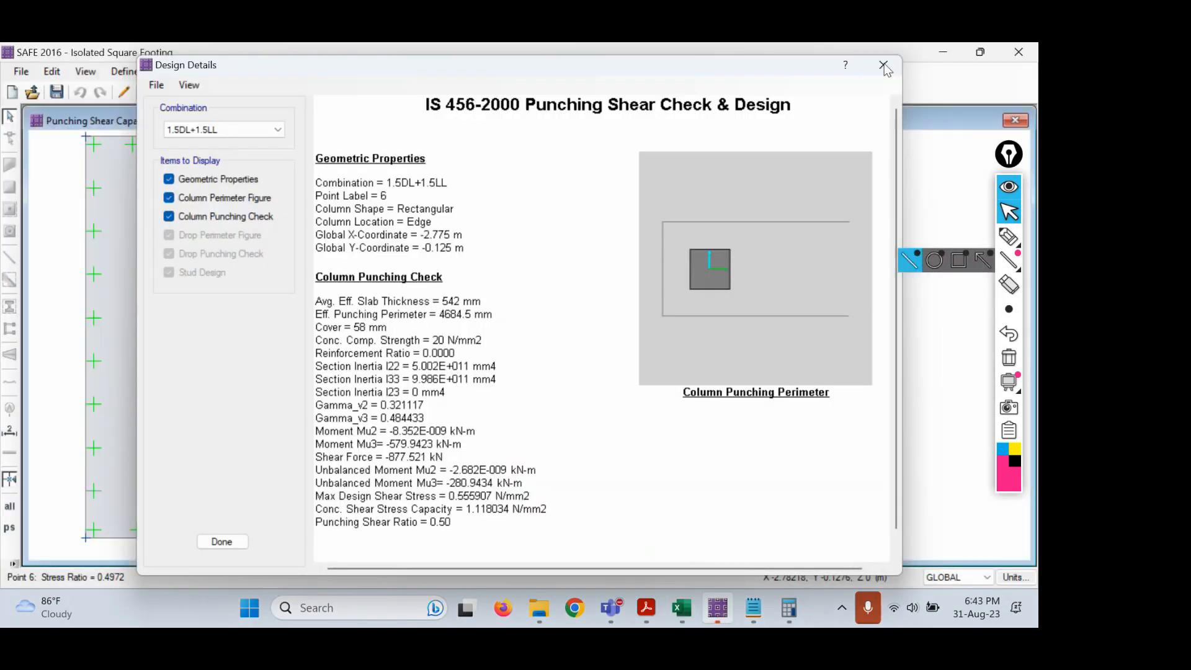
# Close the column's design details and sketch a large pink footing outline beside the model.
pyautogui.click(883, 65)
pyautogui.scroll(-3, 518, 329)
pyautogui.moveTo(709, 334); pyautogui.dragTo(403, 340, button='middle')
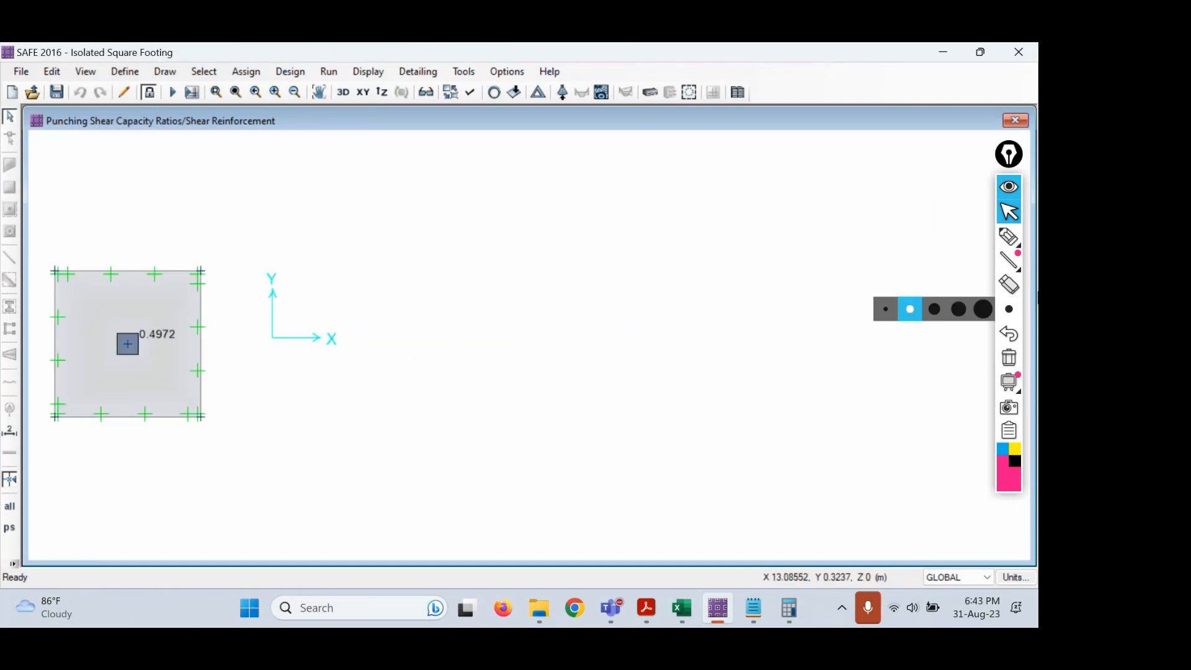
pyautogui.click(1008, 236)
pyautogui.moveTo(407, 177); pyautogui.dragTo(447, 450)
pyautogui.moveTo(404, 176)
pyautogui.mouseDown()
pyautogui.moveTo(564, 173)
pyautogui.moveTo(858, 232)
pyautogui.moveTo(917, 457)
pyautogui.moveTo(419, 507)
pyautogui.moveTo(425, 475)
pyautogui.mouseUp()
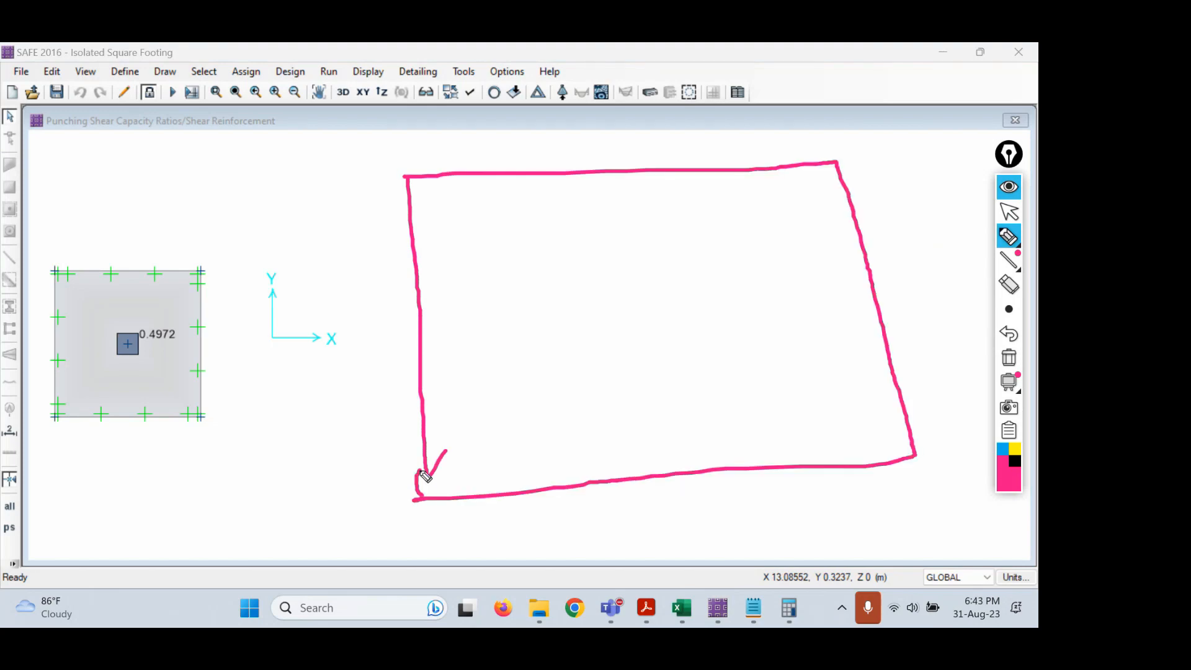
# Sketch a black column inside the footing outline and a blue critical perimeter around it, marking the offset d/2 on one side.
pyautogui.click(1014, 460)
pyautogui.moveTo(585, 294)
pyautogui.mouseDown()
pyautogui.moveTo(595, 337)
pyautogui.moveTo(585, 297)
pyautogui.mouseUp()
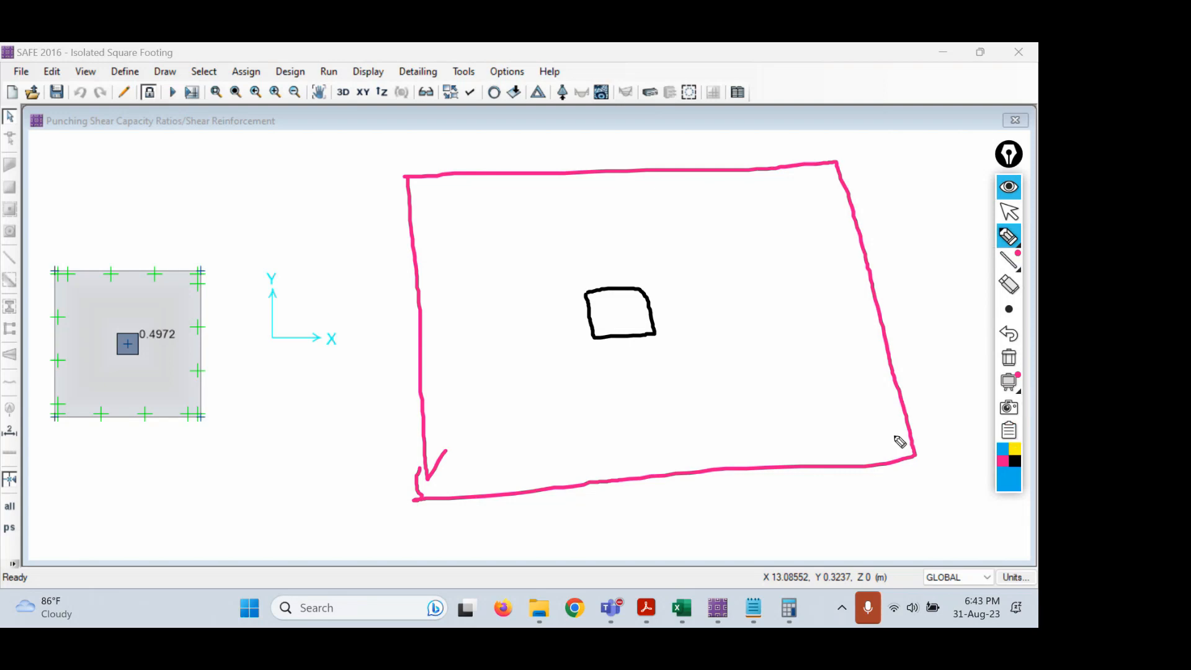
pyautogui.moveTo(503, 243)
pyautogui.mouseDown()
pyautogui.moveTo(524, 372)
pyautogui.moveTo(760, 390)
pyautogui.mouseUp()
pyautogui.moveTo(503, 242)
pyautogui.mouseDown()
pyautogui.moveTo(673, 231)
pyautogui.moveTo(758, 336)
pyautogui.moveTo(763, 389)
pyautogui.mouseUp()
pyautogui.moveTo(651, 312); pyautogui.dragTo(737, 294)
pyautogui.moveTo(682, 263)
pyautogui.mouseDown()
pyautogui.moveTo(688, 282)
pyautogui.moveTo(726, 280)
pyautogui.mouseUp()
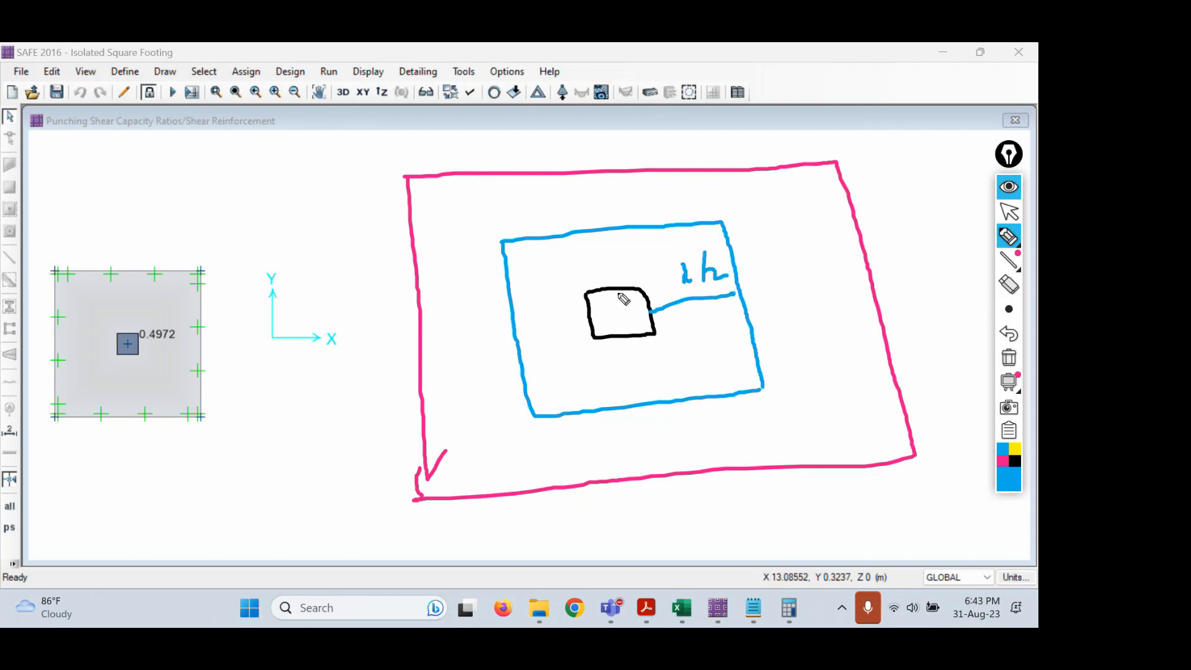
# Label the column sides b and a in black and mark the d/2 offsets above and below the column in blue.
pyautogui.click(1008, 308)
pyautogui.click(1015, 460)
pyautogui.moveTo(550, 297)
pyautogui.mouseDown()
pyautogui.moveTo(594, 297)
pyautogui.moveTo(579, 320)
pyautogui.mouseUp()
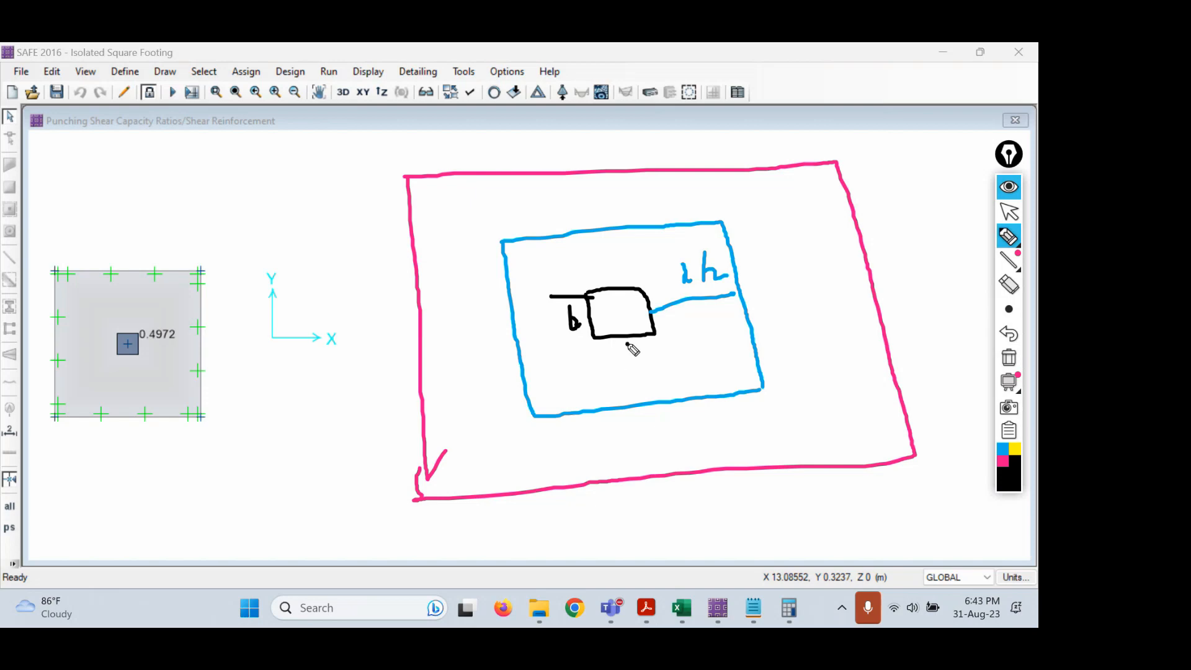
pyautogui.moveTo(627, 344); pyautogui.dragTo(636, 359)
pyautogui.click(1018, 244)
pyautogui.moveTo(605, 337); pyautogui.dragTo(613, 407)
pyautogui.moveTo(572, 364)
pyautogui.mouseDown()
pyautogui.moveTo(574, 386)
pyautogui.moveTo(599, 397)
pyautogui.mouseUp()
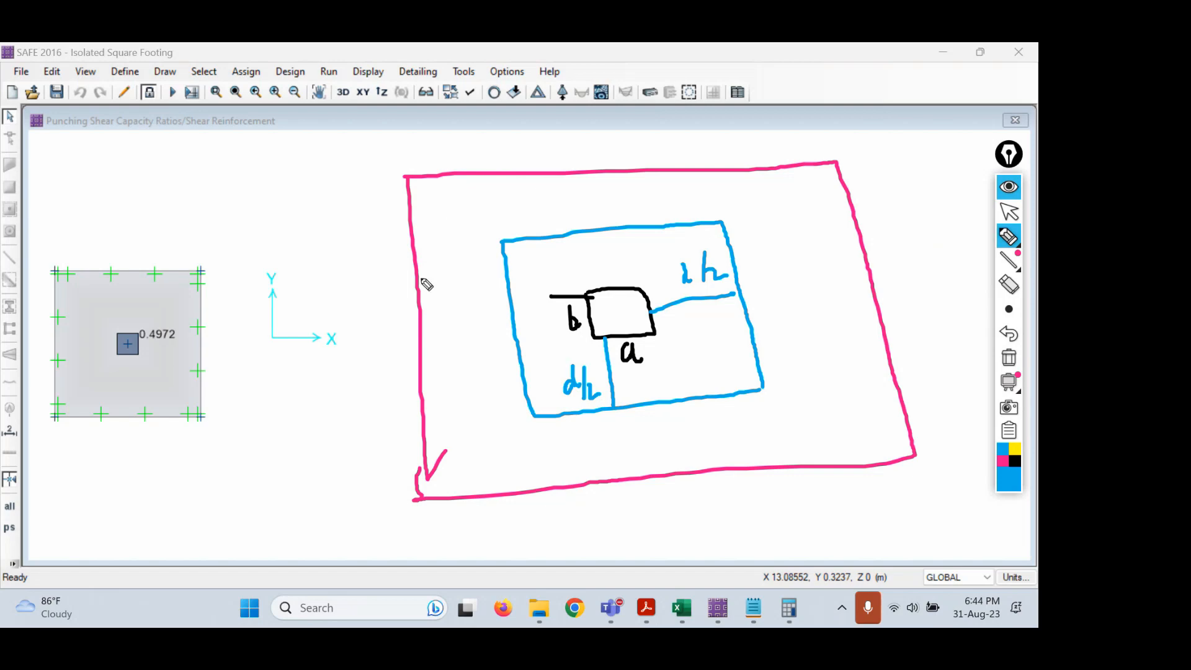
pyautogui.click(1008, 237)
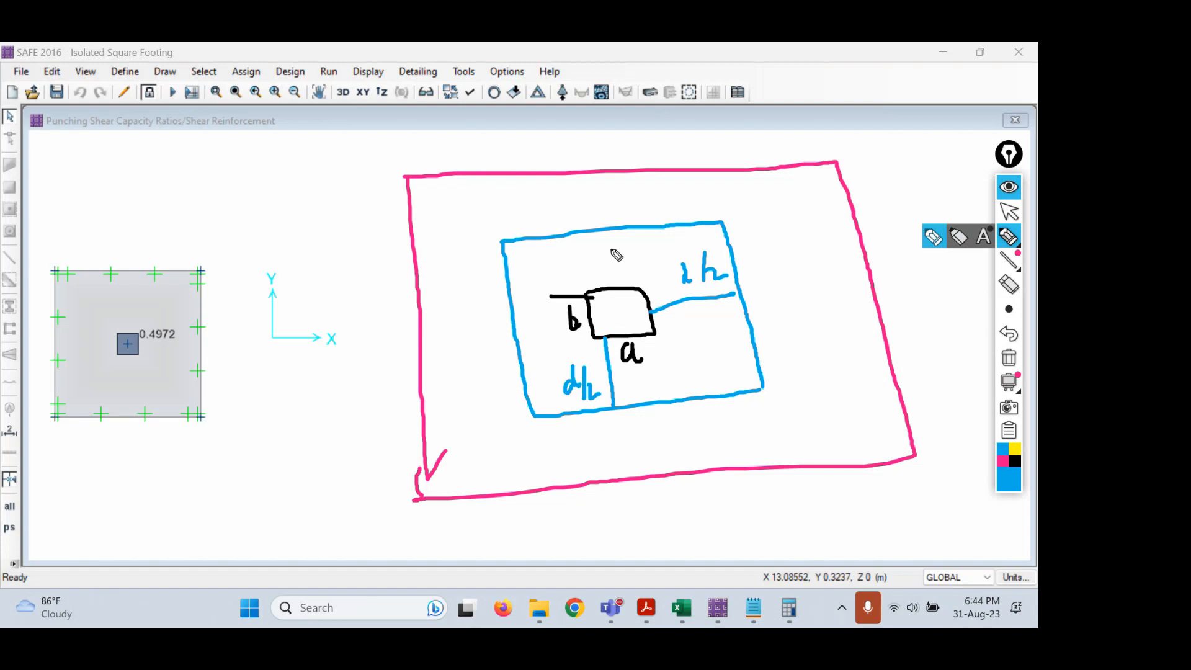
pyautogui.moveTo(595, 231); pyautogui.dragTo(595, 282)
pyautogui.moveTo(615, 219)
pyautogui.mouseDown()
pyautogui.moveTo(628, 224)
pyautogui.moveTo(625, 257)
pyautogui.moveTo(656, 254)
pyautogui.mouseUp()
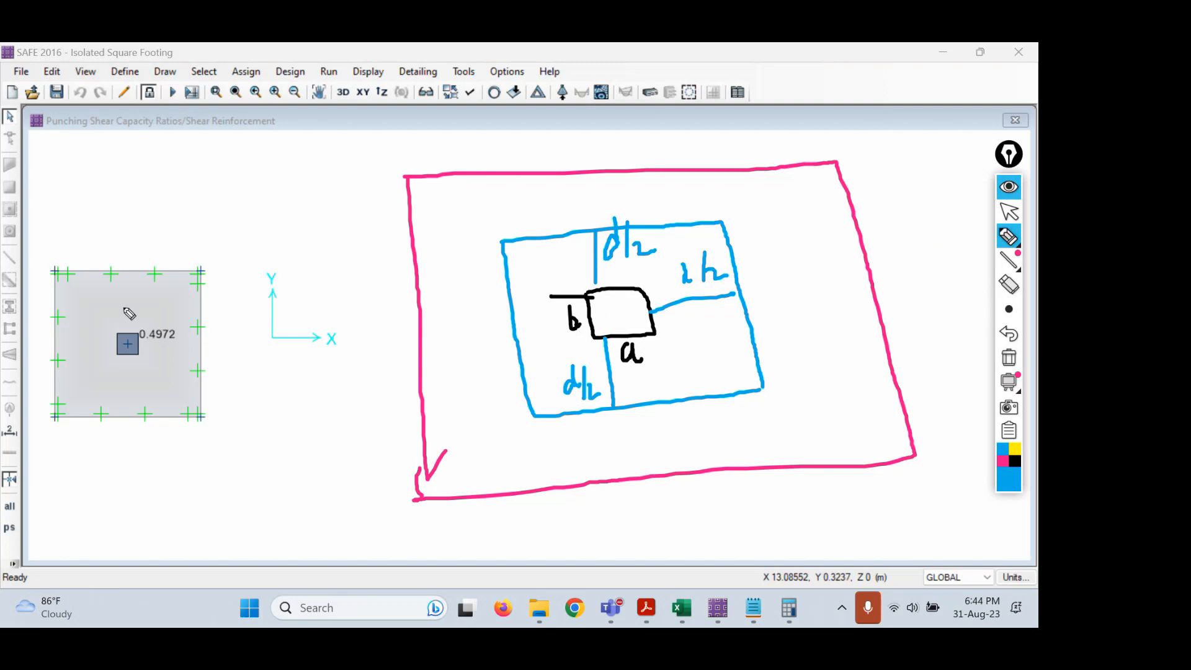
# Write the critical perimeter's side length calculation d/2 + b + d/2 = b + d = 400 + 542 = 942 in blue.
pyautogui.moveTo(77, 155)
pyautogui.mouseDown()
pyautogui.moveTo(87, 227)
pyautogui.moveTo(107, 241)
pyautogui.mouseUp()
pyautogui.moveTo(120, 180)
pyautogui.mouseDown()
pyautogui.moveTo(107, 257)
pyautogui.moveTo(126, 229)
pyautogui.moveTo(123, 242)
pyautogui.moveTo(151, 228)
pyautogui.mouseUp()
pyautogui.moveTo(159, 196)
pyautogui.mouseDown()
pyautogui.moveTo(166, 218)
pyautogui.moveTo(178, 198)
pyautogui.mouseUp()
pyautogui.moveTo(181, 183)
pyautogui.mouseDown()
pyautogui.moveTo(194, 215)
pyautogui.moveTo(212, 199)
pyautogui.moveTo(192, 214)
pyautogui.moveTo(238, 210)
pyautogui.moveTo(261, 174)
pyautogui.moveTo(279, 185)
pyautogui.moveTo(304, 169)
pyautogui.moveTo(256, 195)
pyautogui.mouseUp()
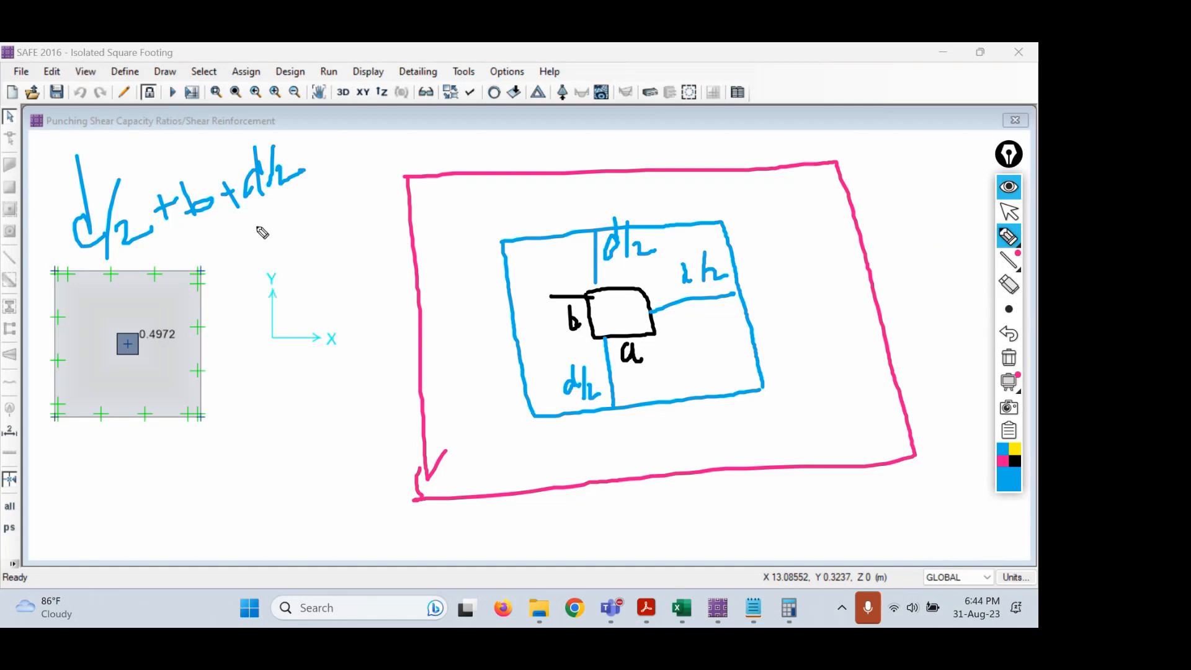
pyautogui.moveTo(214, 242); pyautogui.dragTo(239, 233)
pyautogui.moveTo(211, 251); pyautogui.dragTo(308, 213)
pyautogui.moveTo(253, 254)
pyautogui.mouseDown()
pyautogui.moveTo(260, 274)
pyautogui.moveTo(245, 272)
pyautogui.moveTo(265, 264)
pyautogui.mouseUp()
pyautogui.moveTo(273, 250)
pyautogui.mouseDown()
pyautogui.moveTo(315, 243)
pyautogui.moveTo(329, 219)
pyautogui.moveTo(333, 243)
pyautogui.moveTo(396, 217)
pyautogui.mouseUp()
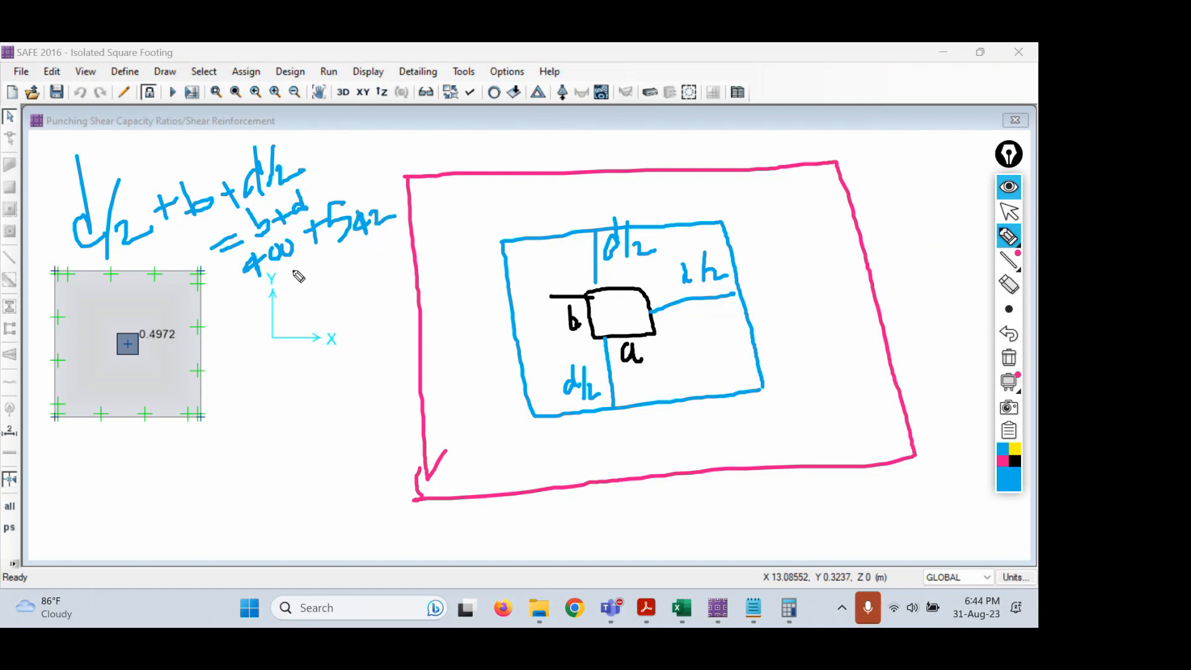
pyautogui.moveTo(329, 300)
pyautogui.mouseDown()
pyautogui.moveTo(353, 298)
pyautogui.moveTo(421, 248)
pyautogui.mouseUp()
pyautogui.moveTo(366, 278); pyautogui.dragTo(371, 299)
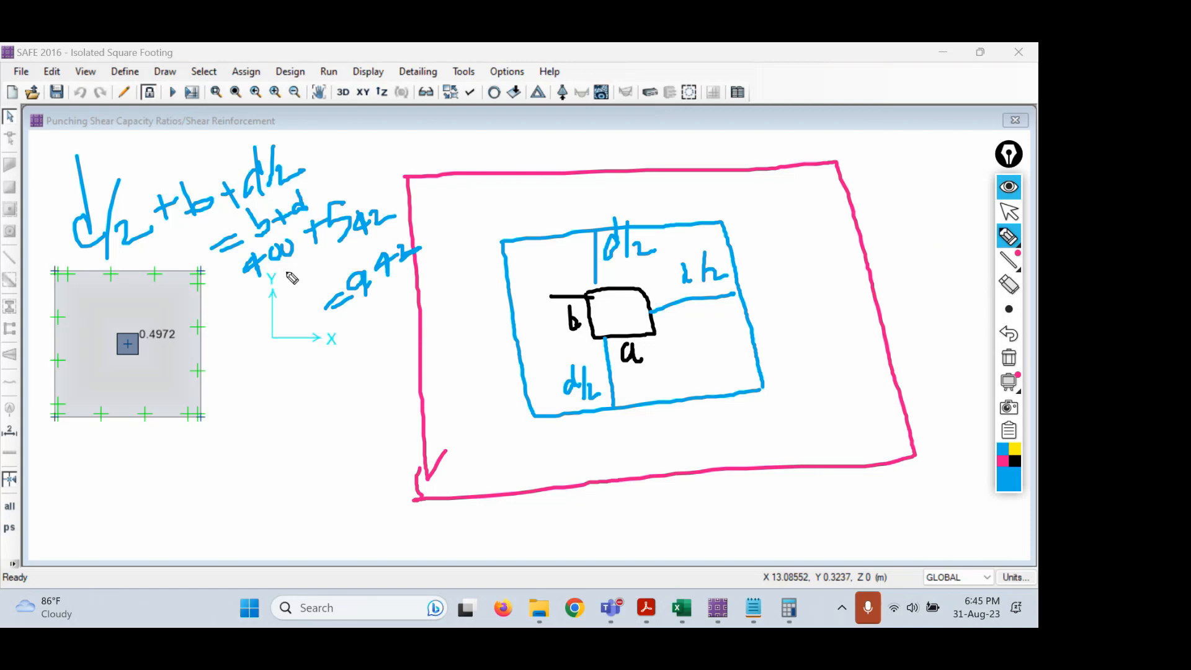
# Write the punching perimeter calculation P = 4 x 942 = 3768 mm in blue below the model.
pyautogui.moveTo(157, 491)
pyautogui.mouseDown()
pyautogui.moveTo(161, 509)
pyautogui.moveTo(170, 471)
pyautogui.moveTo(161, 490)
pyautogui.moveTo(222, 473)
pyautogui.mouseUp()
pyautogui.moveTo(253, 422)
pyautogui.mouseDown()
pyautogui.moveTo(266, 427)
pyautogui.moveTo(261, 453)
pyautogui.mouseUp()
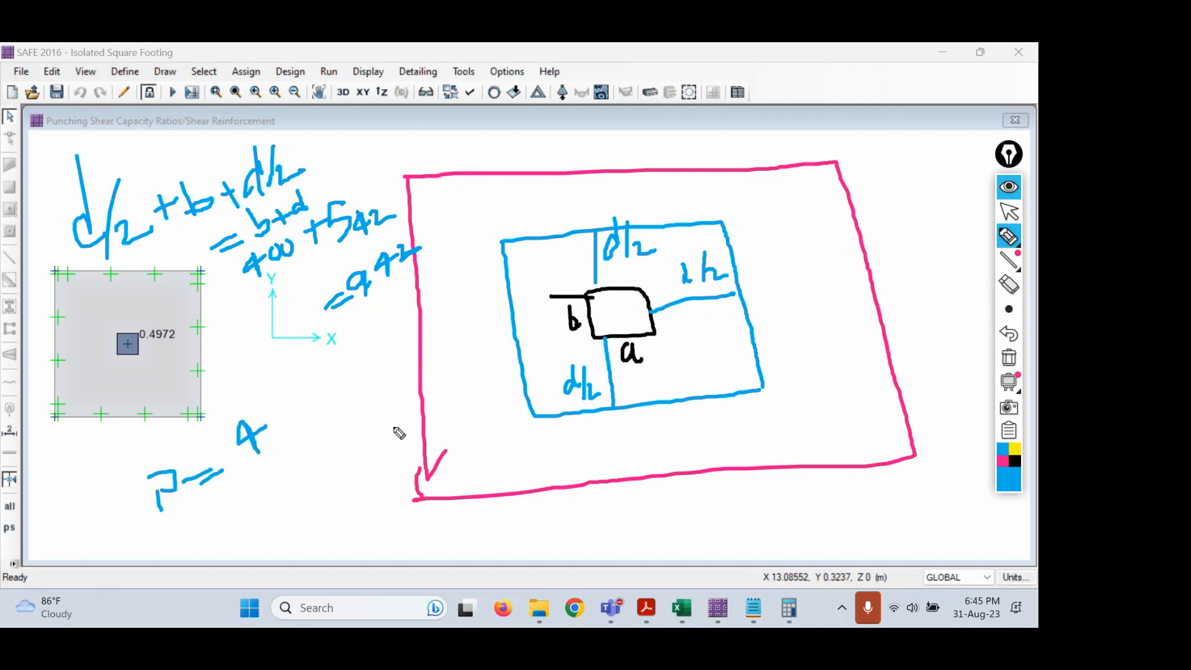
pyautogui.moveTo(295, 407); pyautogui.dragTo(262, 466)
pyautogui.moveTo(268, 421)
pyautogui.mouseDown()
pyautogui.moveTo(291, 442)
pyautogui.moveTo(302, 408)
pyautogui.moveTo(297, 428)
pyautogui.moveTo(369, 401)
pyautogui.mouseUp()
pyautogui.moveTo(238, 506); pyautogui.dragTo(256, 499)
pyautogui.moveTo(236, 514)
pyautogui.mouseDown()
pyautogui.moveTo(303, 472)
pyautogui.moveTo(317, 491)
pyautogui.moveTo(343, 462)
pyautogui.moveTo(357, 472)
pyautogui.moveTo(397, 458)
pyautogui.moveTo(414, 435)
pyautogui.mouseUp()
# Return to the SAFE model and open the punching shear design details for the column at the footing's centre.
pyautogui.click(1008, 212)
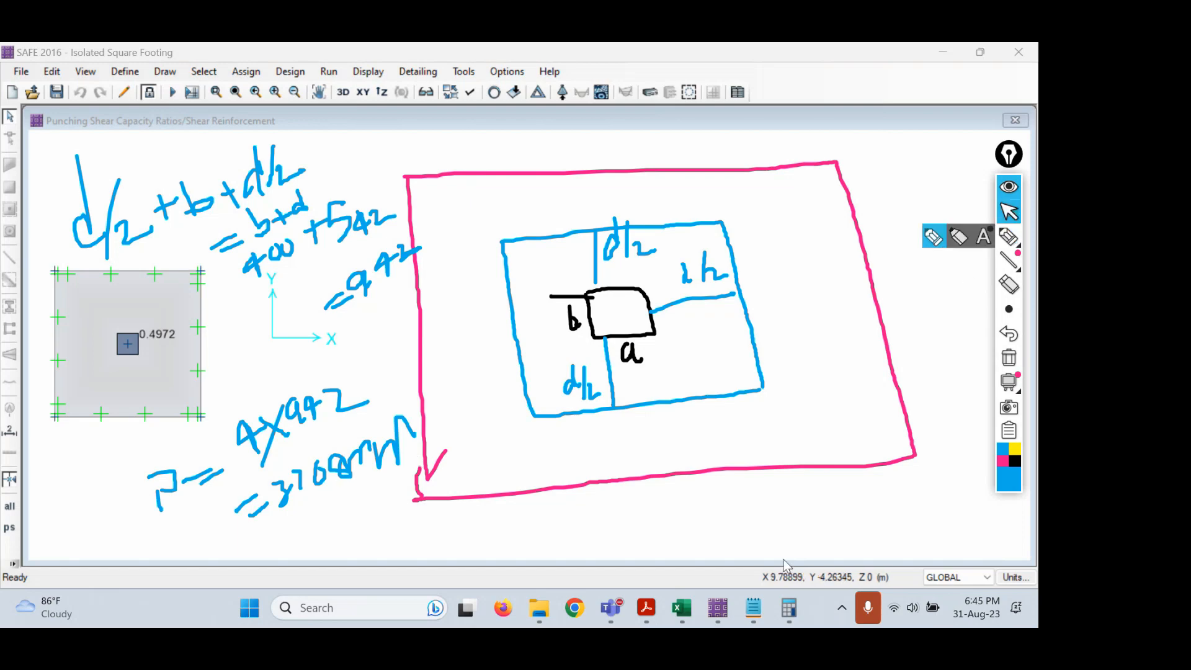
pyautogui.click(719, 610)
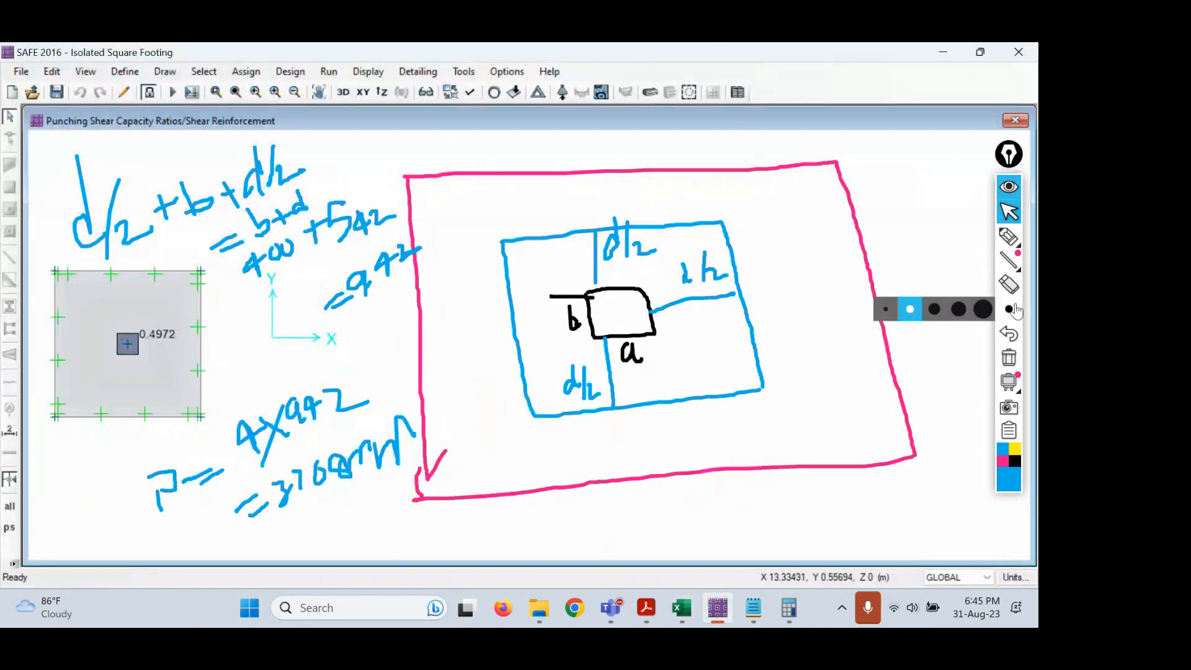
pyautogui.moveTo(1008, 260)
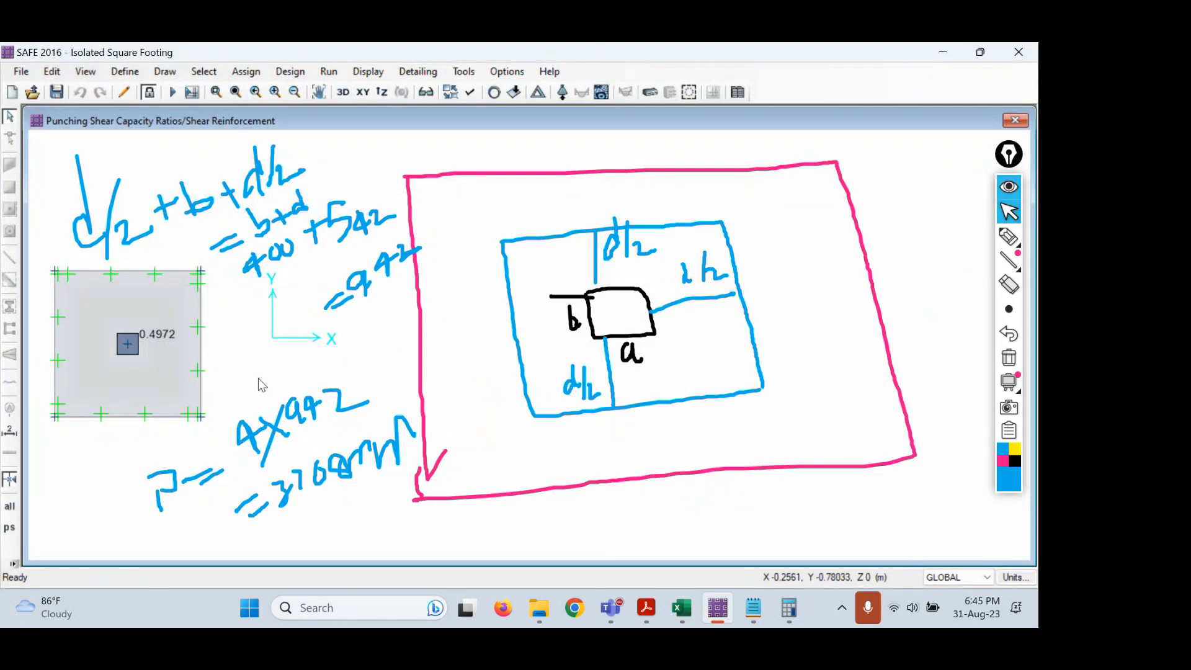
pyautogui.rightClick(129, 341)
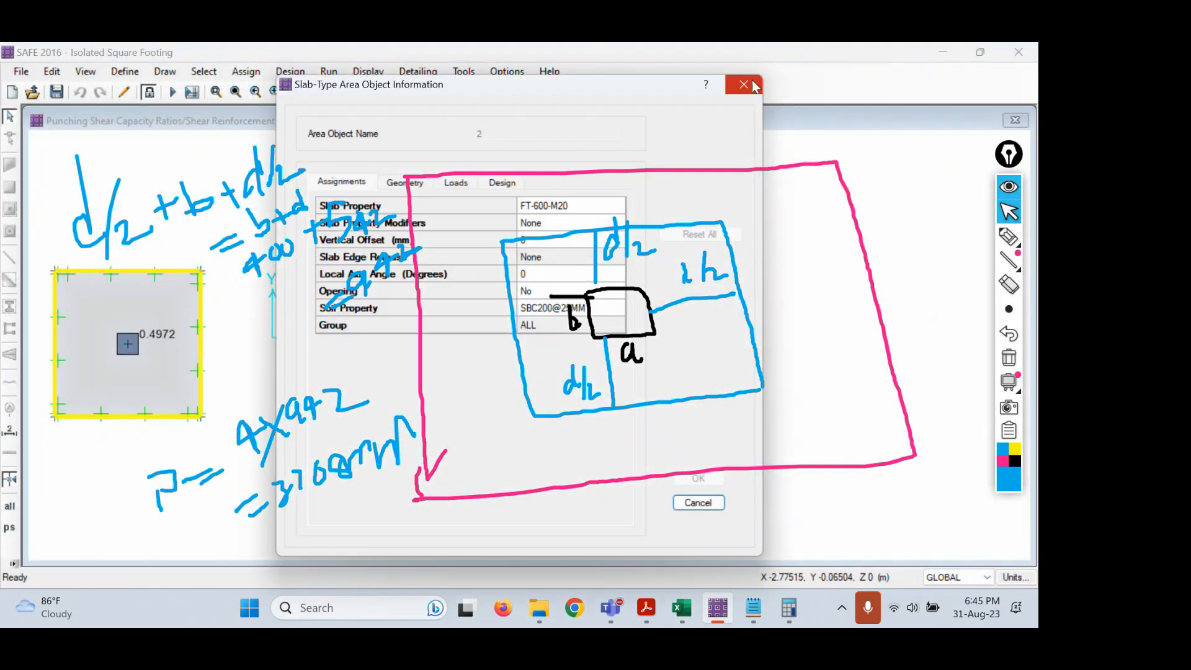
pyautogui.click(748, 84)
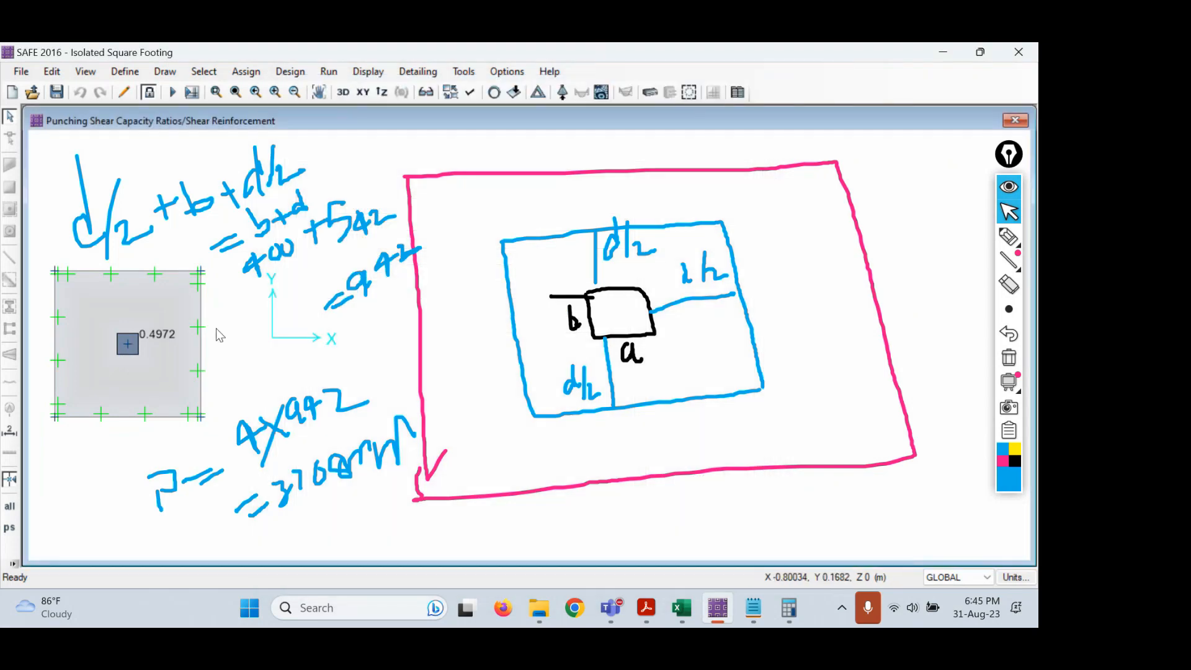
pyautogui.click(689, 93)
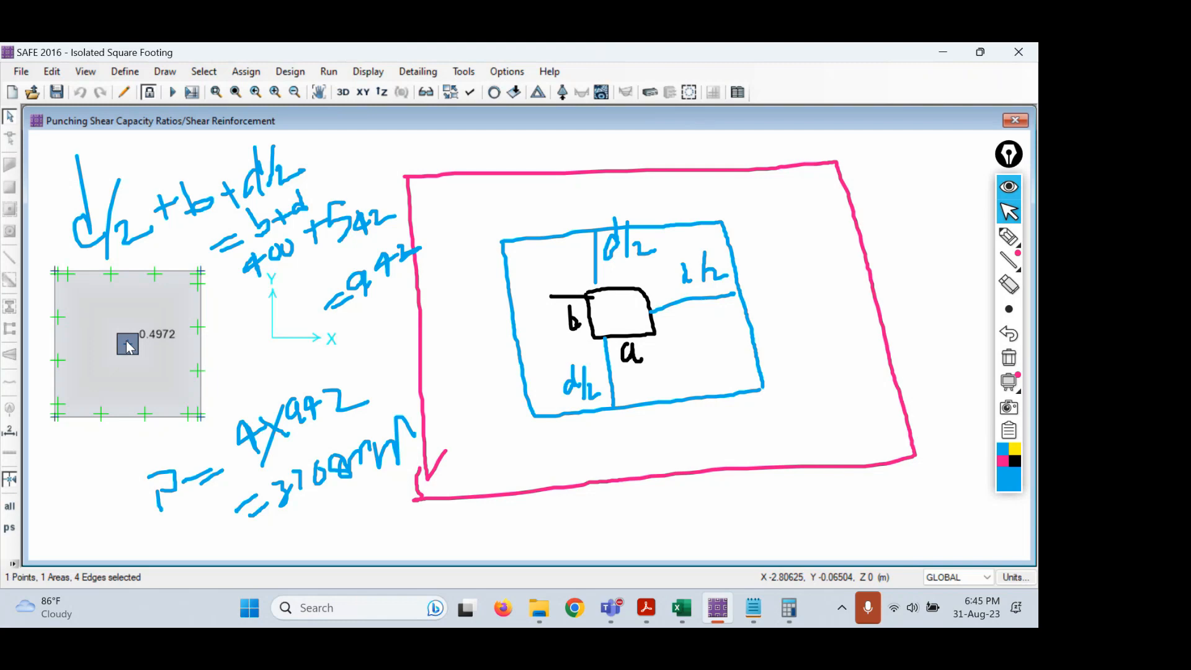
pyautogui.rightClick(130, 350)
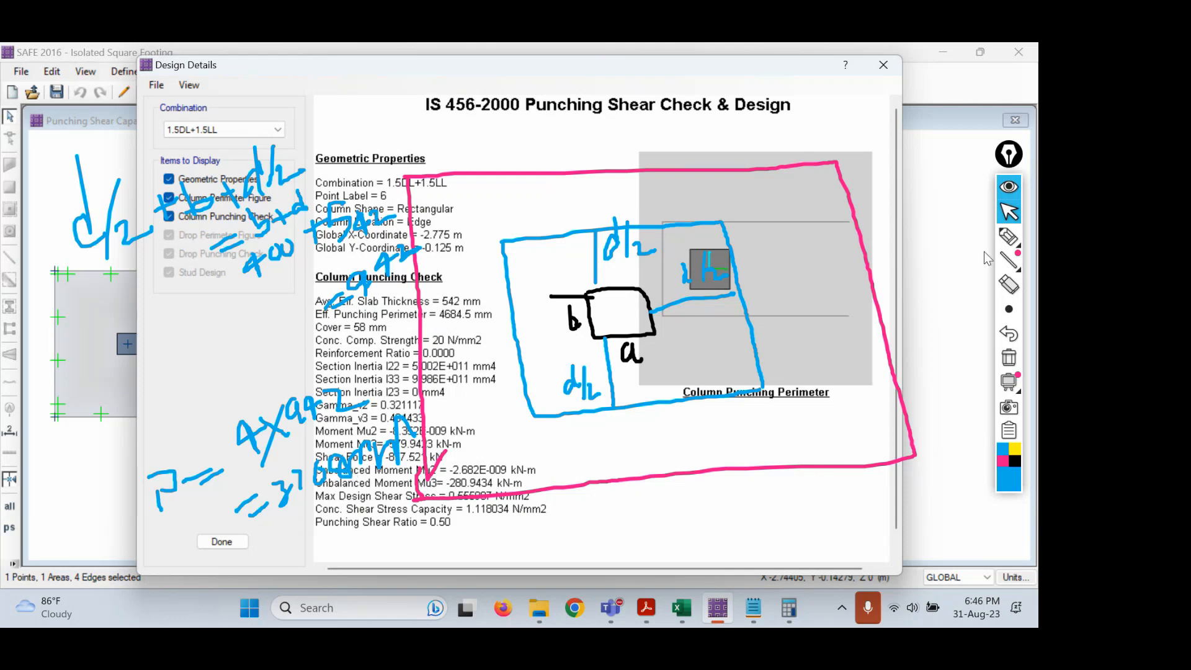
# Mark the effective punching perimeter value in the design details with a blue outline and clear all annotations from the screen.
pyautogui.click(1008, 236)
pyautogui.moveTo(501, 305)
pyautogui.mouseDown()
pyautogui.moveTo(491, 328)
pyautogui.moveTo(488, 308)
pyautogui.mouseUp()
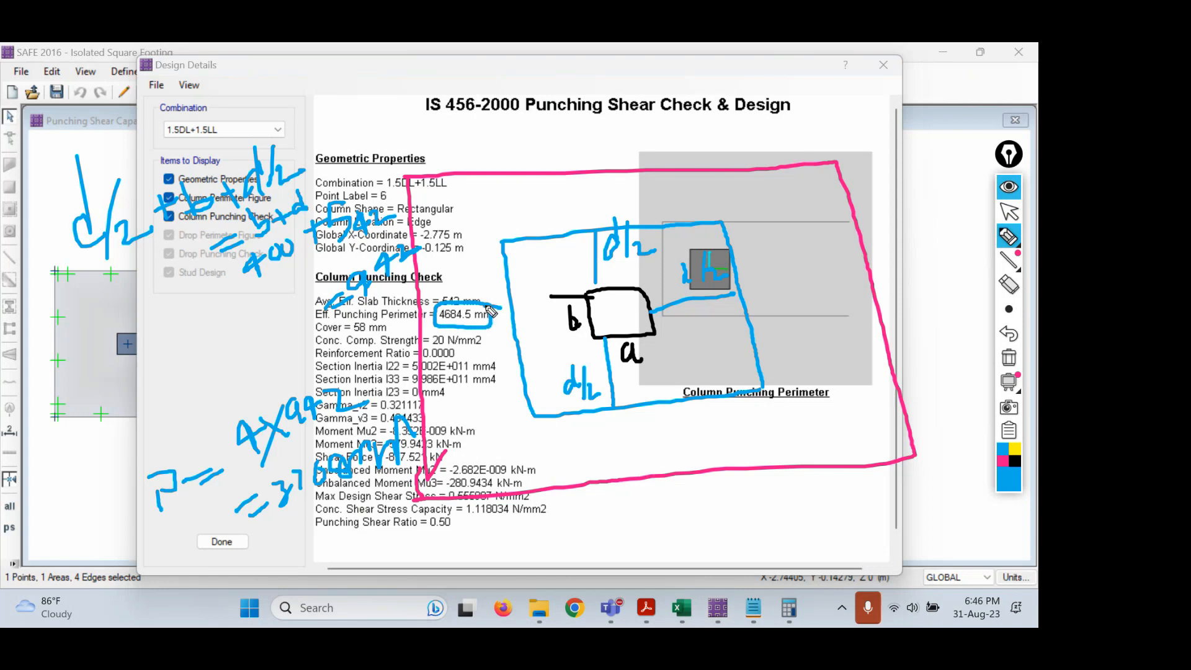
pyautogui.moveTo(1007, 240)
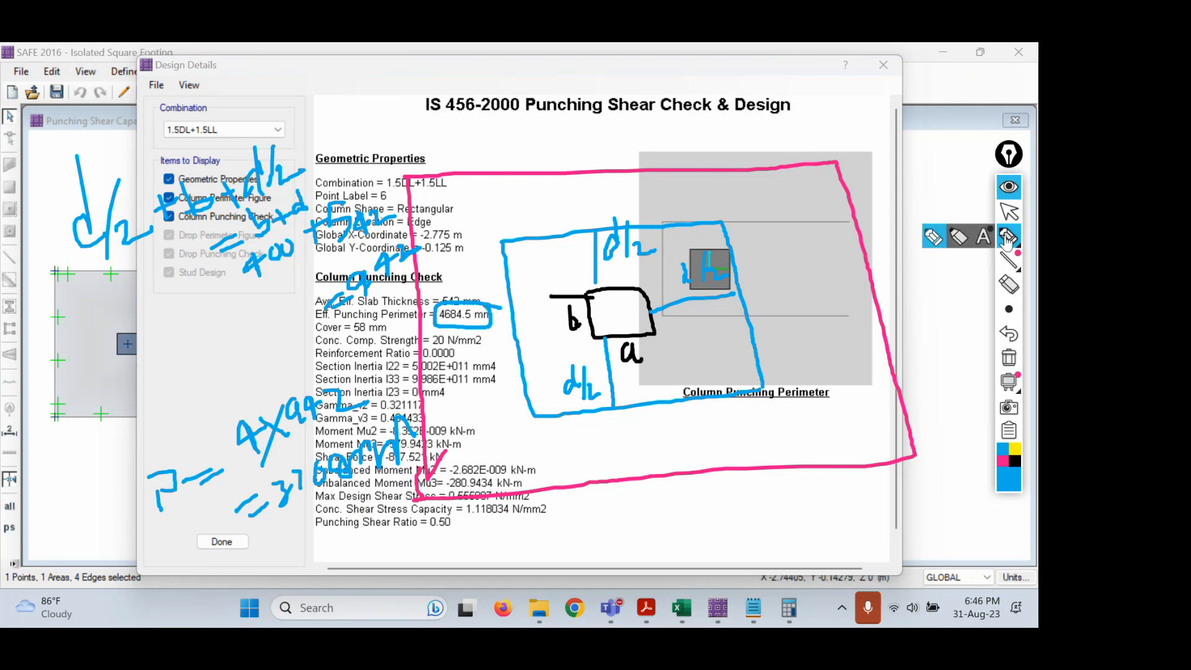
pyautogui.click(1009, 357)
# Circle the Edge column location in blue and sketch a rectangular footing outline with a column inside beside it.
pyautogui.moveTo(392, 217); pyautogui.dragTo(397, 228)
pyautogui.moveTo(494, 194)
pyautogui.mouseDown()
pyautogui.moveTo(494, 237)
pyautogui.moveTo(494, 200)
pyautogui.moveTo(541, 237)
pyautogui.mouseUp()
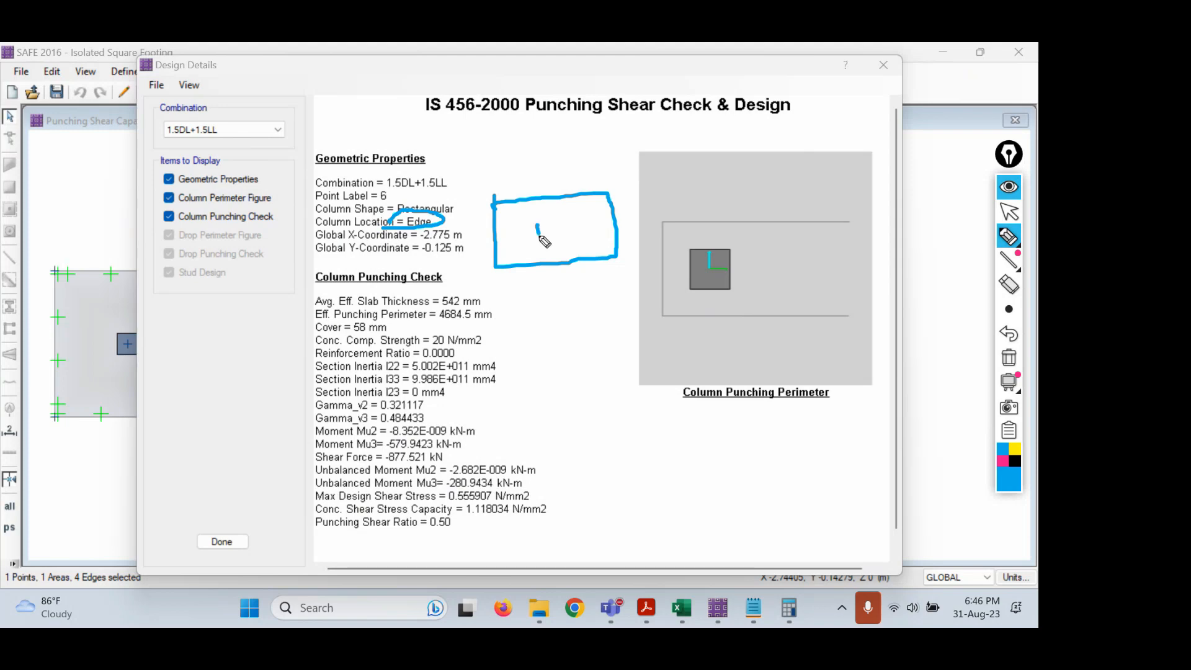
pyautogui.moveTo(540, 237); pyautogui.dragTo(536, 222)
# Stop annotating and open the punching check overwrites for the selected column point.
pyautogui.click(1008, 260)
pyautogui.click(1008, 211)
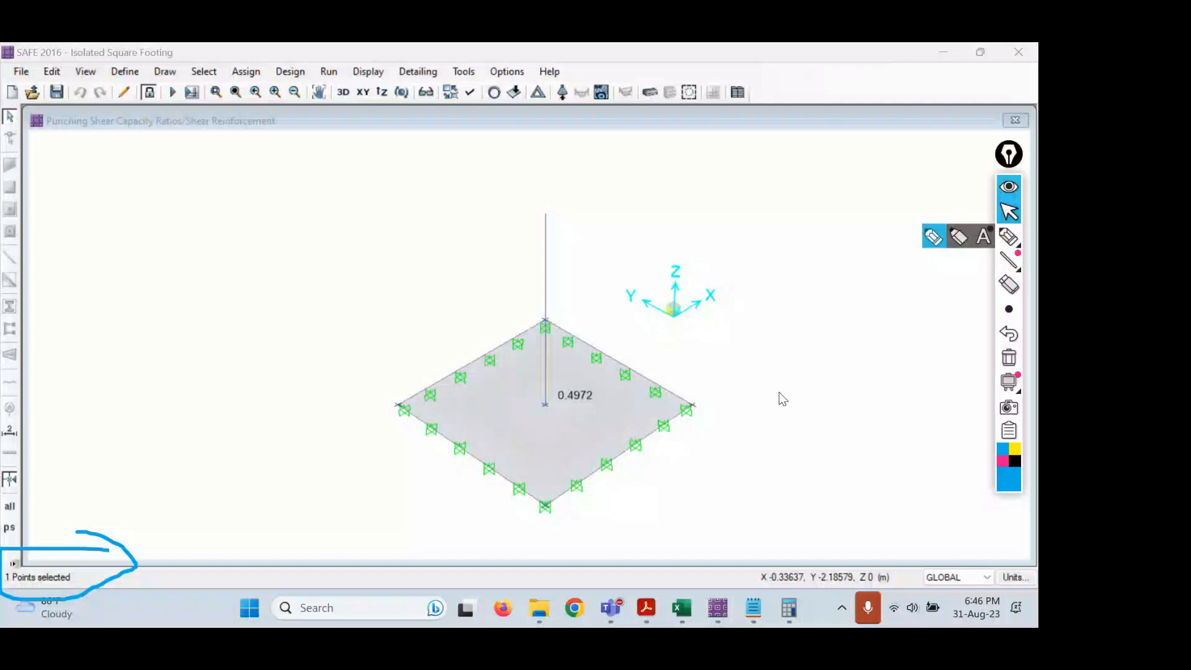
pyautogui.click(290, 71)
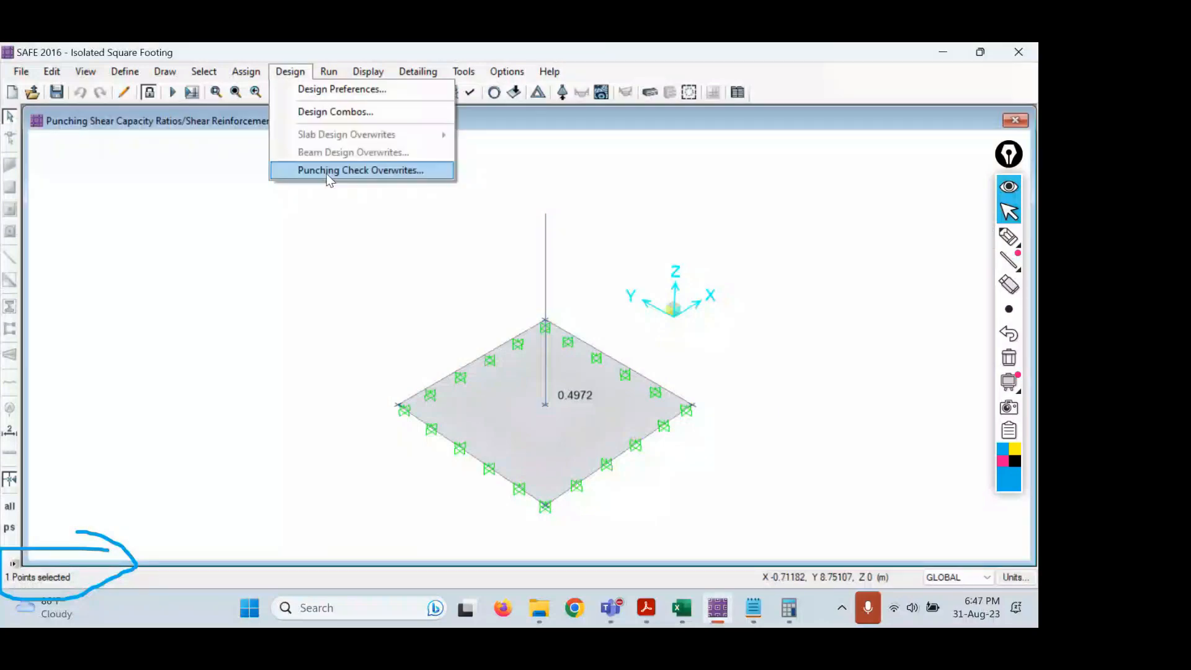
pyautogui.click(376, 171)
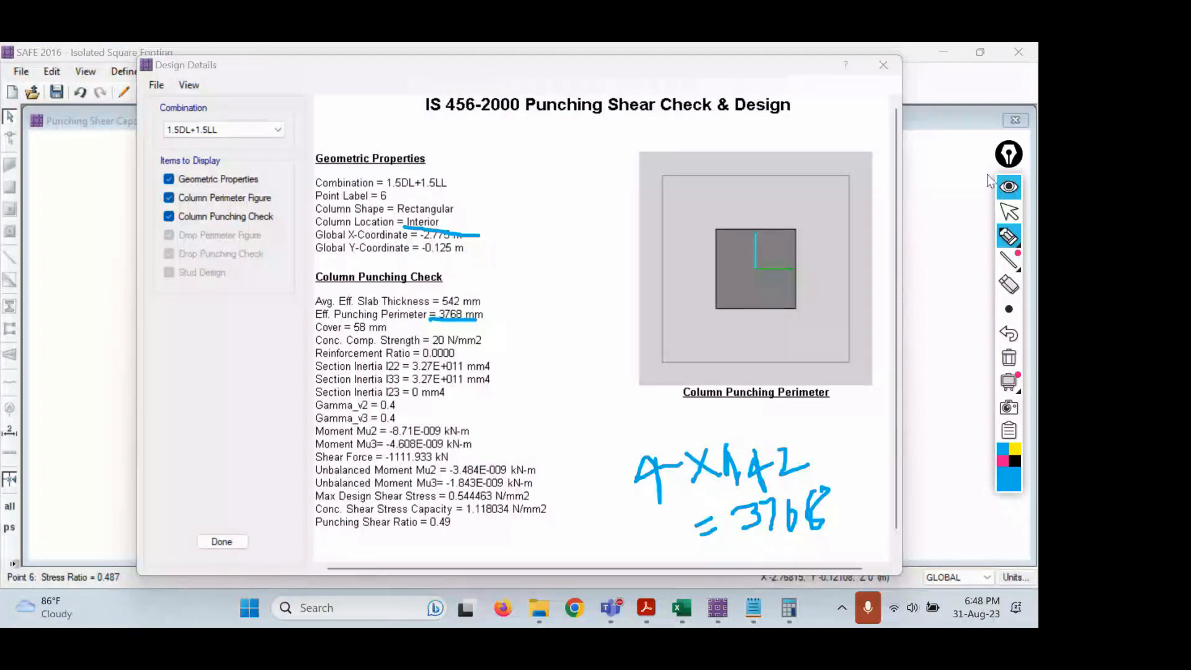
# Switch to the footing design notes in Notepad and highlight the third step, Reinforcement design.
pyautogui.click(1011, 211)
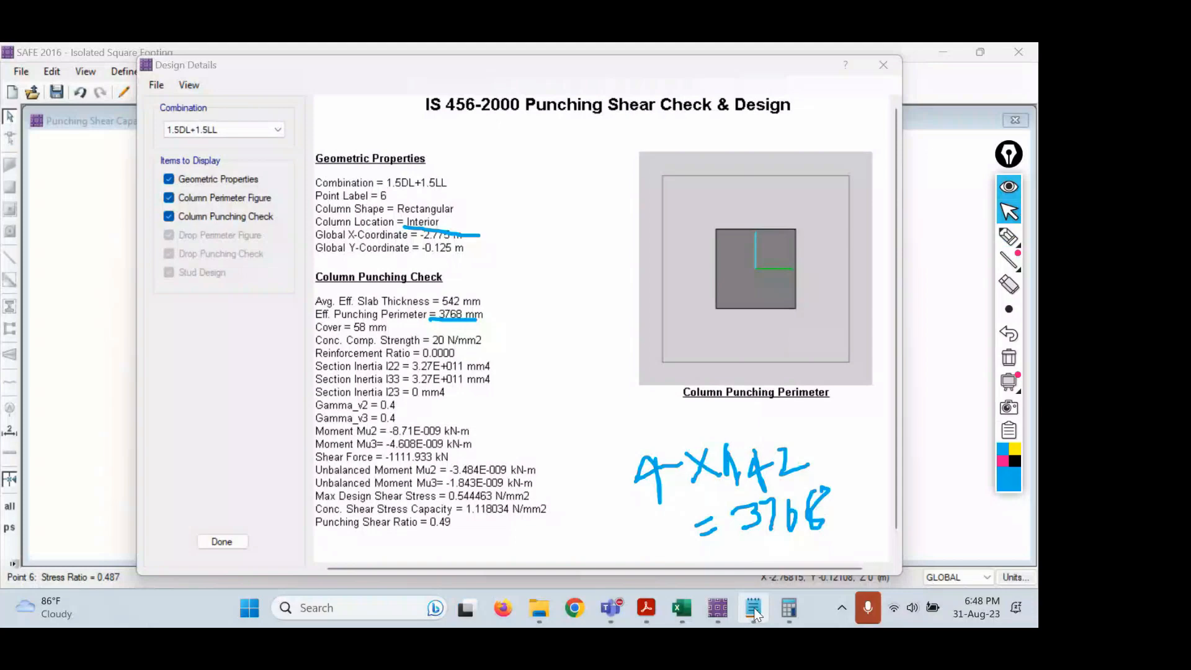
pyautogui.click(754, 608)
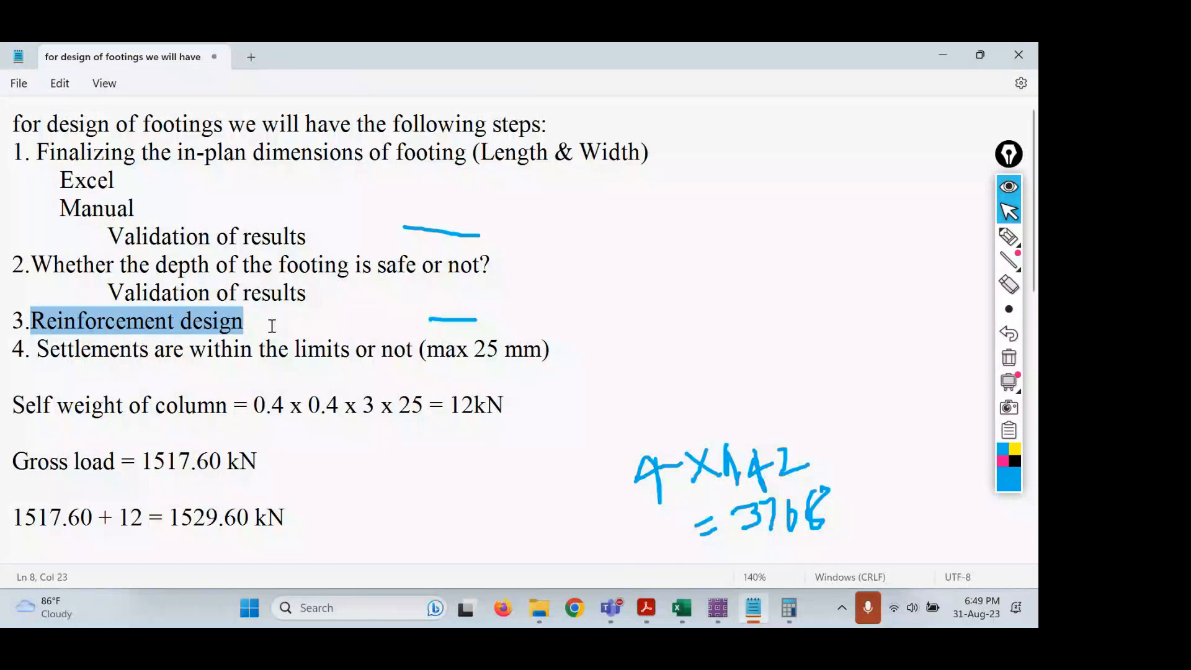
pyautogui.moveTo(272, 326); pyautogui.dragTo(25, 324)
# Clear the old annotations and write % Pt in blue beside the list of footing design steps.
pyautogui.moveTo(1009, 319)
pyautogui.click(1010, 260)
pyautogui.click(1008, 236)
pyautogui.moveTo(614, 224); pyautogui.dragTo(599, 304)
pyautogui.click(600, 254)
pyautogui.click(627, 276)
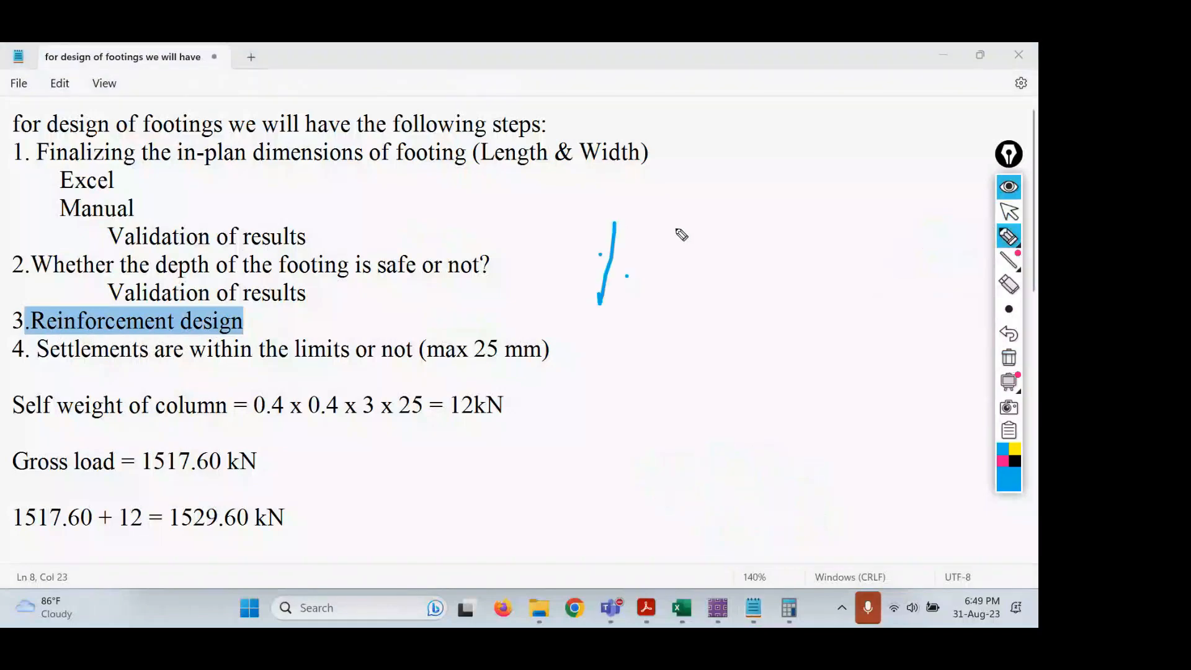
pyautogui.moveTo(673, 226)
pyautogui.mouseDown()
pyautogui.moveTo(694, 286)
pyautogui.moveTo(682, 251)
pyautogui.mouseUp()
pyautogui.moveTo(709, 251); pyautogui.dragTo(728, 282)
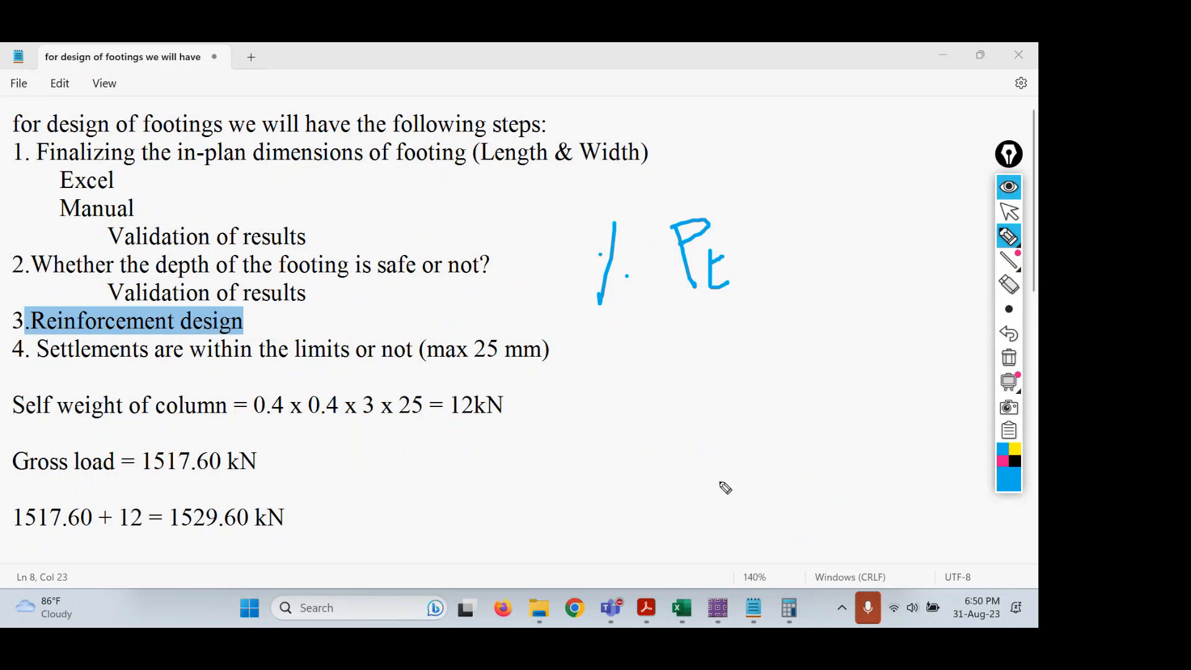
# Stop annotating and switch back to the SAFE 2016 footing model.
pyautogui.click(1009, 212)
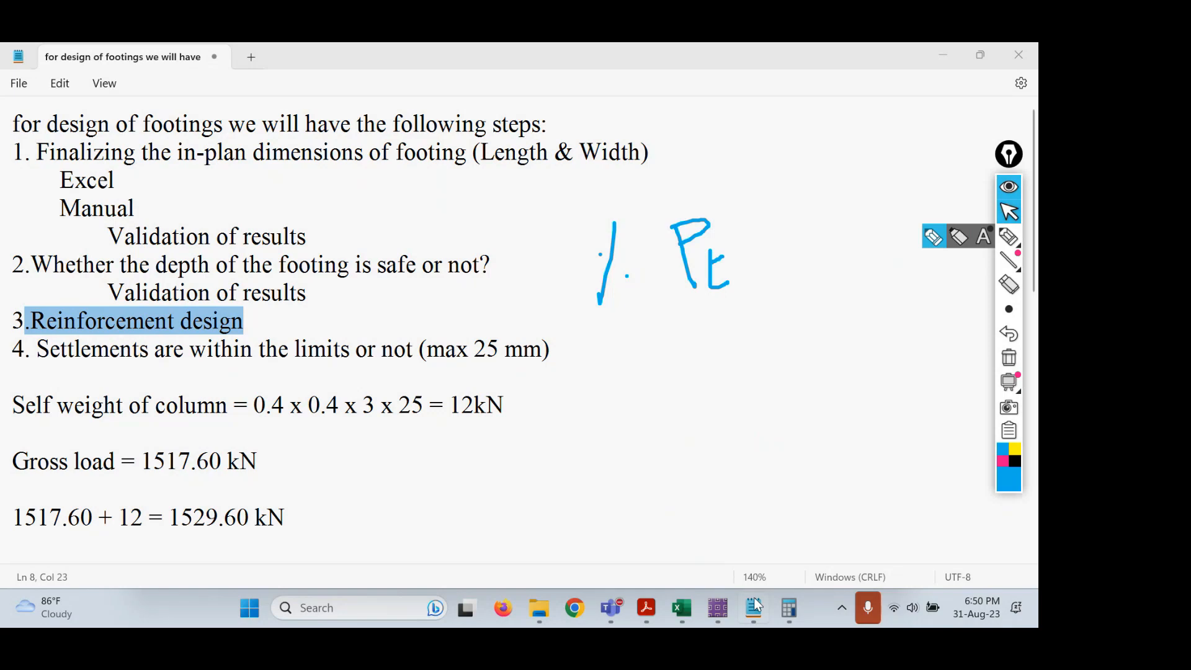
pyautogui.click(719, 608)
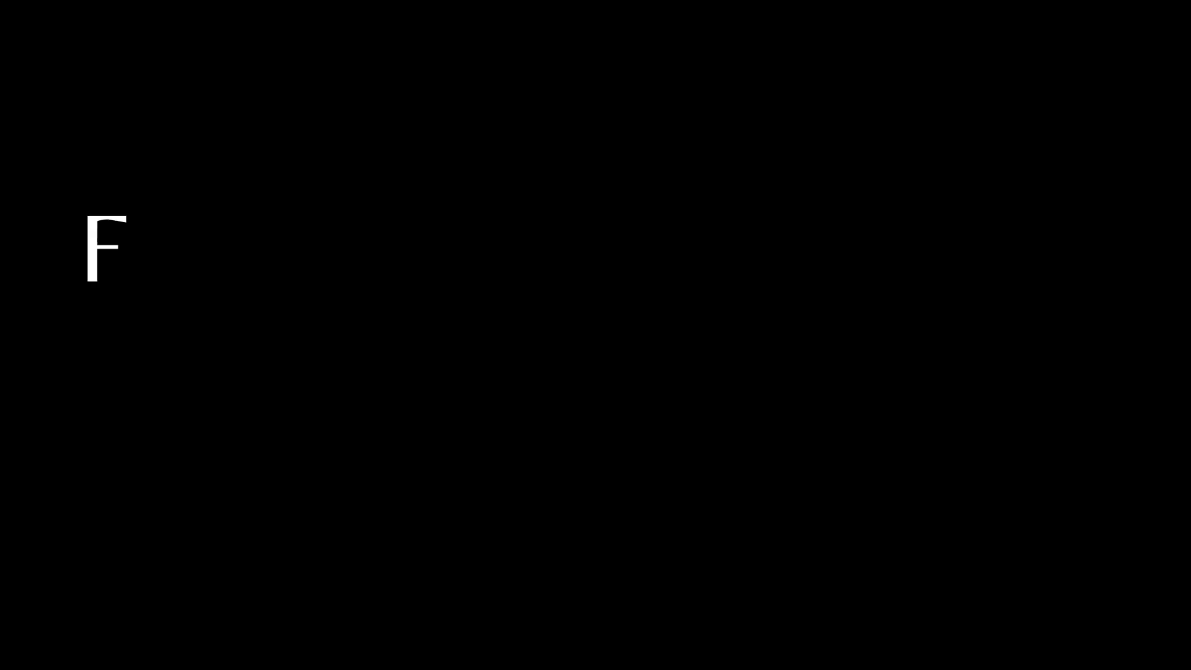